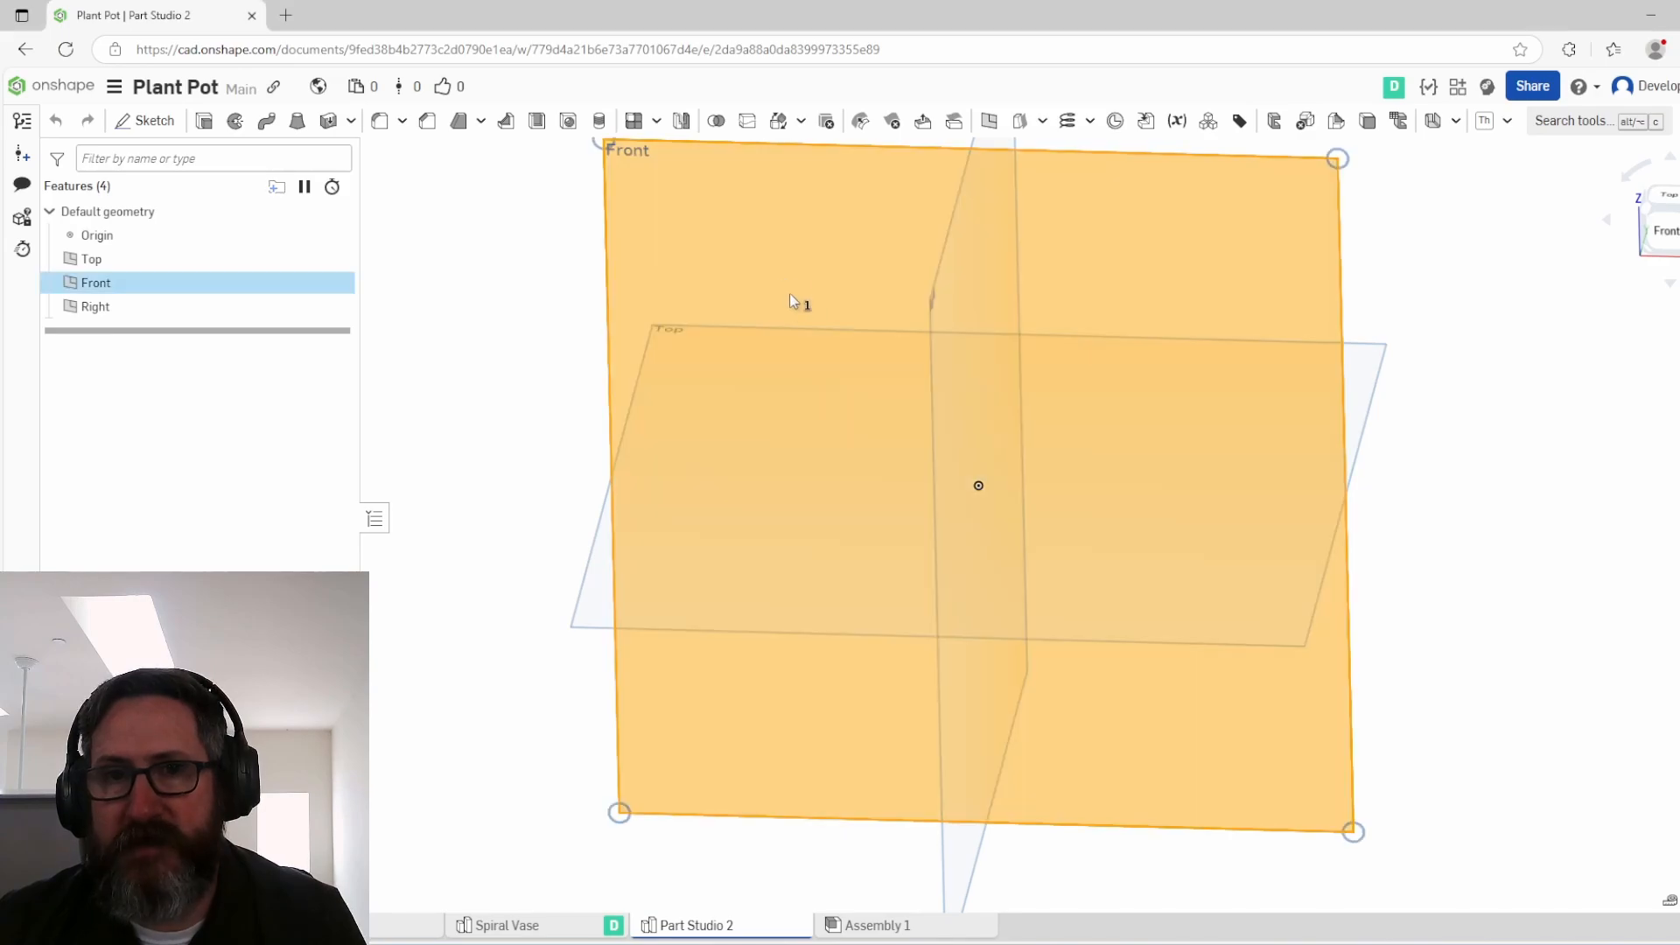
Step: Start a sketch on the Front plane and draw a 150 mm vertical line upward from the origin
click(146, 121)
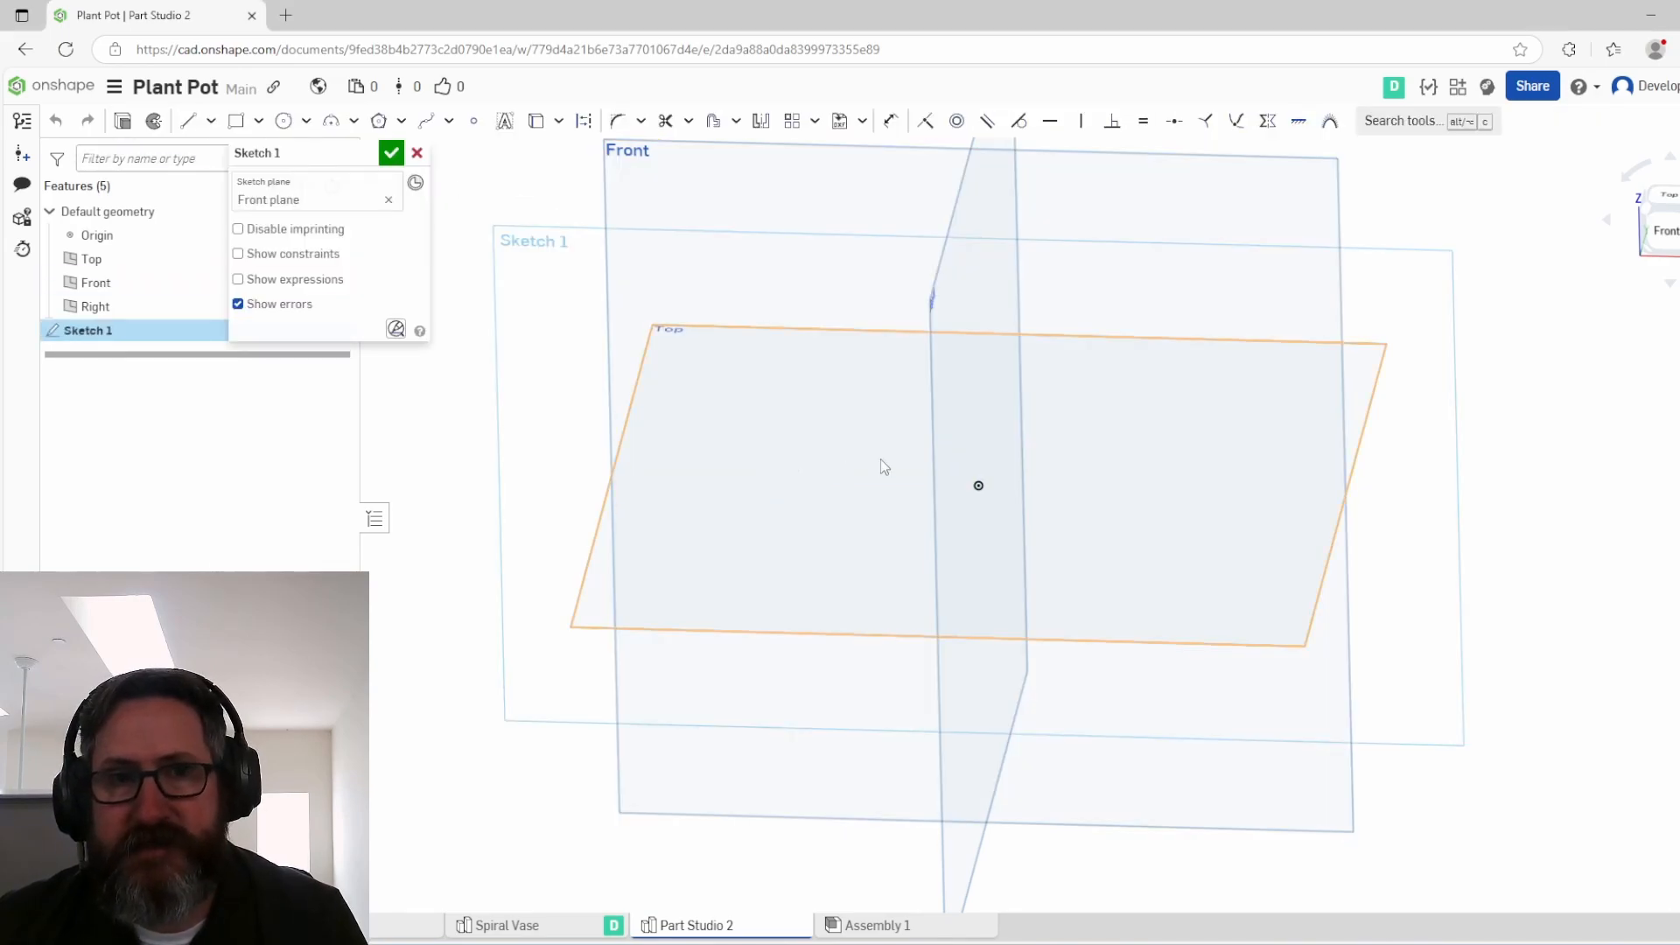
key(n)
key(n)
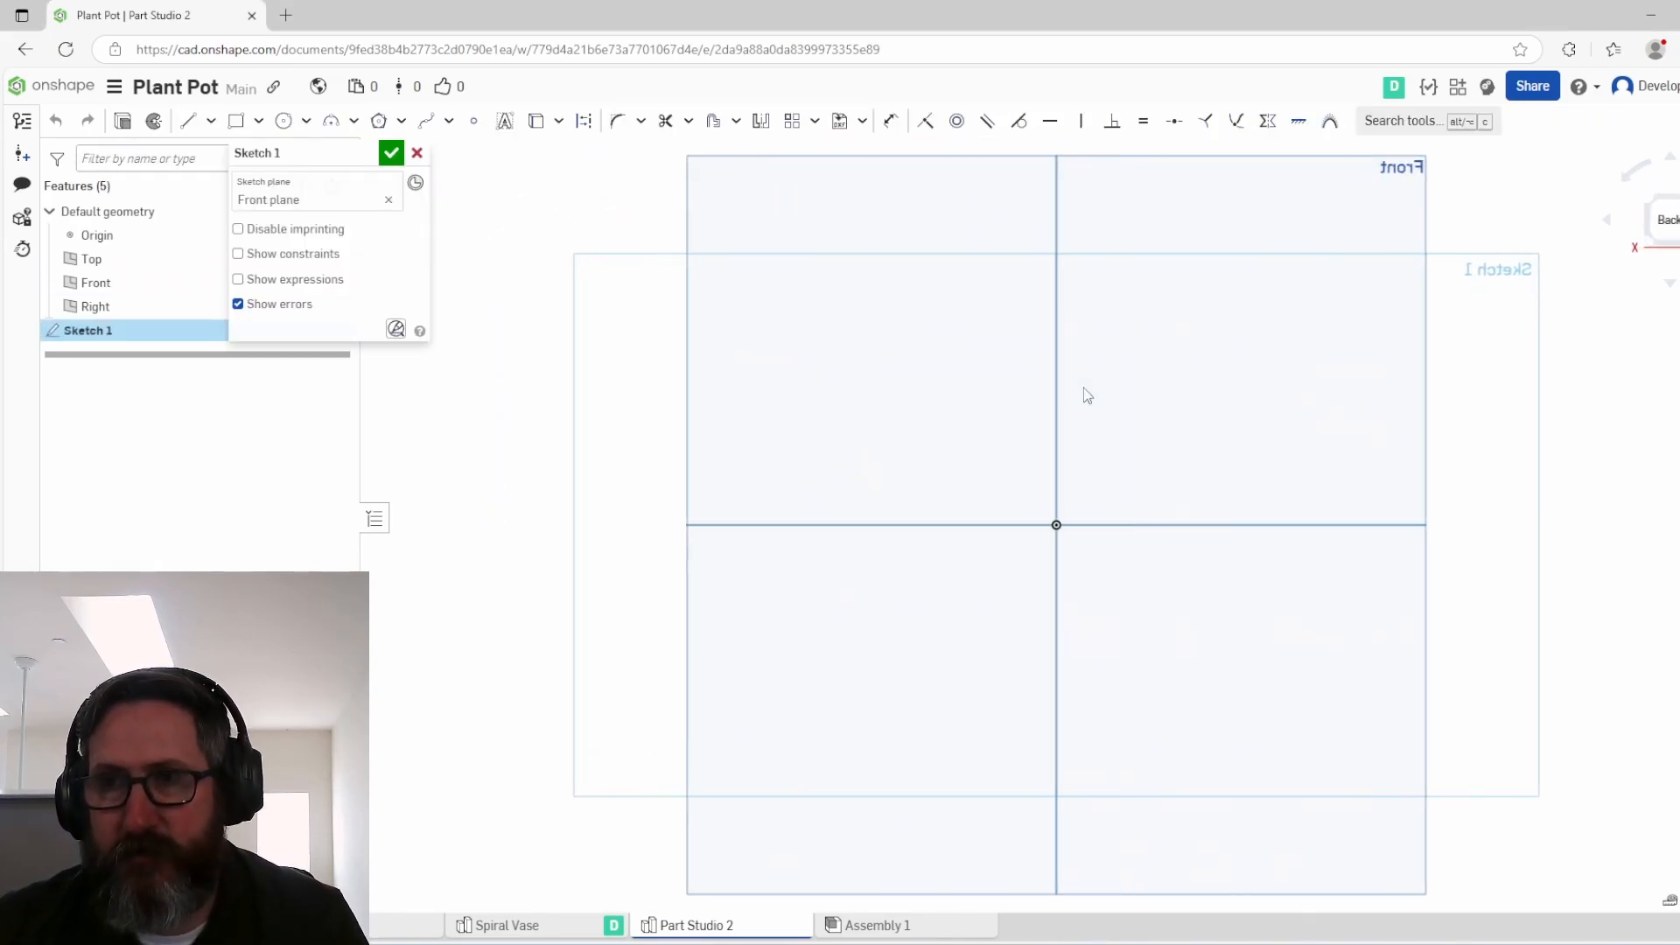
key(n)
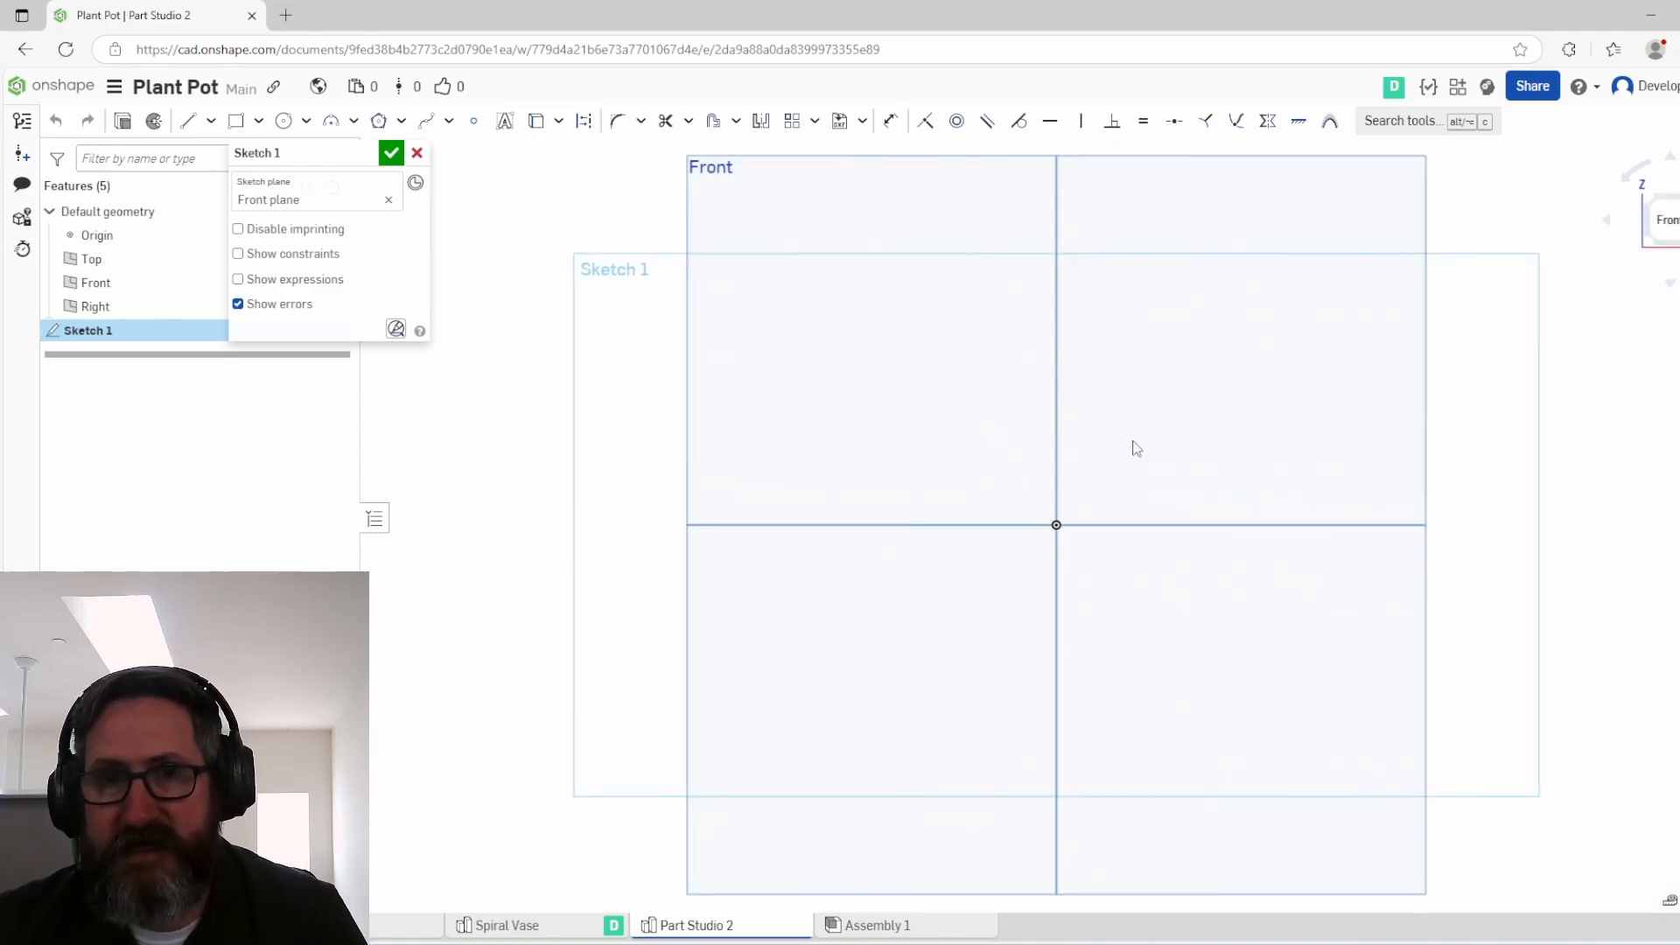
click(189, 131)
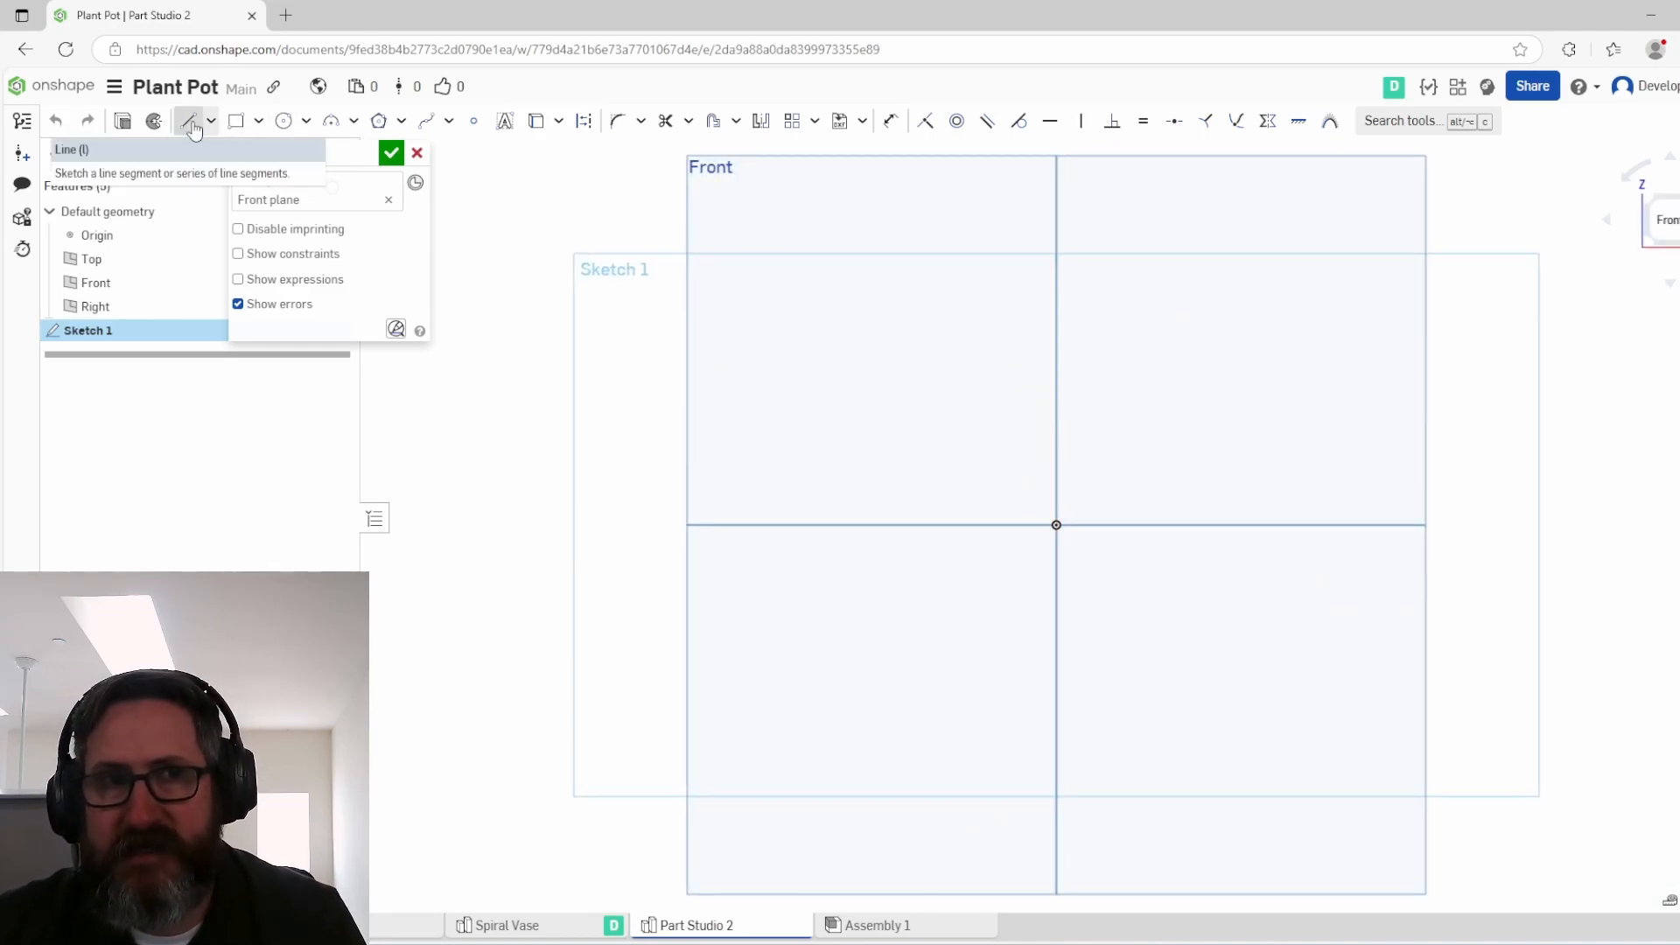
click(1056, 525)
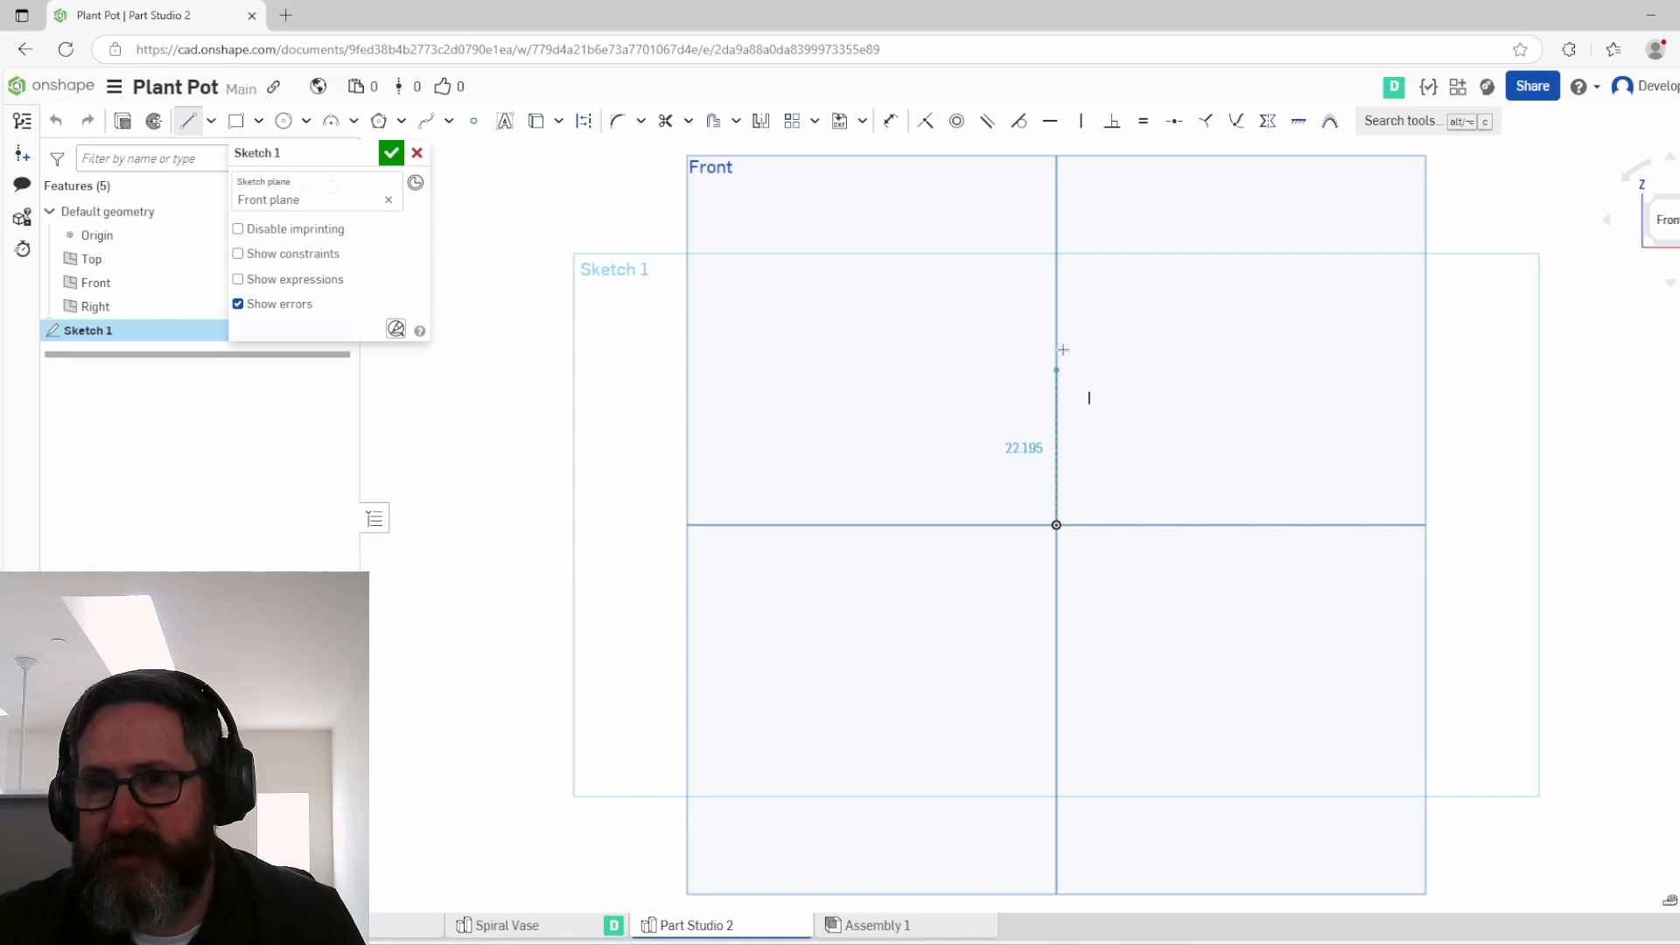
text(150)
key(Return)
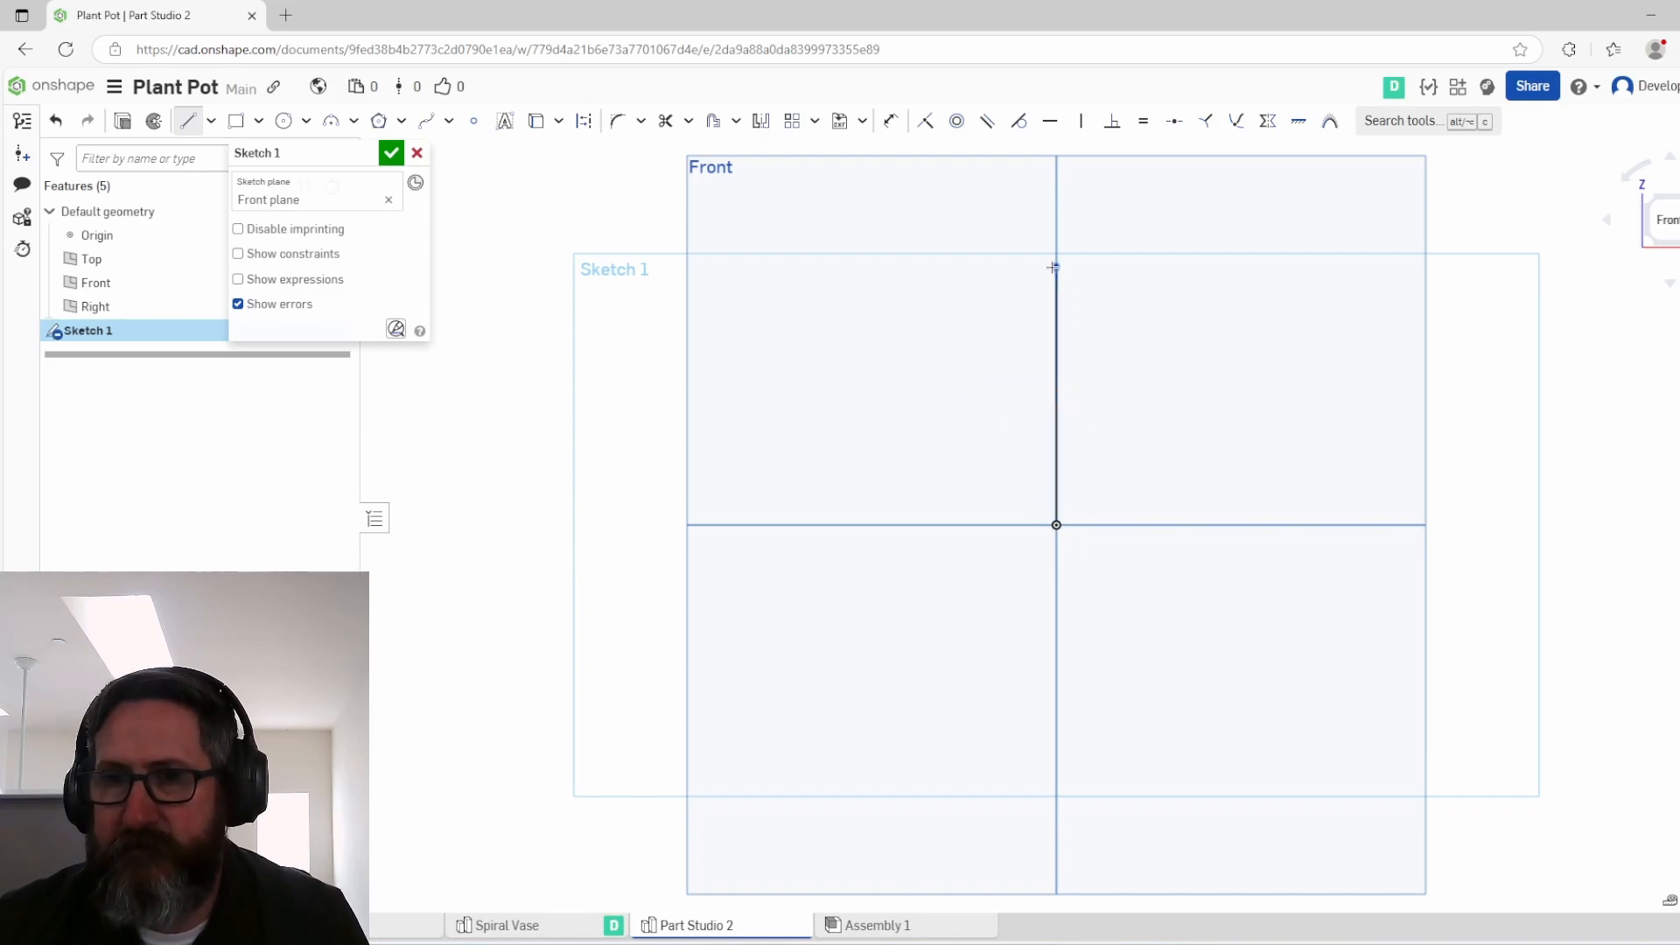
Step: Draw a 30 mm horizontal line leftward from the upper end of the vertical line
scroll(1131, 444, down, 4)
middle_drag(1130, 445, 922, 613)
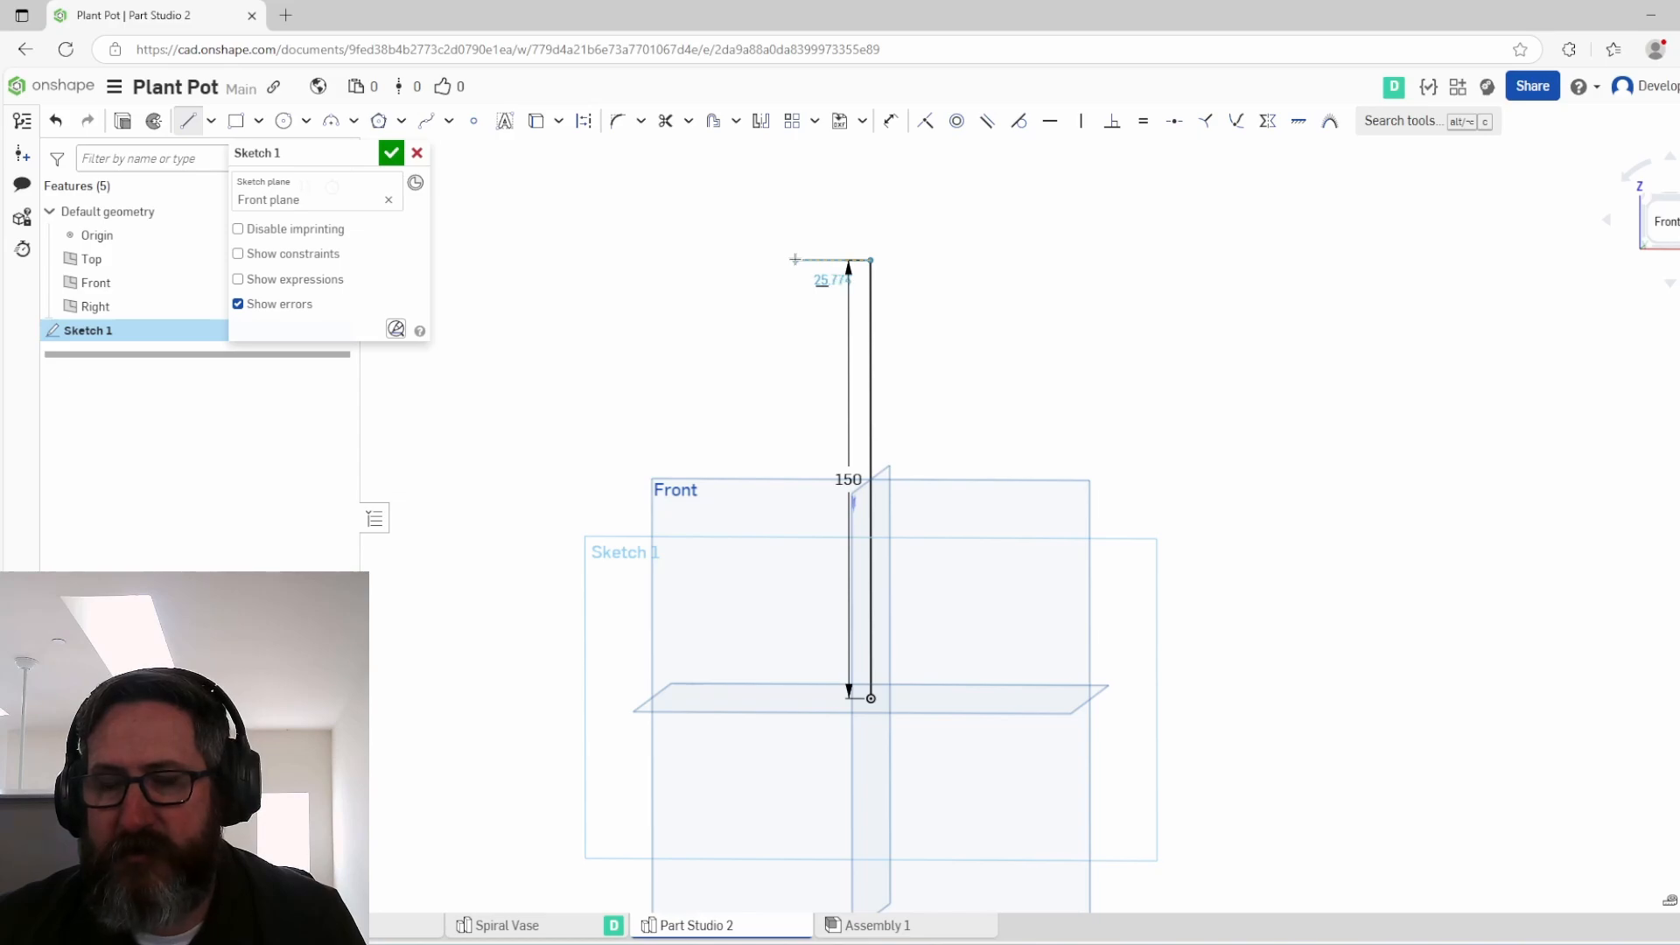
text(30)
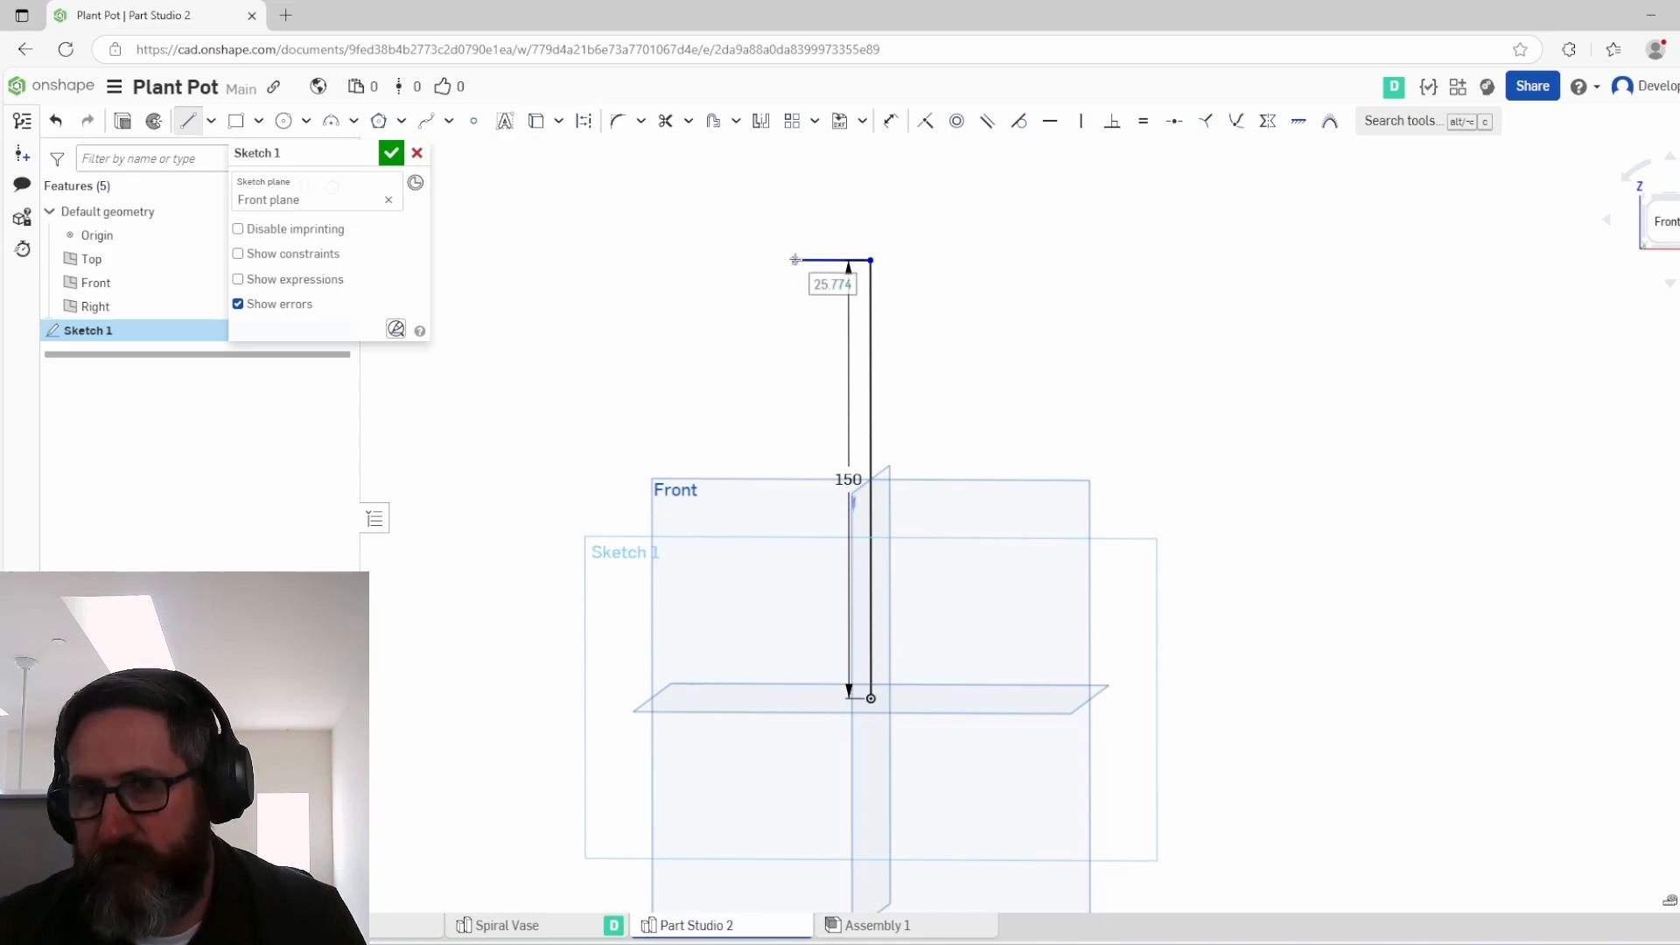
key(Return)
key(Escape)
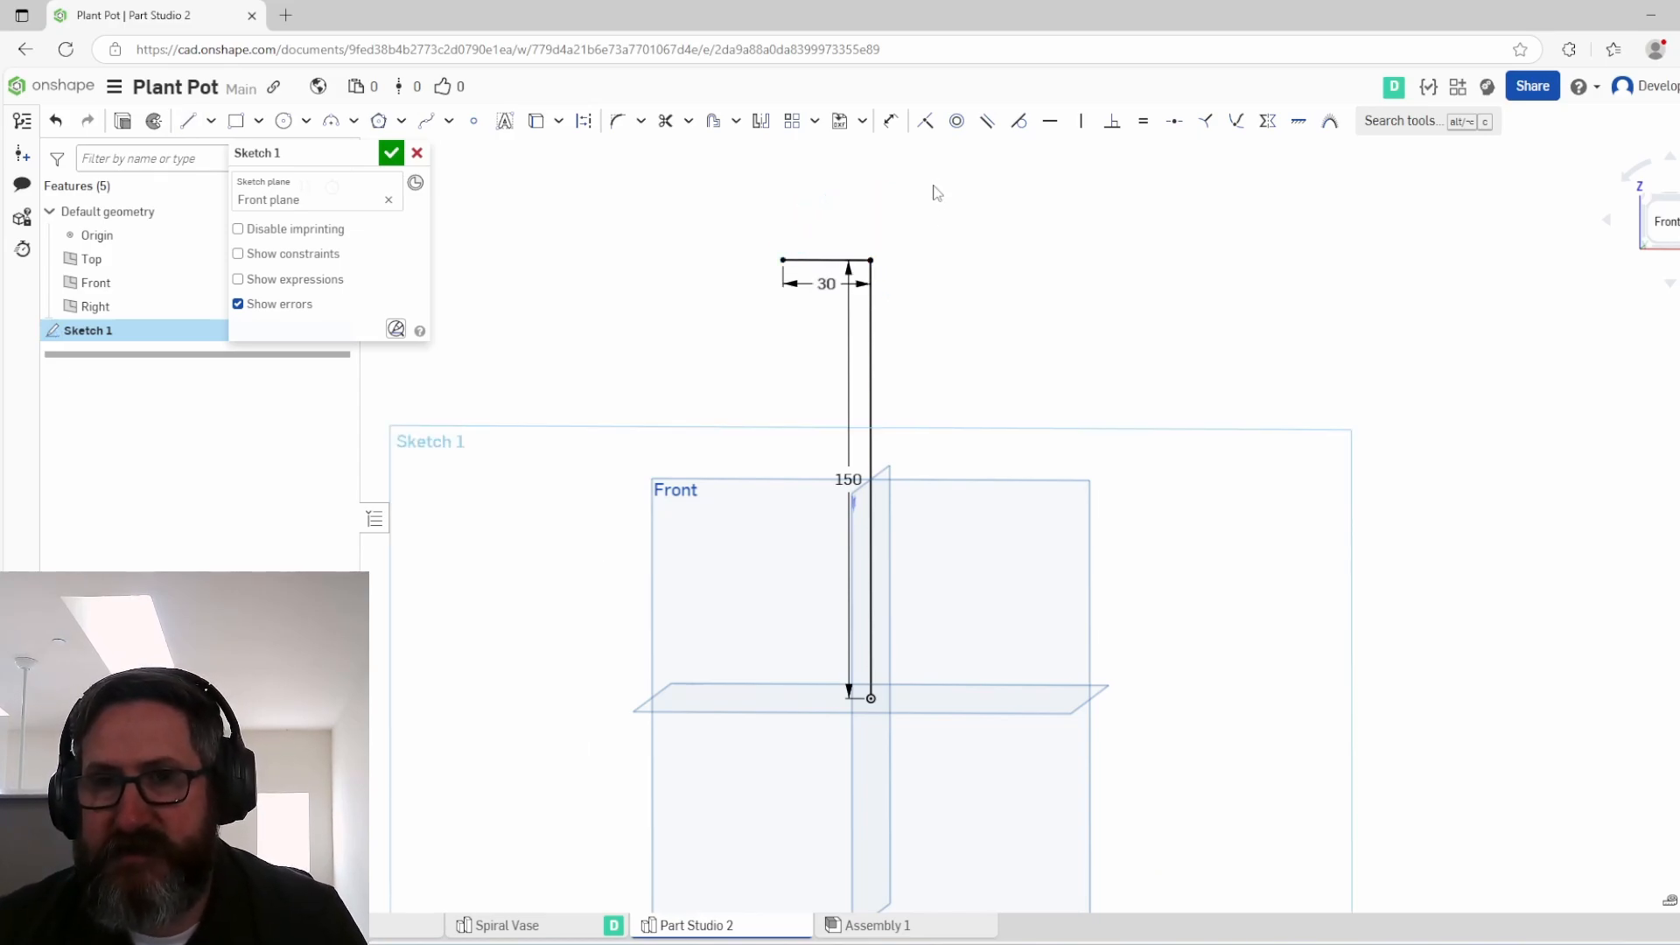
Step: Draw an 80 mm horizontal base line leftward from the origin
click(188, 121)
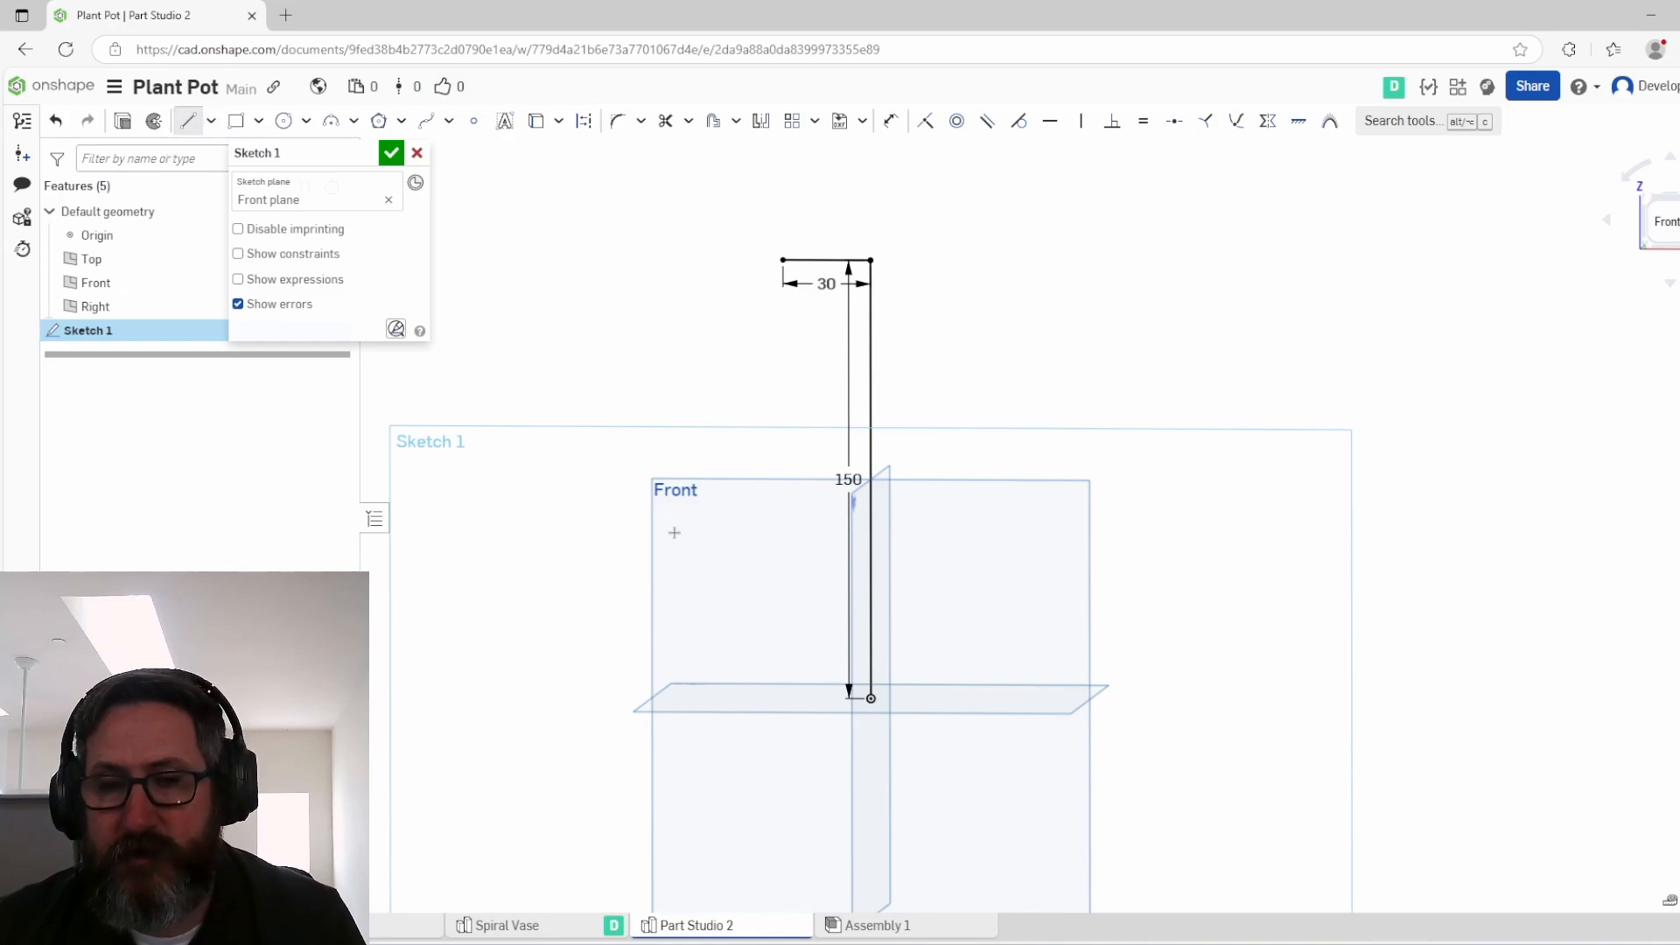
click(871, 697)
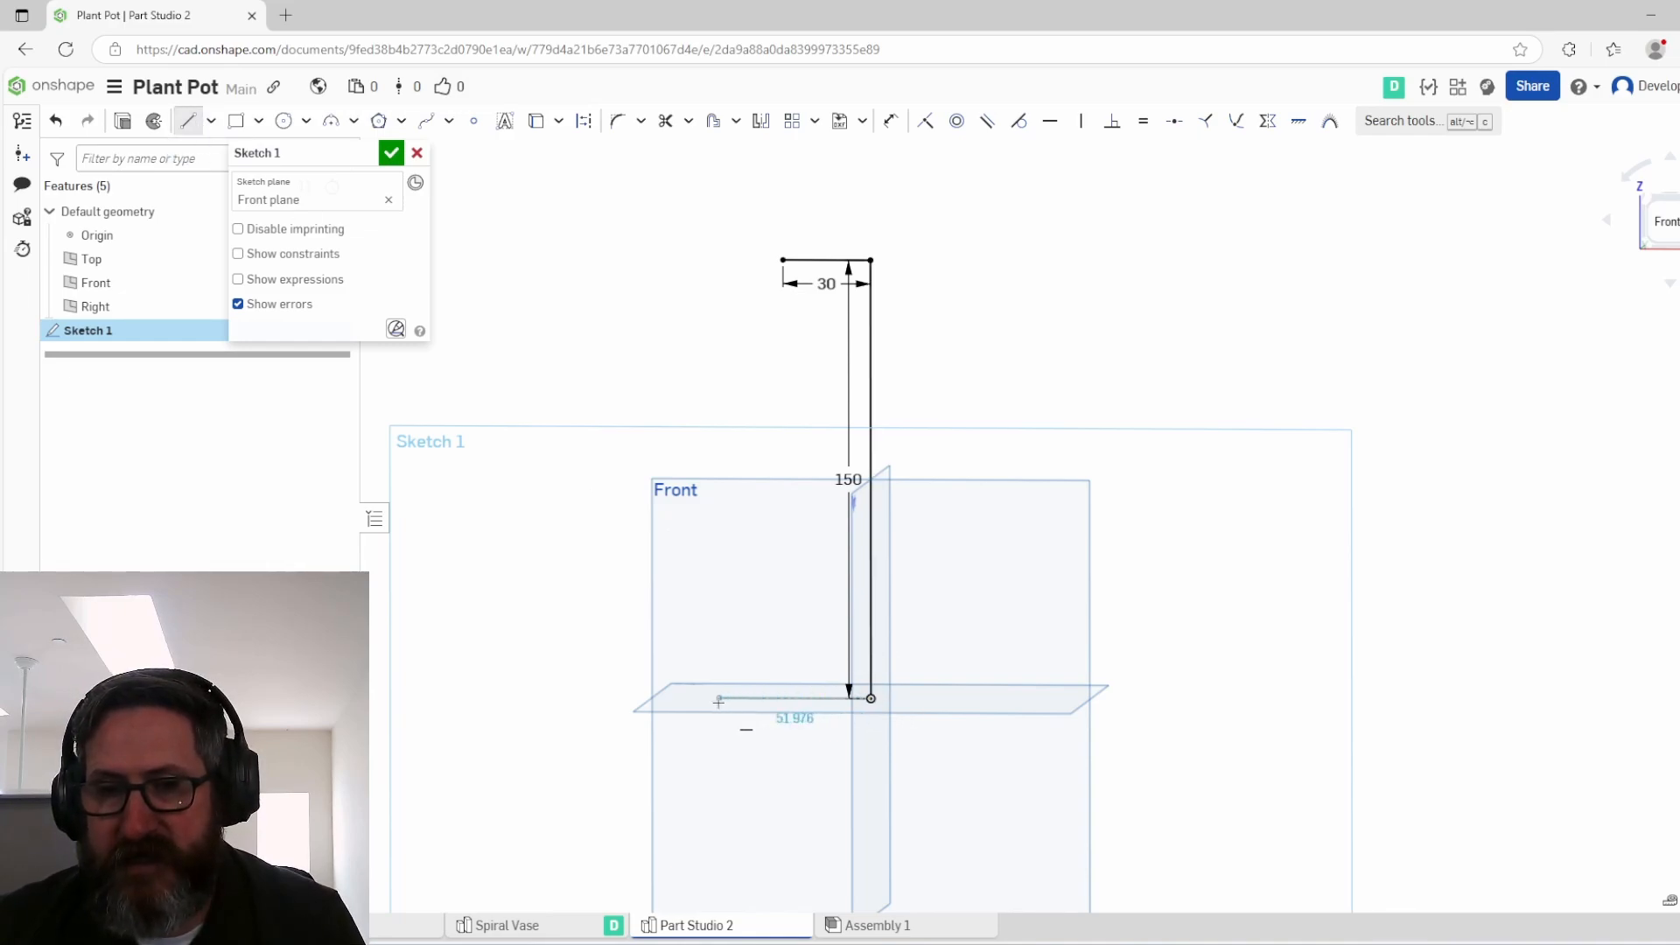
click(705, 699)
text(80)
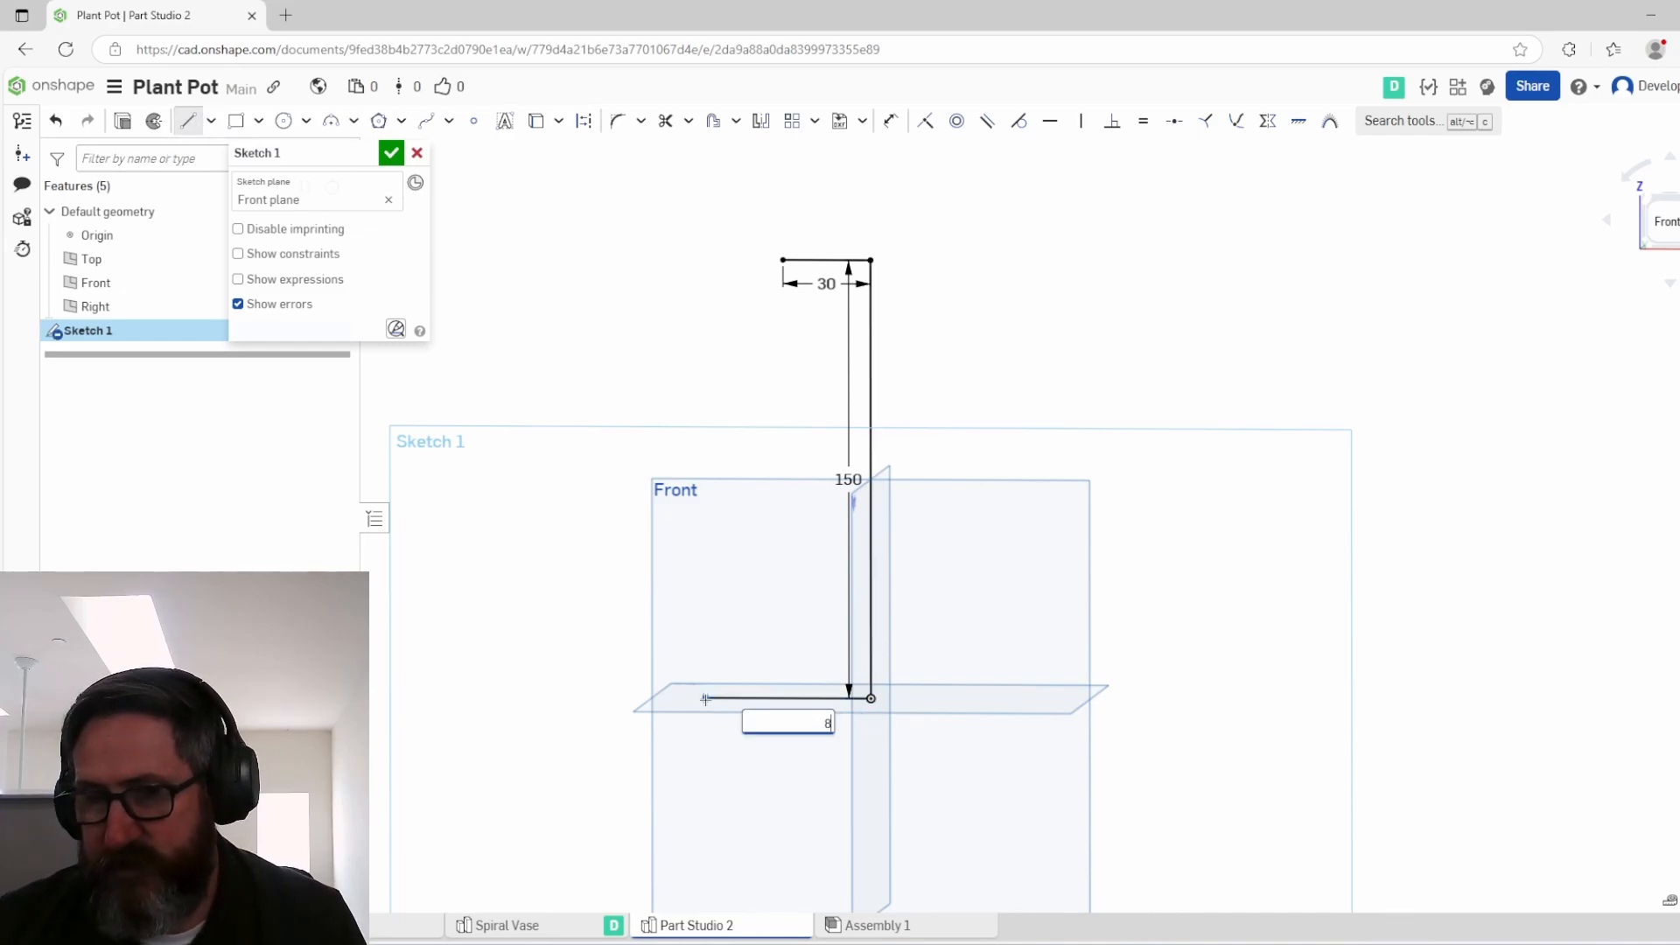
key(Return)
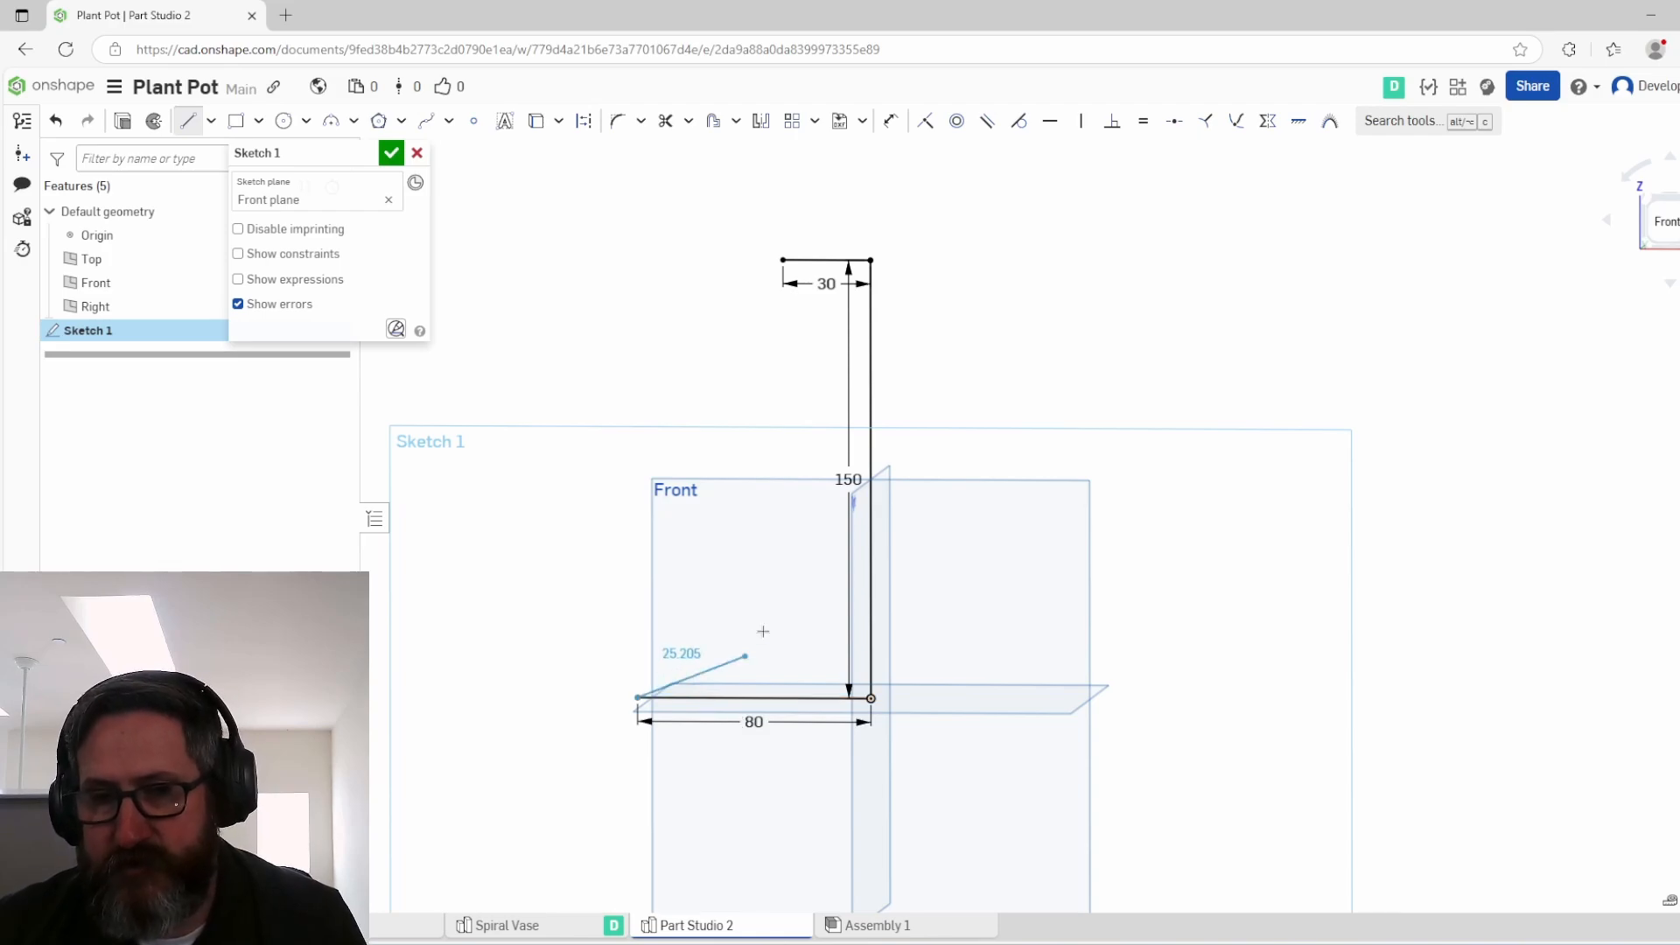
Step: Connect the free ends of the upper and base lines with a Bézier curve
click(425, 125)
click(784, 260)
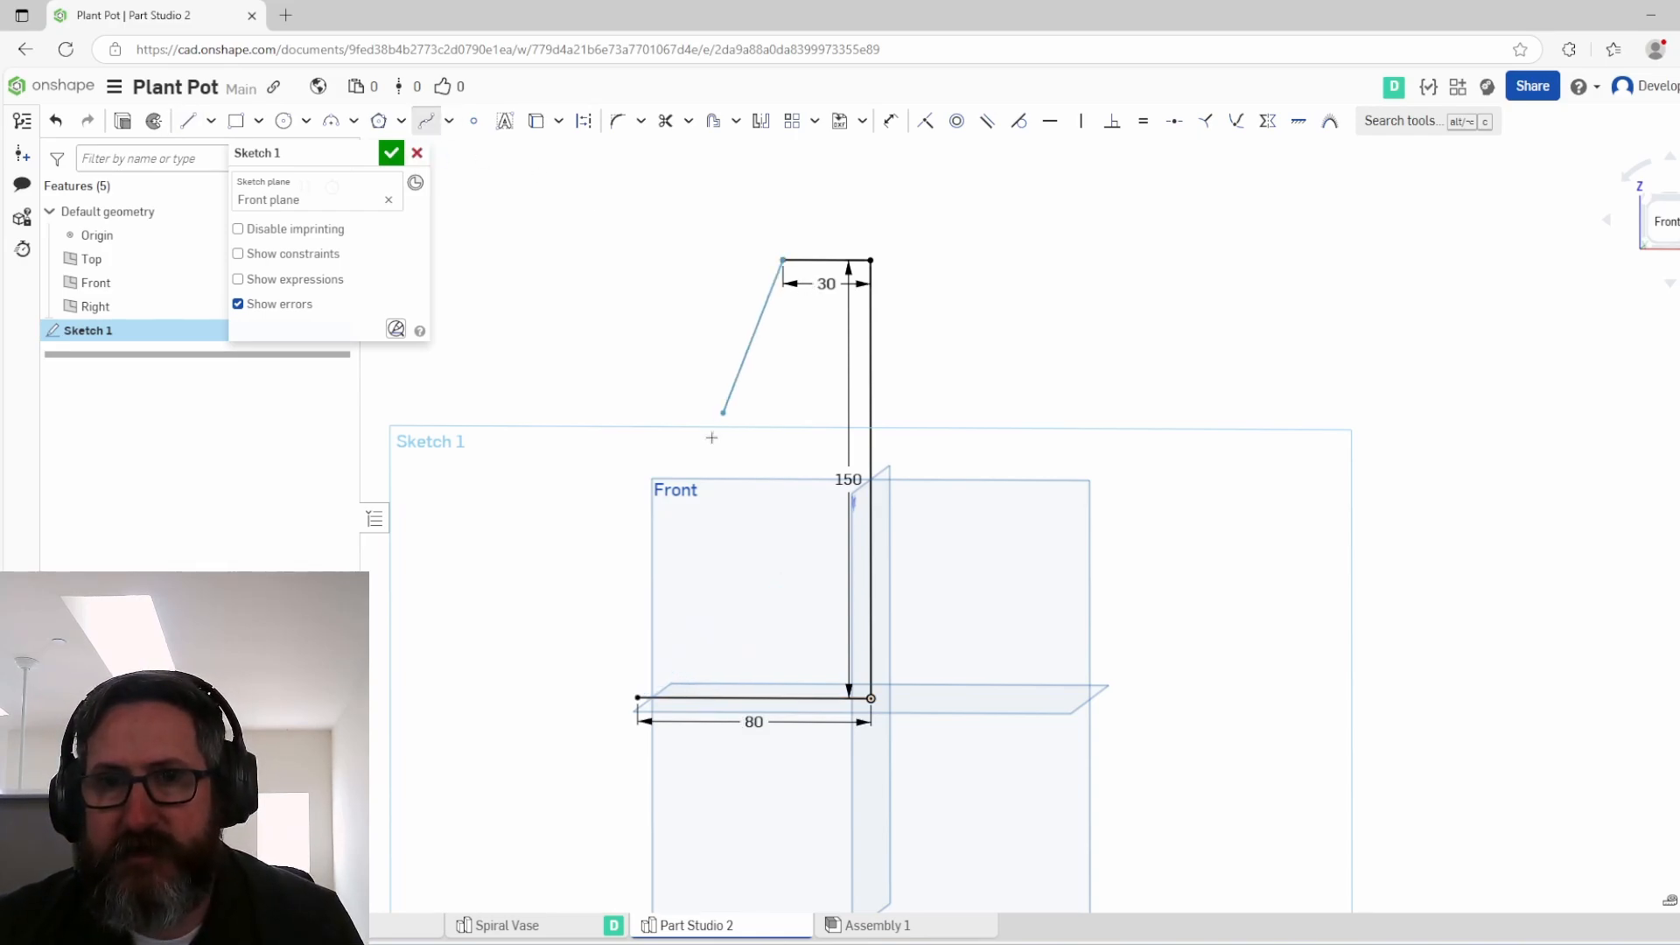
click(637, 698)
Step: Draw a diagonal construction line from the curve's upper end to a point on the vertical line
key(l)
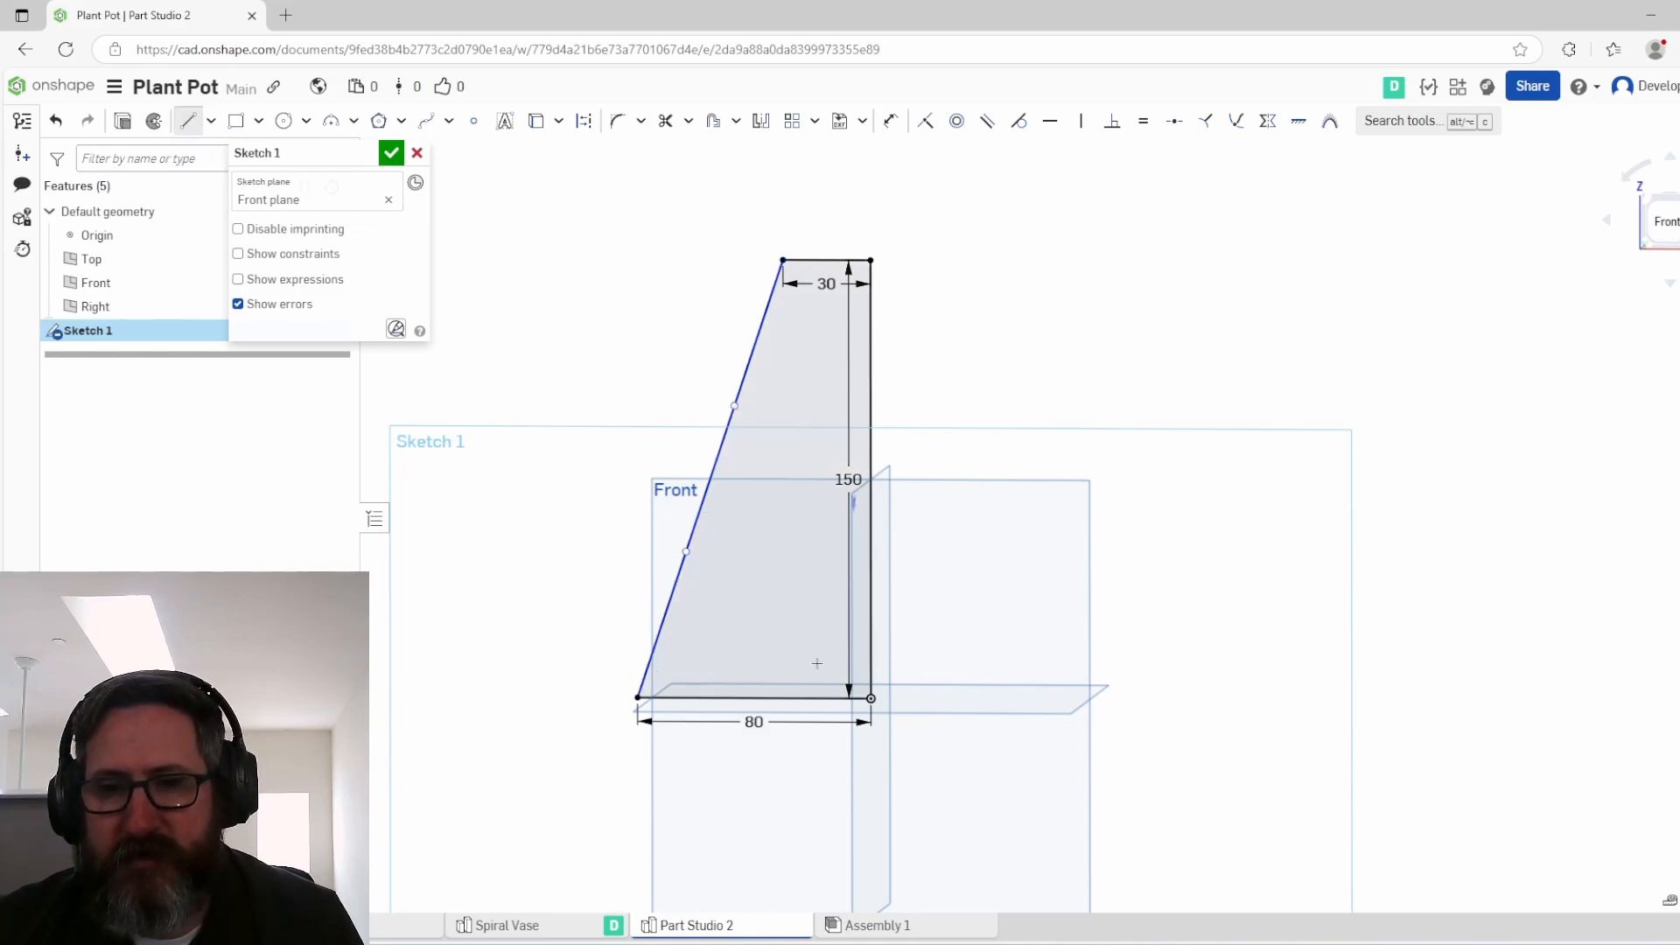
key(d)
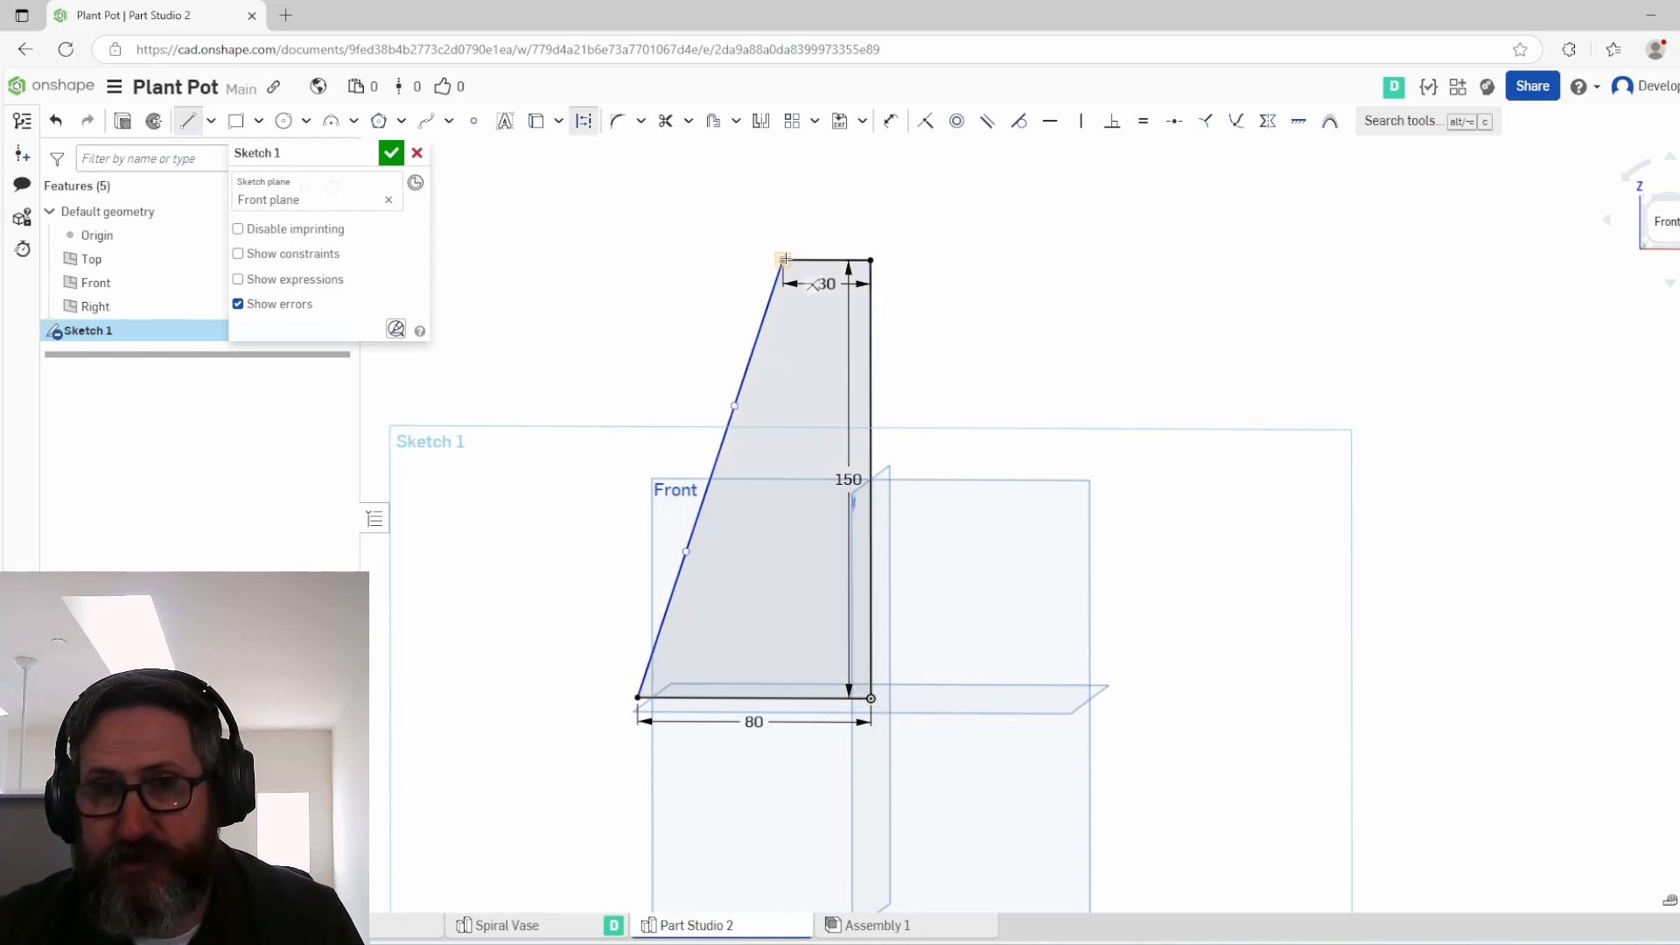
click(871, 587)
Step: Dimension the diagonal construction line's lower end 65 mm above the origin
key(d)
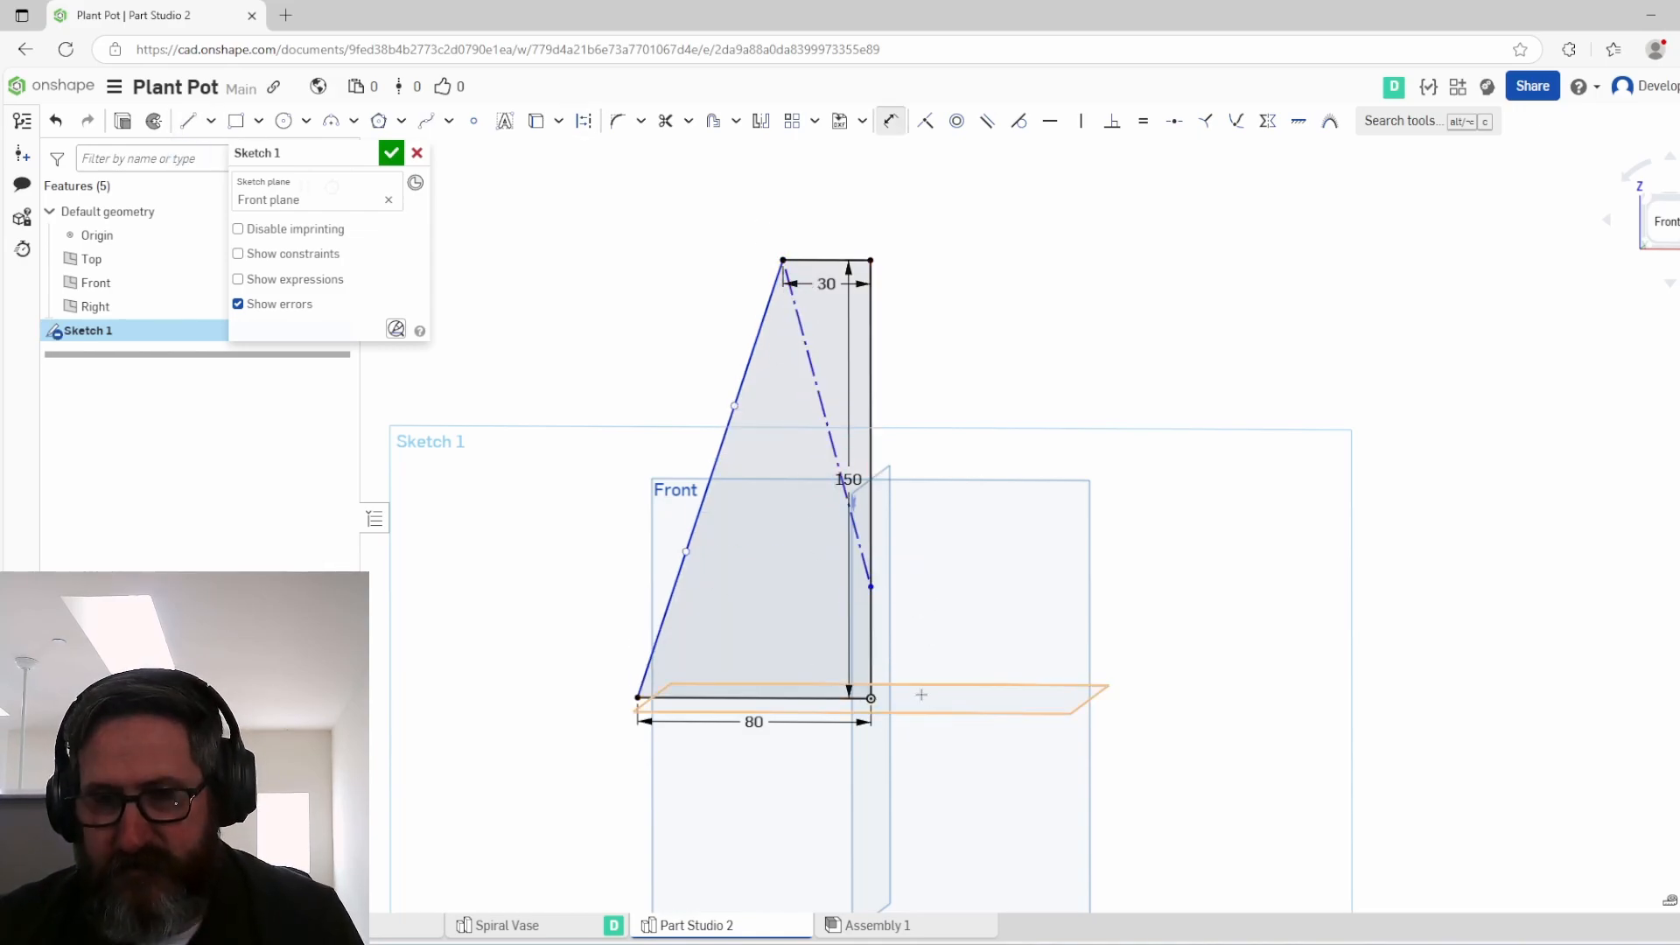
click(871, 698)
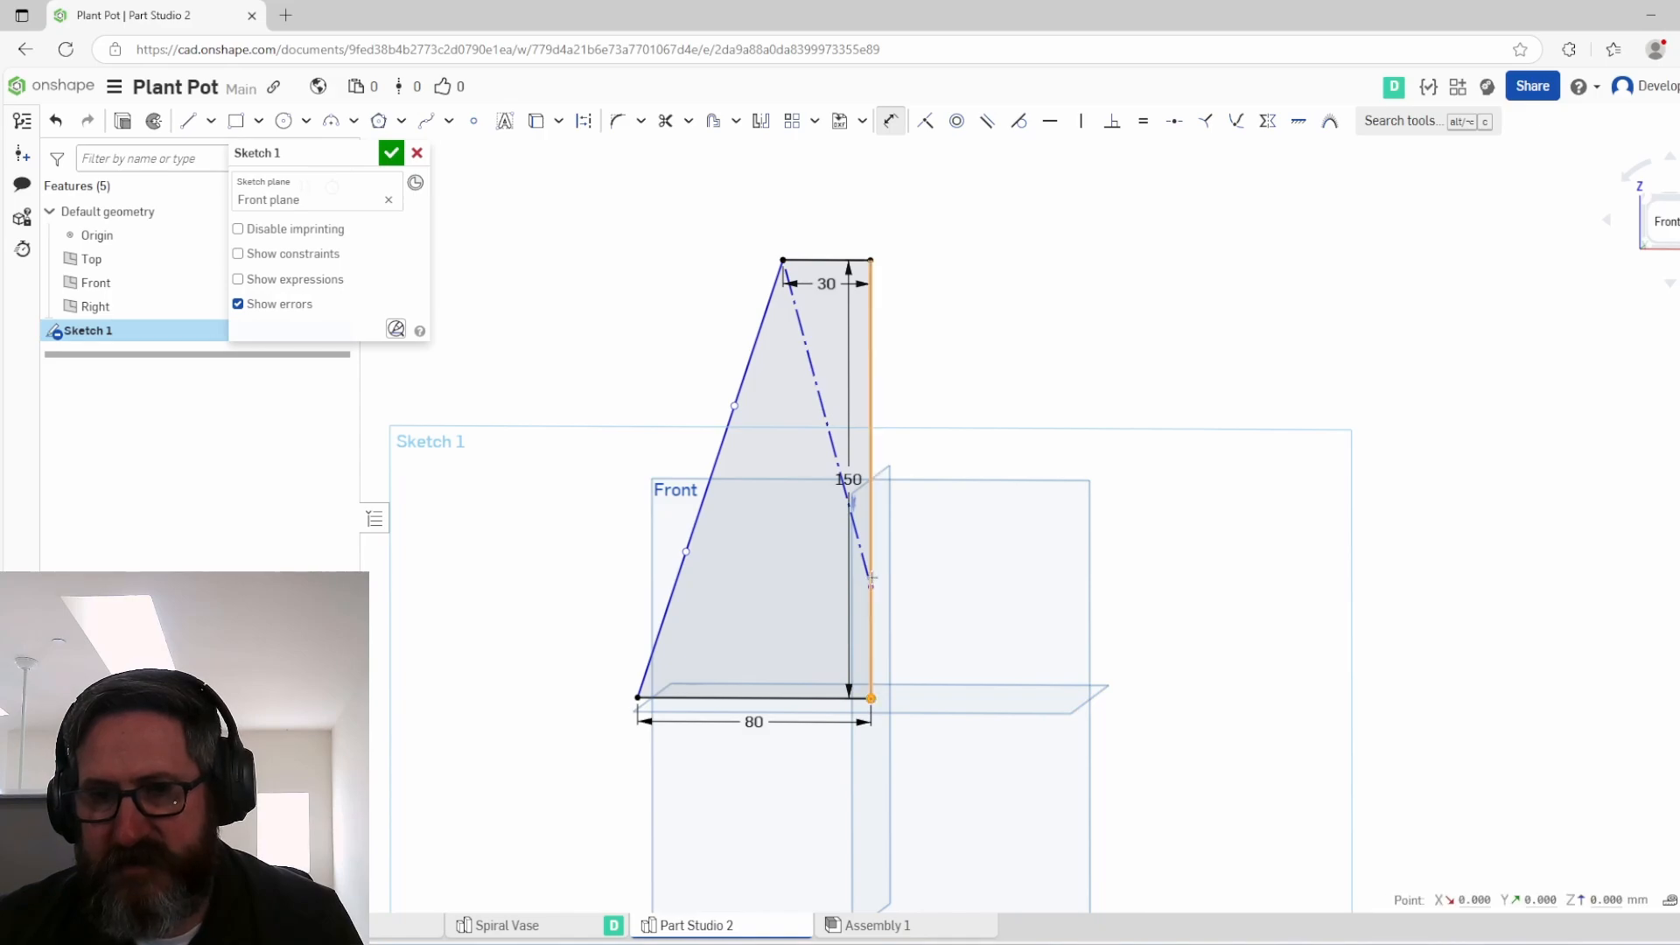
click(872, 588)
click(967, 612)
text(65)
key(Return)
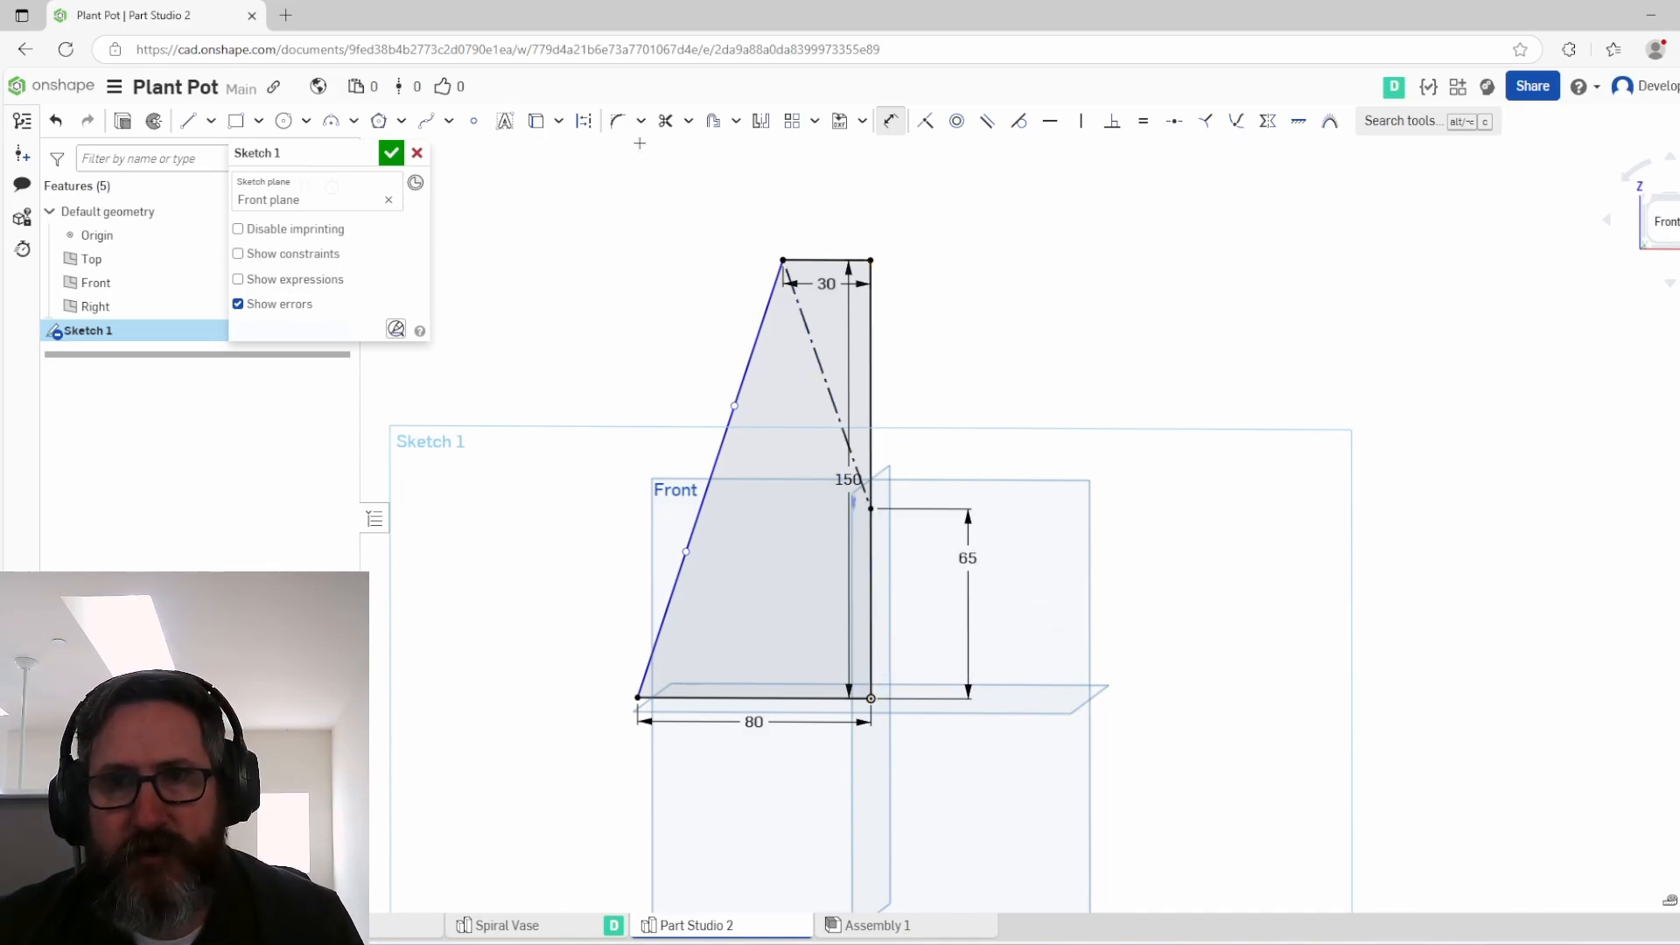
Step: Pull the curve's upper control point inward and make it coincident with the diagonal construction line
drag(734, 405, 791, 404)
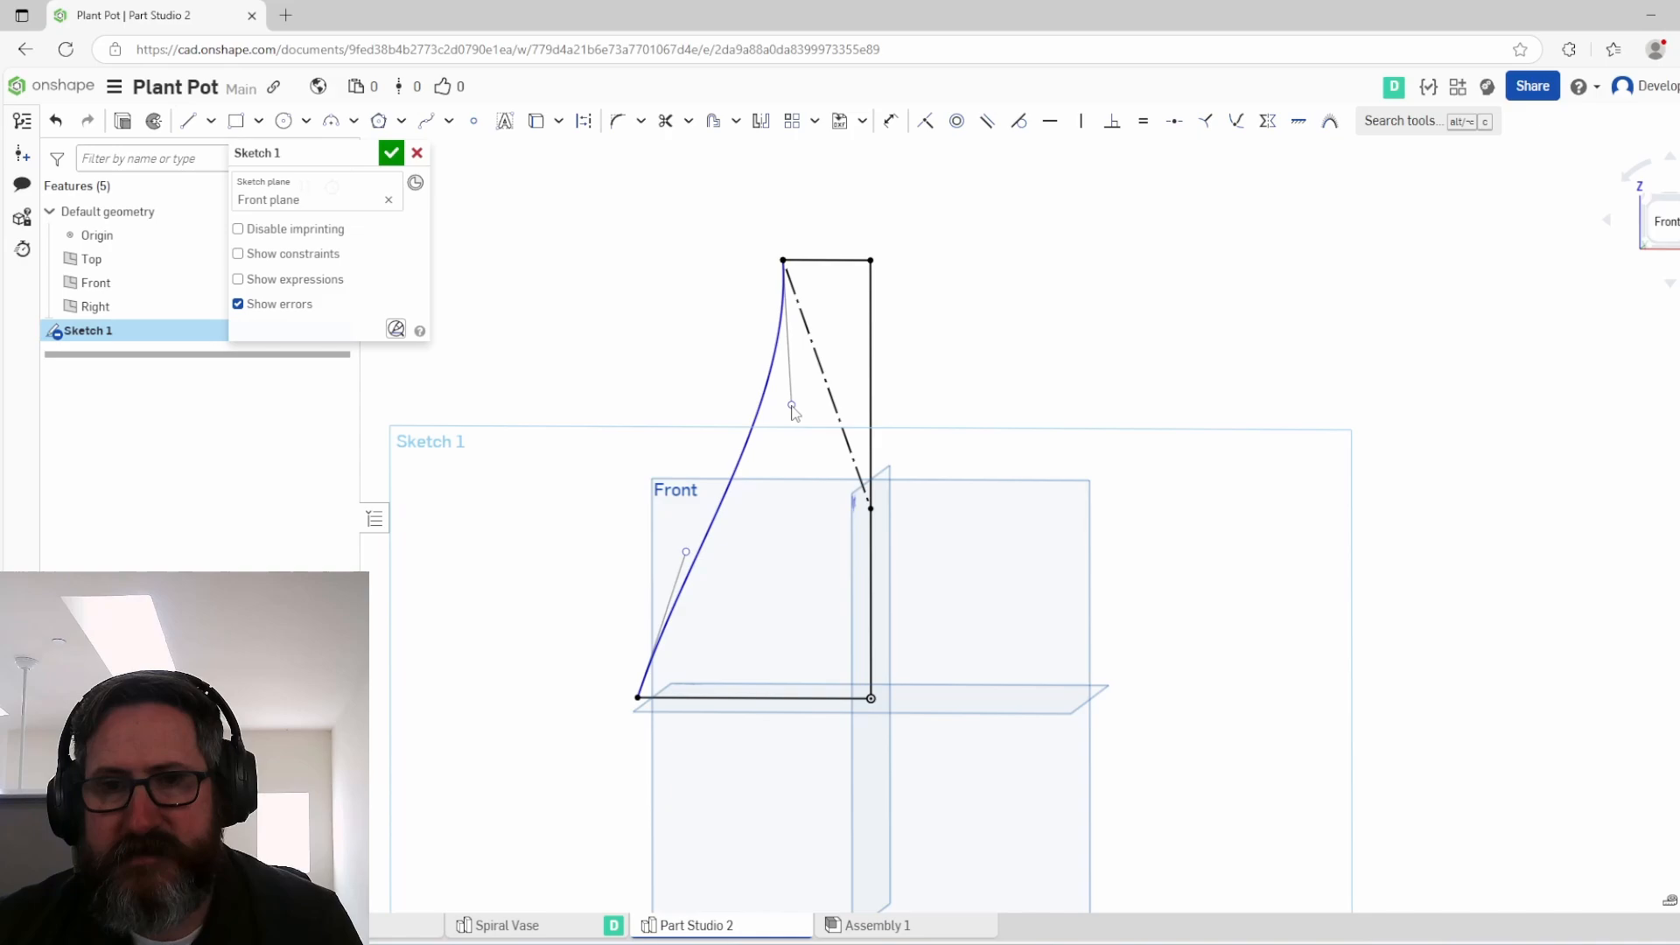
click(934, 125)
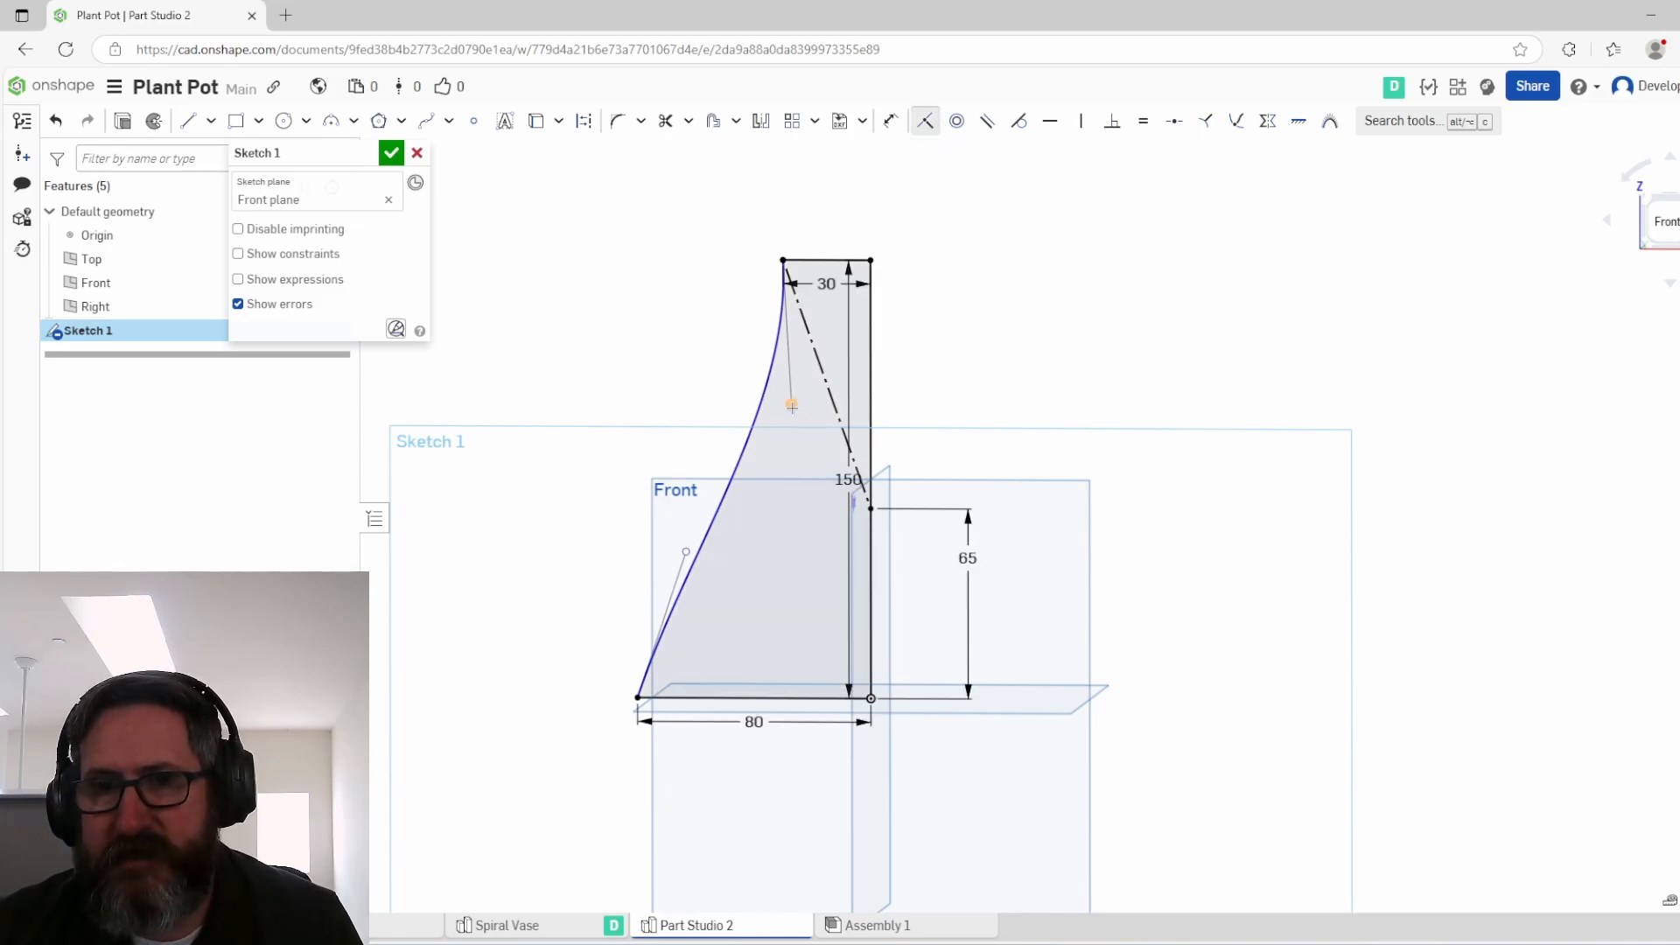
click(792, 406)
click(832, 395)
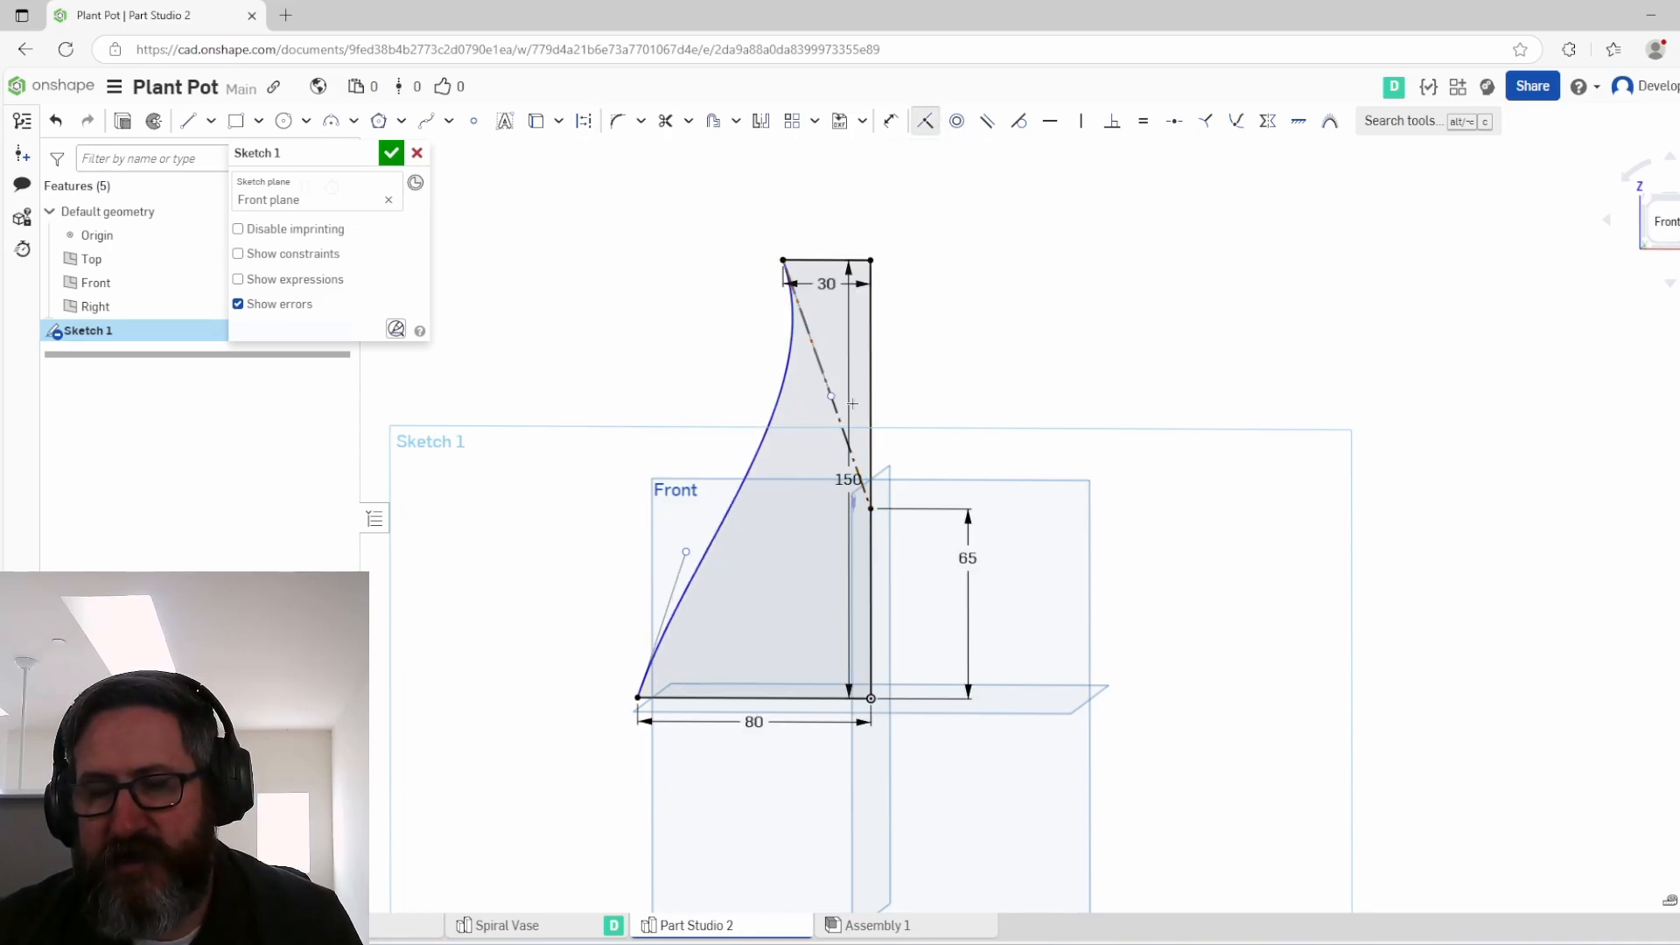
Step: Dimension the upper control point 35 mm below the upper horizontal line
key(d)
click(831, 395)
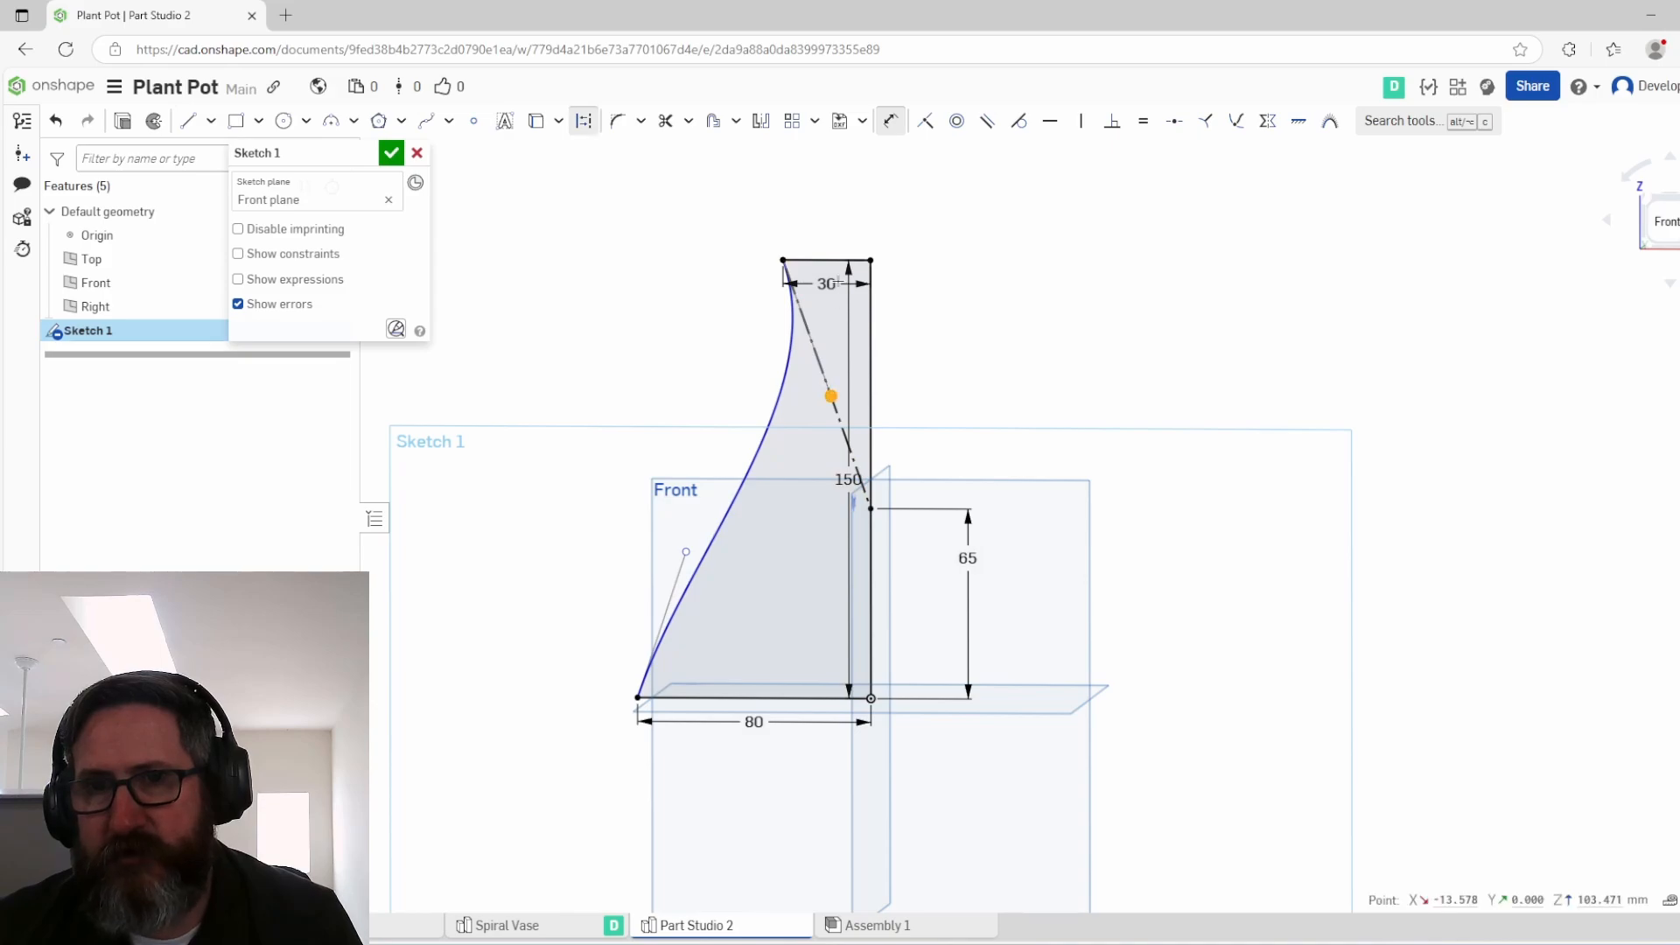
click(827, 260)
click(949, 322)
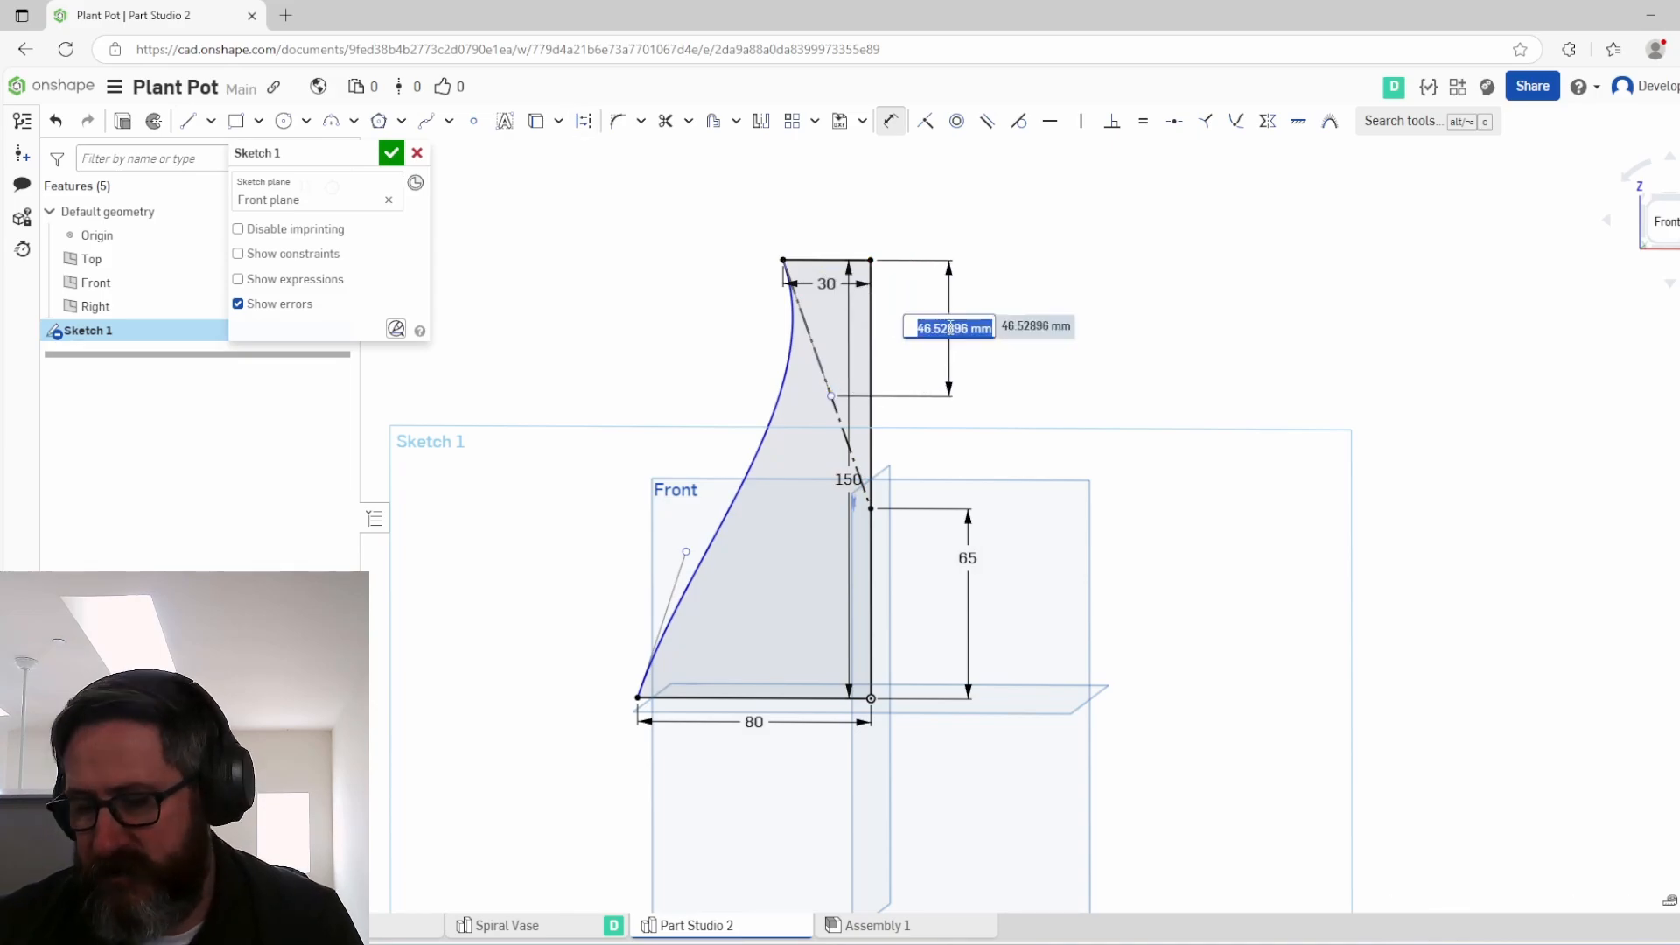
text(35)
key(Return)
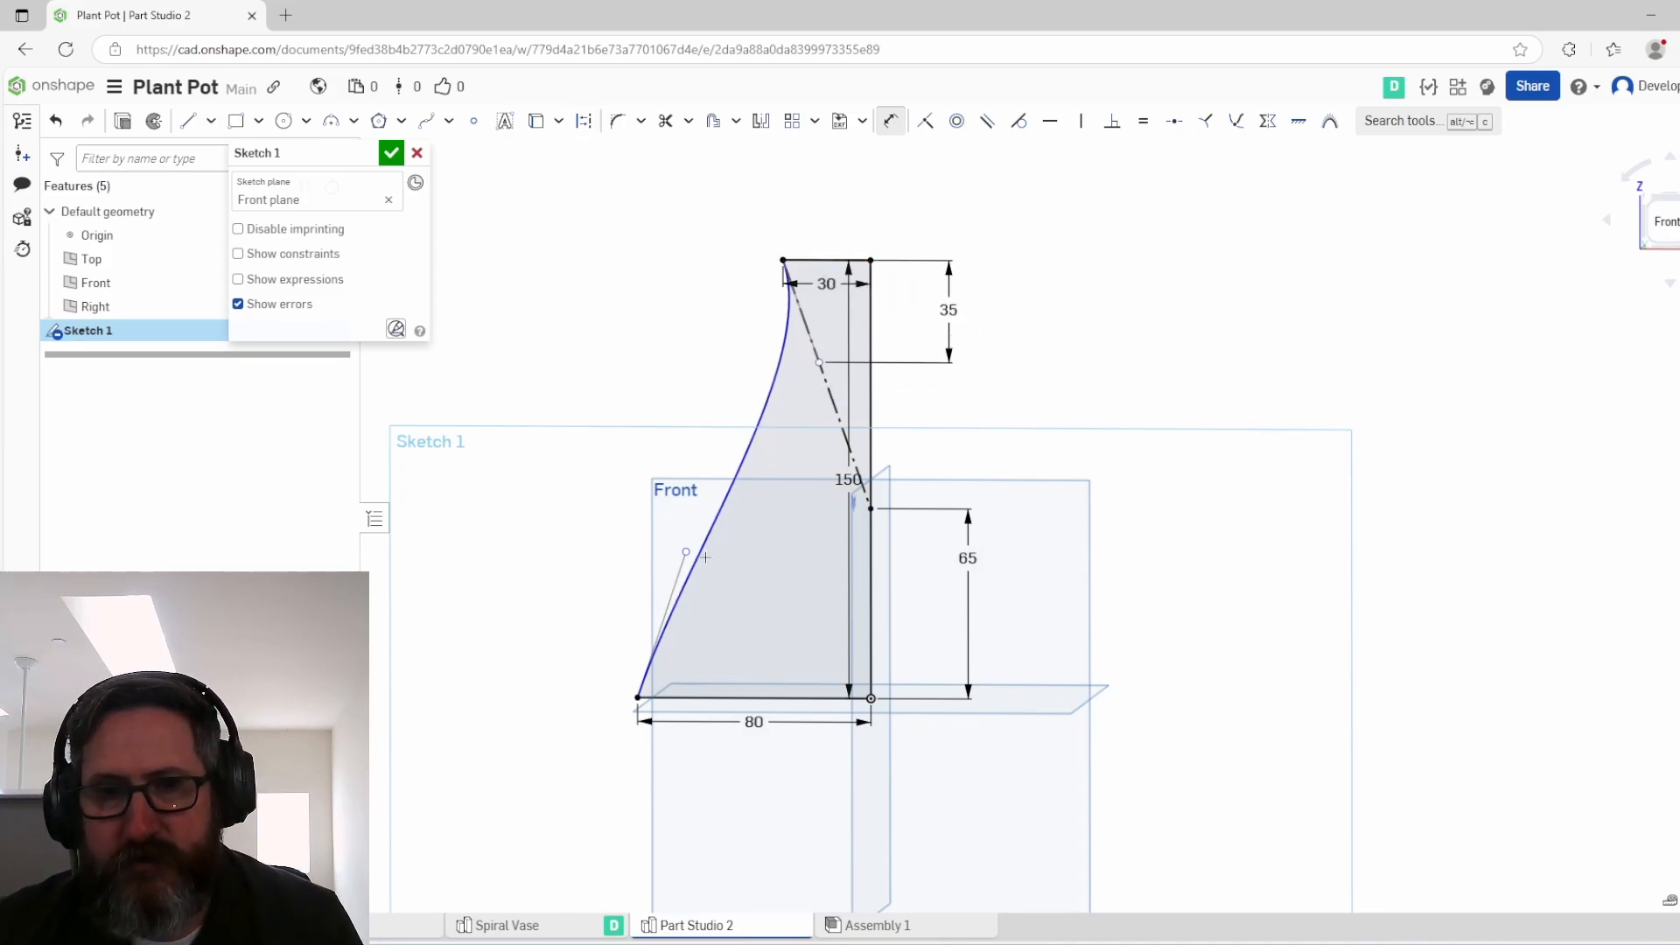
Step: Draw a horizontal construction line about 88 mm long leftward from the diagonal construction line's lower end
click(187, 121)
click(867, 509)
key(q)
click(615, 507)
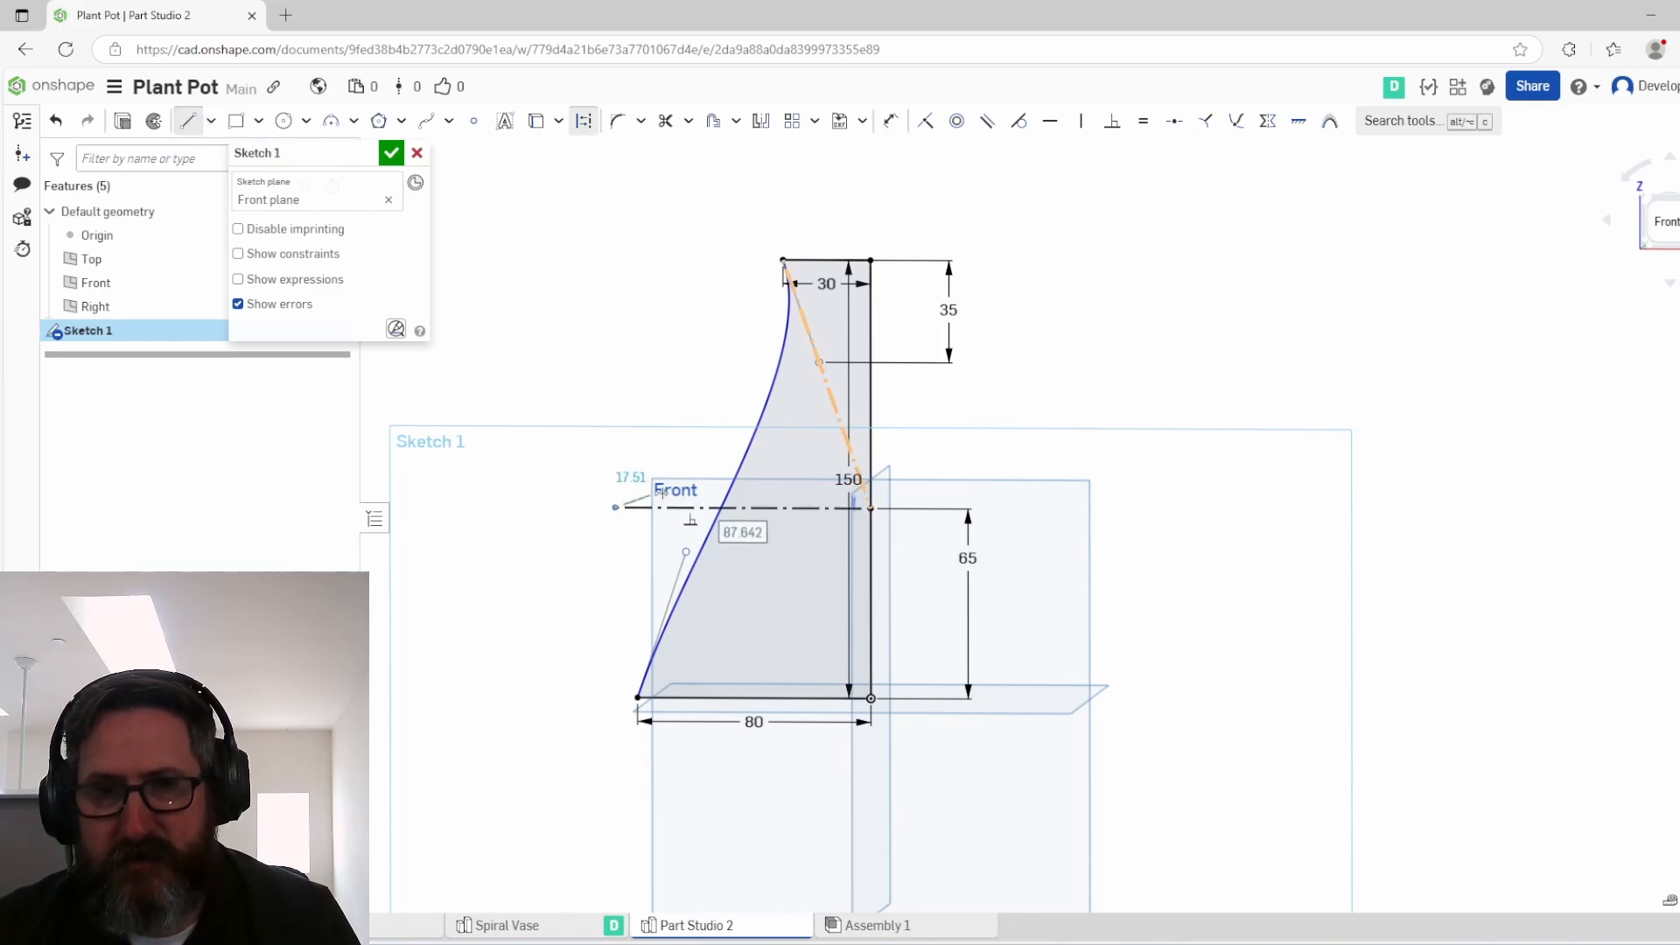
Step: Dimension the horizontal construction line to 100 mm
key(d)
click(788, 508)
click(774, 433)
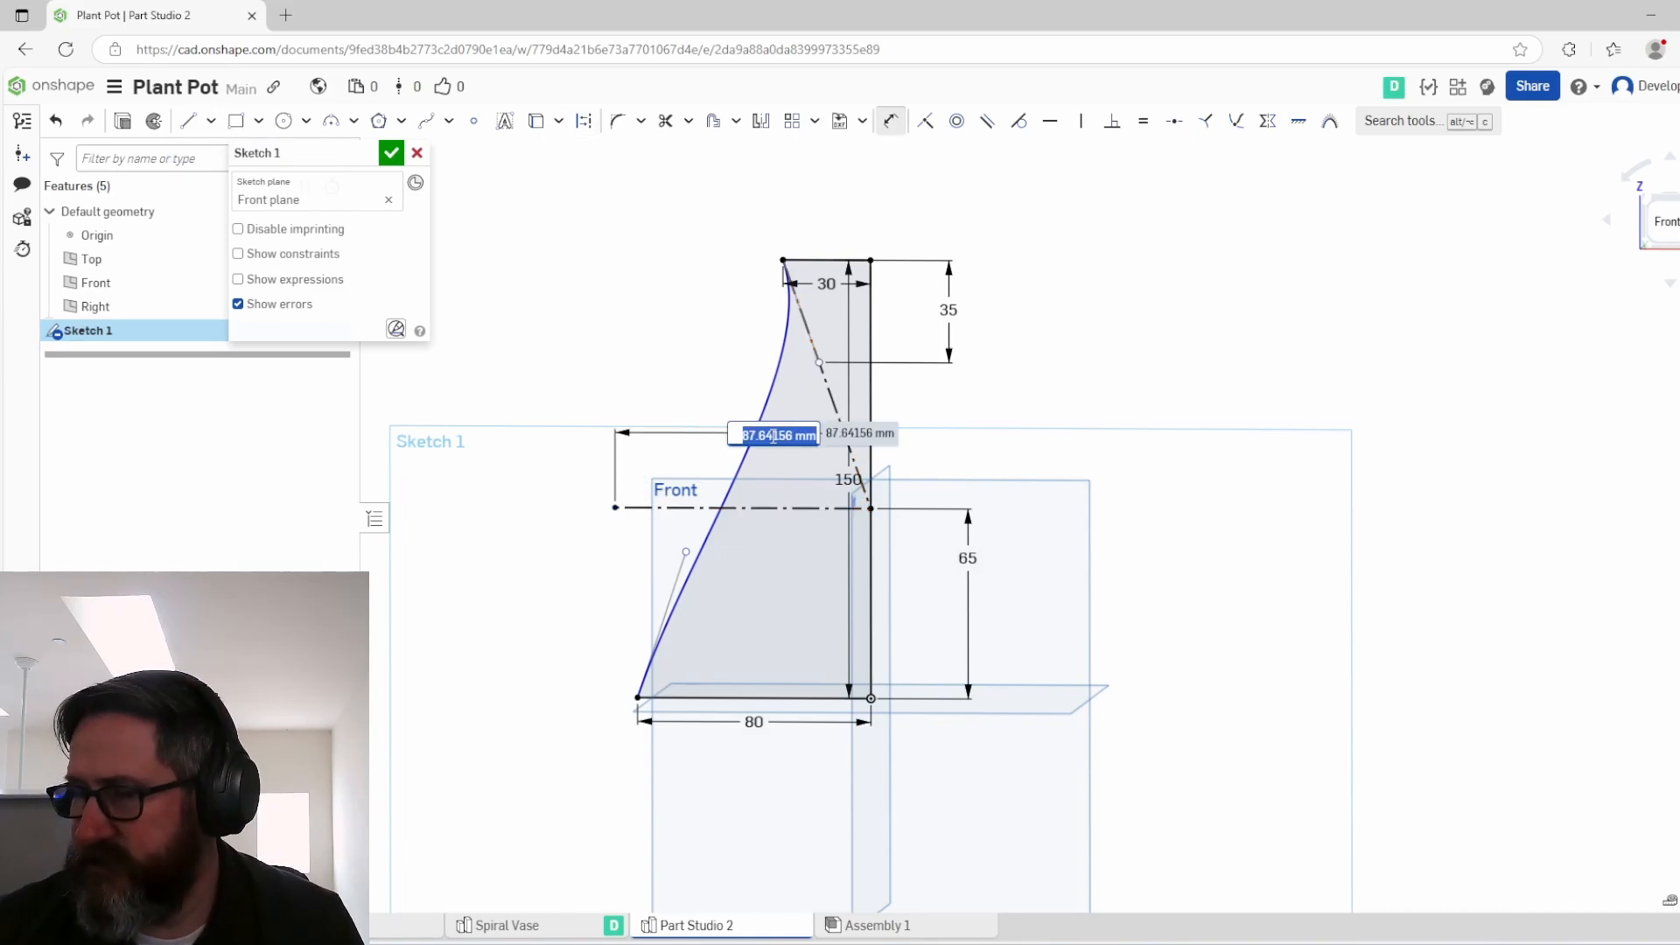
text(100)
key(Return)
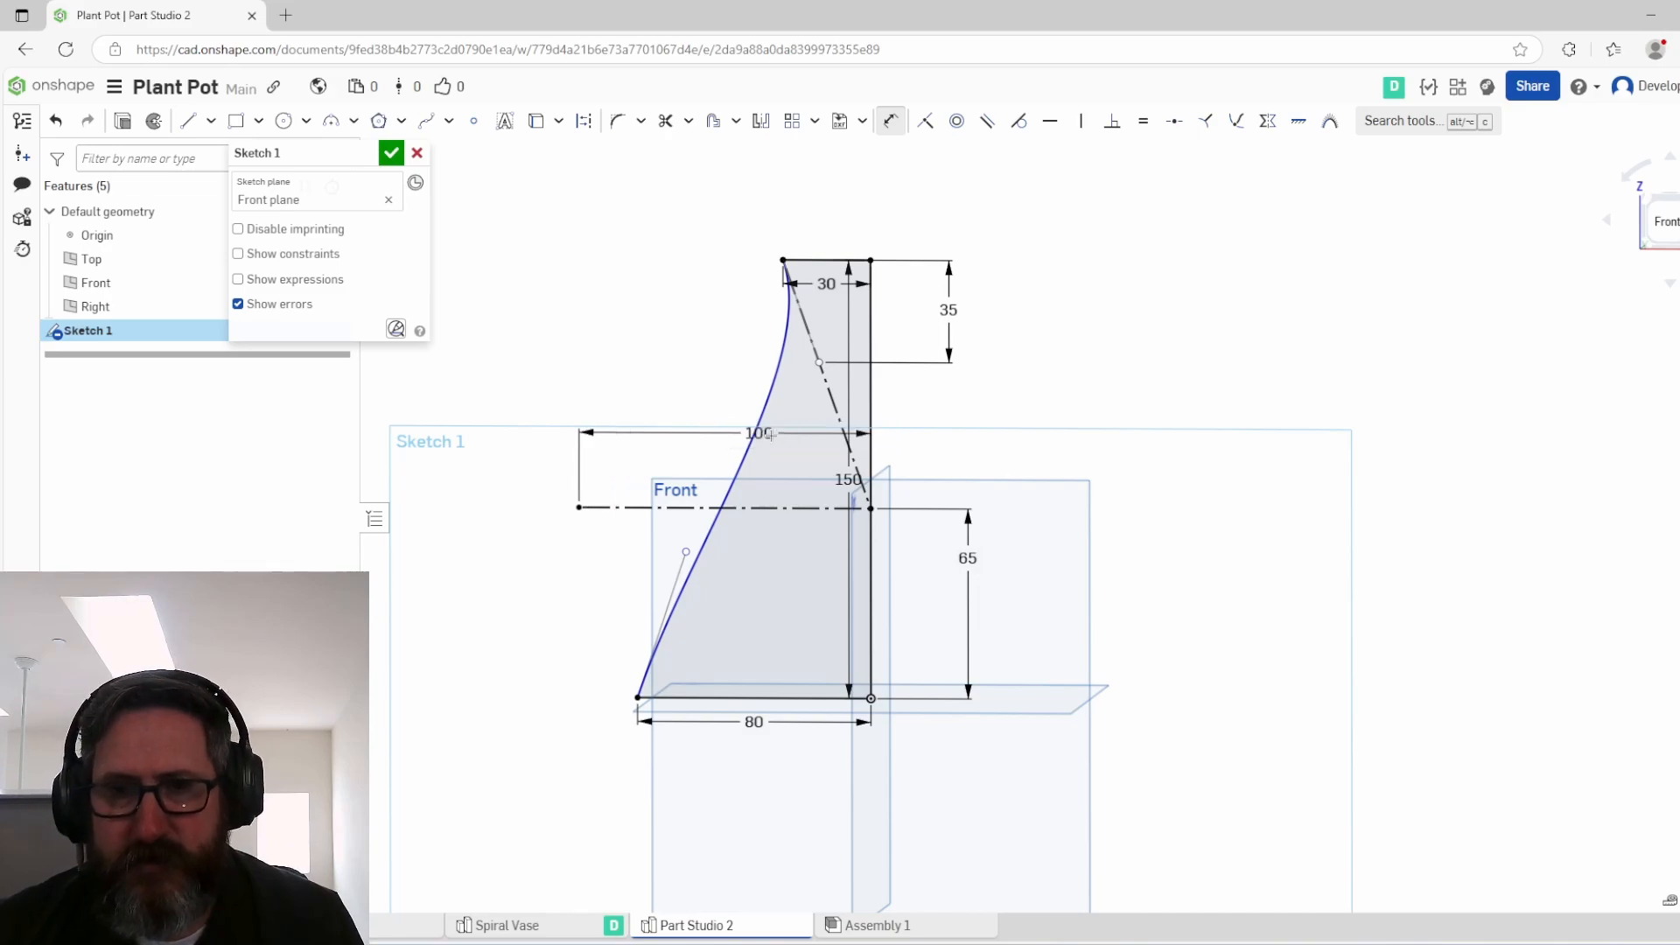
Step: Make the curve's lower control point coincident with the free end of the horizontal construction line
click(925, 120)
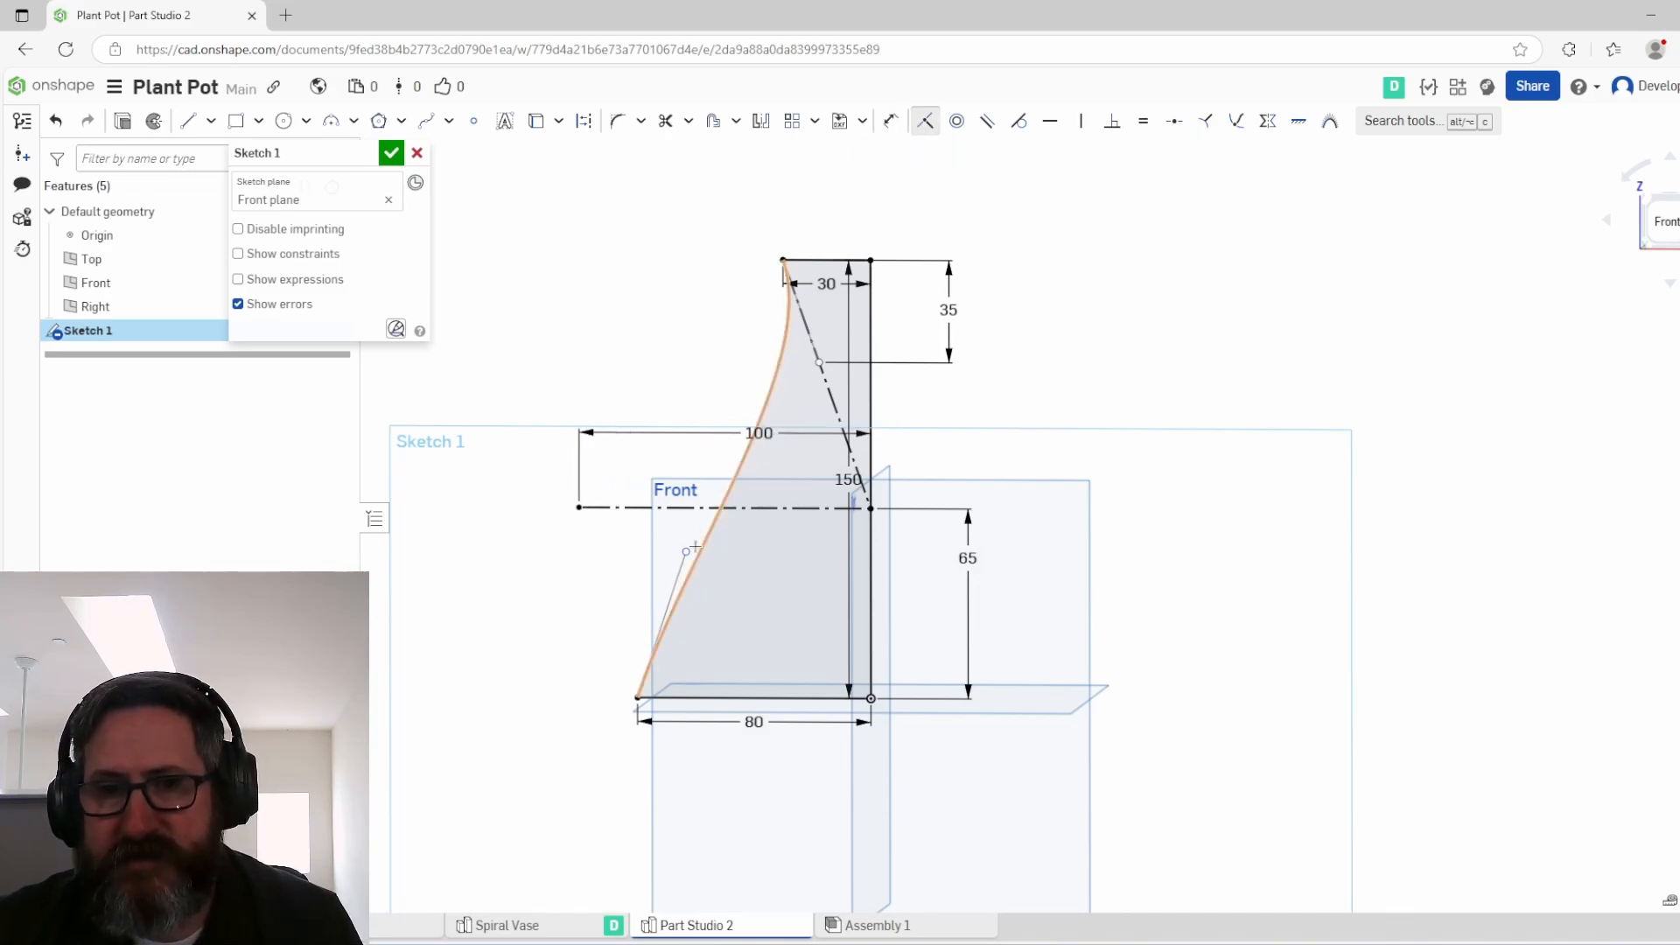
click(686, 551)
click(581, 507)
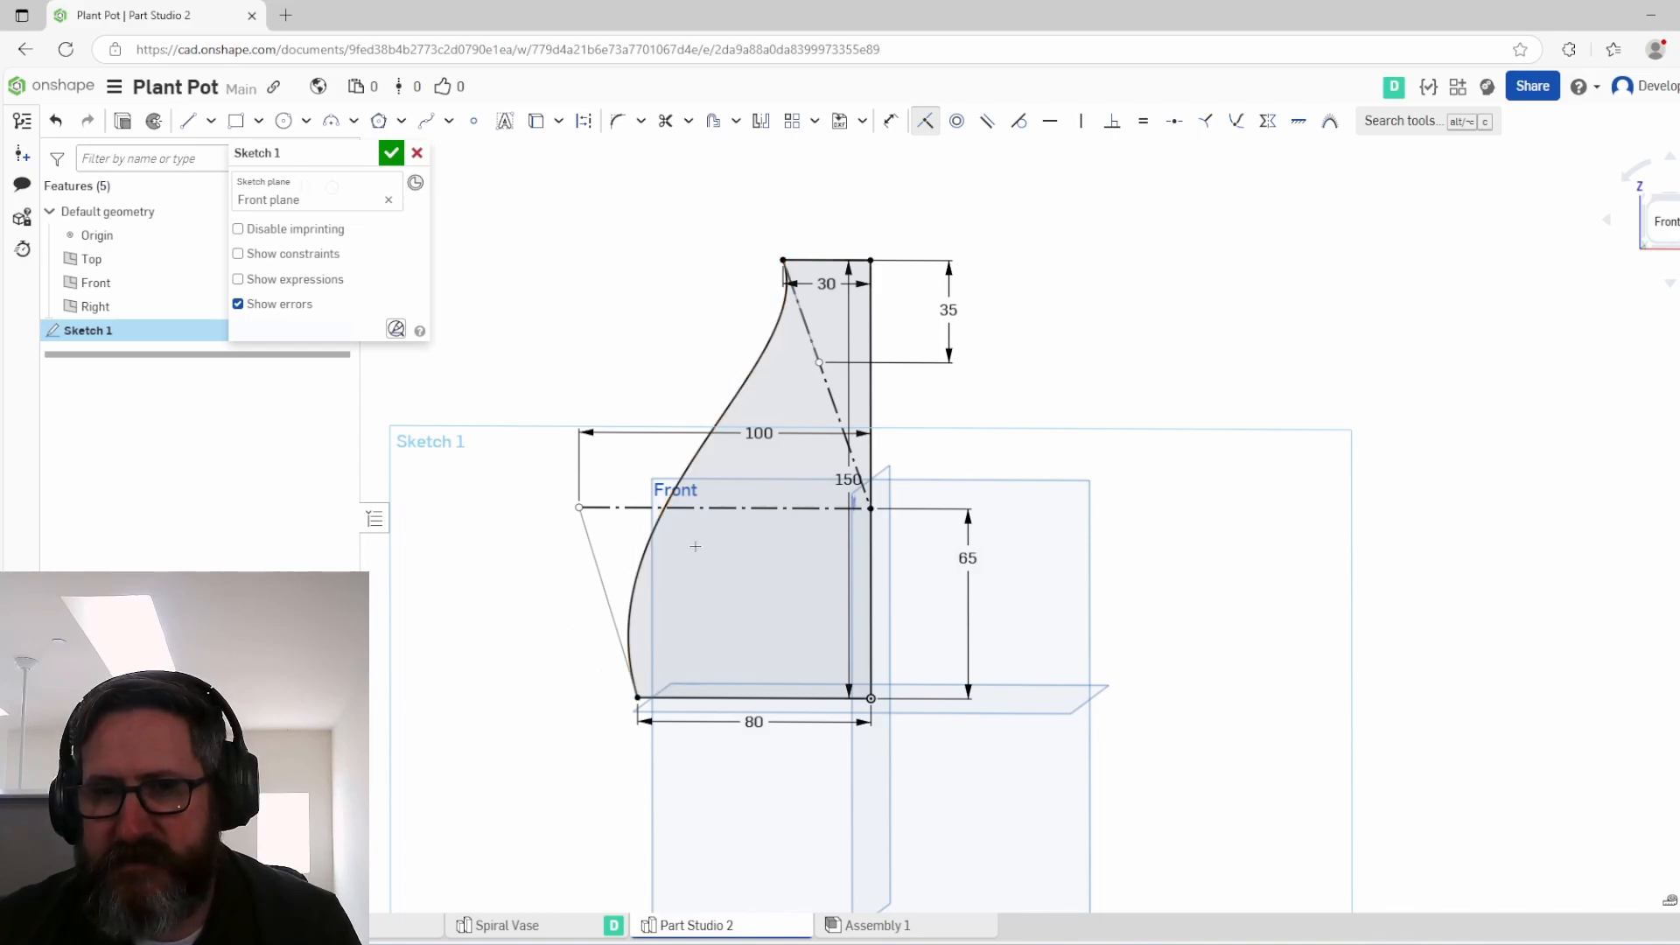
click(925, 121)
Step: Set the height of the horizontal construction line above the origin to 85 mm
double_click(967, 557)
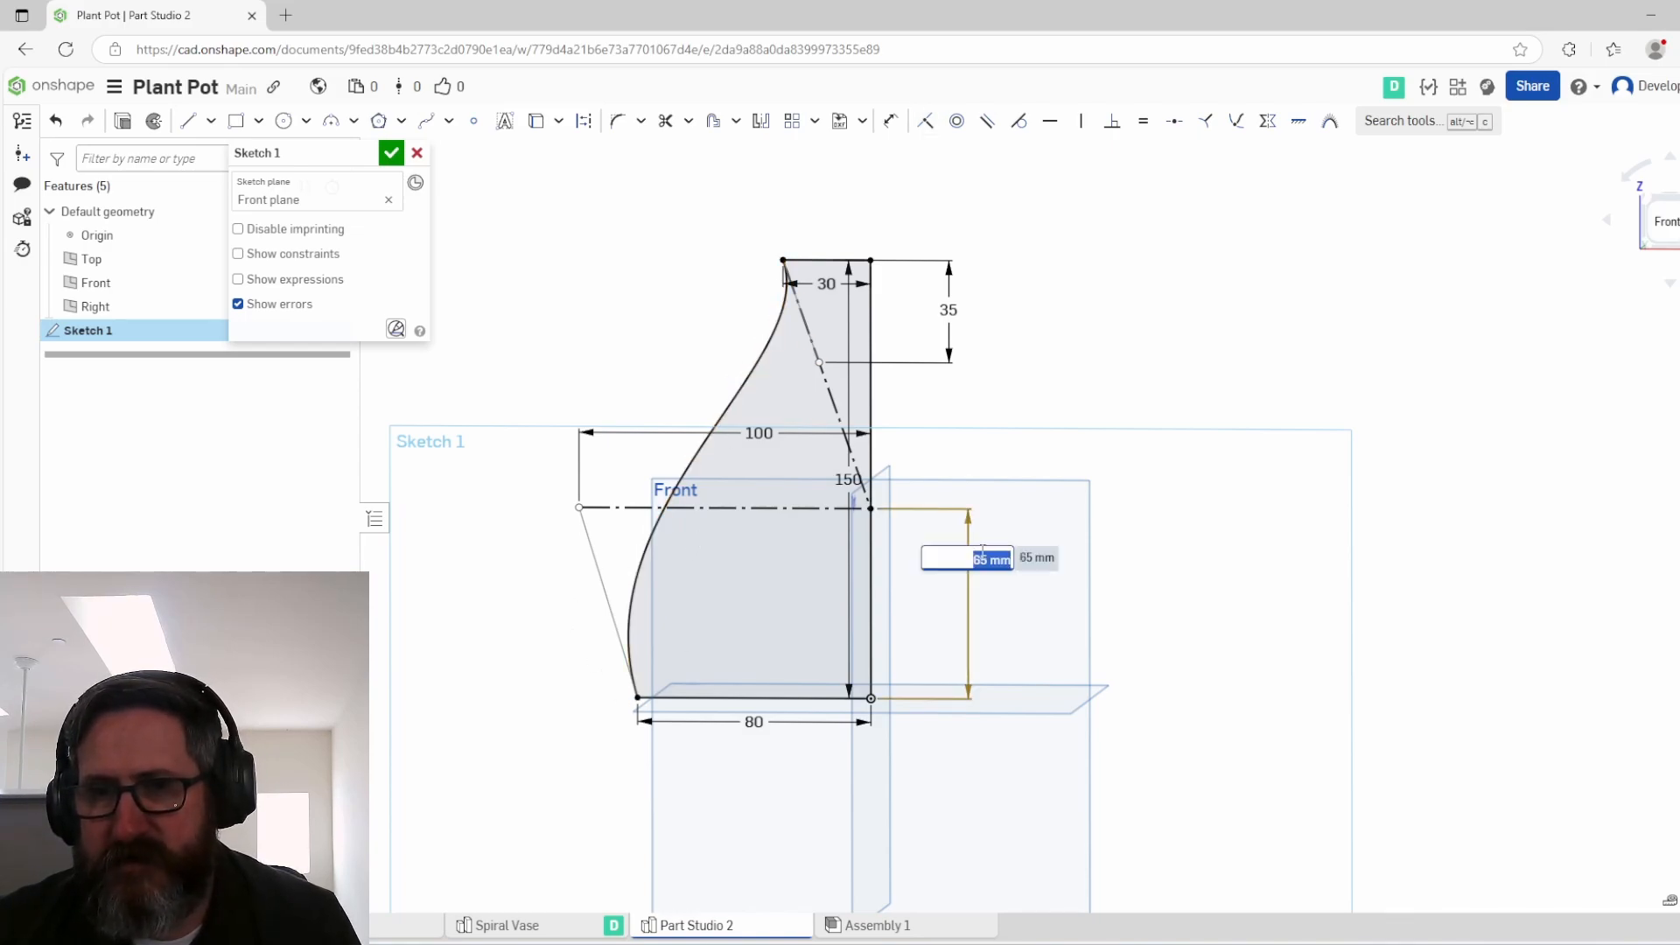
text(85)
key(Return)
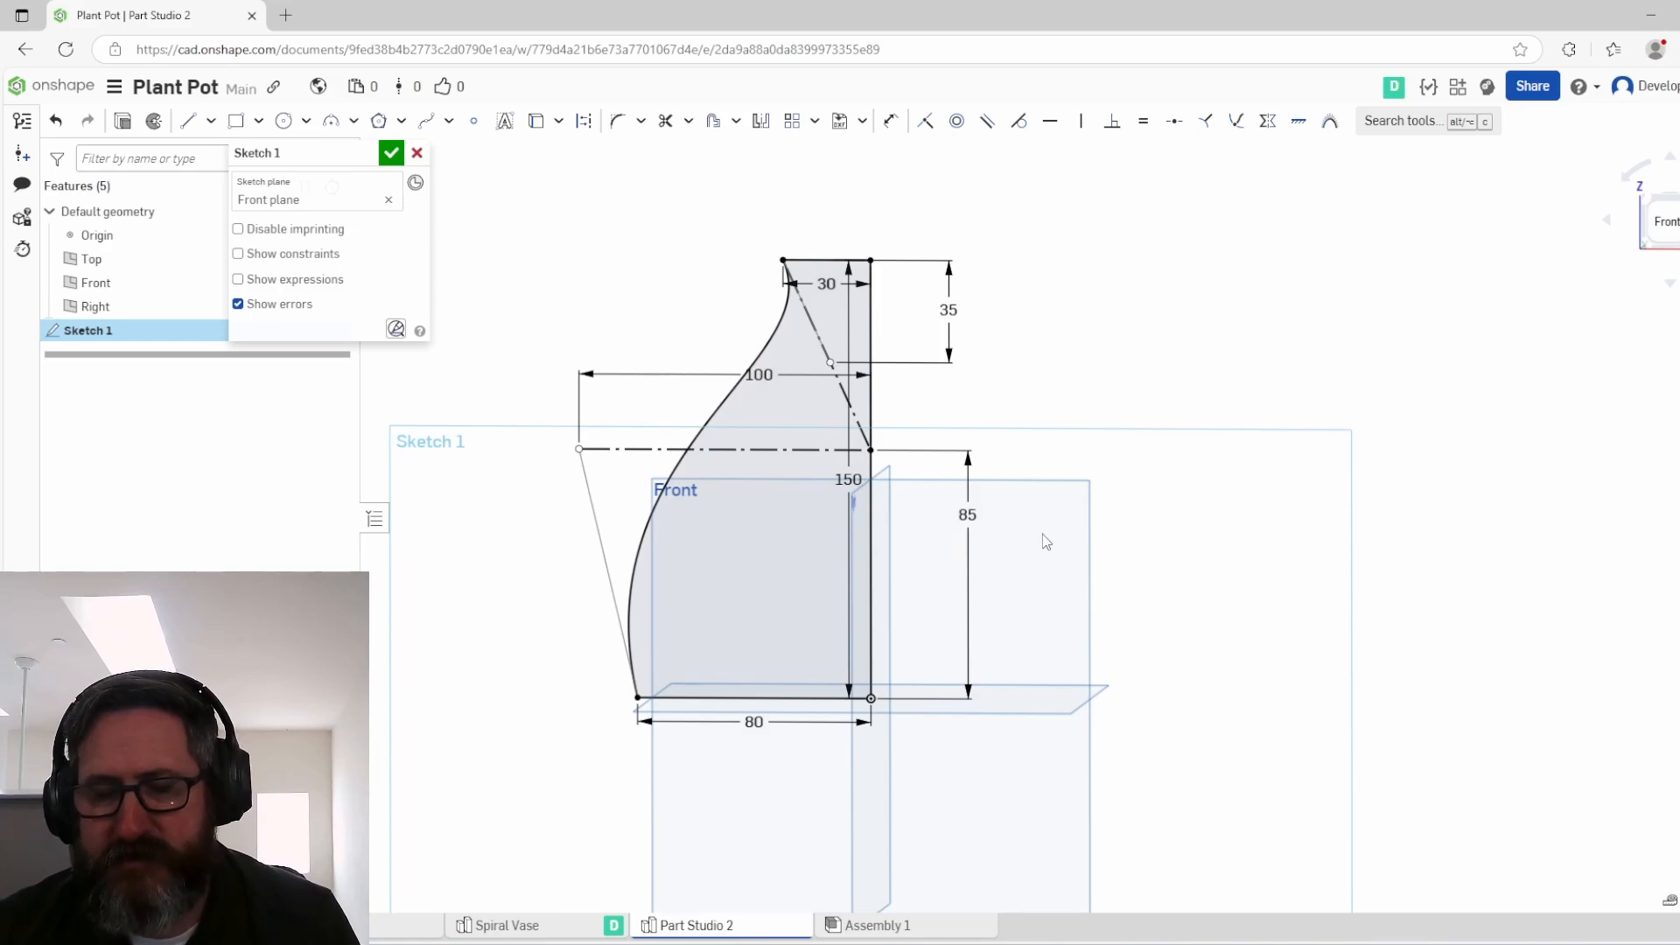
Step: Set the base line's length to 65 mm and finish the sketch
double_click(752, 723)
text(65)
key(Return)
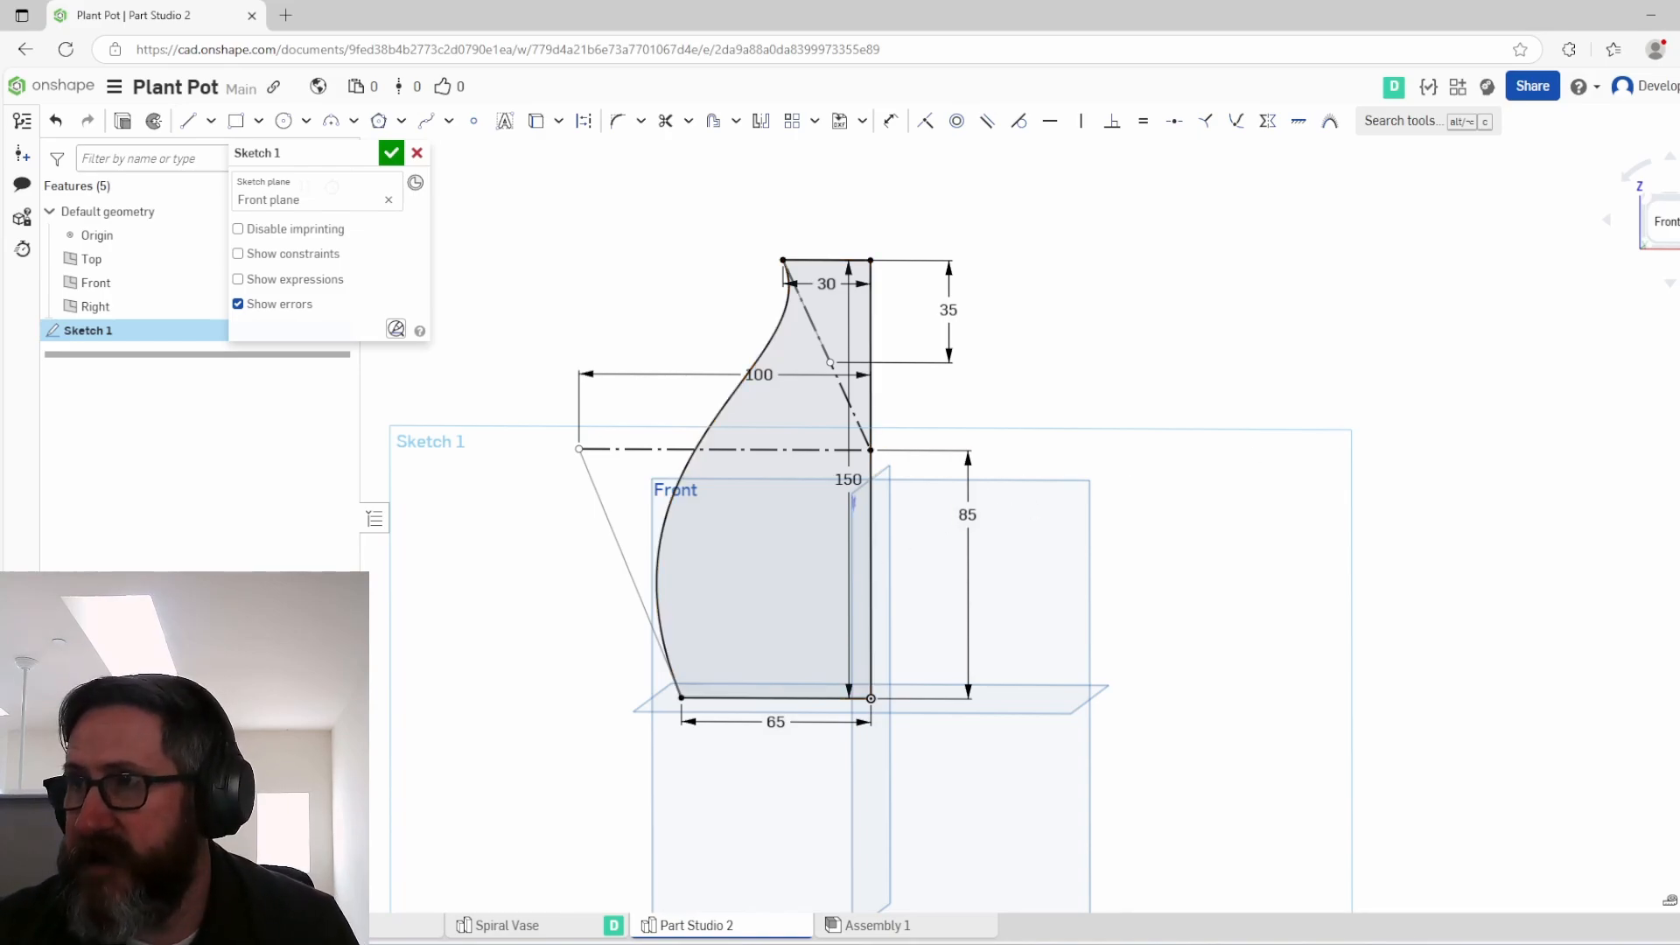
key(Return)
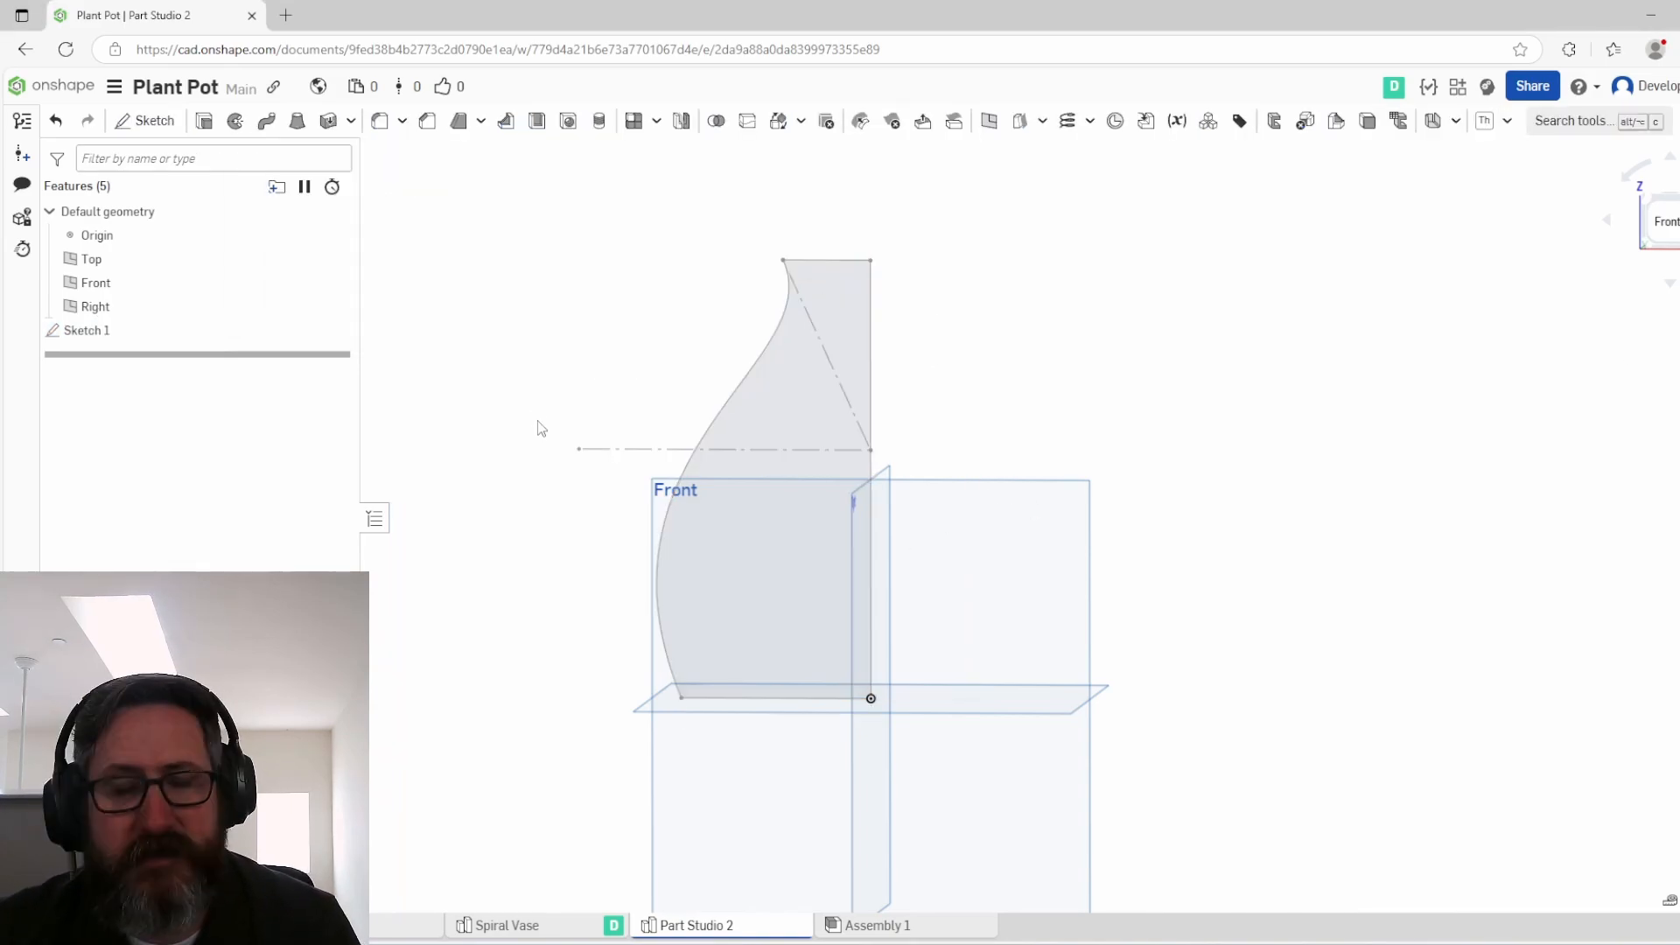
Step: Revolve the Bézier curve as a new surface a full turn about the profile's vertical line
click(235, 120)
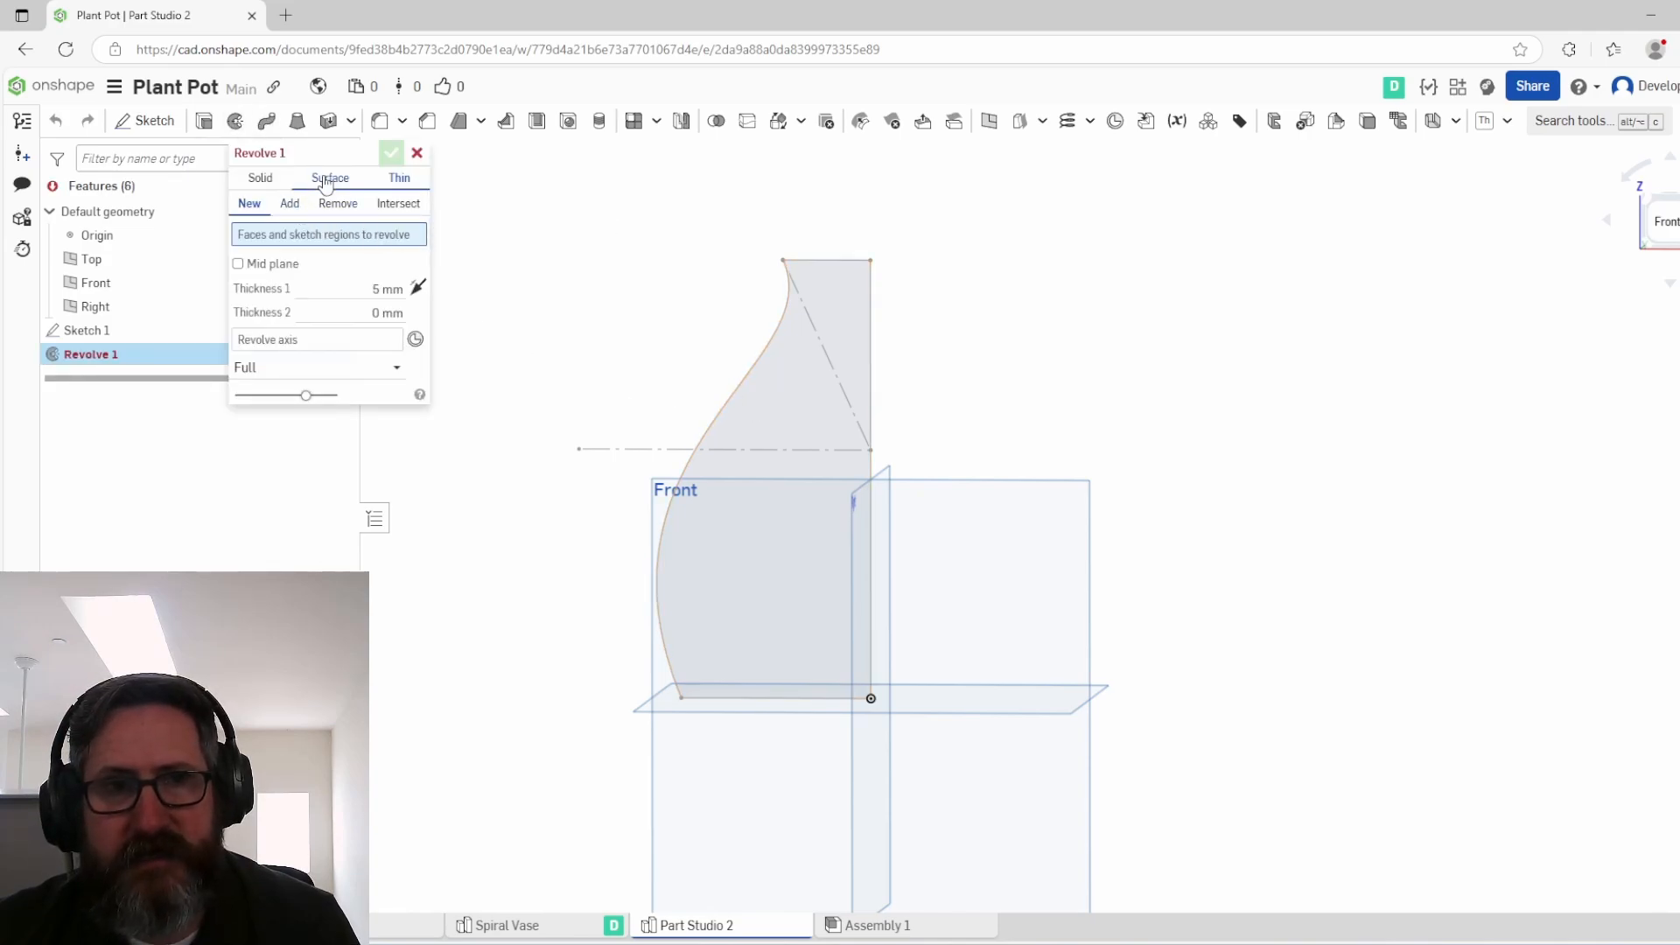
click(329, 178)
click(742, 385)
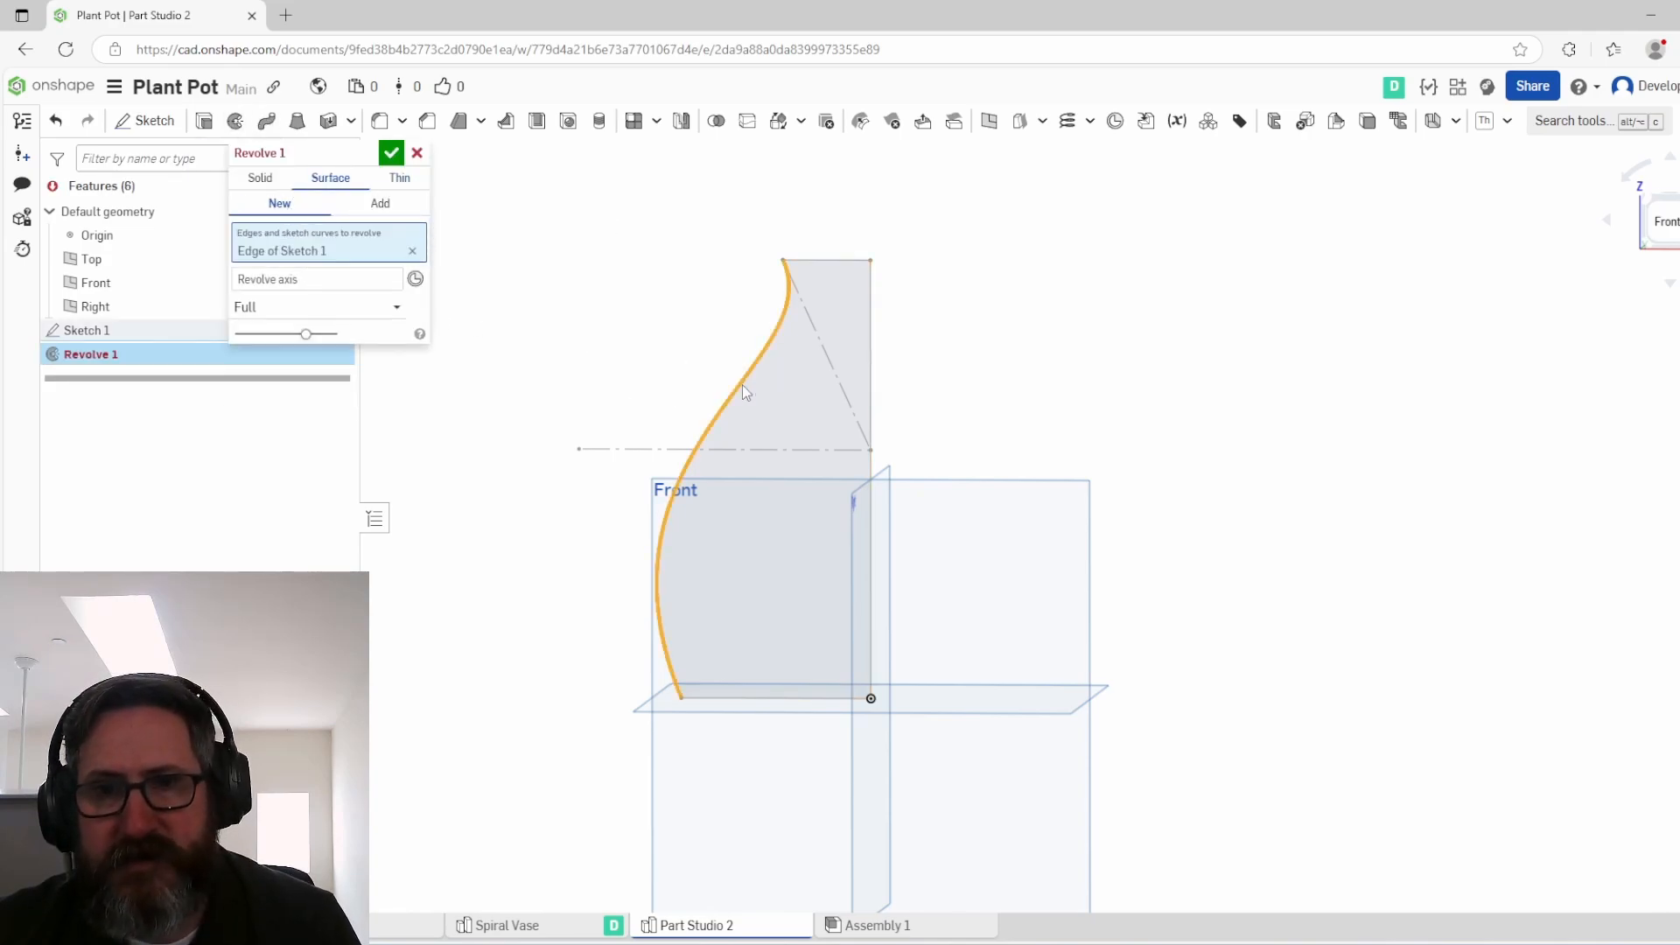
click(327, 282)
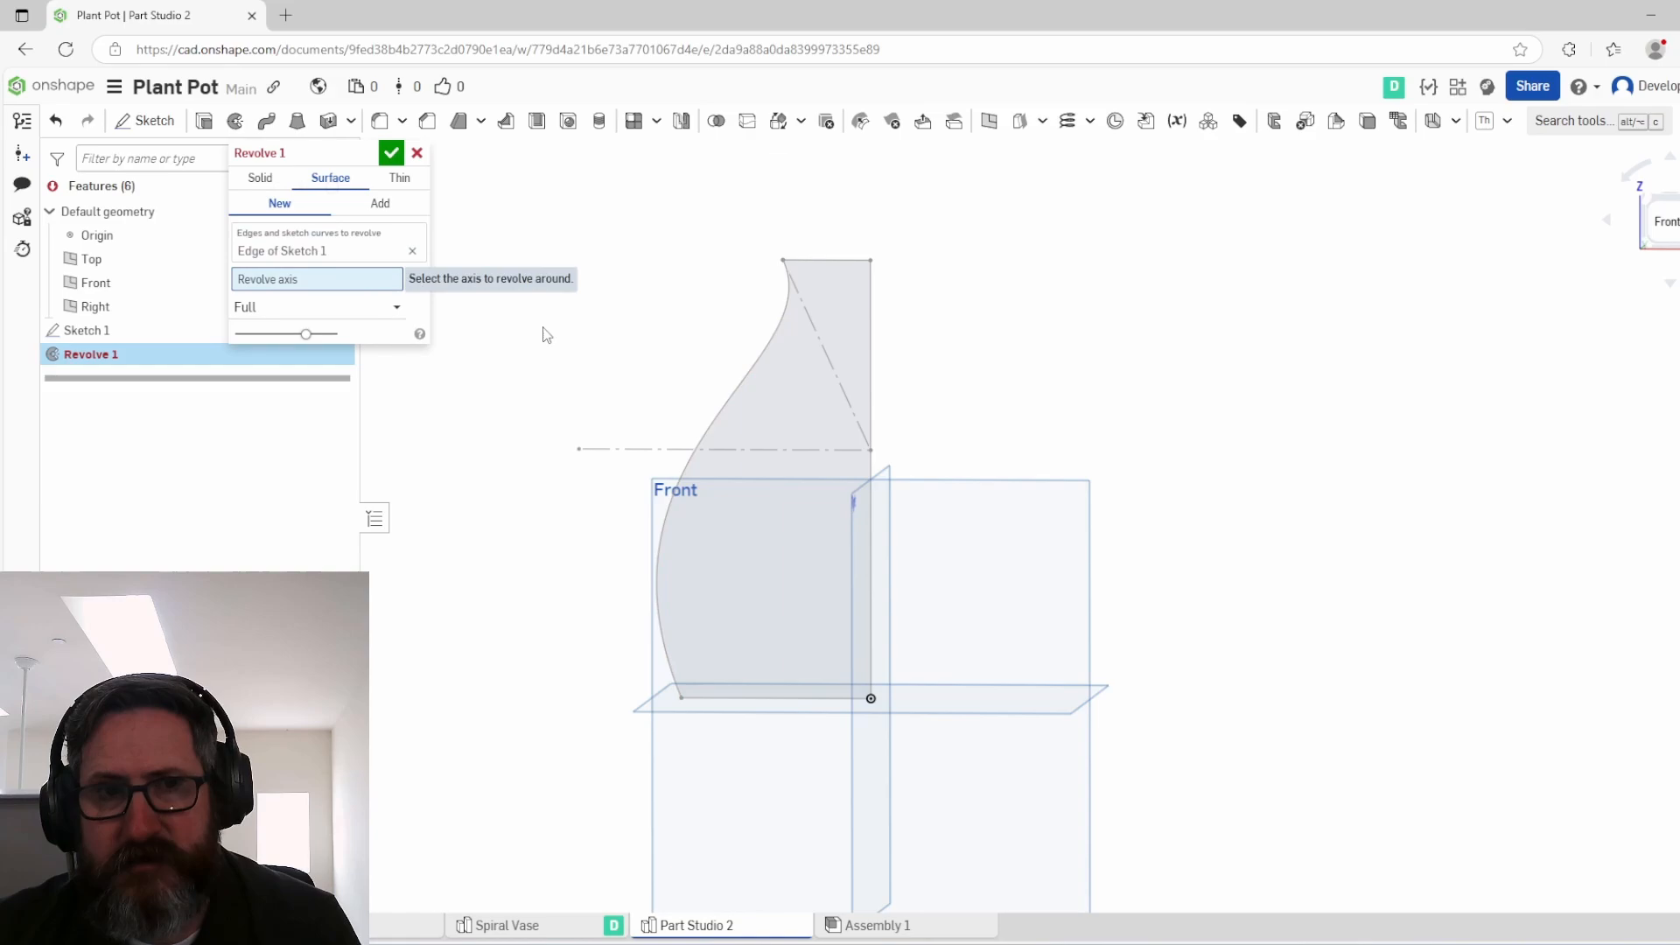
click(869, 364)
right_drag(665, 539, 703, 573)
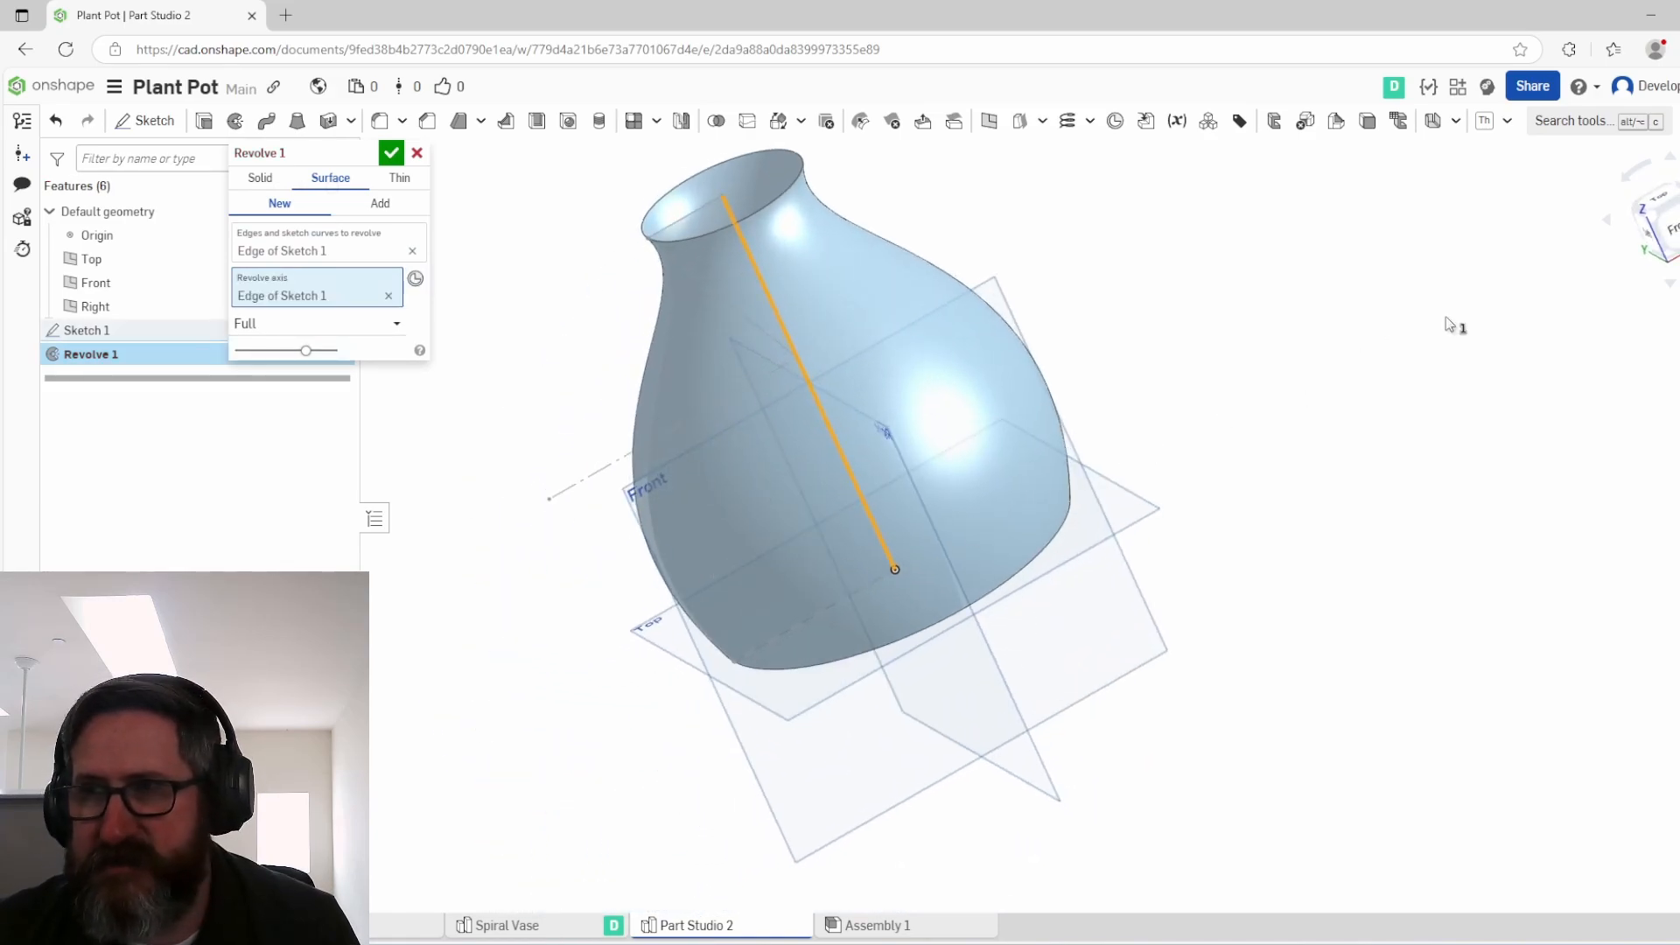
click(1667, 230)
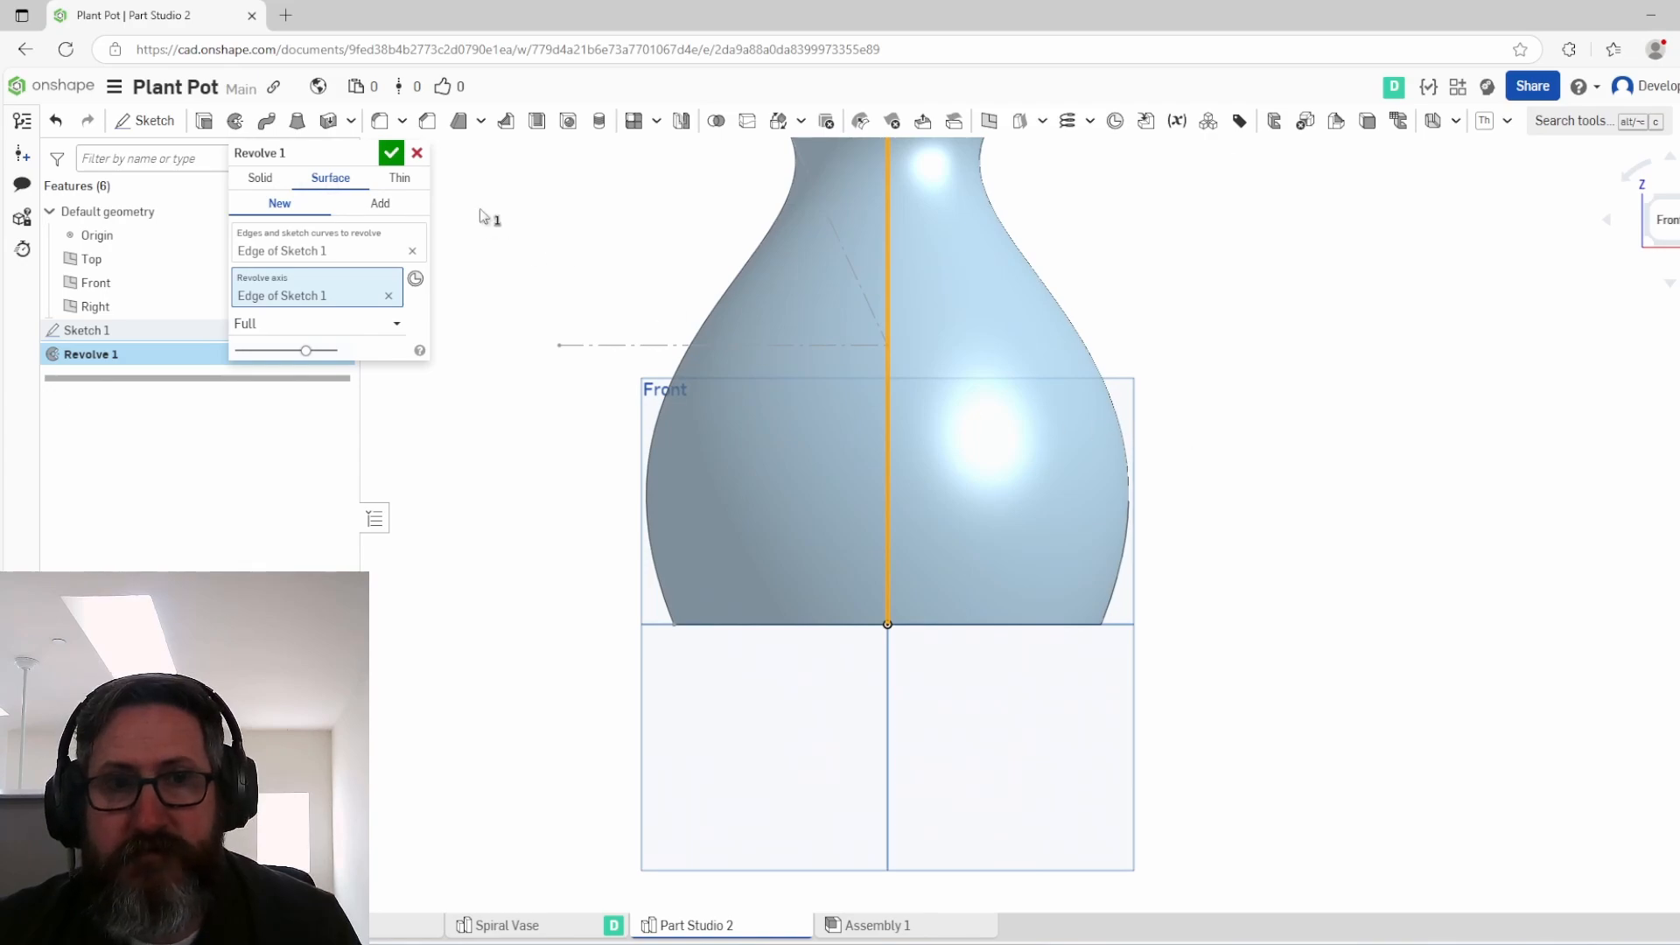
click(392, 155)
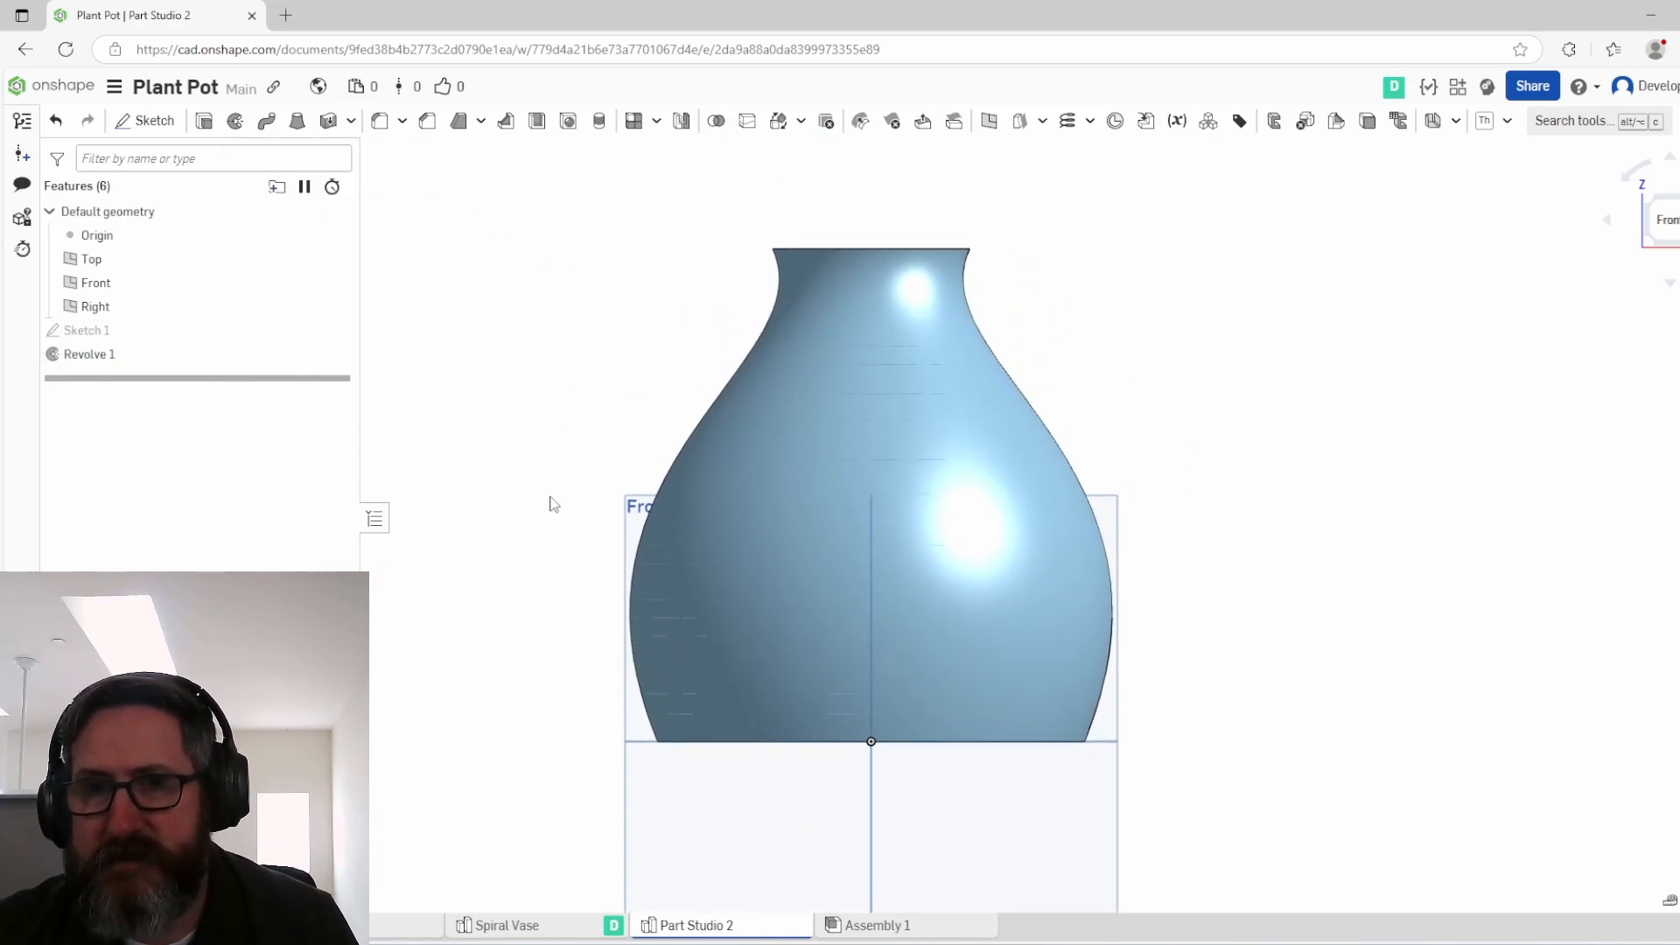
Step: Edit the profile sketch, setting the horizontal construction line to 75 mm and the base line to 50 mm
double_click(187, 333)
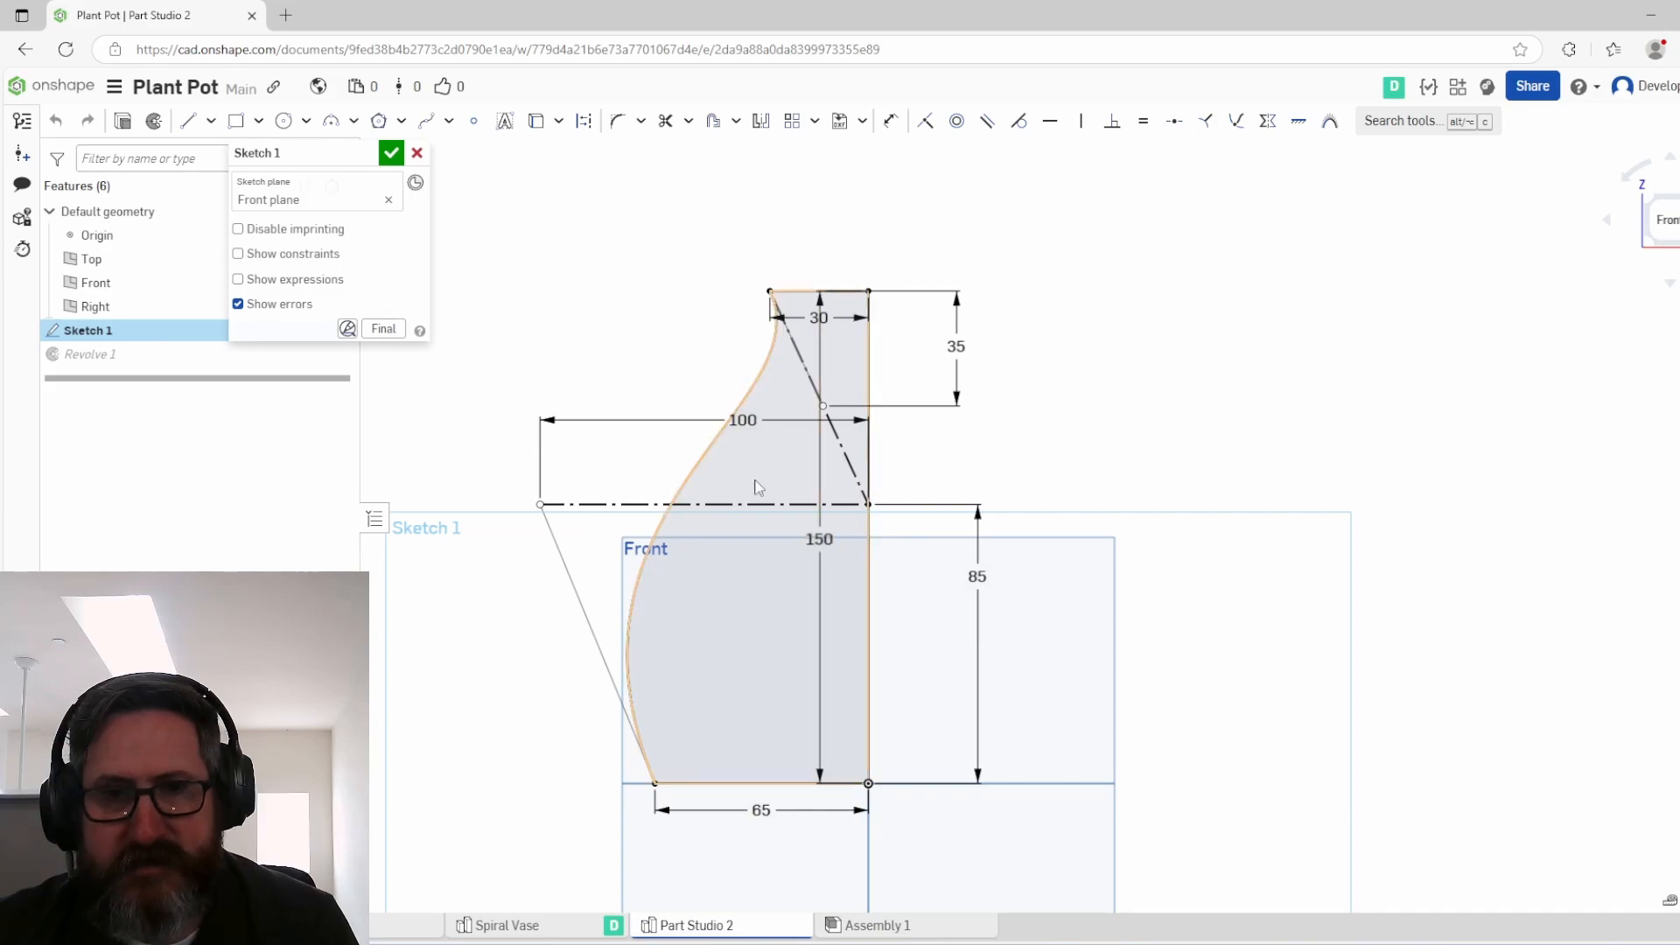
double_click(740, 420)
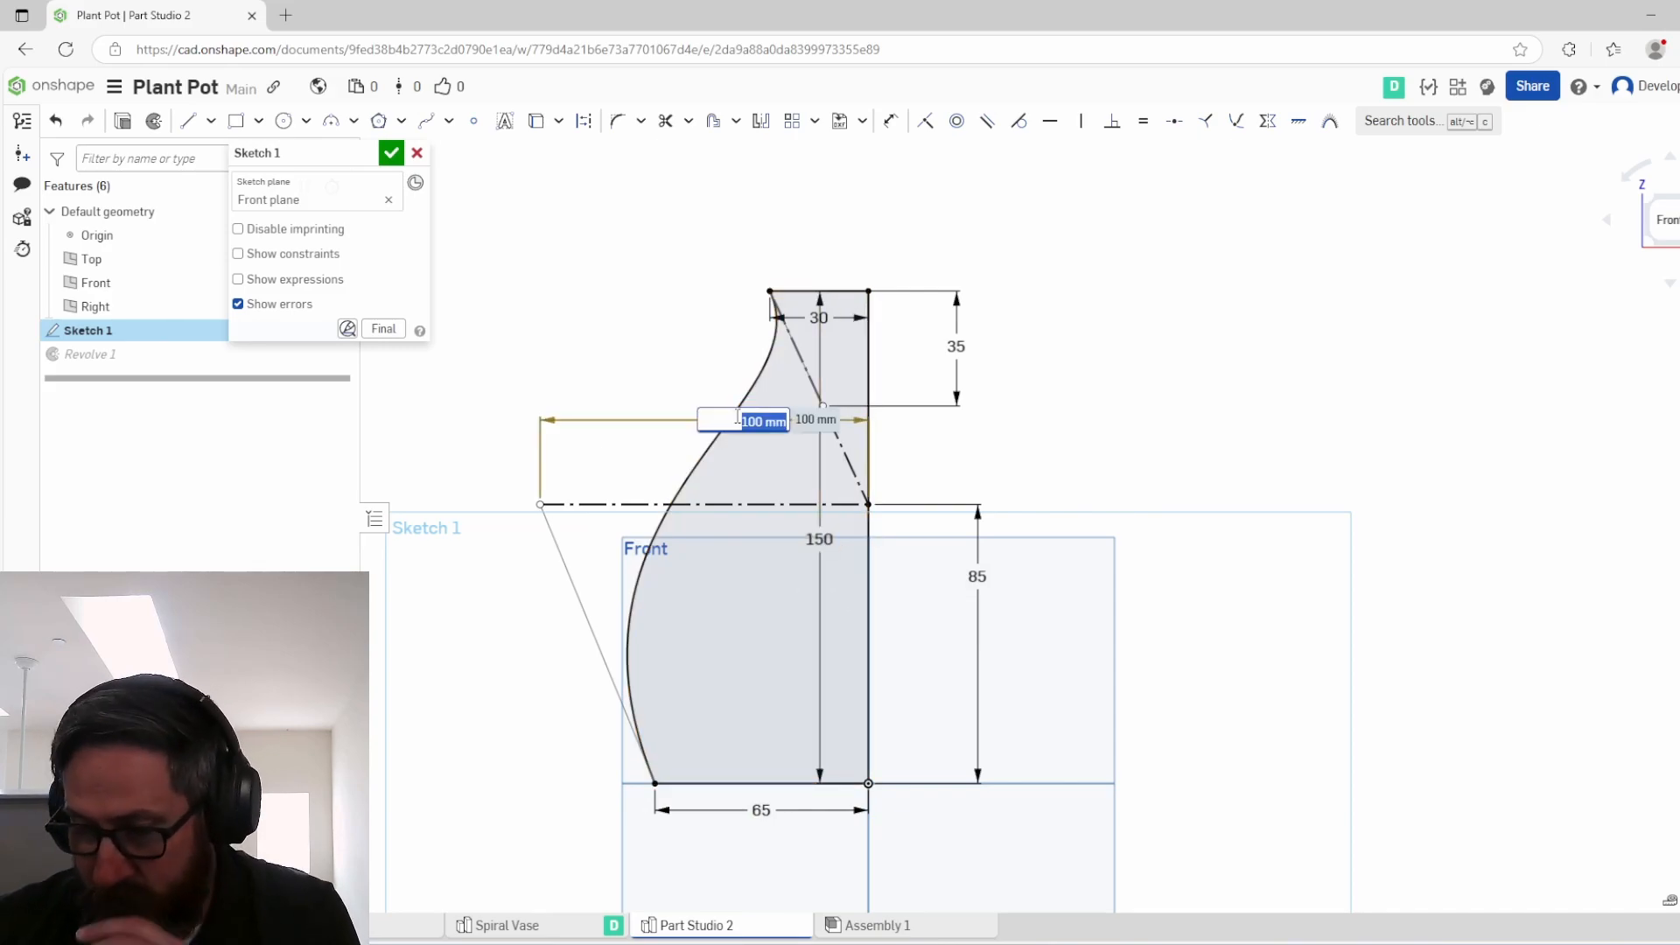
text(75)
key(Return)
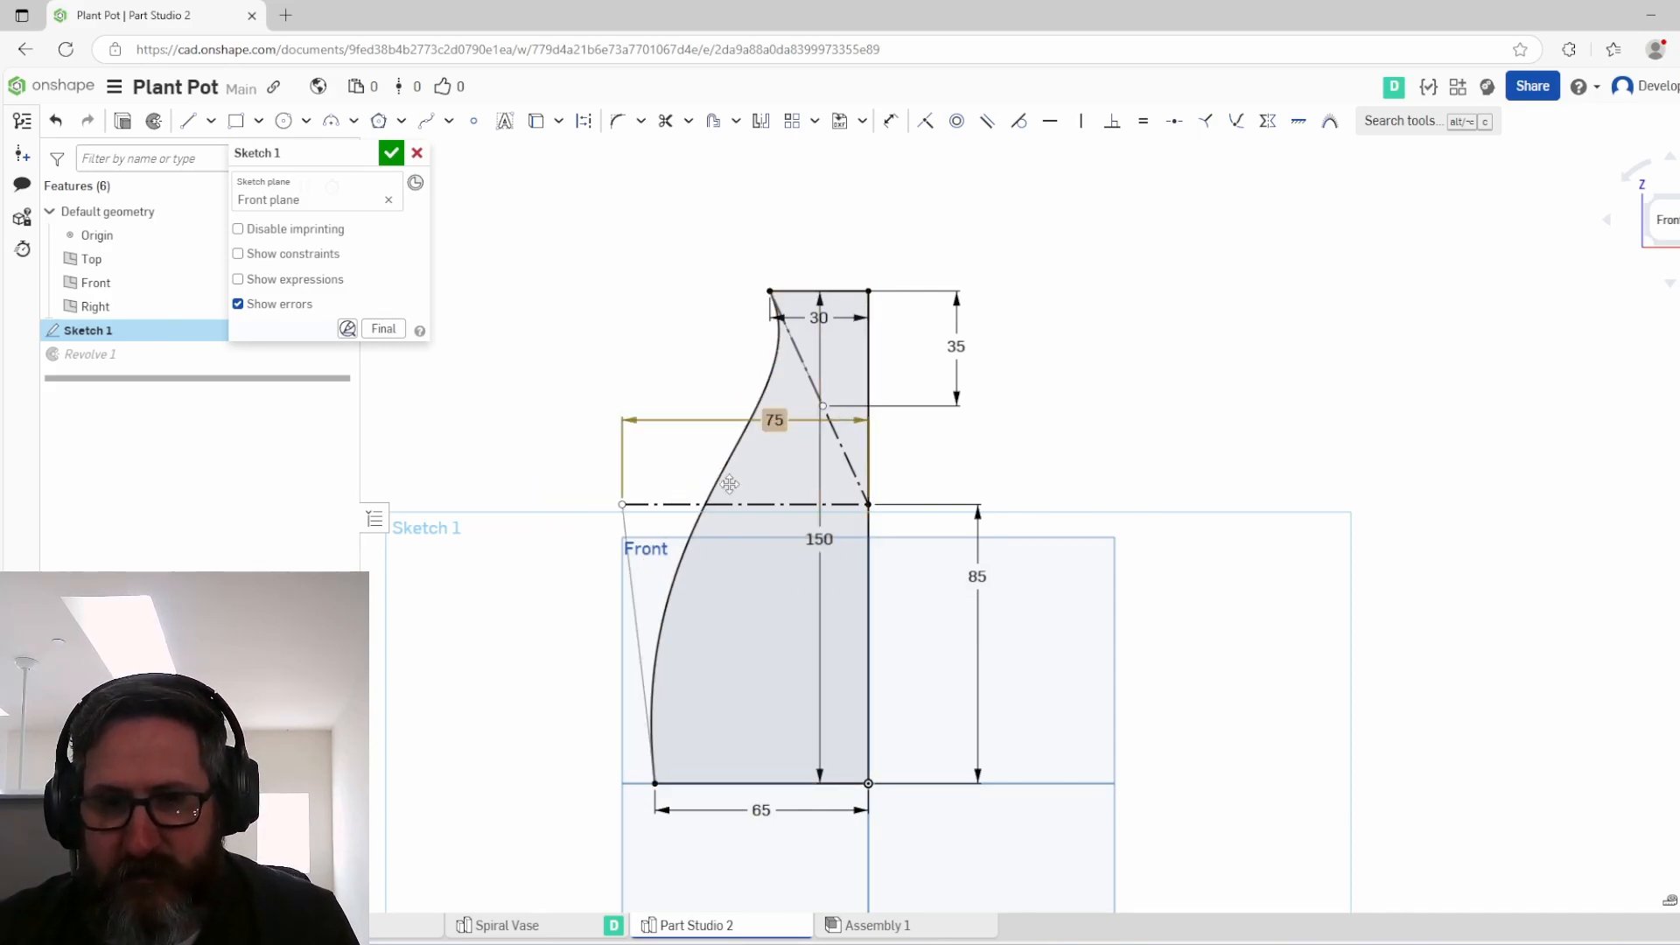
double_click(773, 812)
text(50)
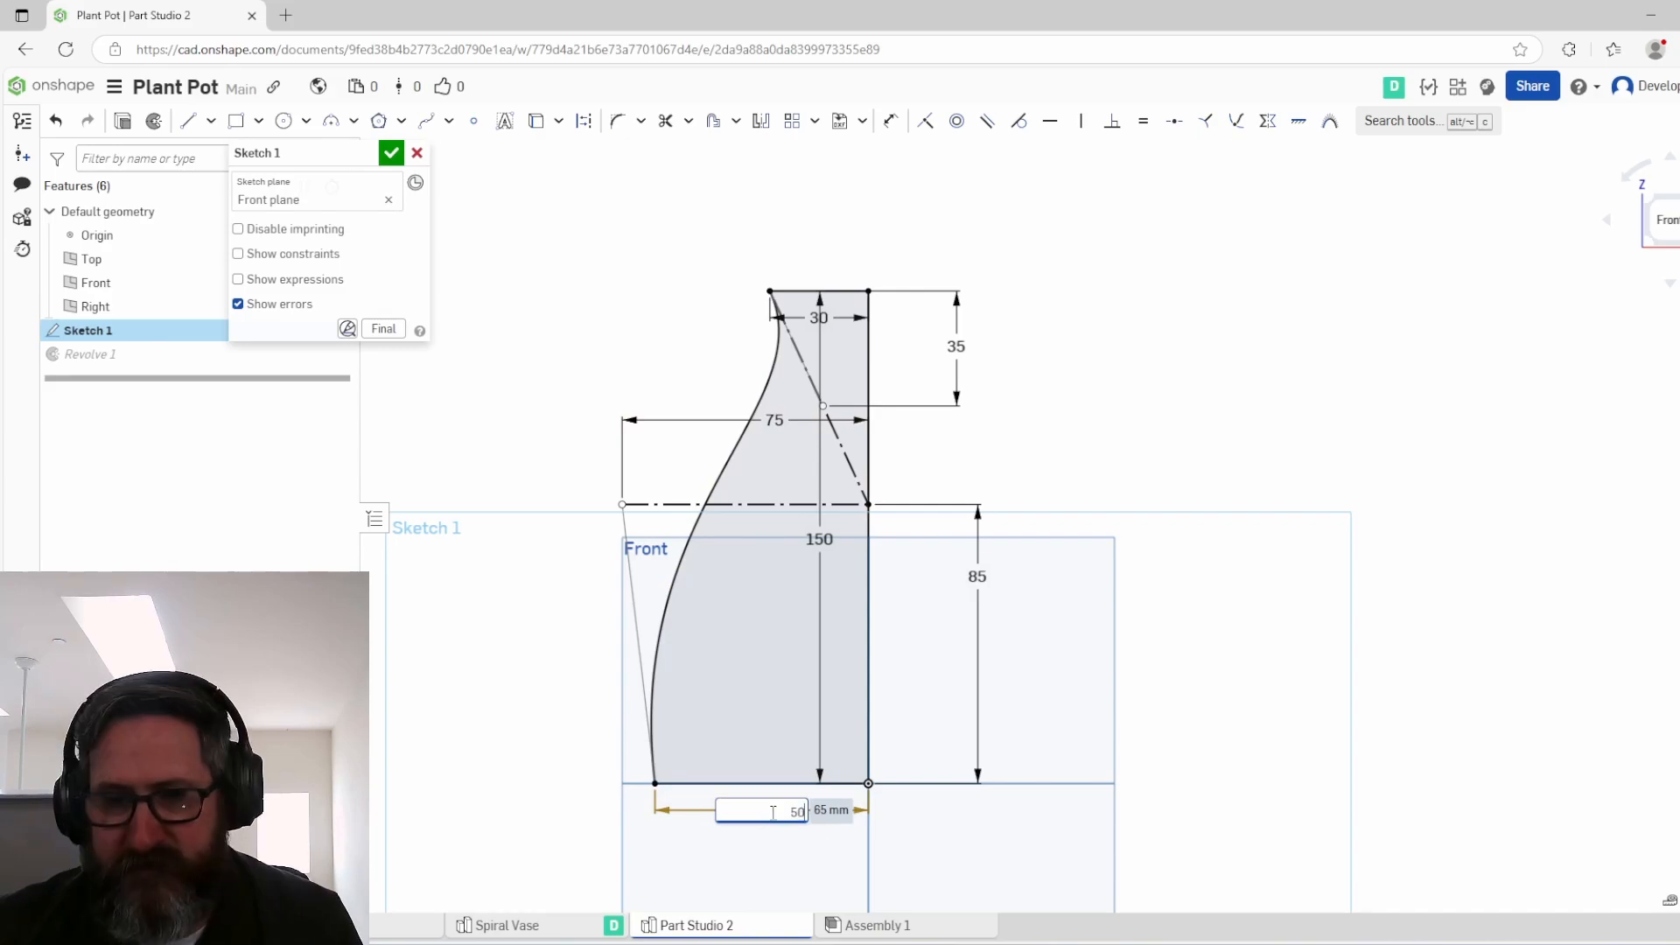
key(Return)
click(390, 155)
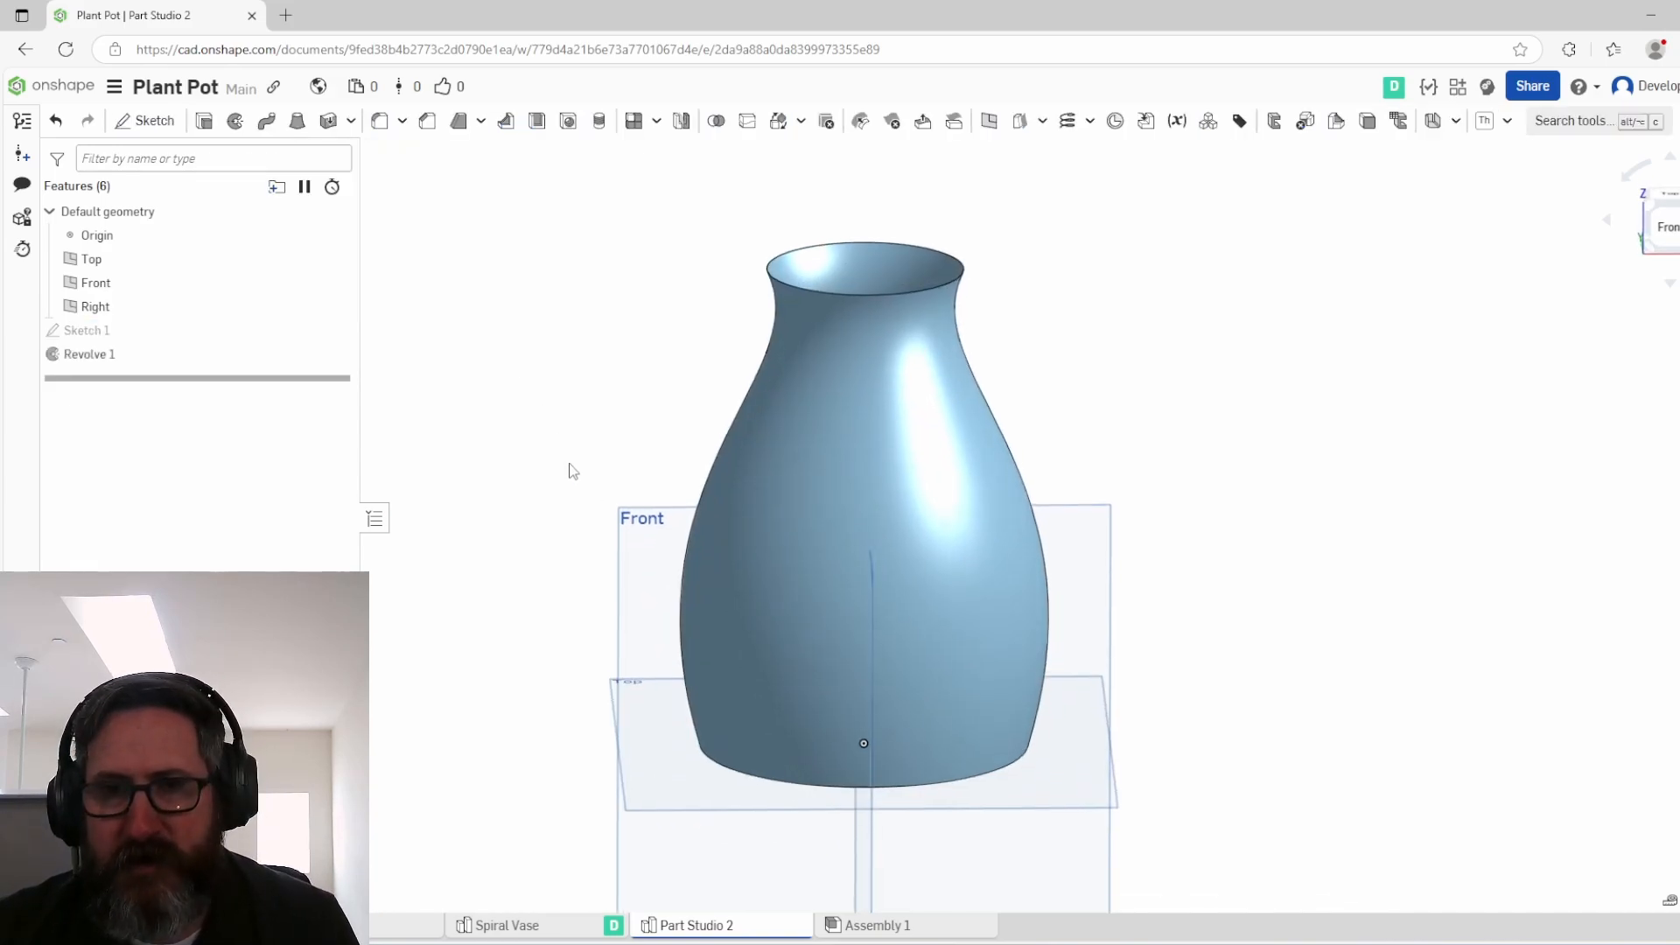
Step: Reopen the profile sketch and set the top line's length to 15 mm
double_click(136, 332)
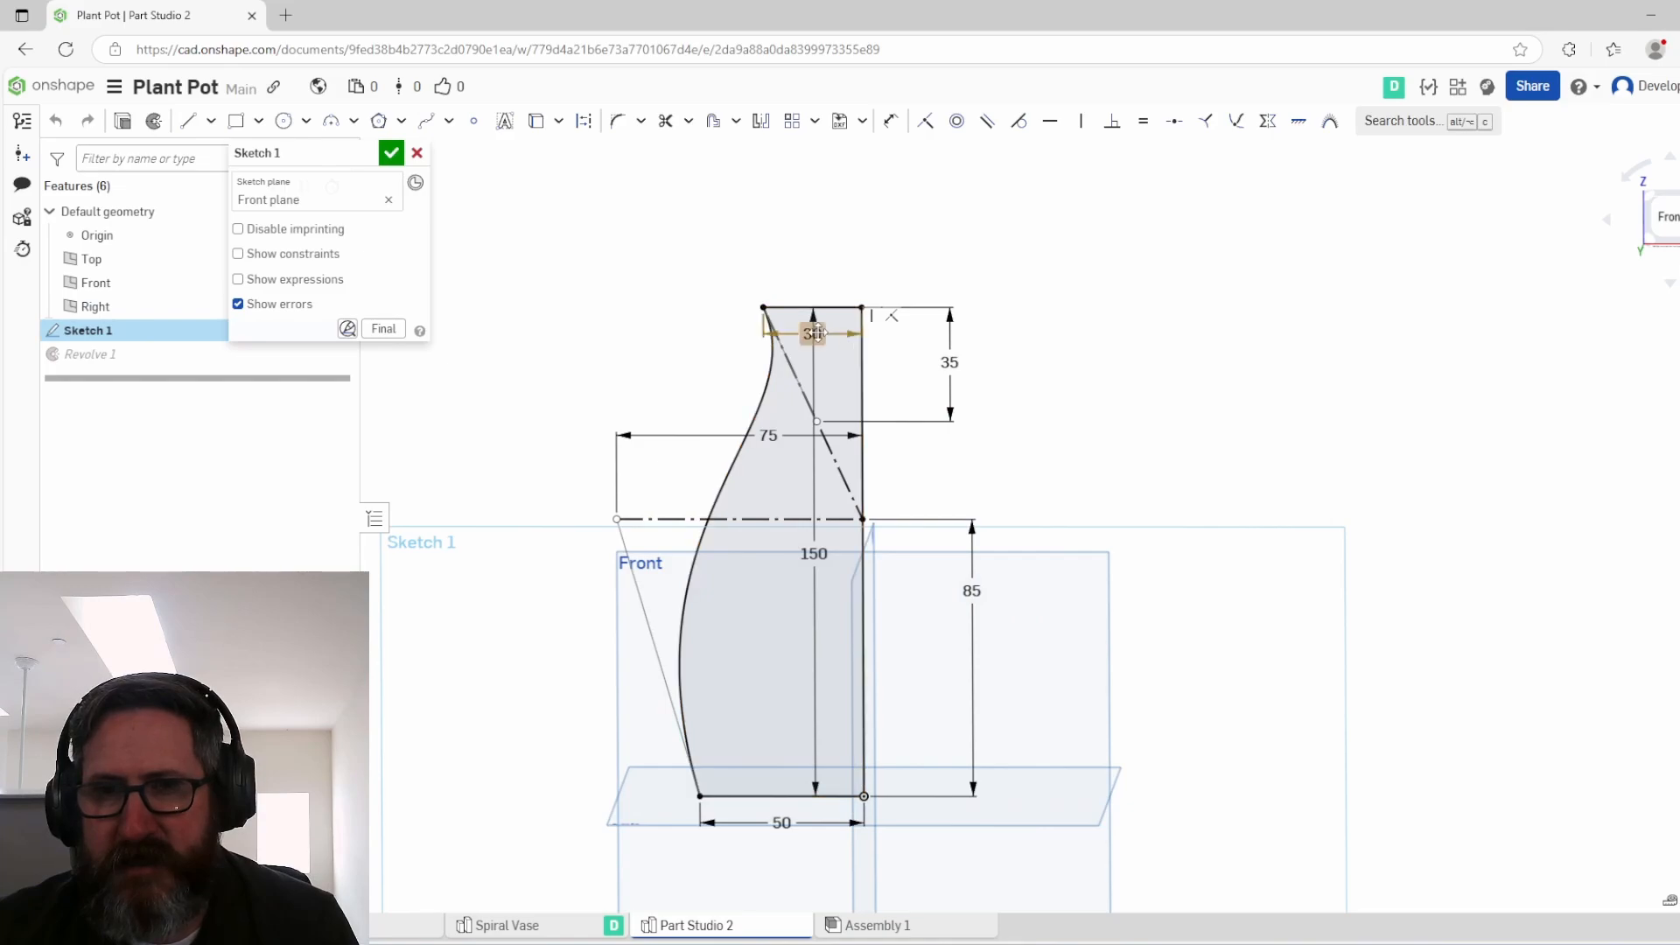
double_click(812, 334)
text(15)
key(Return)
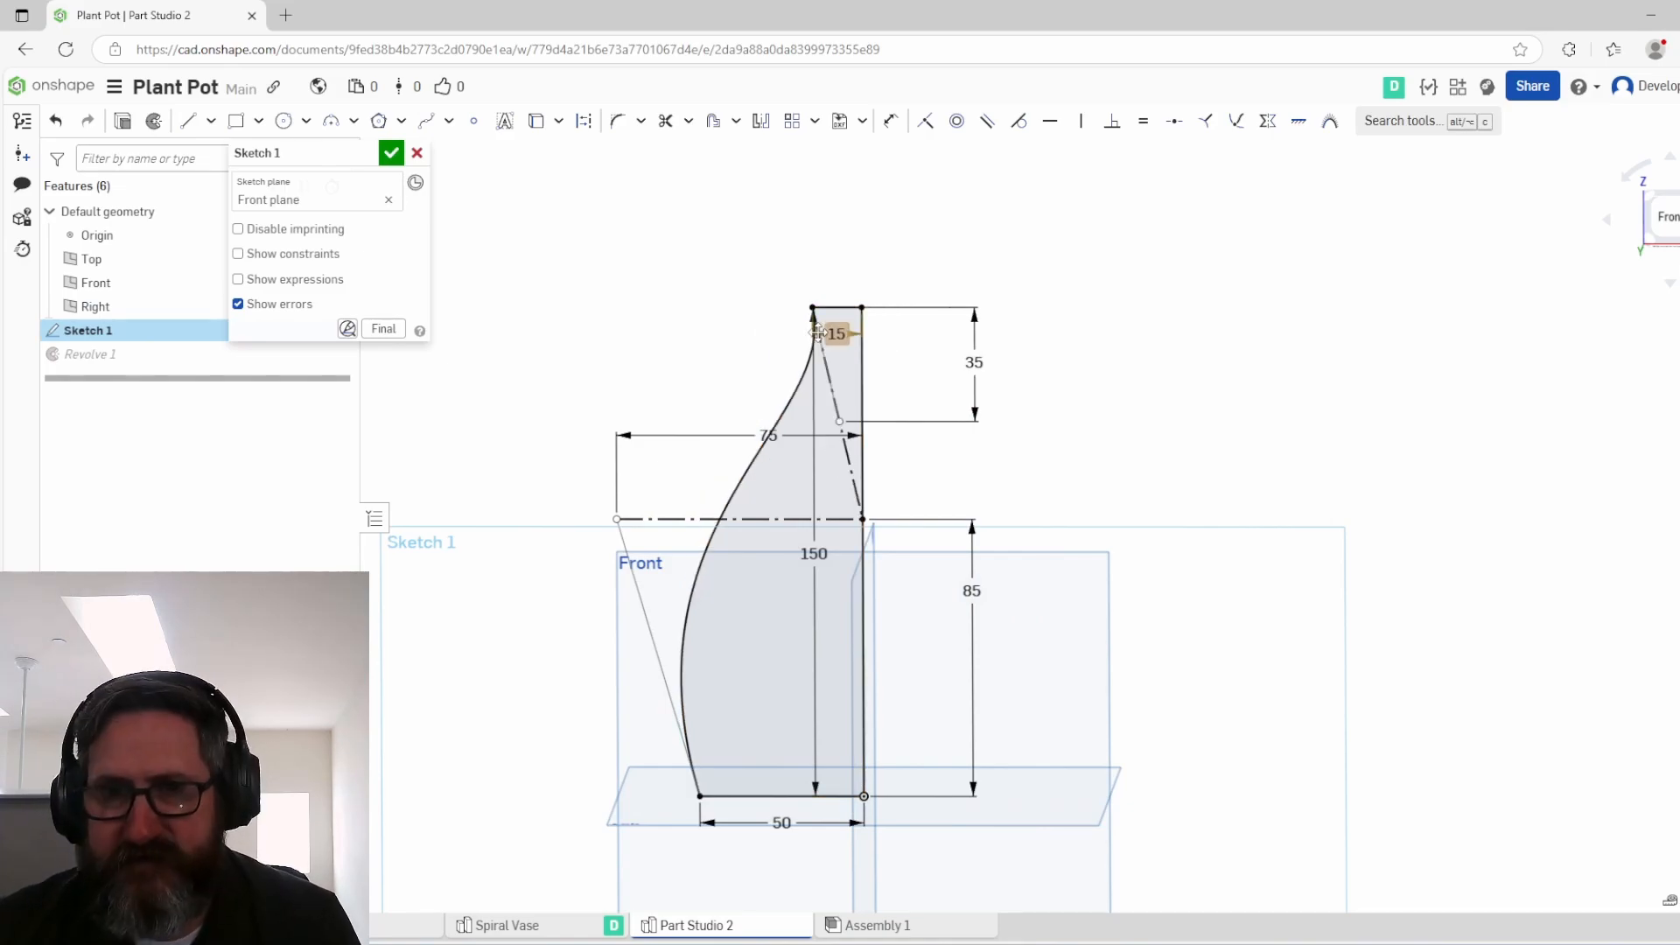
Step: Set the upper control point's vertical distance below the top line first to 45 mm, finally to 55 mm, and finish the sketch
double_click(973, 355)
text(45)
key(Return)
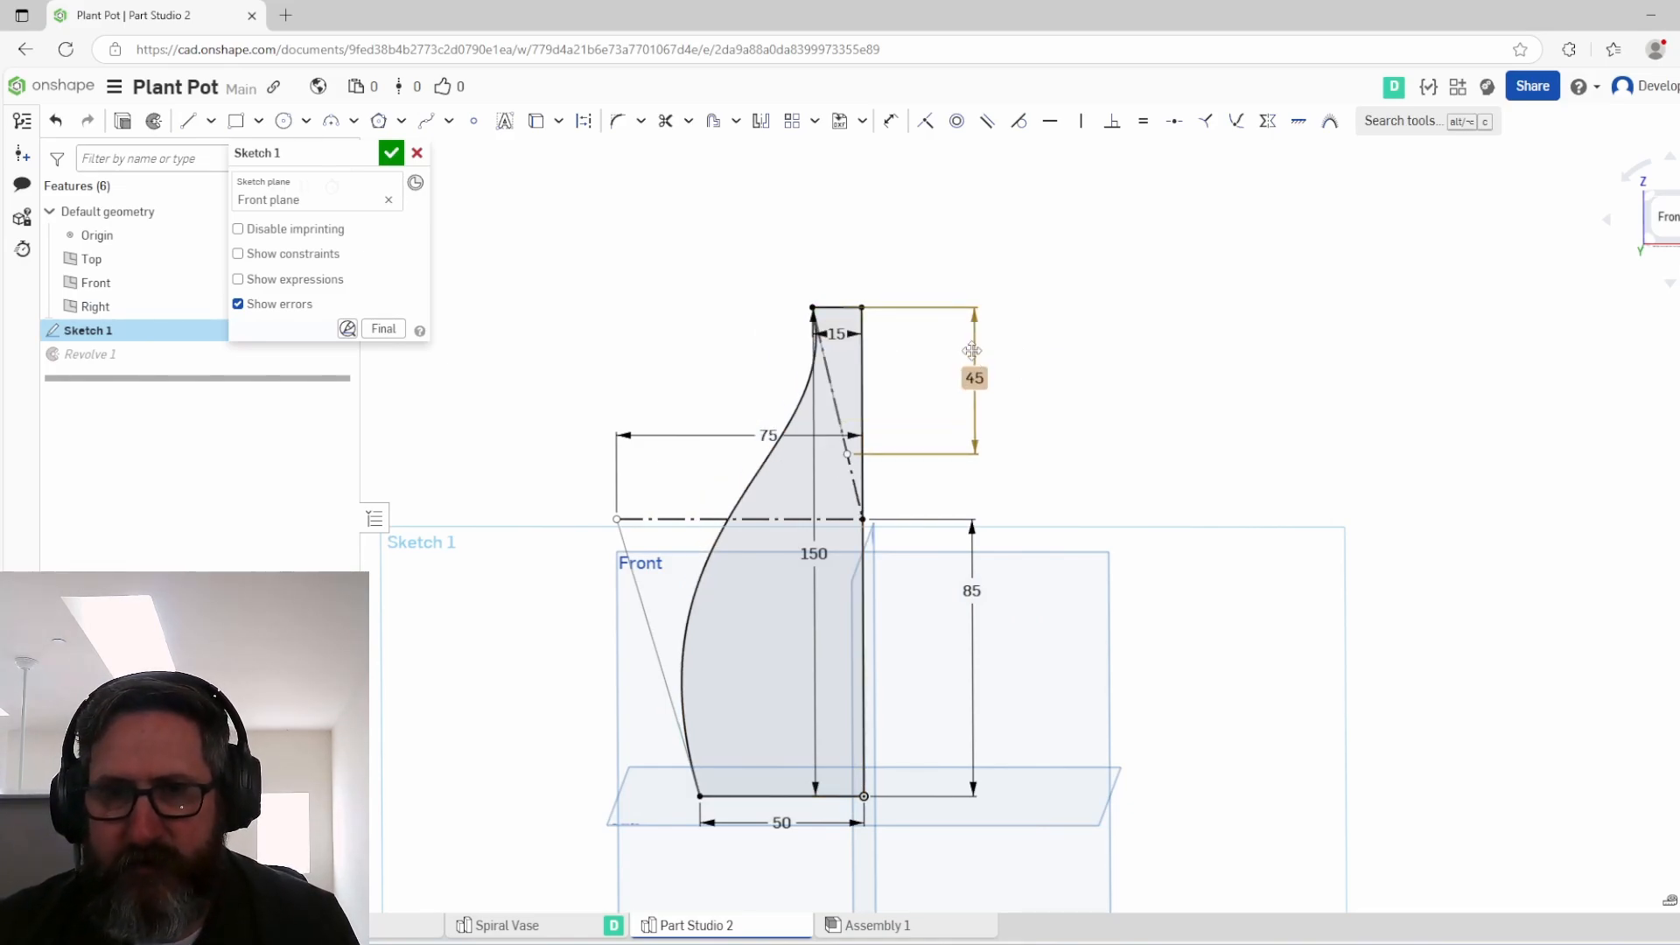
double_click(975, 386)
text(55)
key(Return)
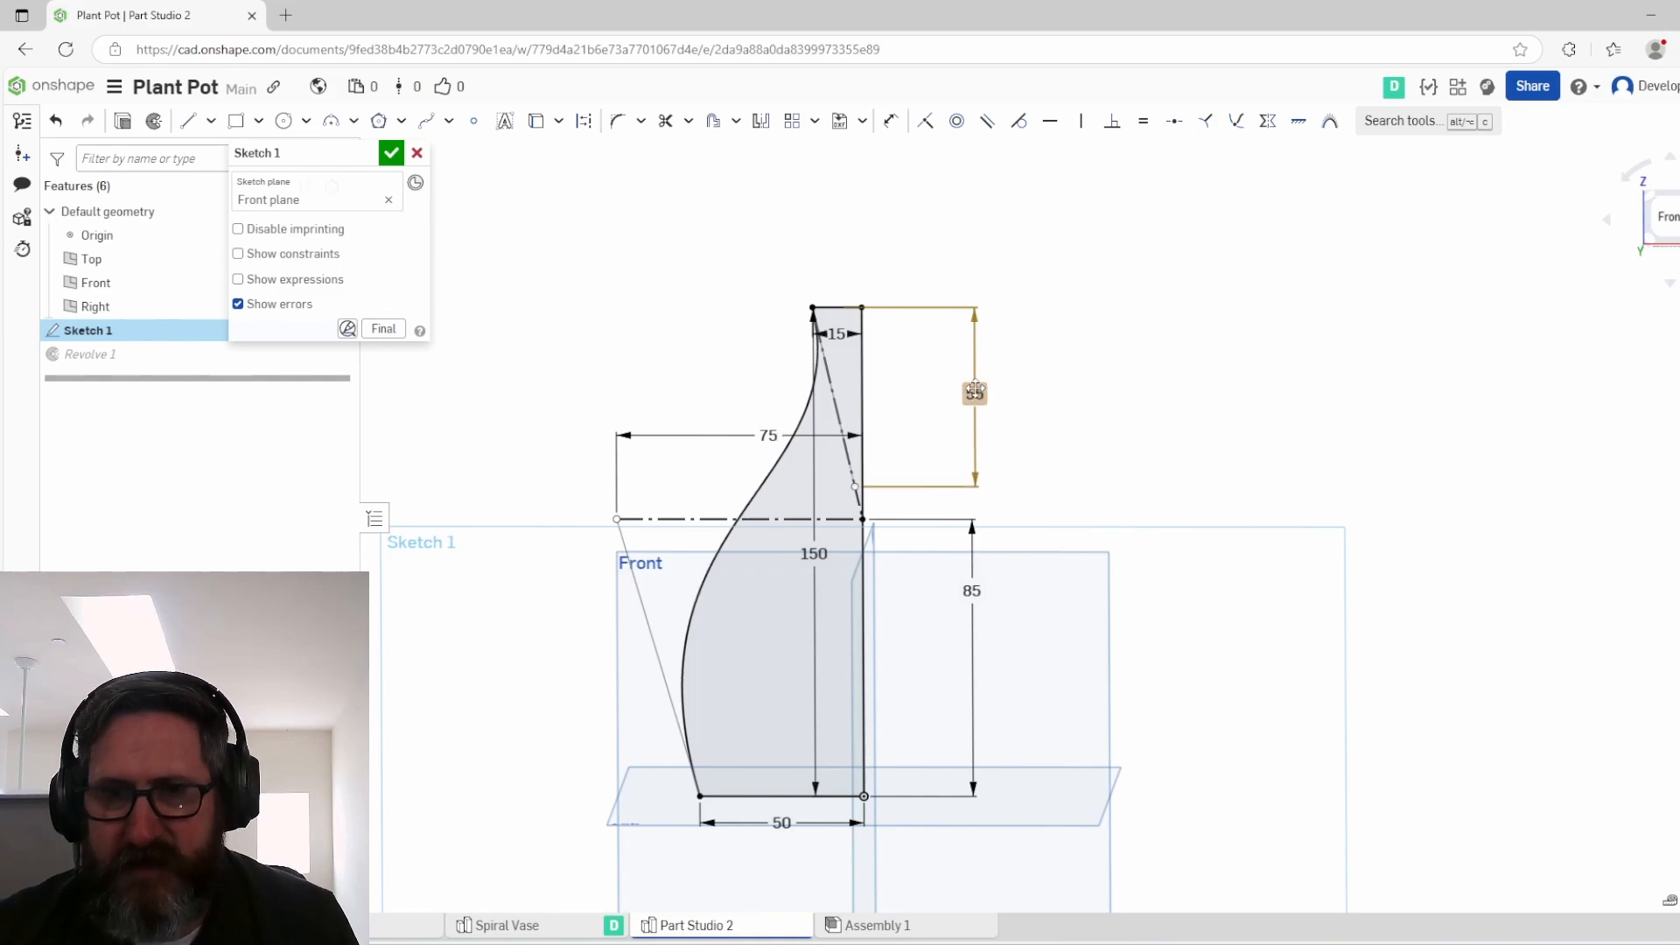
click(391, 154)
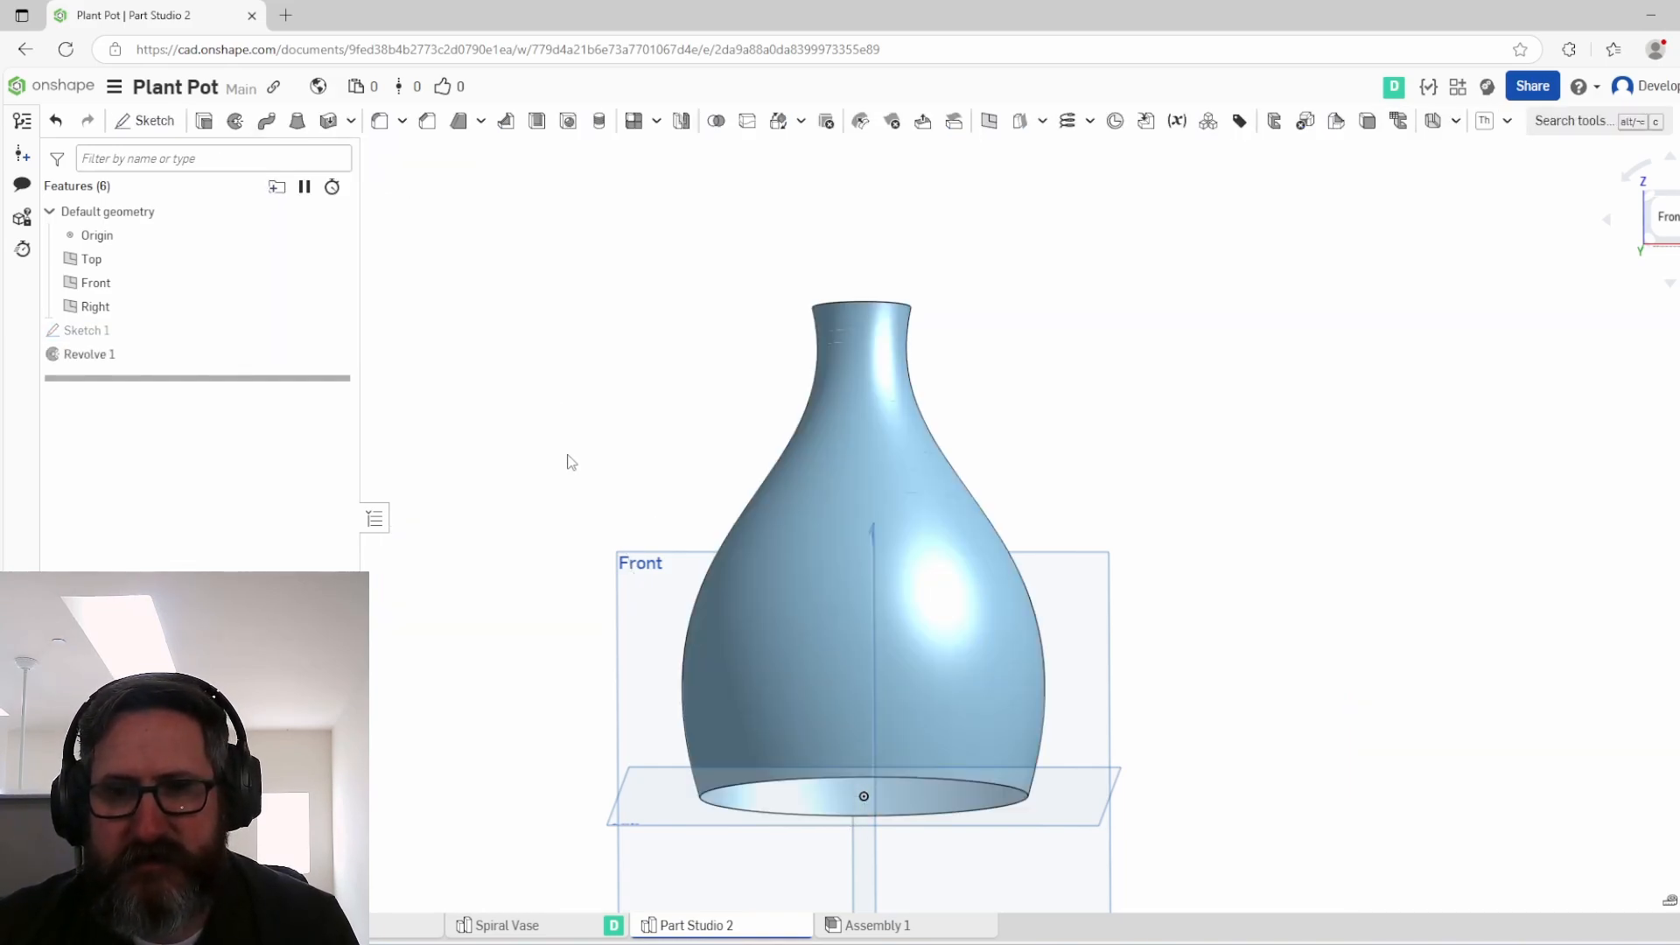
Step: Set the base line's length in the profile sketch to 30 mm, finish the sketch and view the vase from the front
double_click(285, 332)
double_click(800, 803)
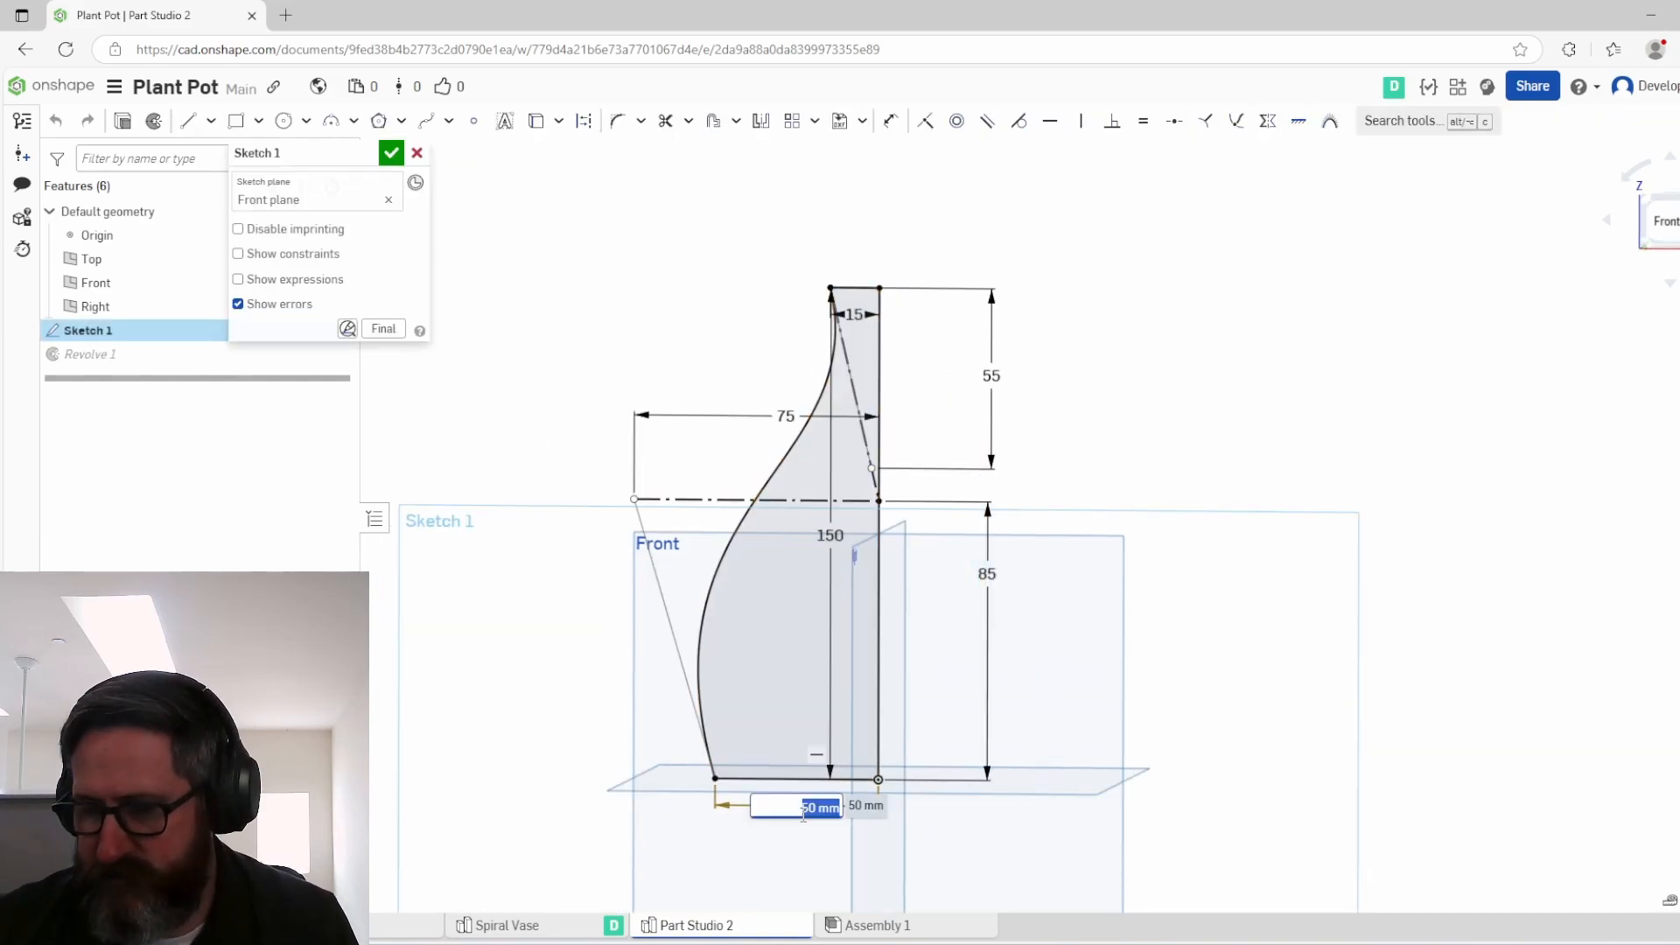
text(30)
key(Return)
click(391, 153)
mouse_move(612, 415)
right_down()
mouse_move(639, 474)
mouse_move(599, 504)
right_up()
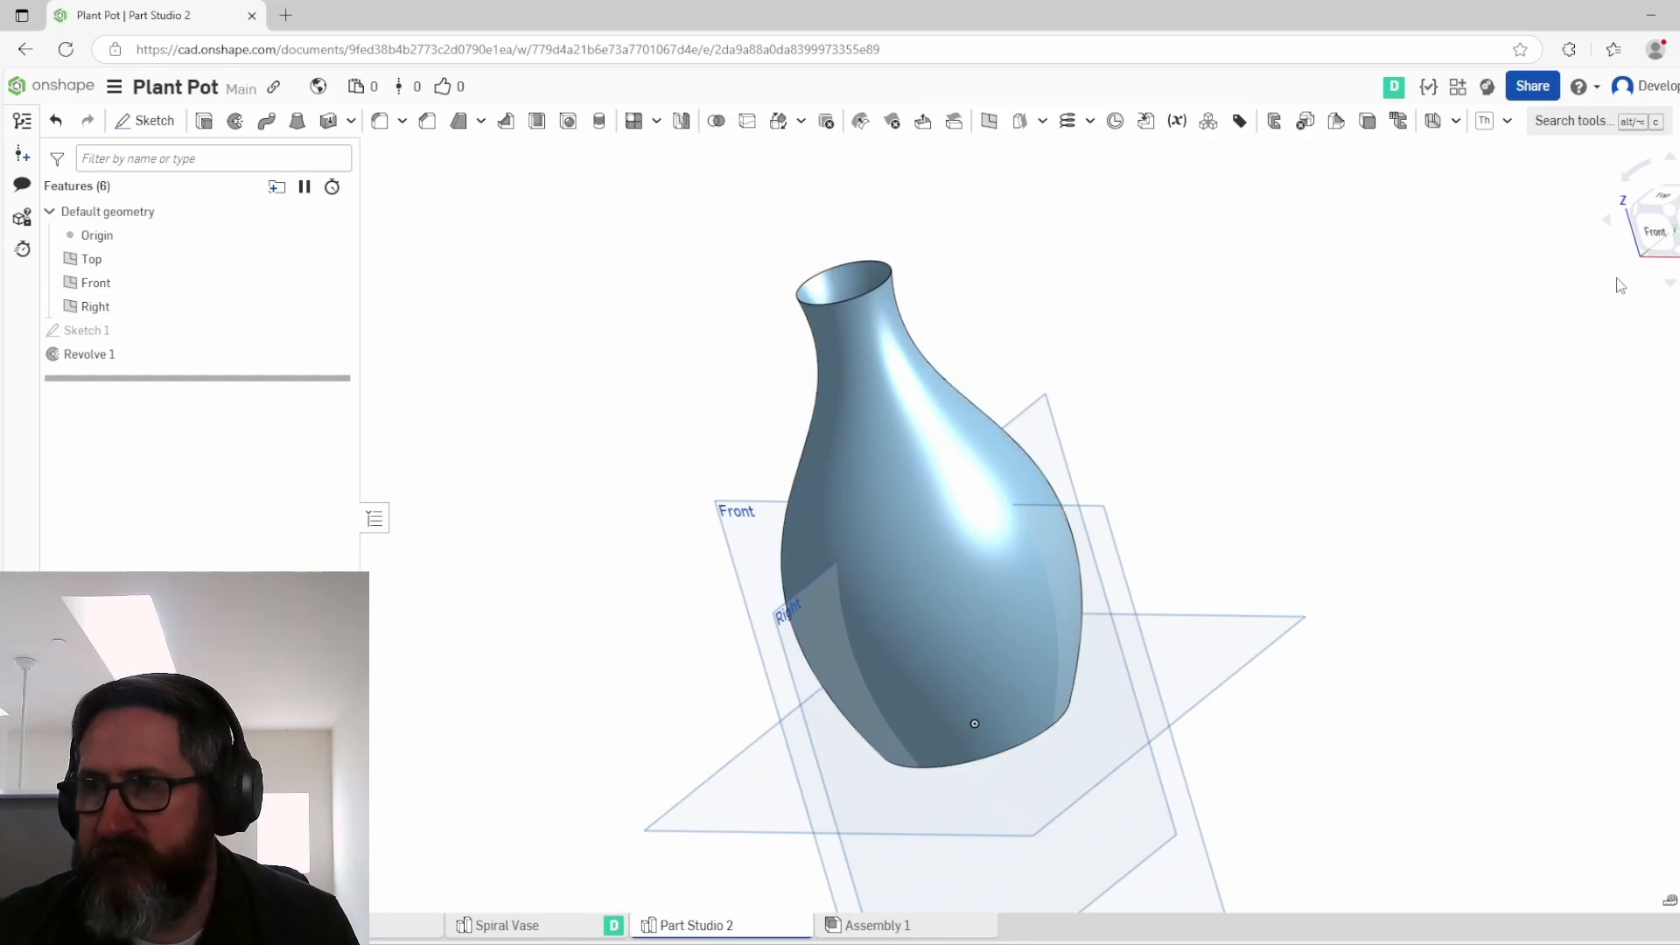
click(1655, 231)
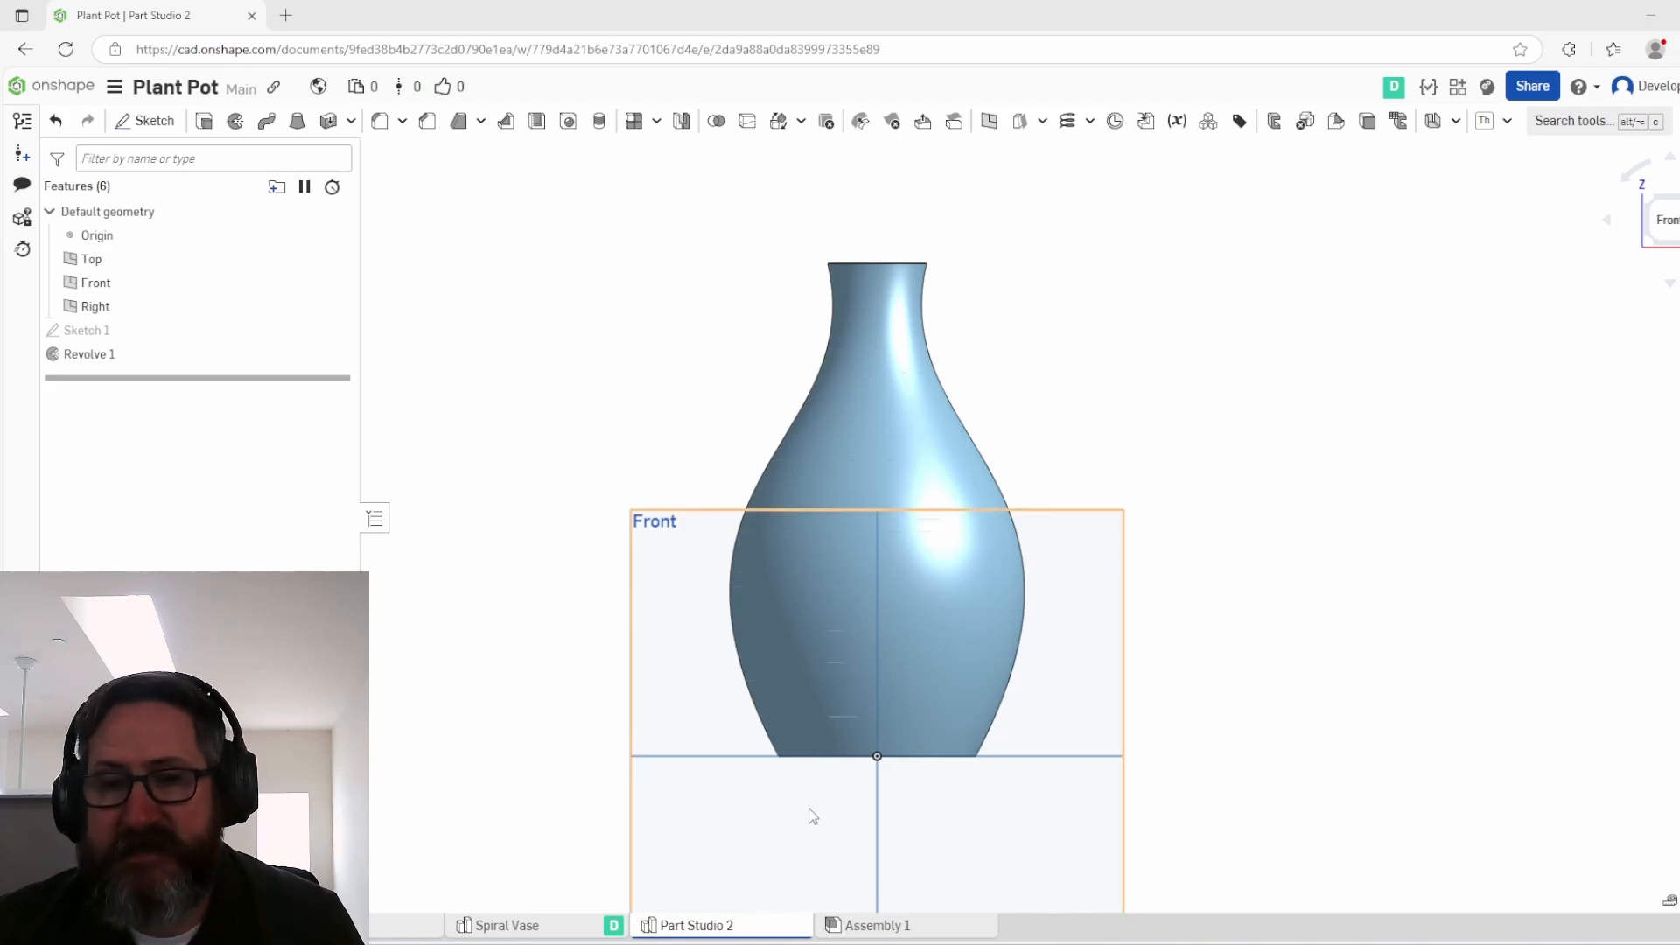
Step: Sketch a 92 mm diameter circle centred on the origin on the Top plane and finish the sketch
click(144, 121)
right_drag(720, 681, 882, 728)
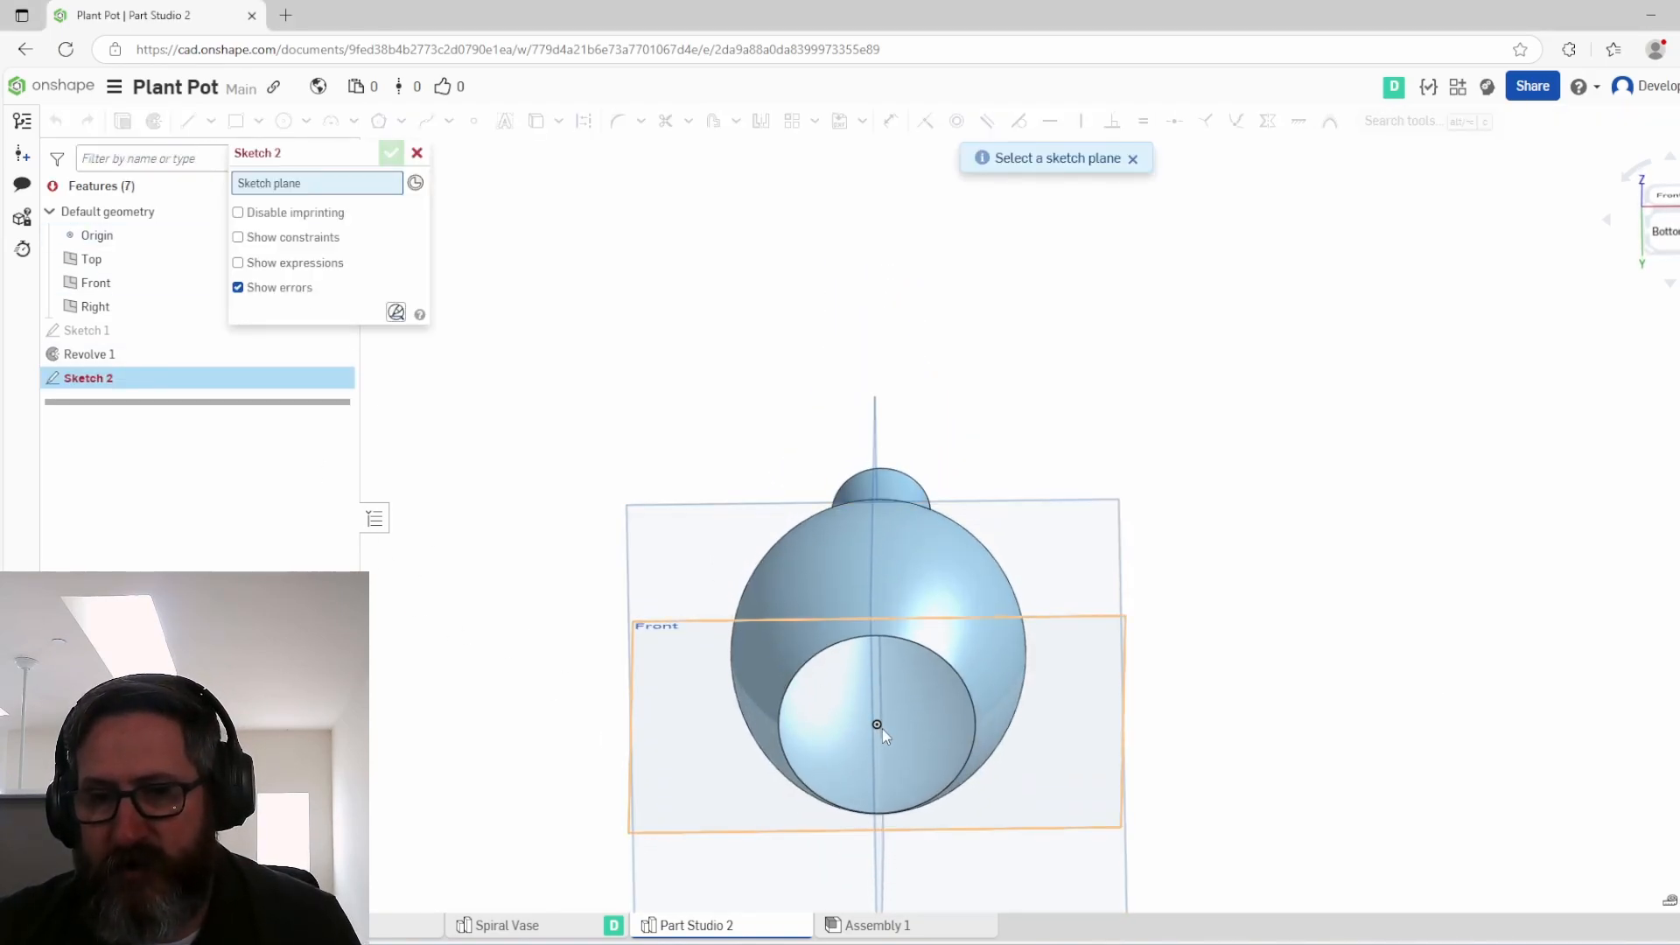
click(882, 728)
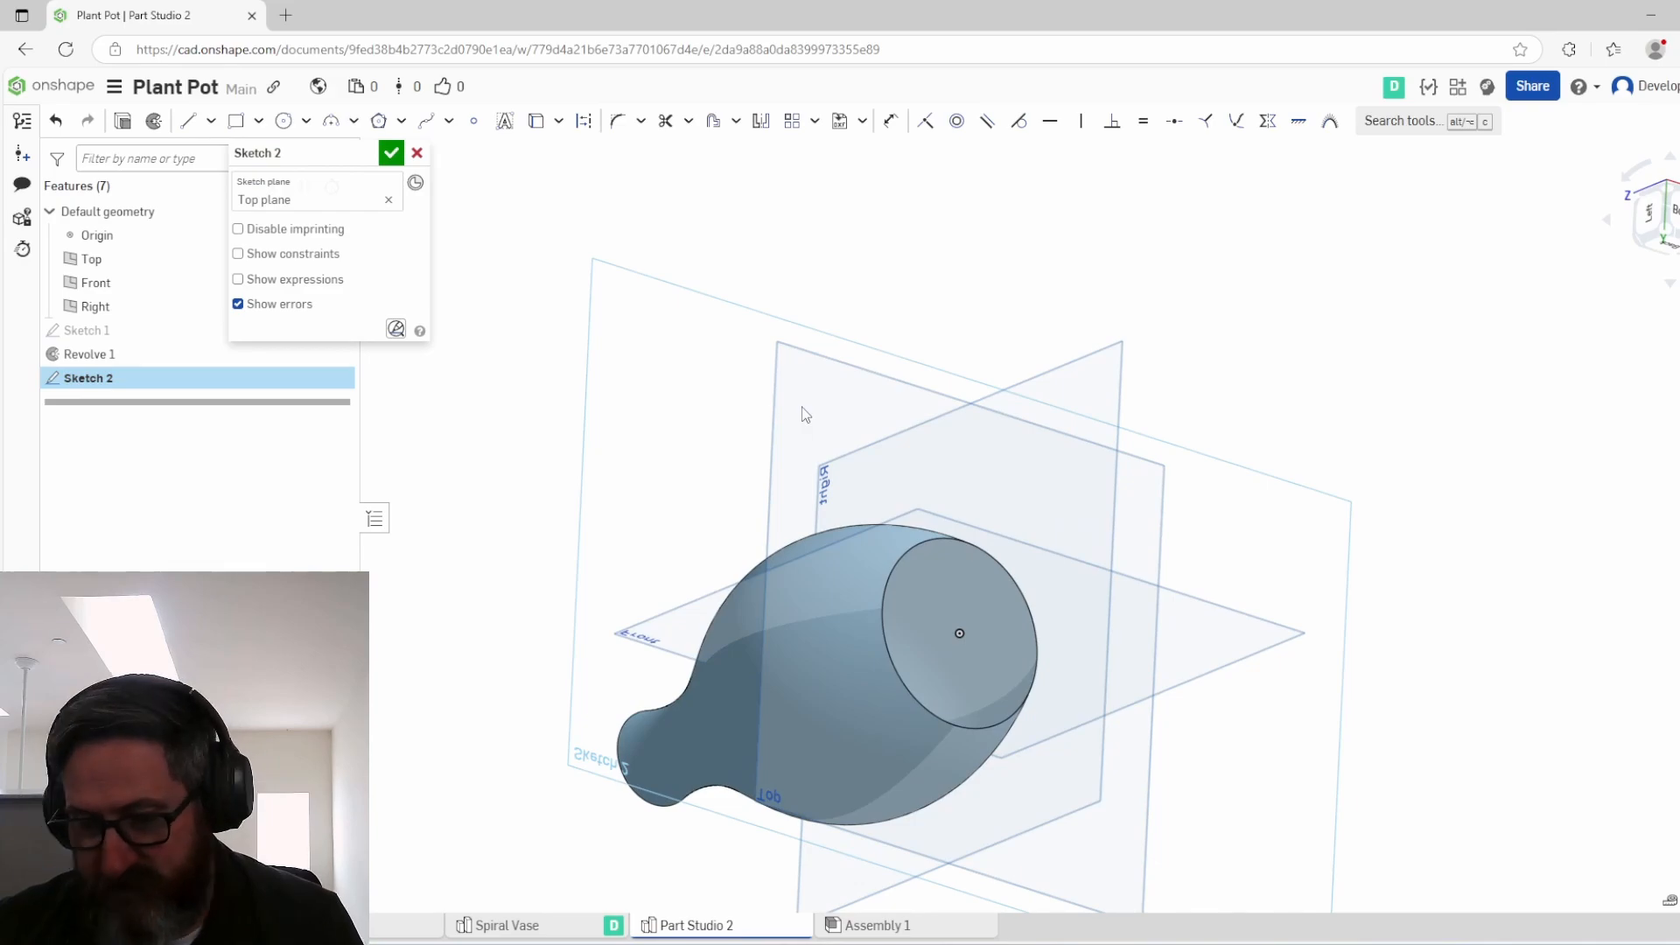
key(n)
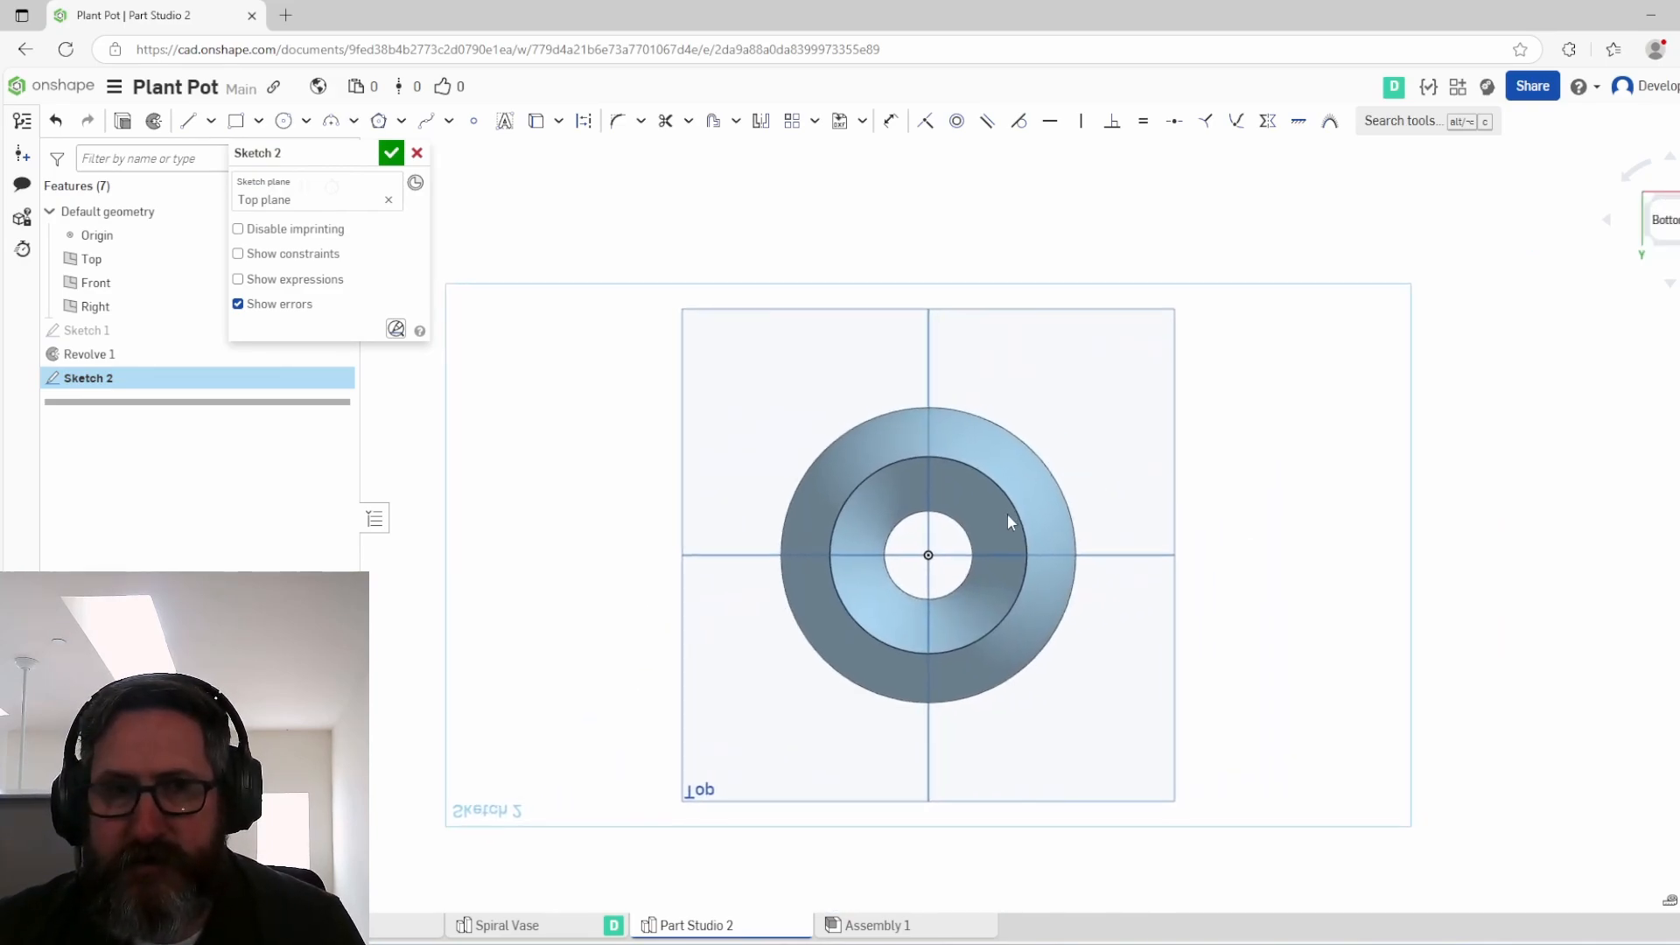
click(283, 120)
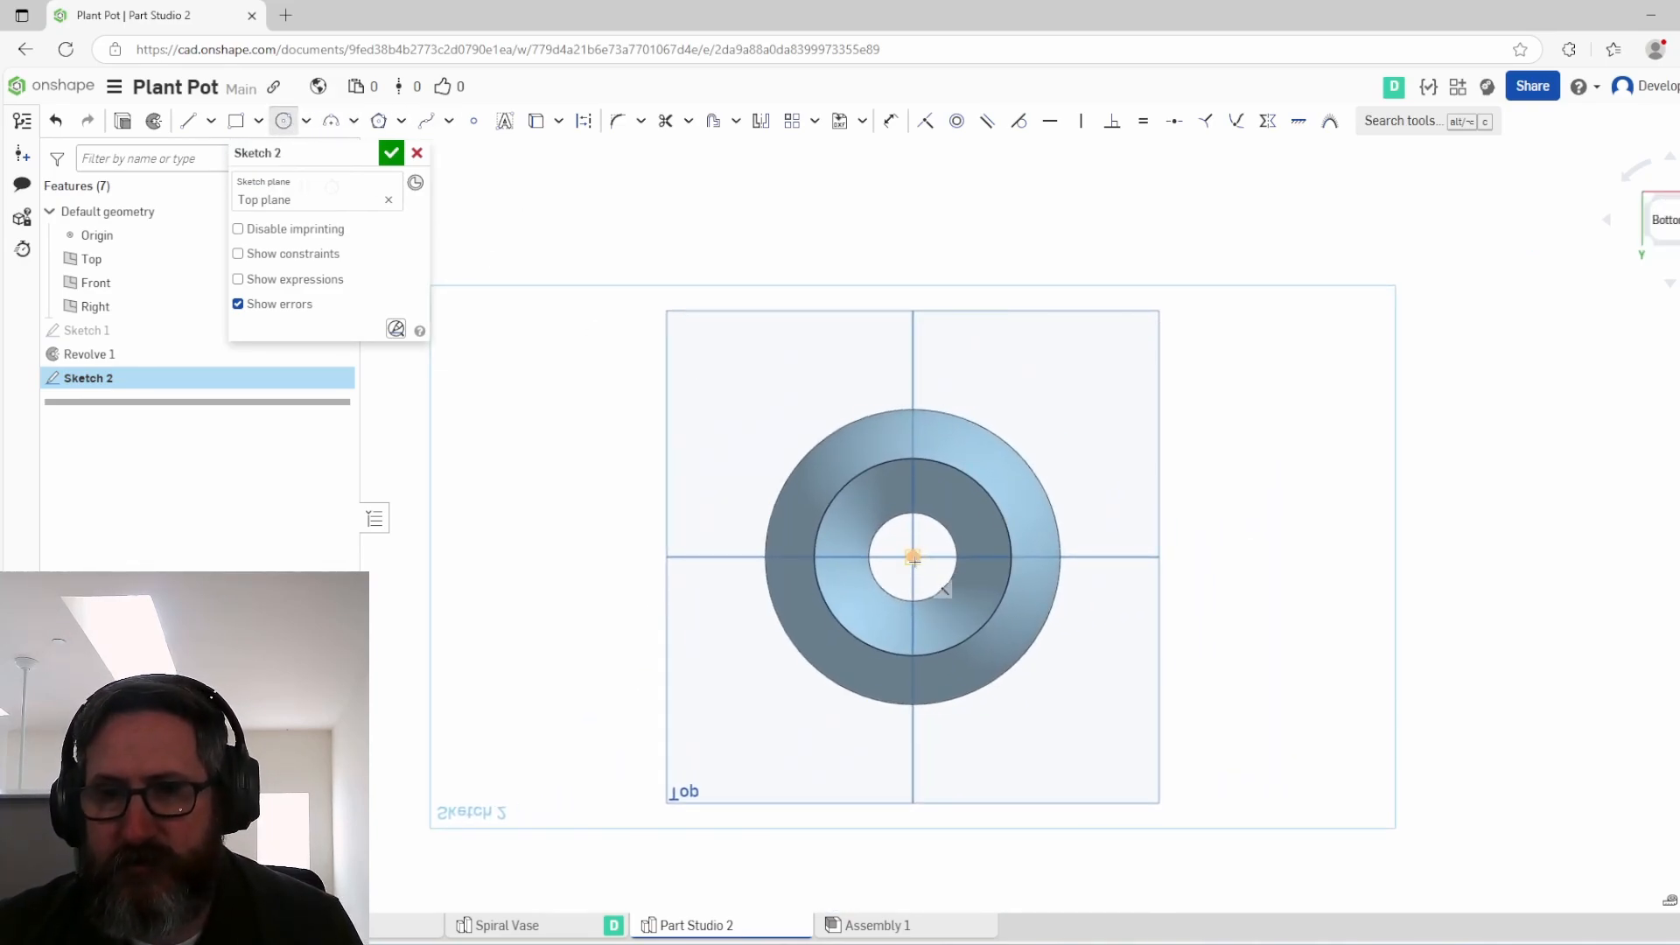
click(1047, 625)
text(92)
key(Return)
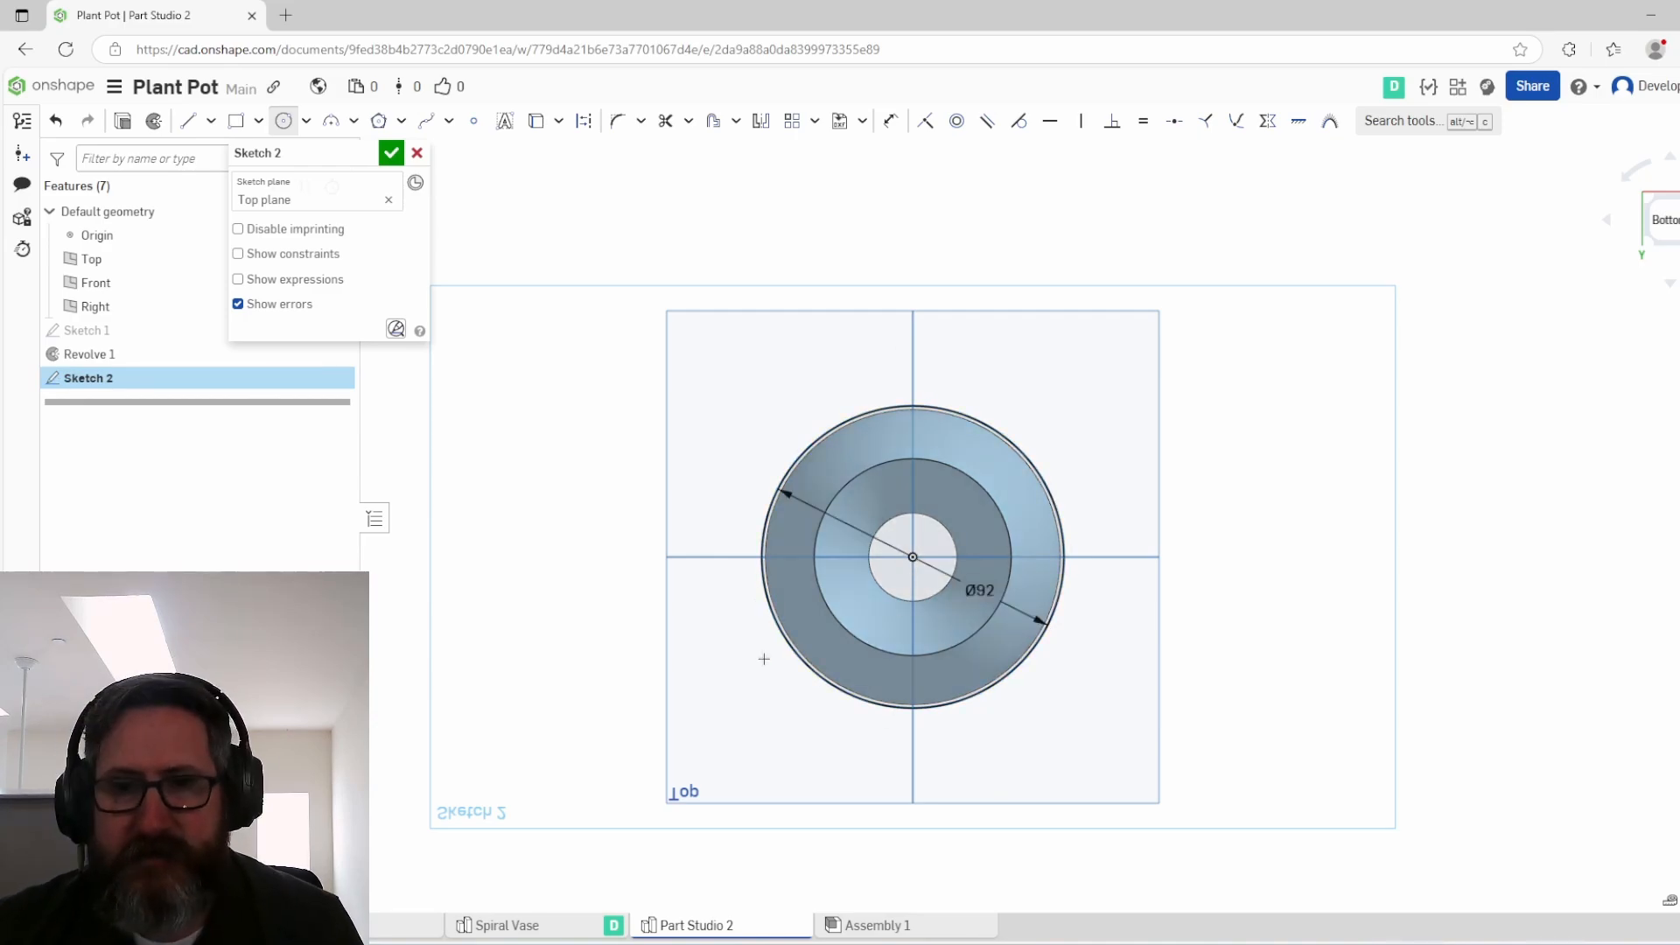
click(390, 156)
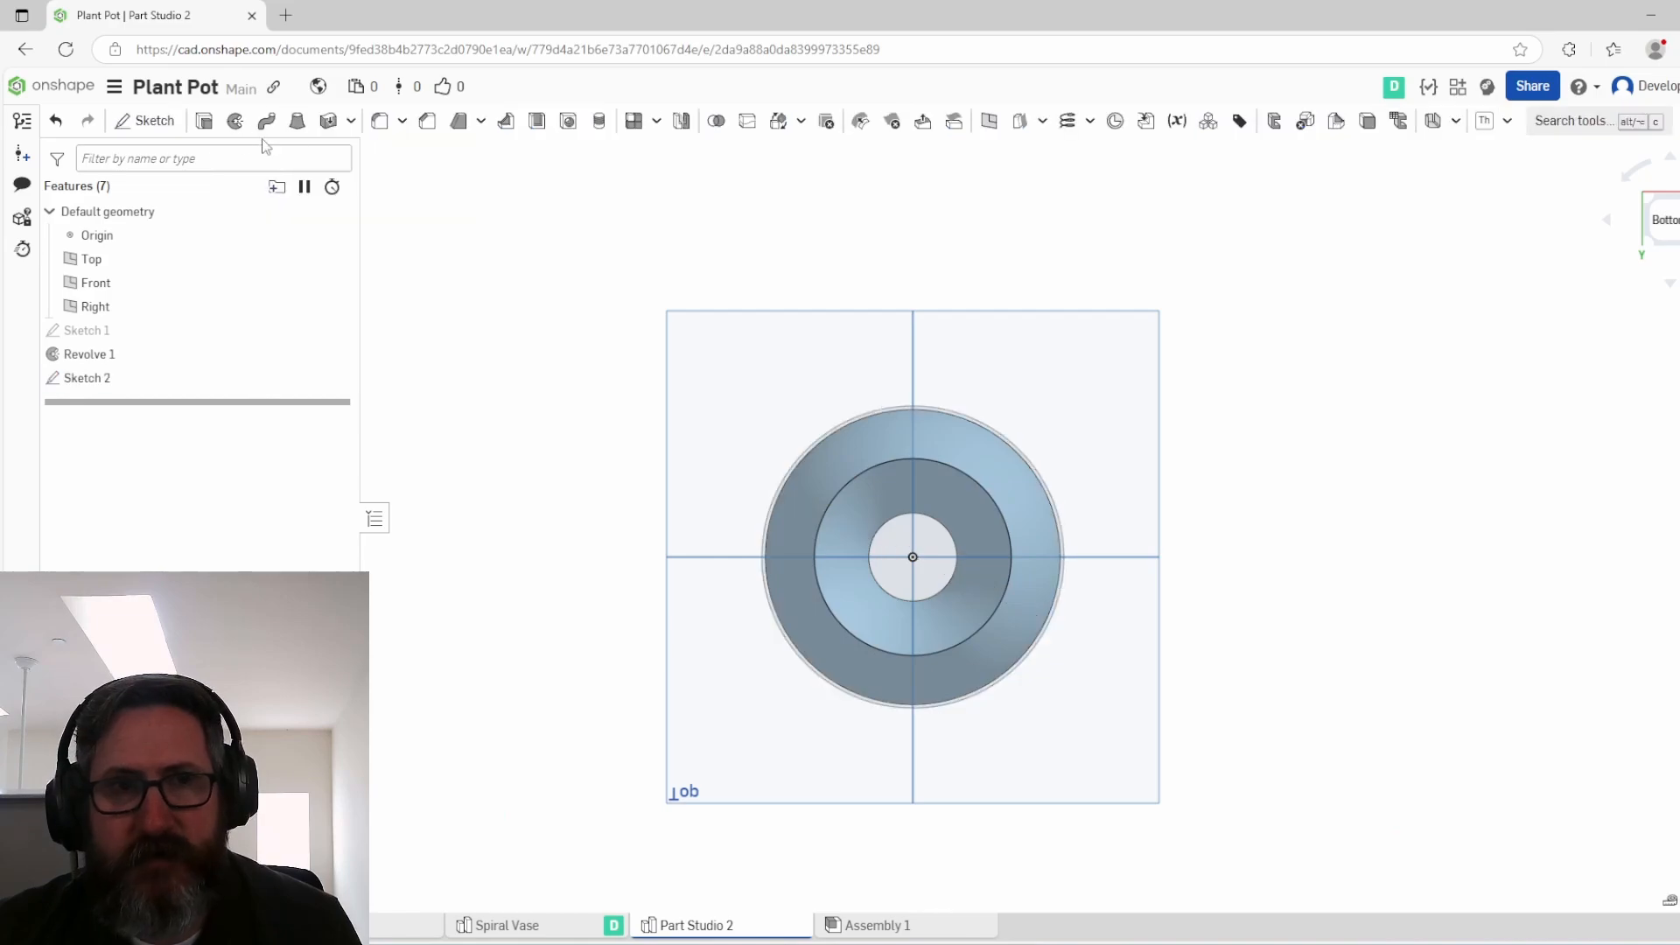
Step: Extrude the 92 mm circle as a new surface to a blind depth of 150 mm around the vase
click(204, 121)
click(911, 405)
right_drag(911, 404, 859, 487)
click(324, 181)
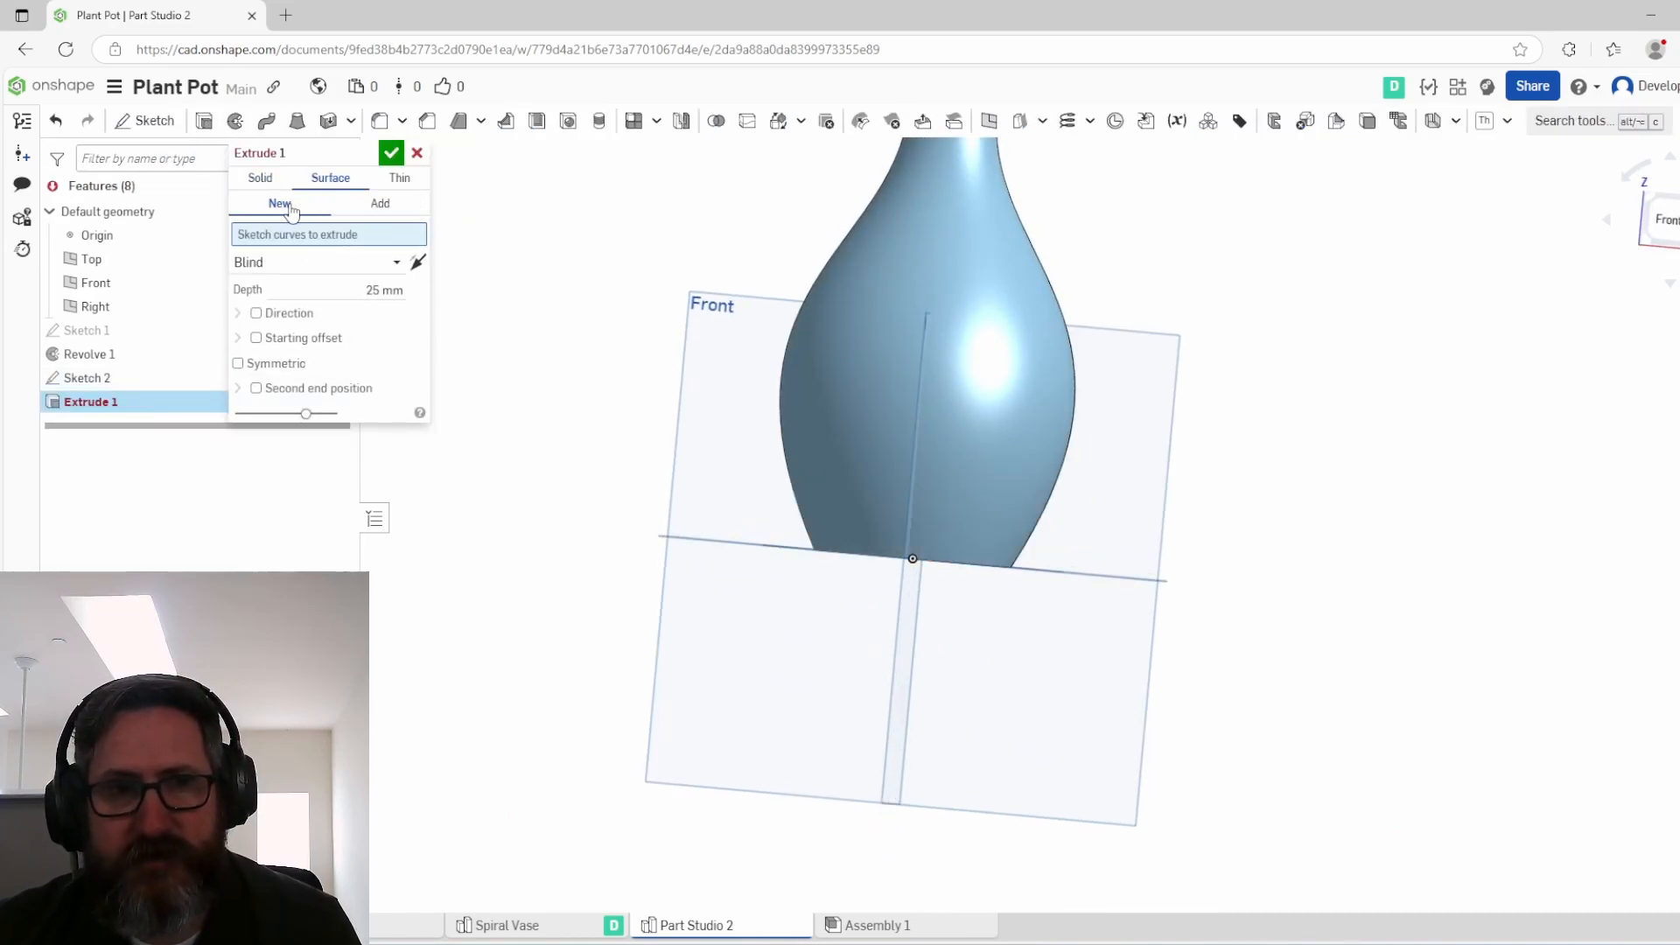
click(371, 309)
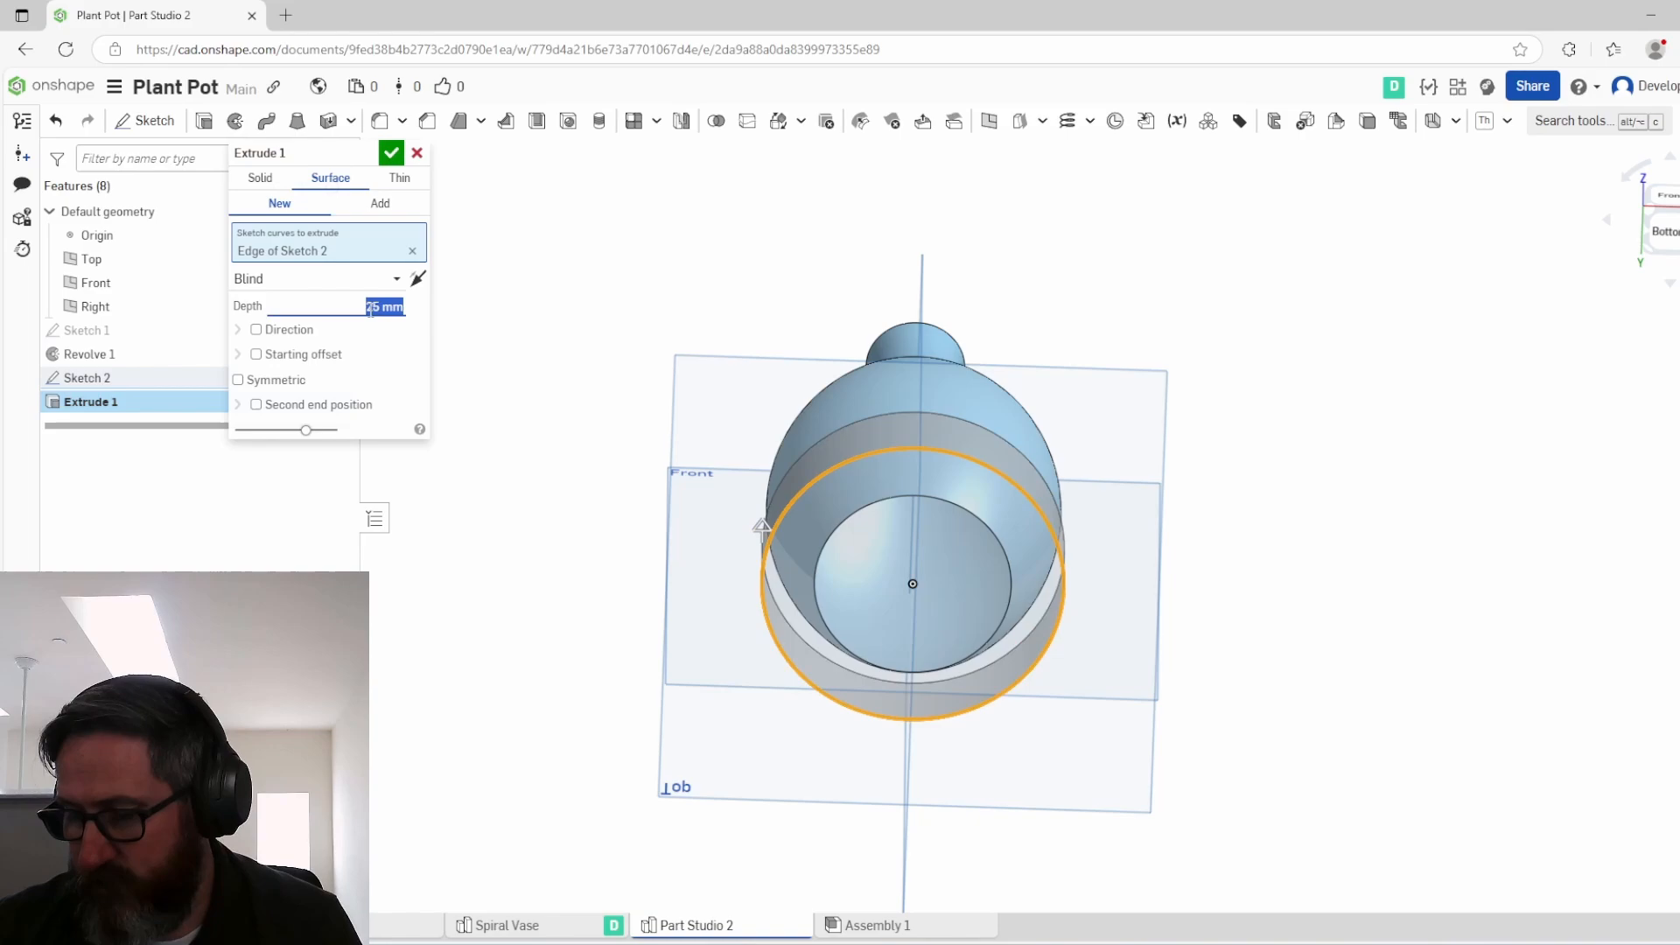
text(150)
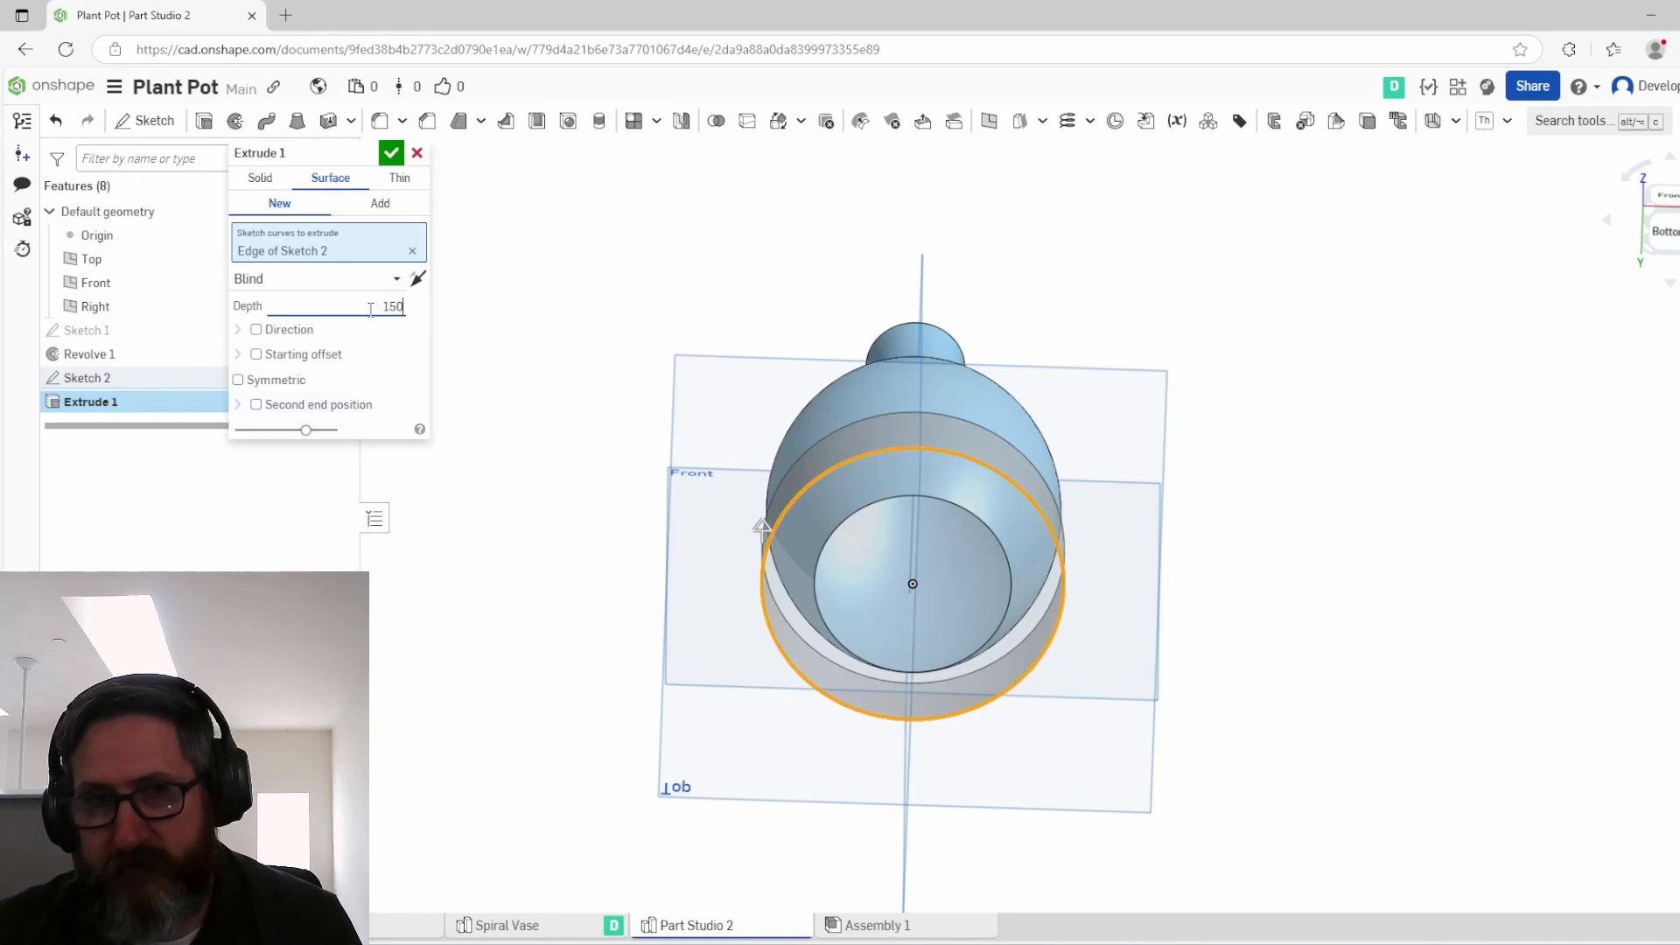
key(Return)
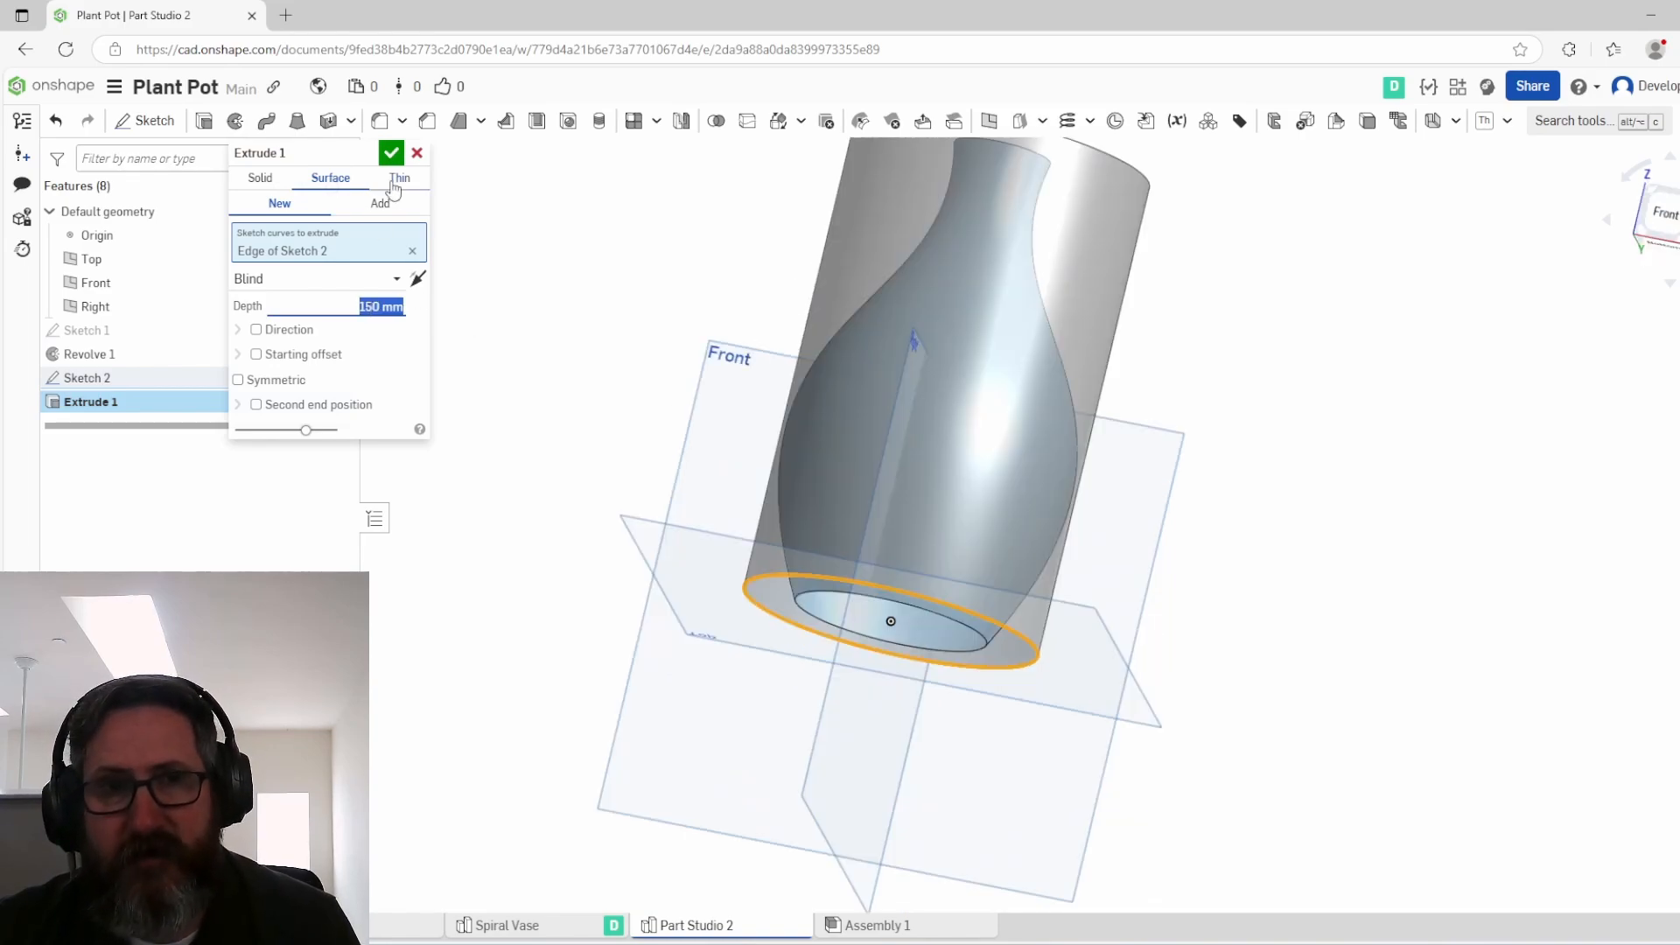
click(391, 154)
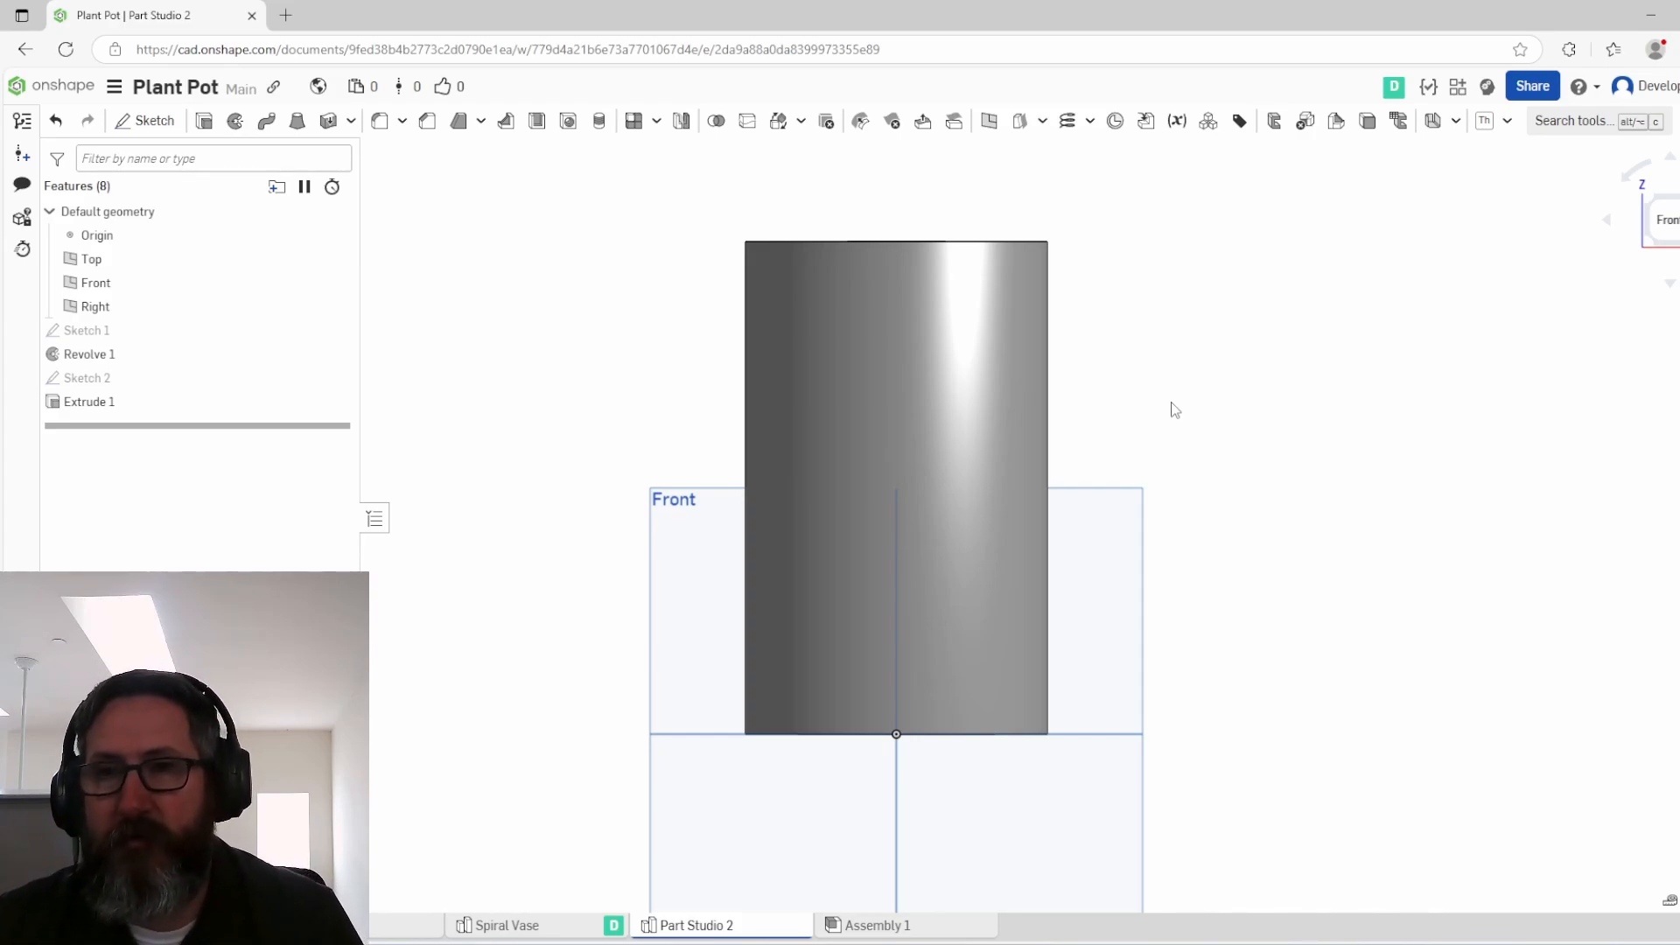
Step: Create a clockwise helix on the cylindrical surface's face with its target revolutions set to 1
click(1068, 125)
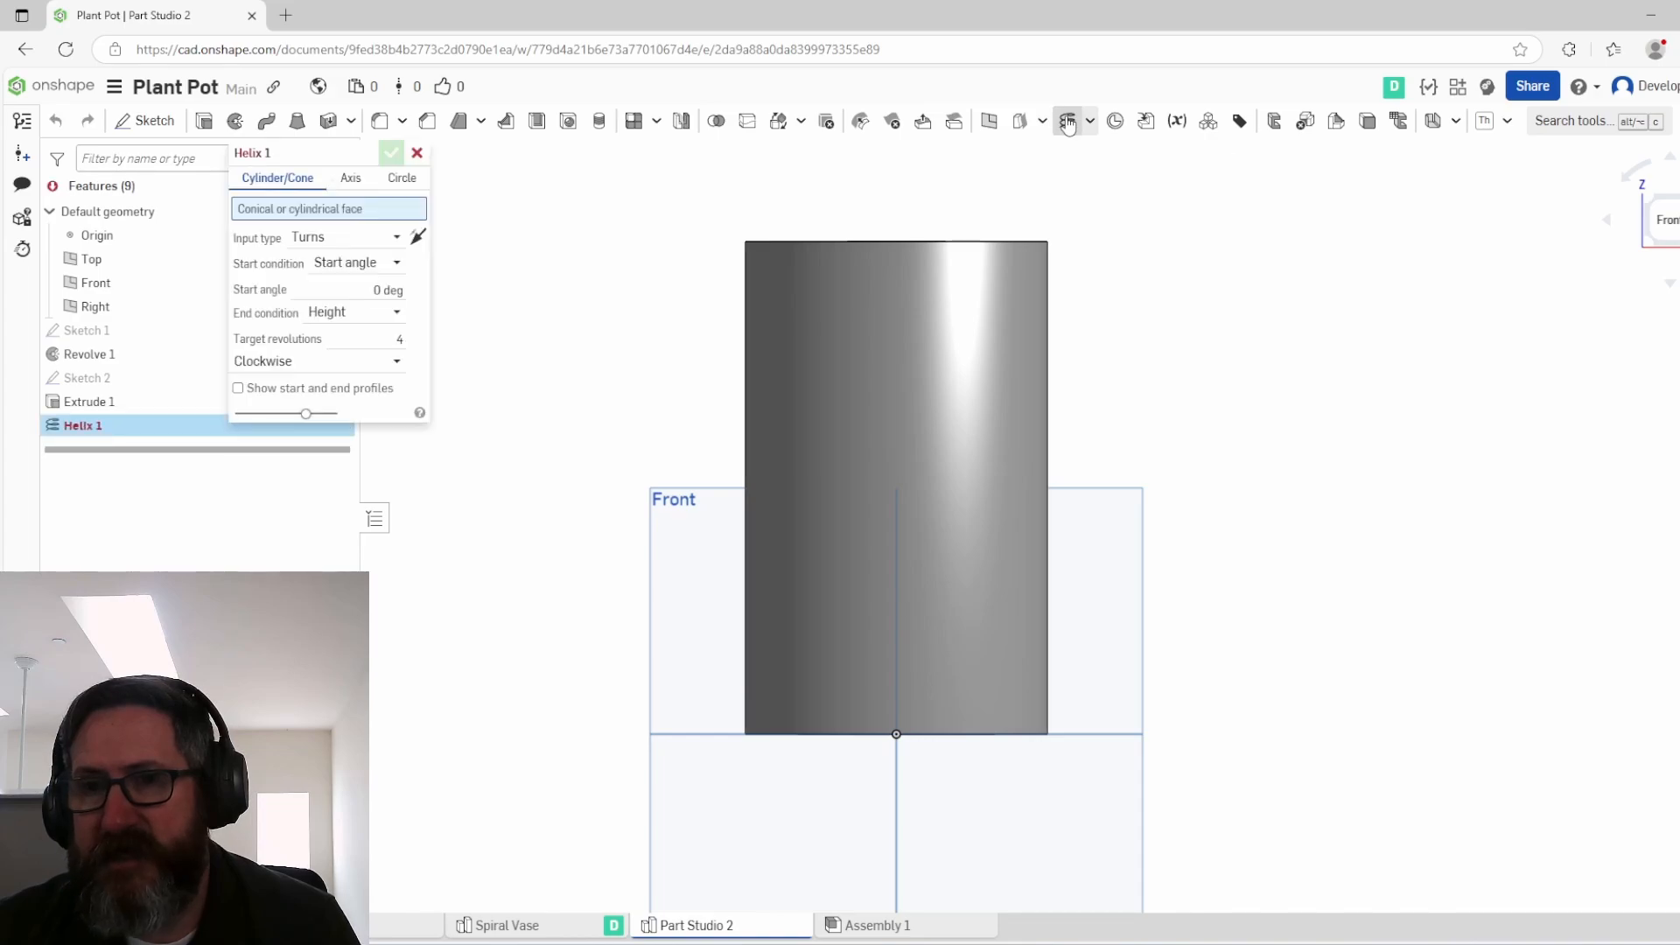
click(856, 315)
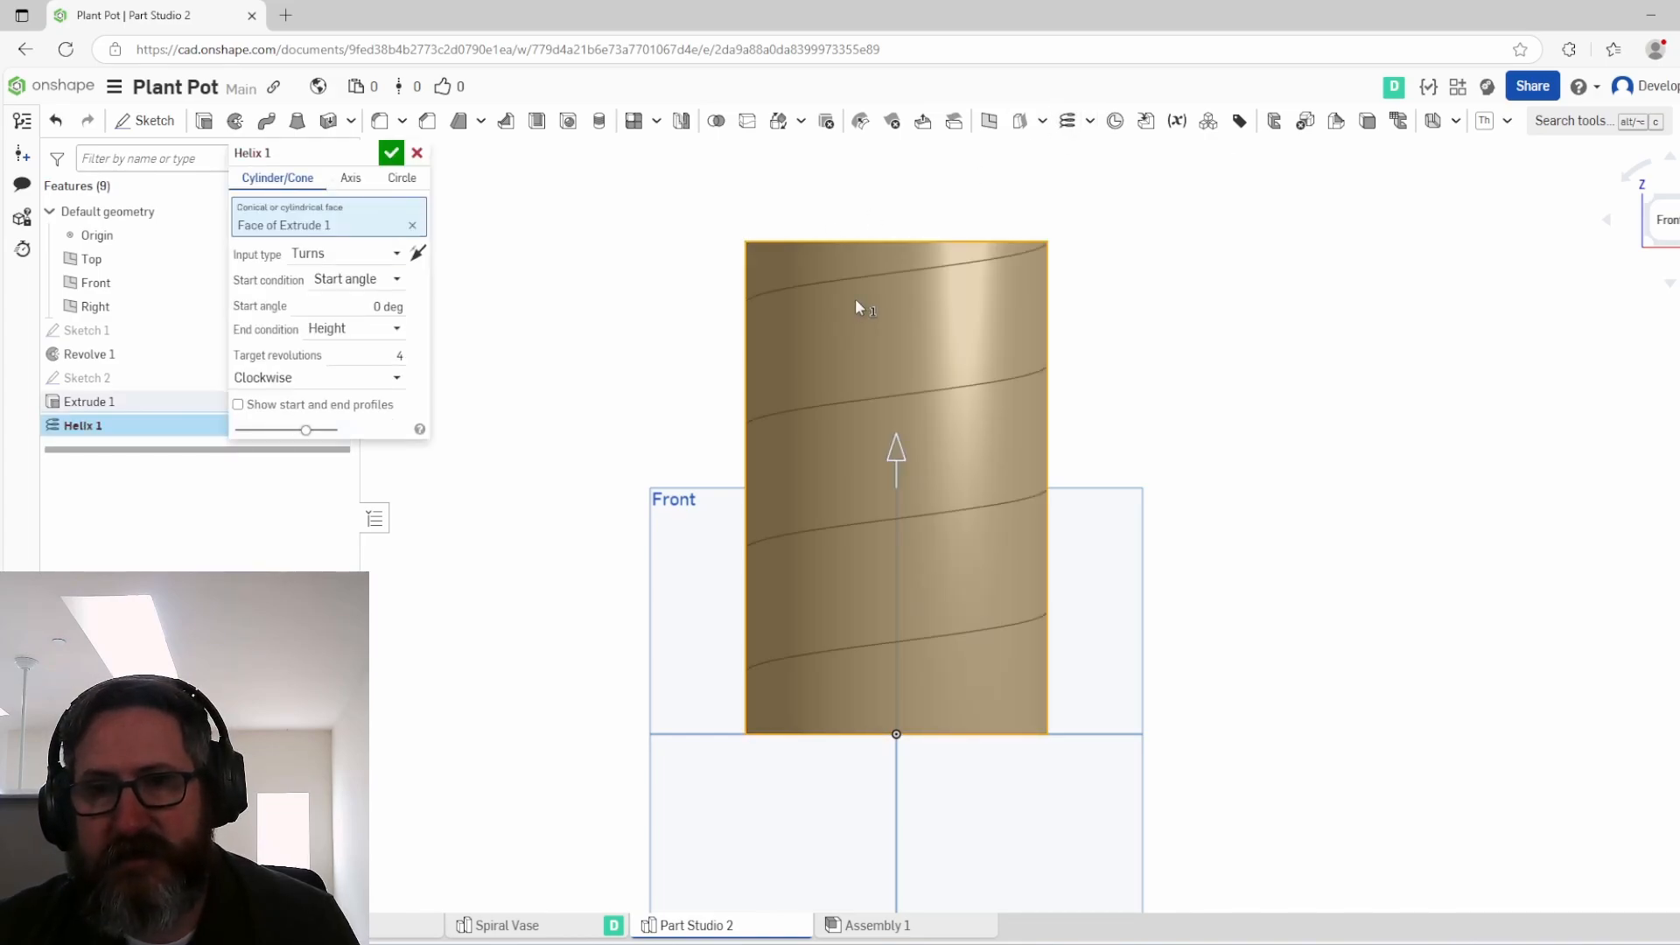
double_click(399, 355)
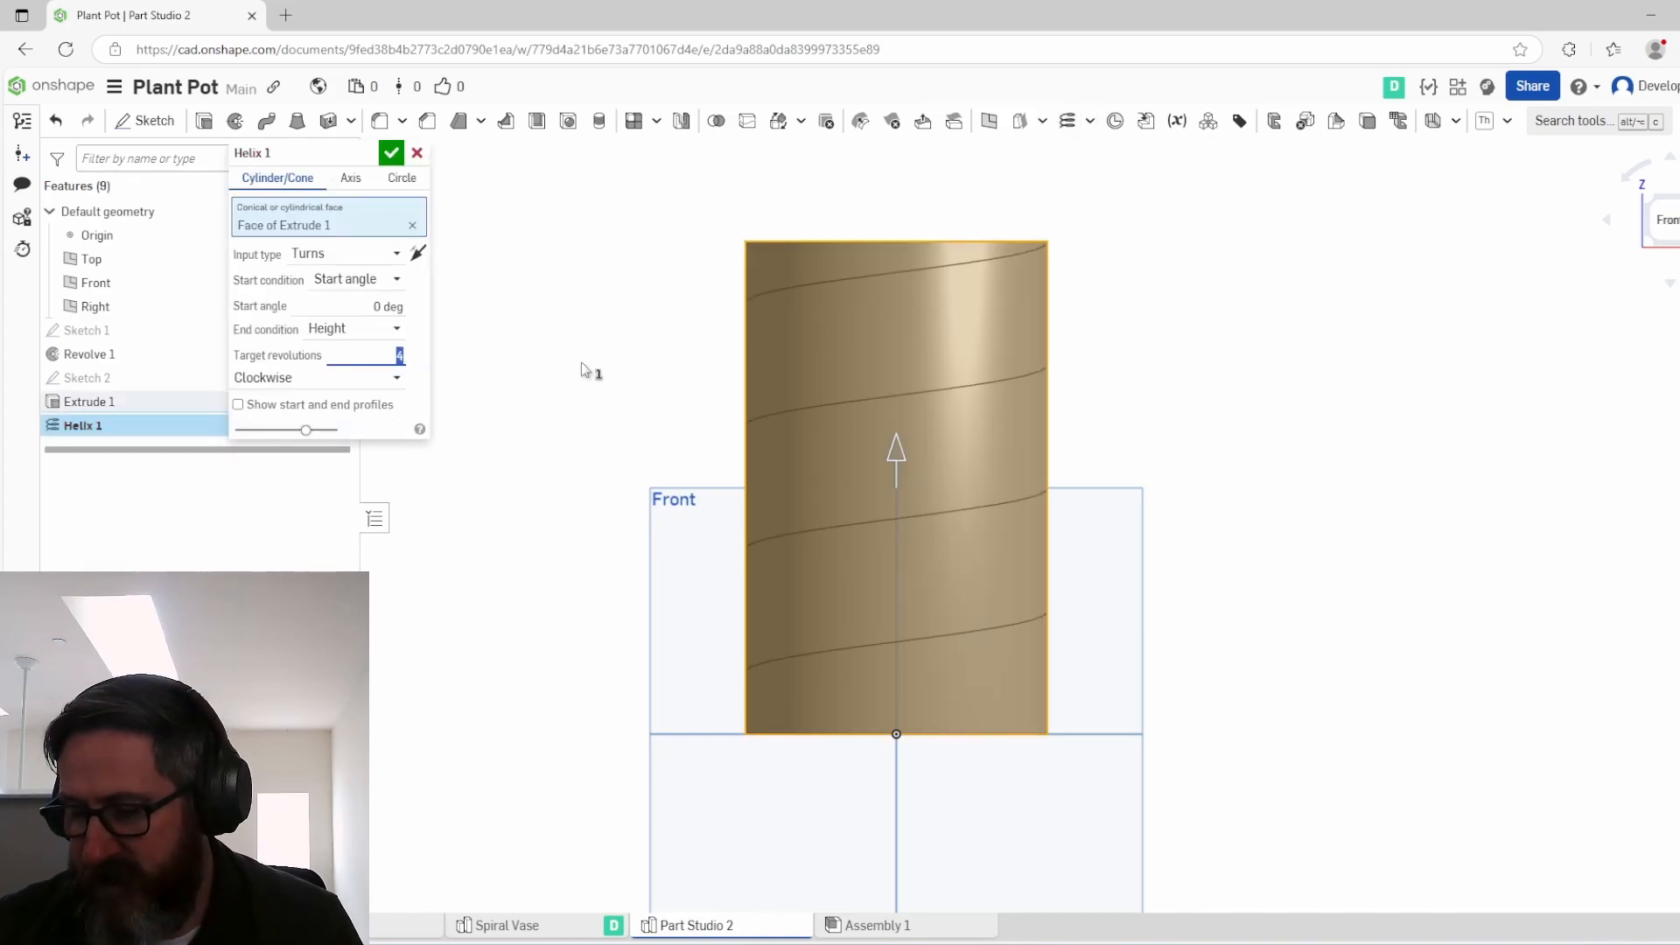
text(1)
key(Return)
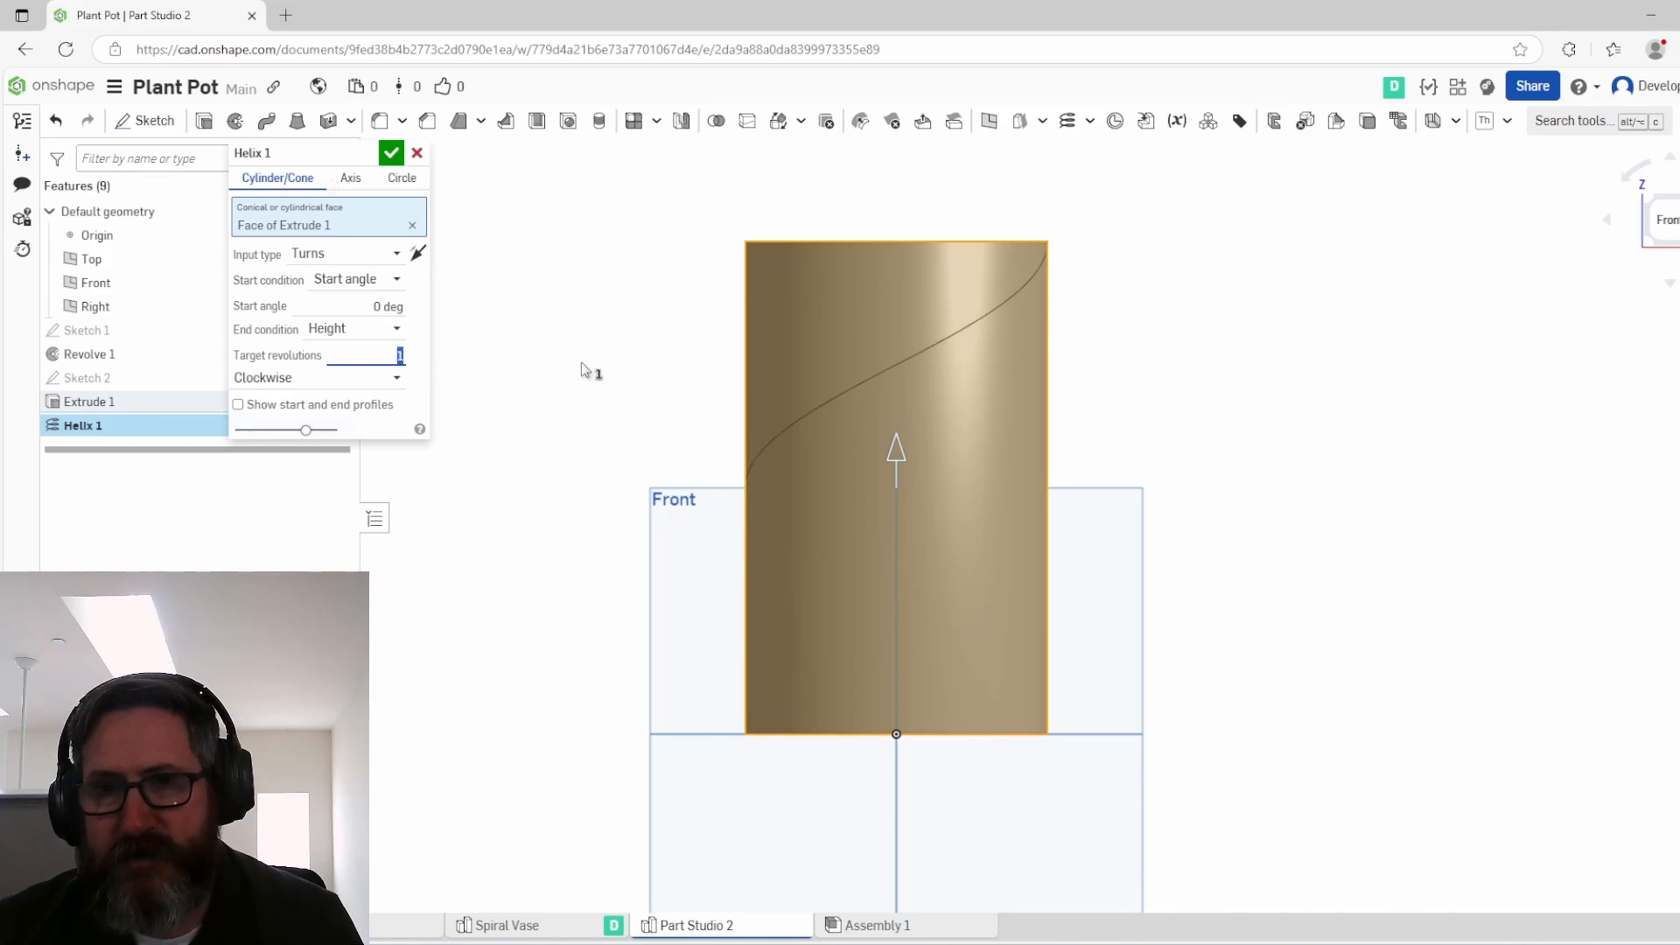
right_drag(803, 581, 463, 252)
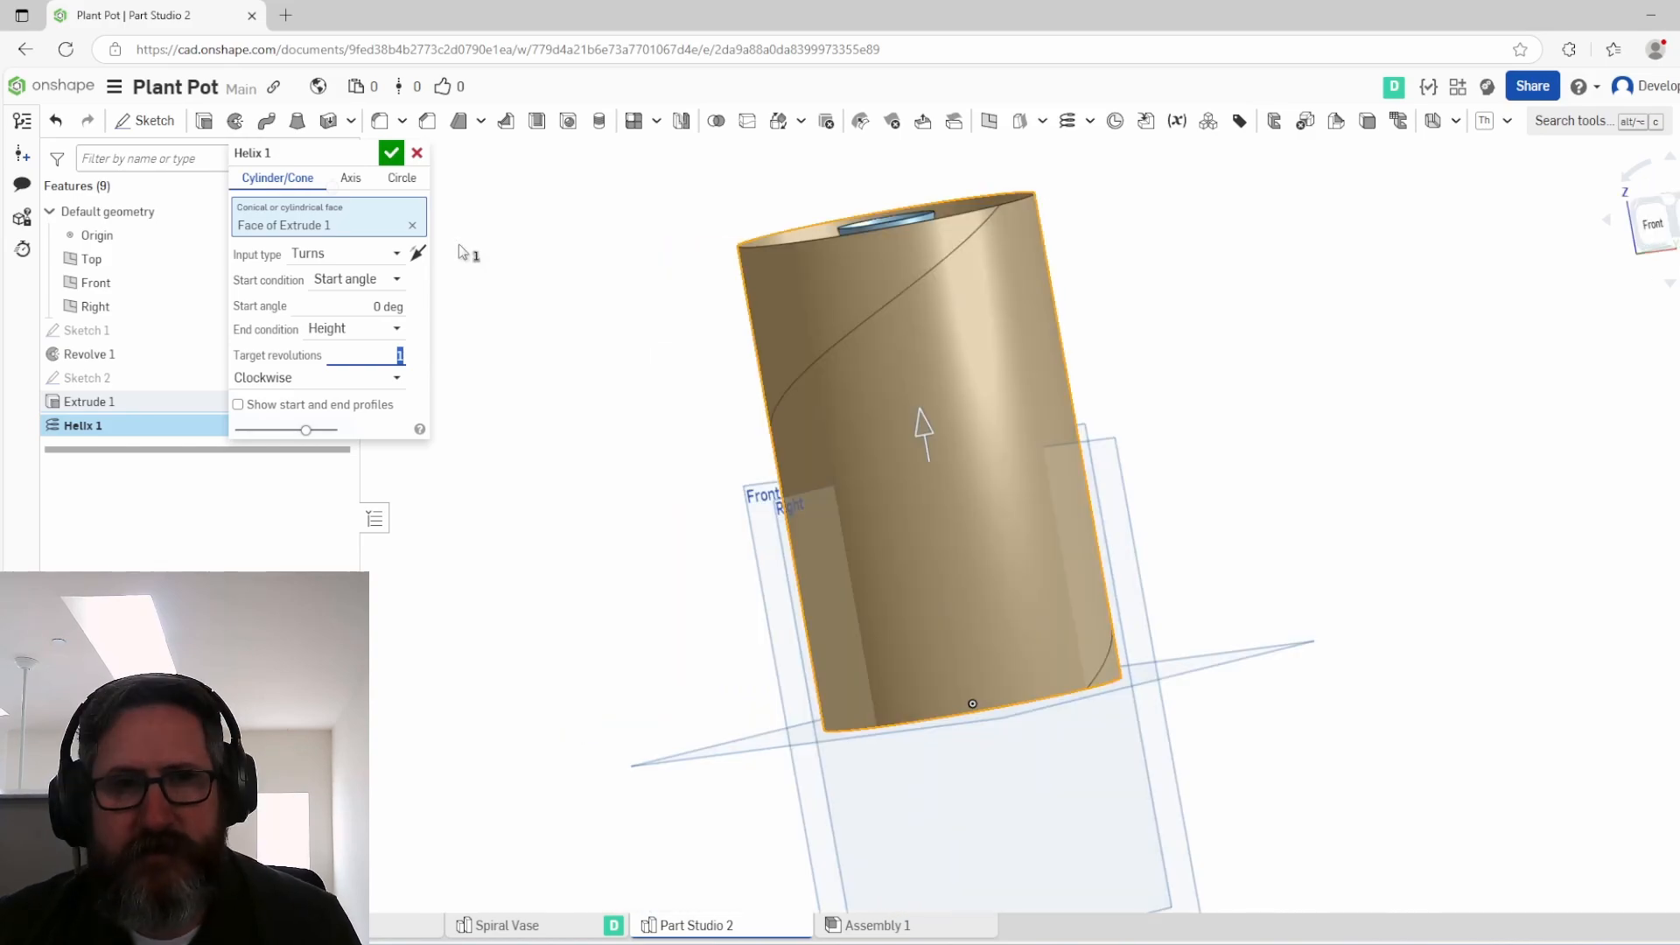
click(392, 153)
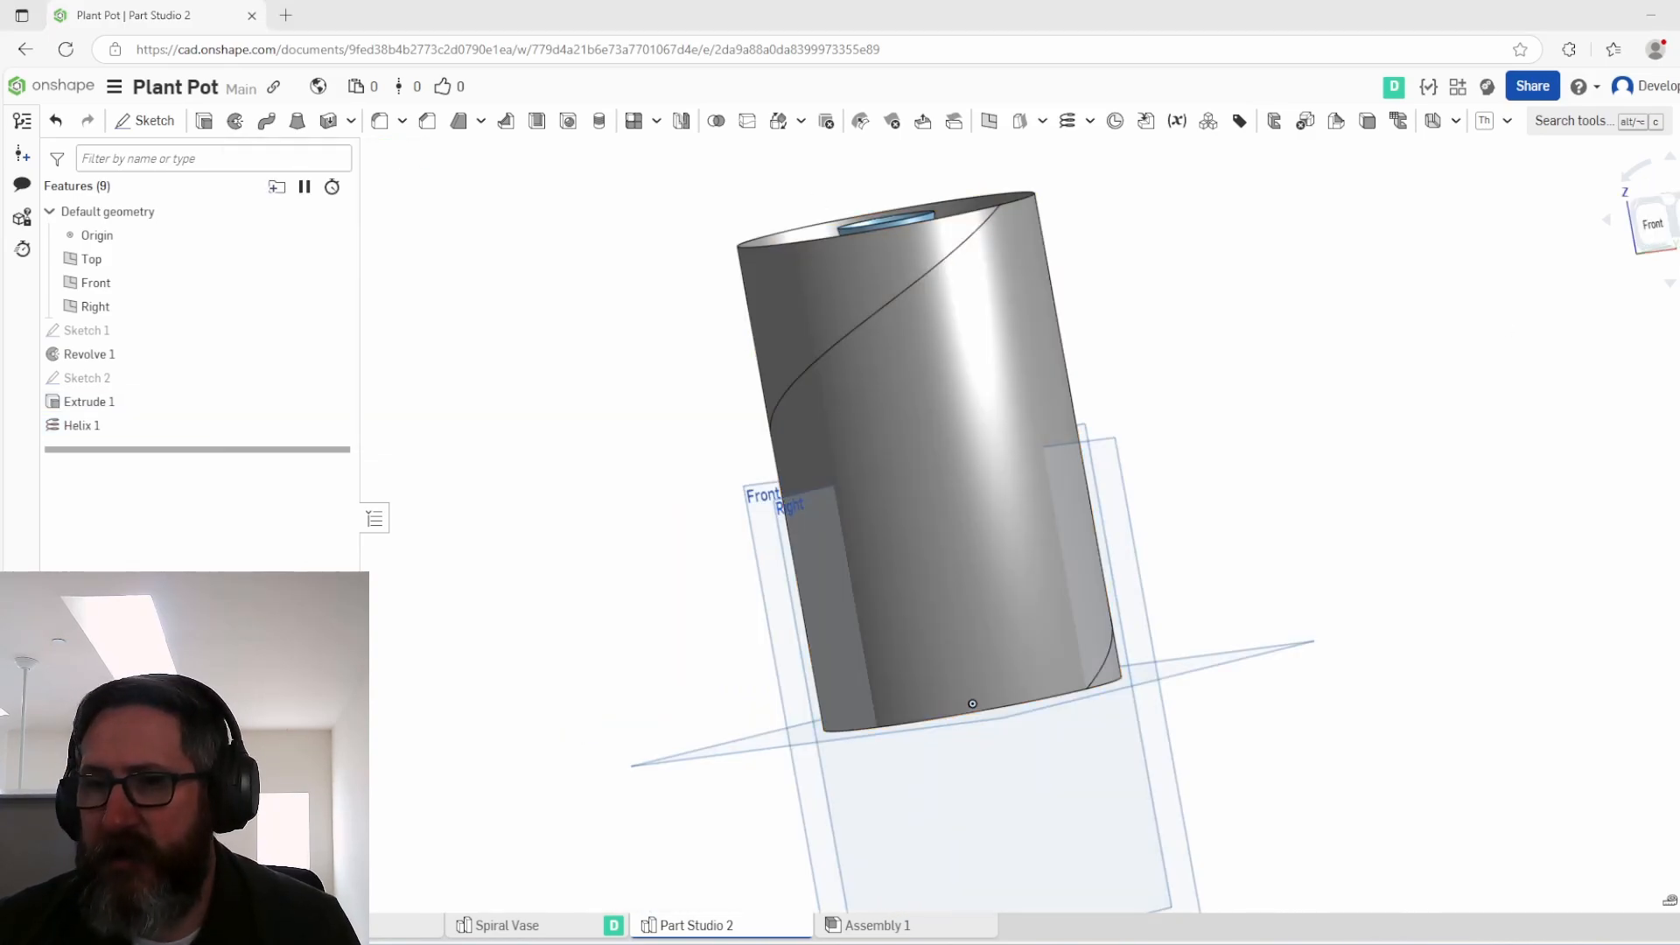
Step: Start a new sketch on the Top plane, seen from below the vase
right_drag(700, 691, 537, 445)
click(165, 124)
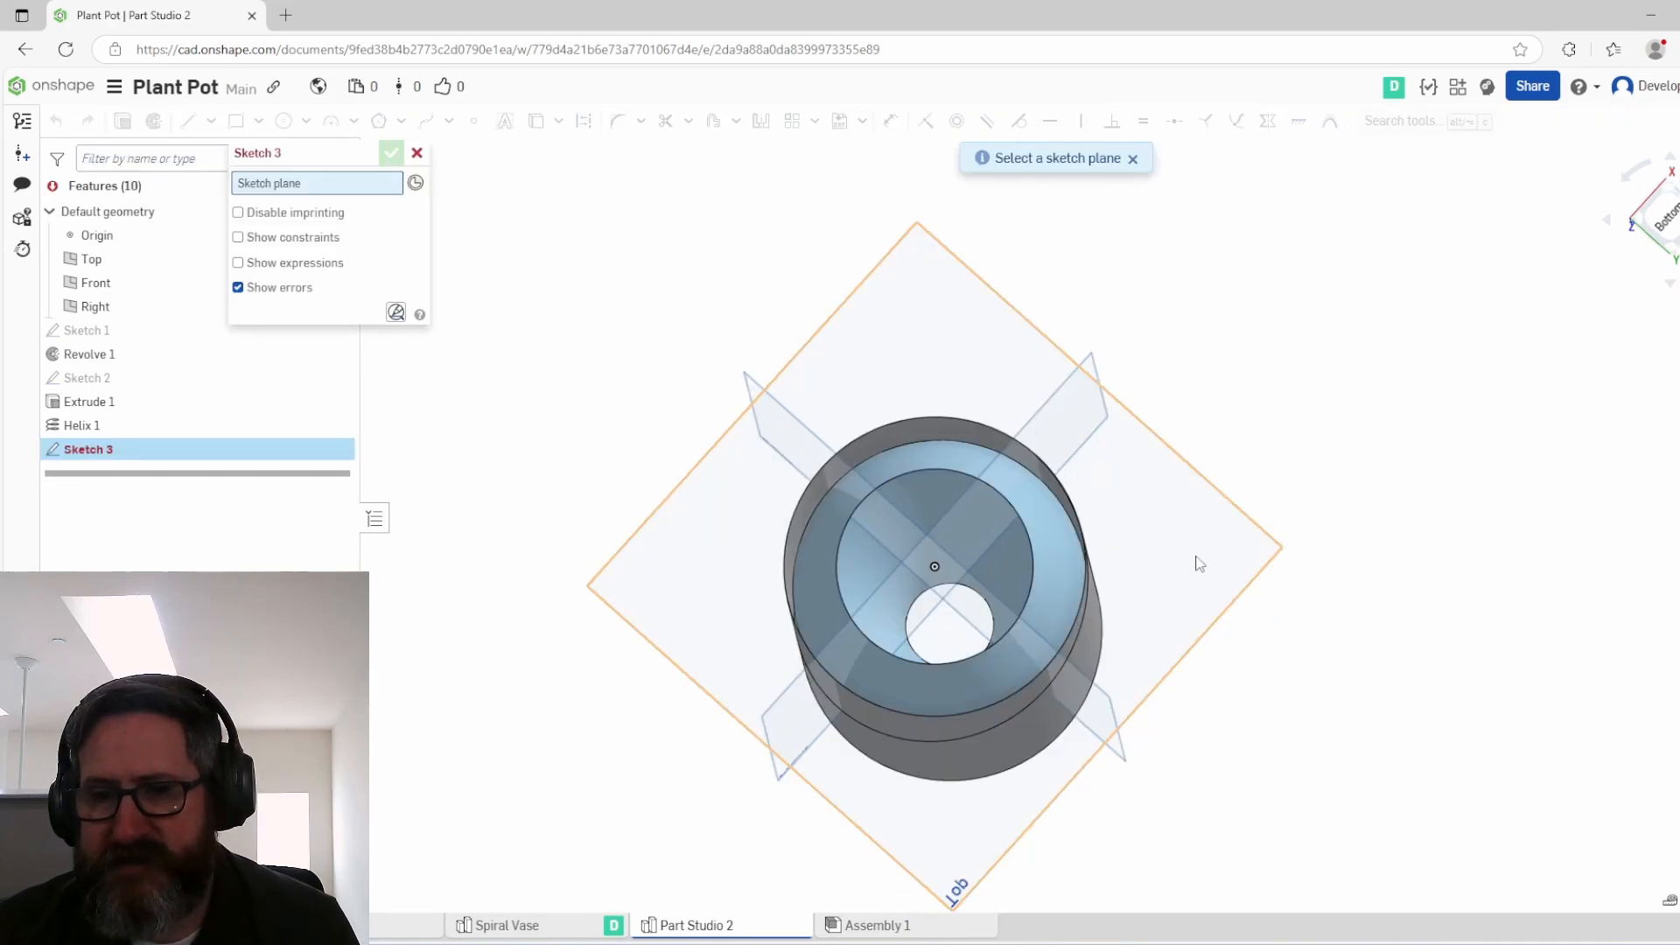
click(1193, 563)
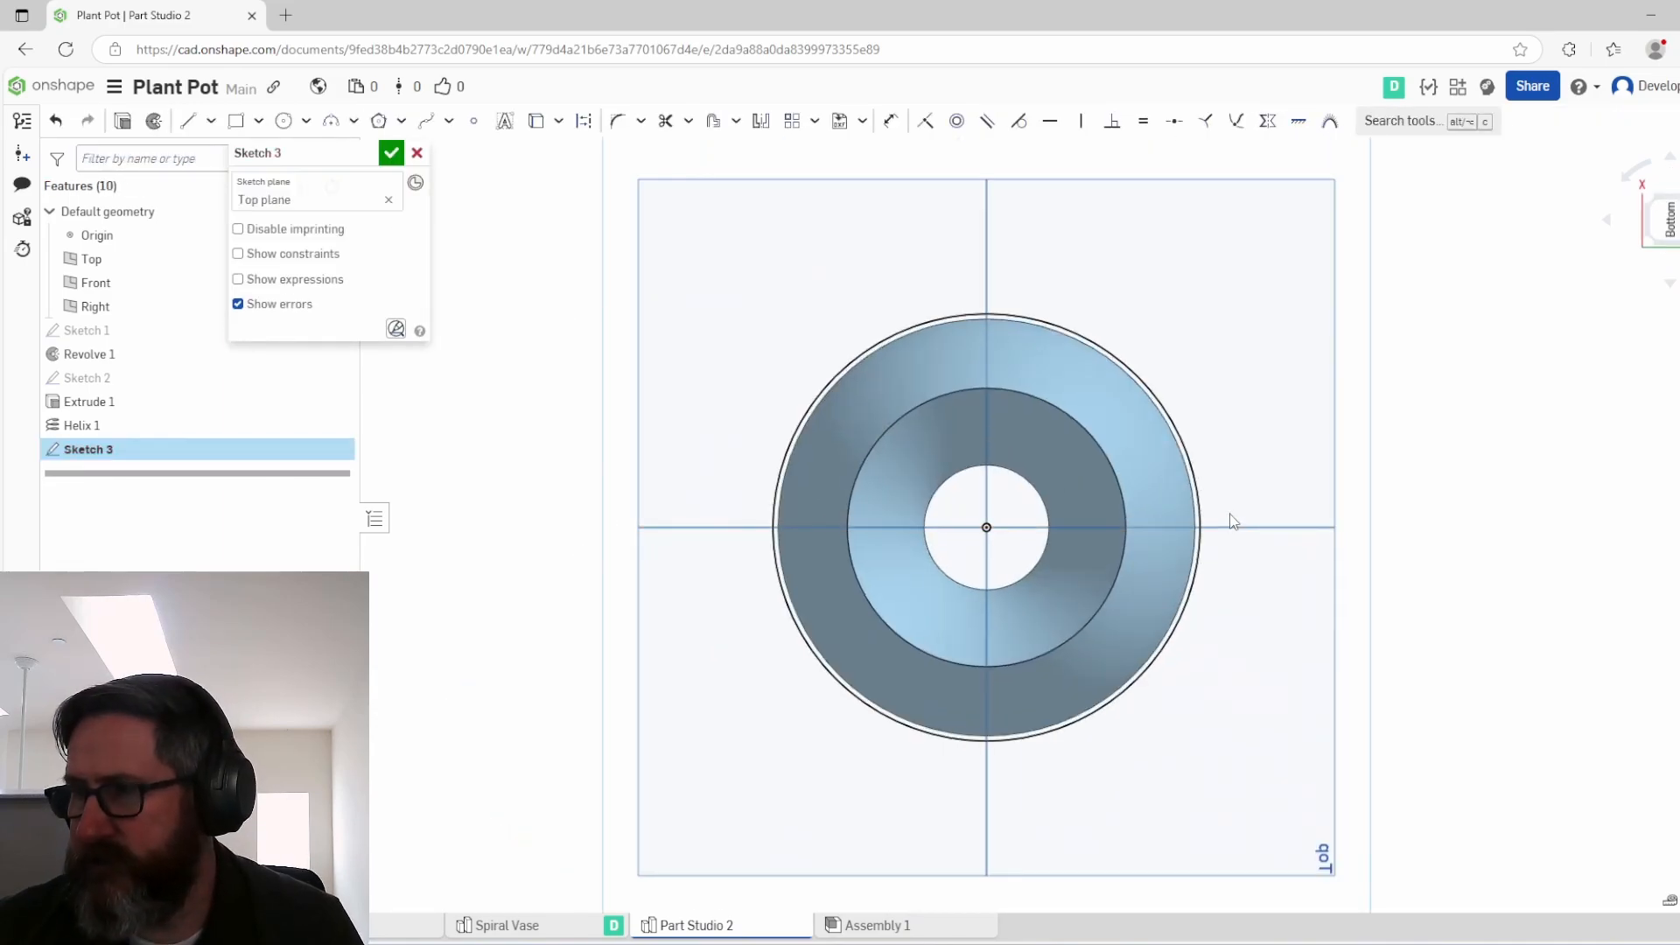
click(204, 125)
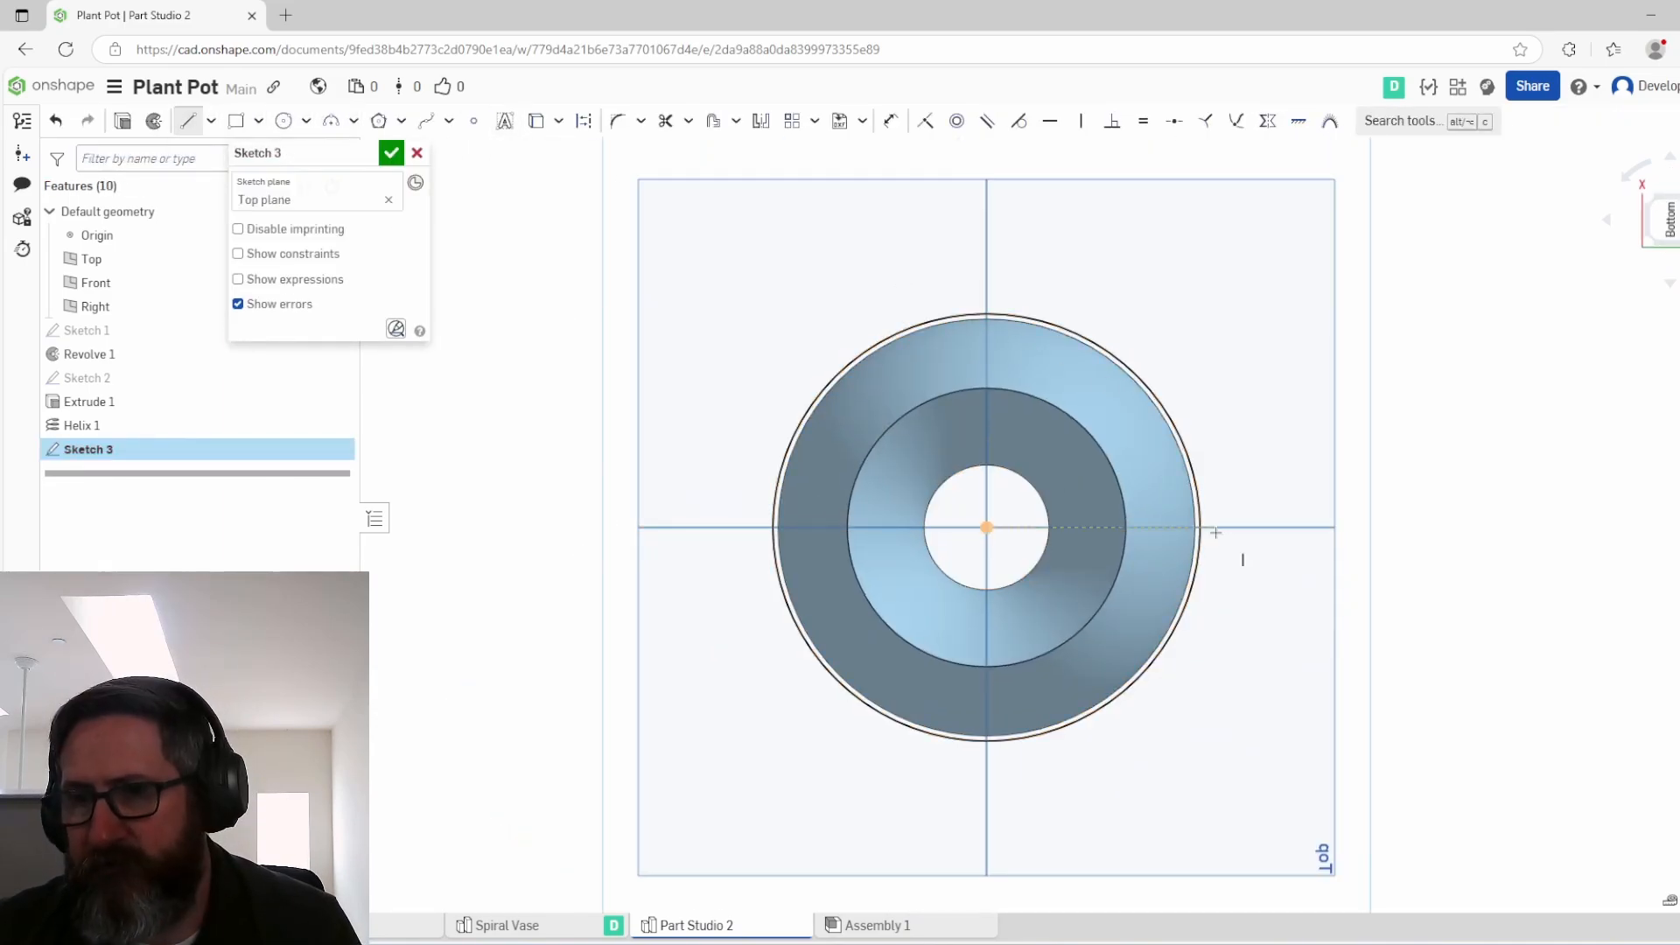
right_click(1042, 528)
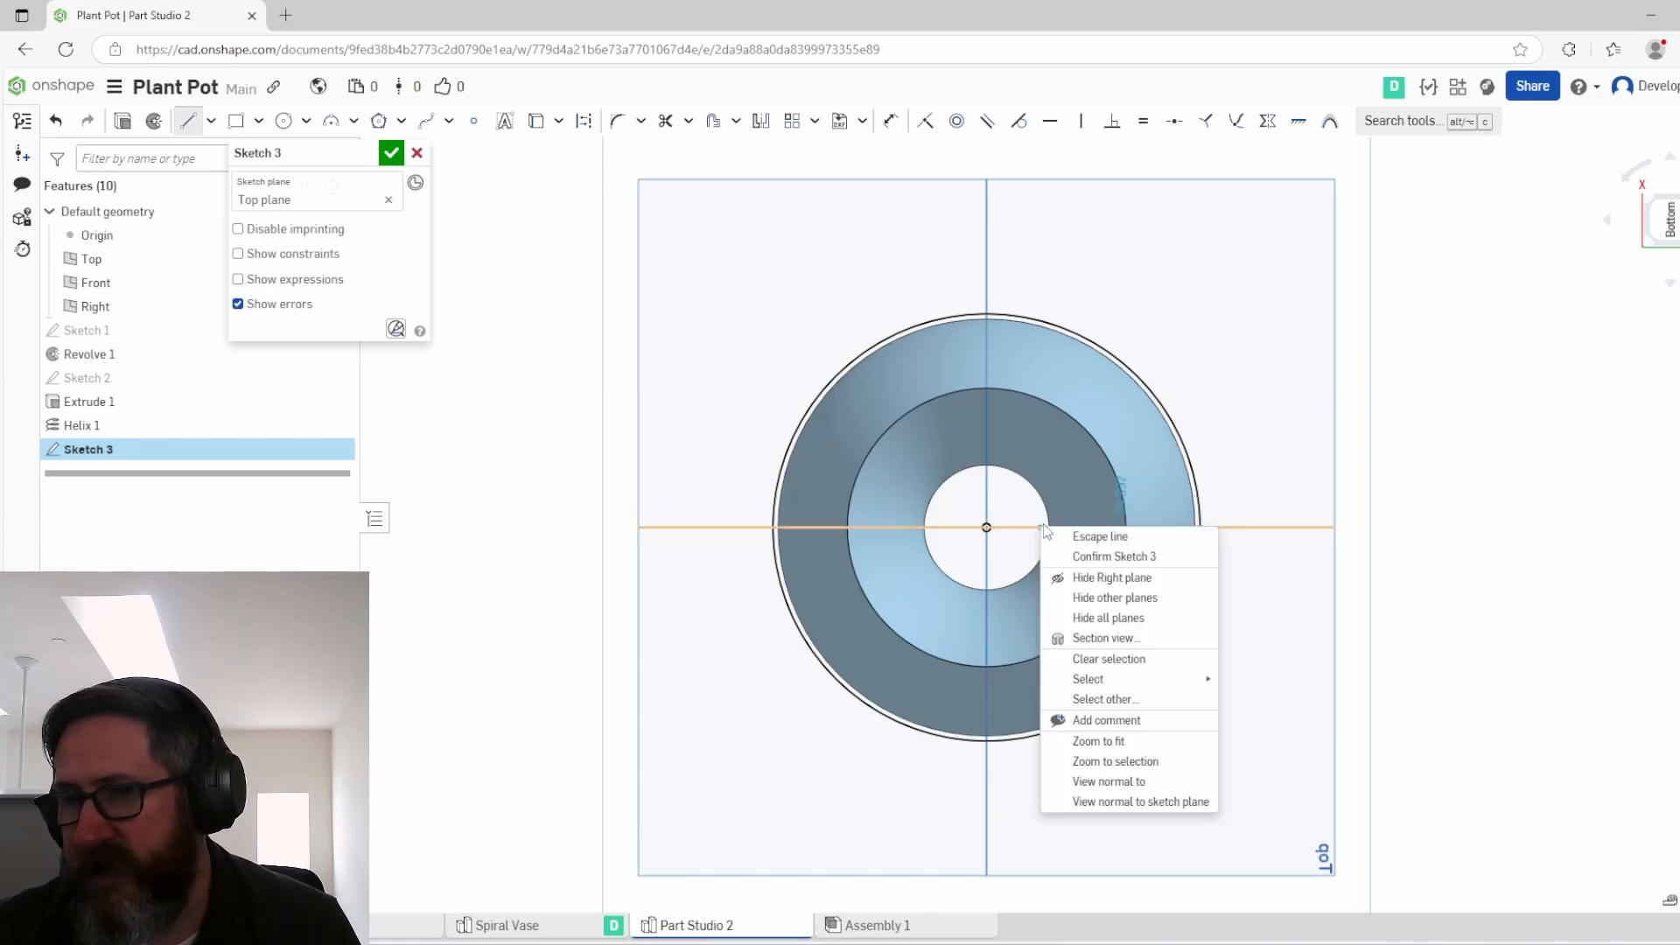
click(1063, 533)
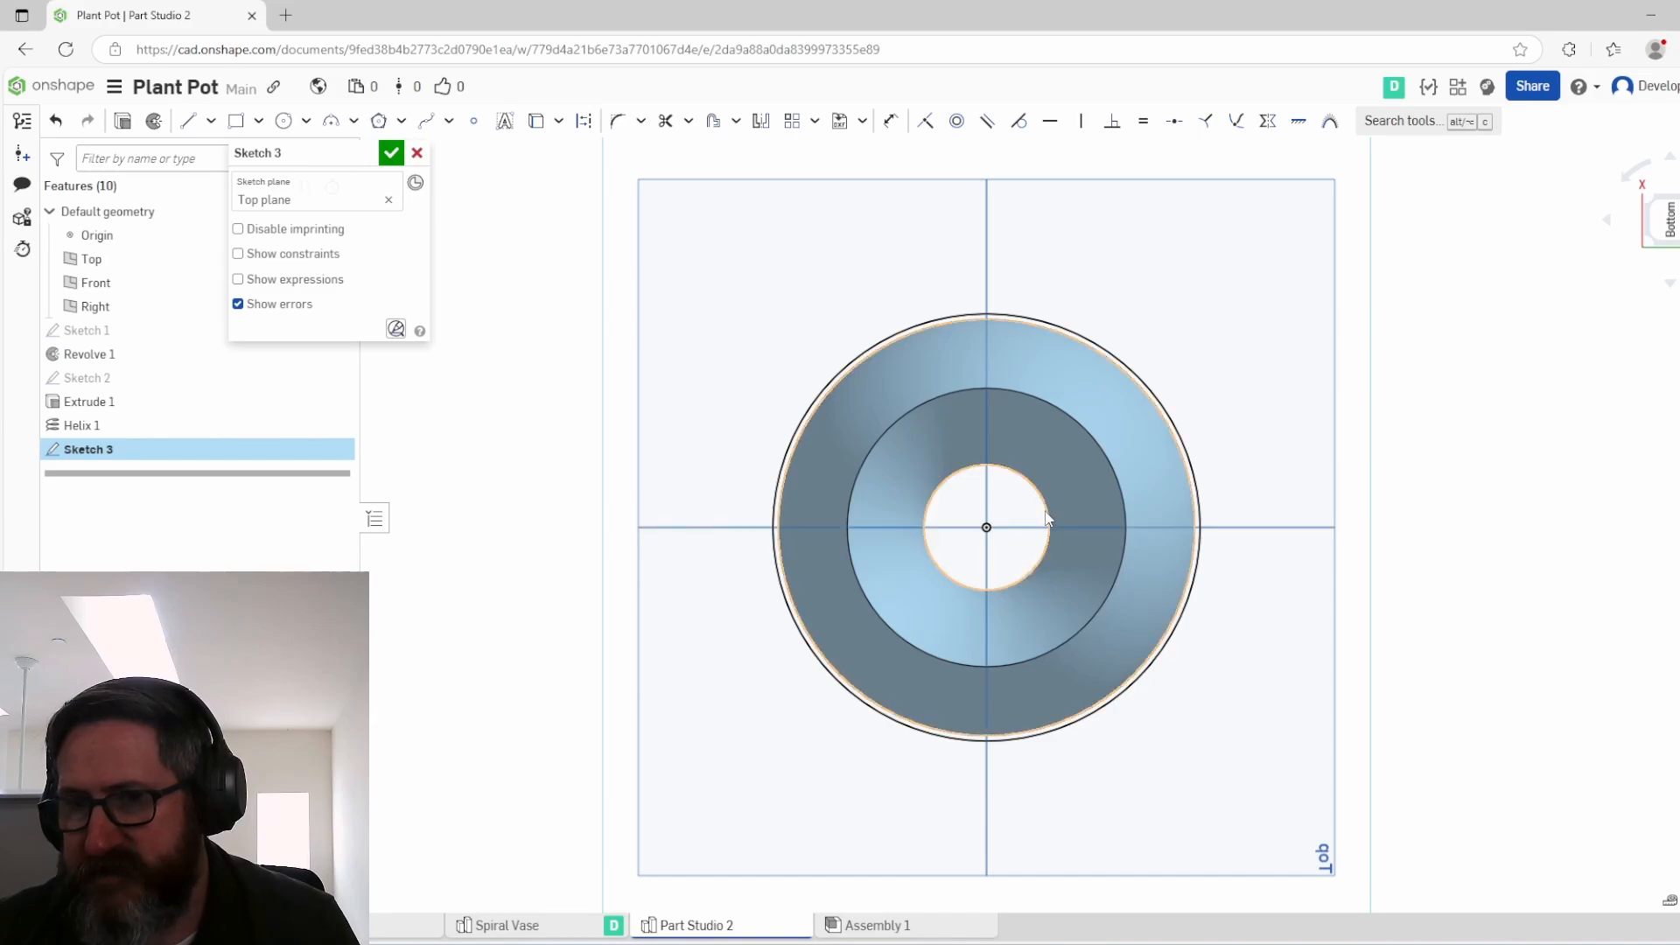
Step: Sketch a 33 mm line from the outer cylinder edge straight inward toward the origin, and finish the sketch
key(l)
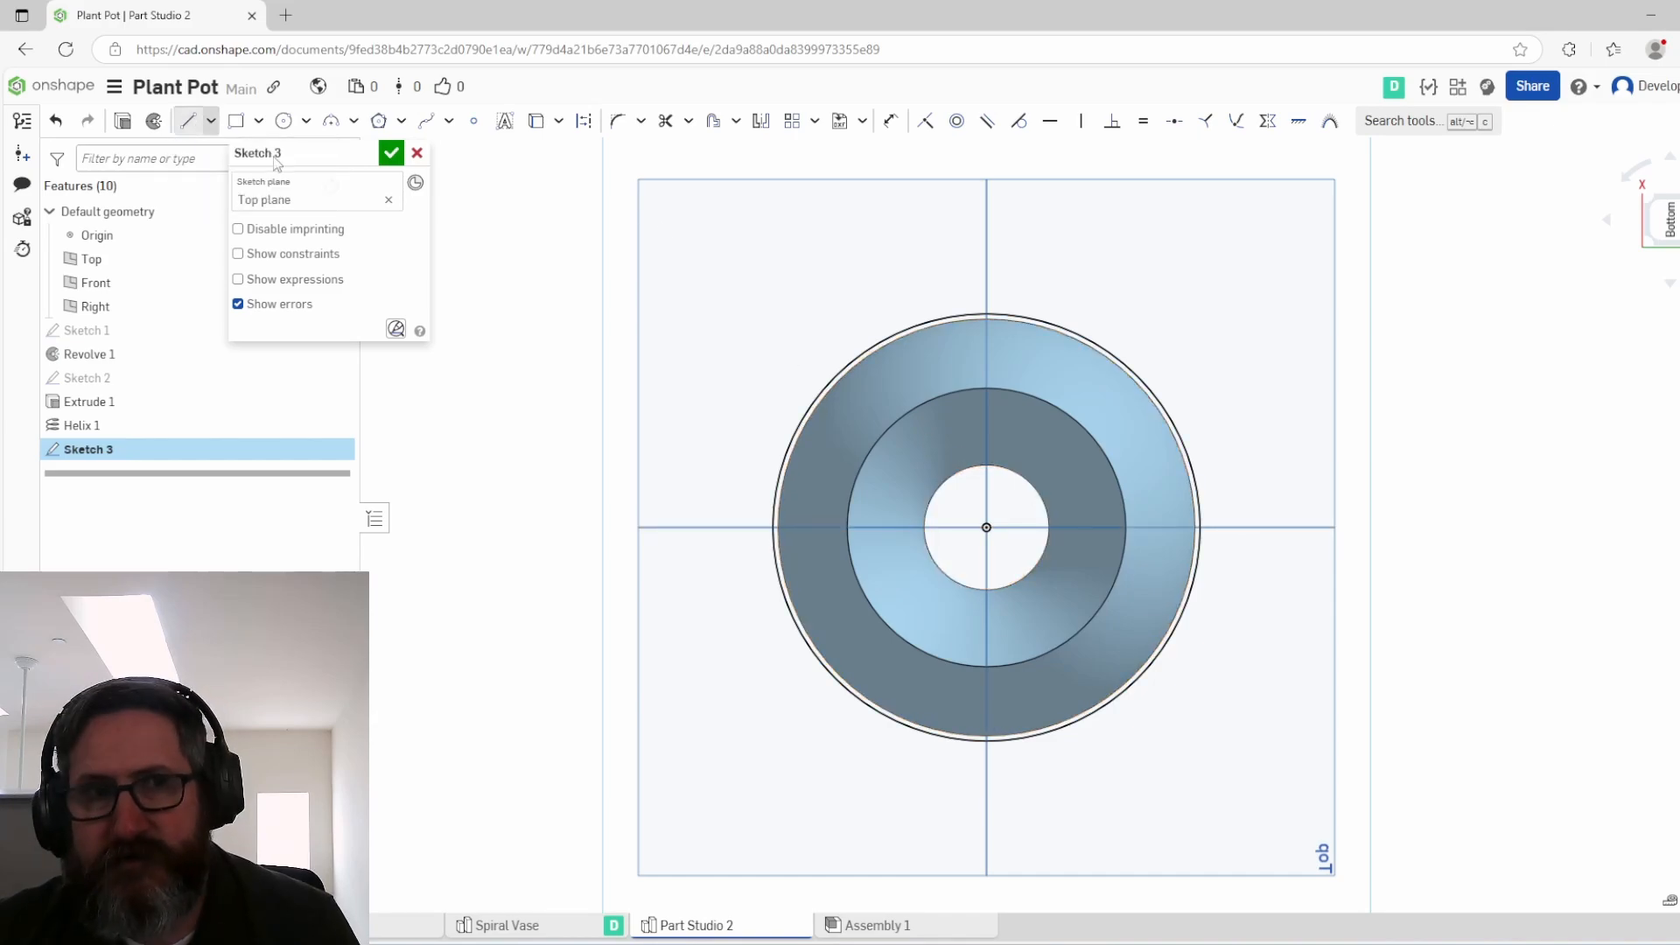
click(1201, 526)
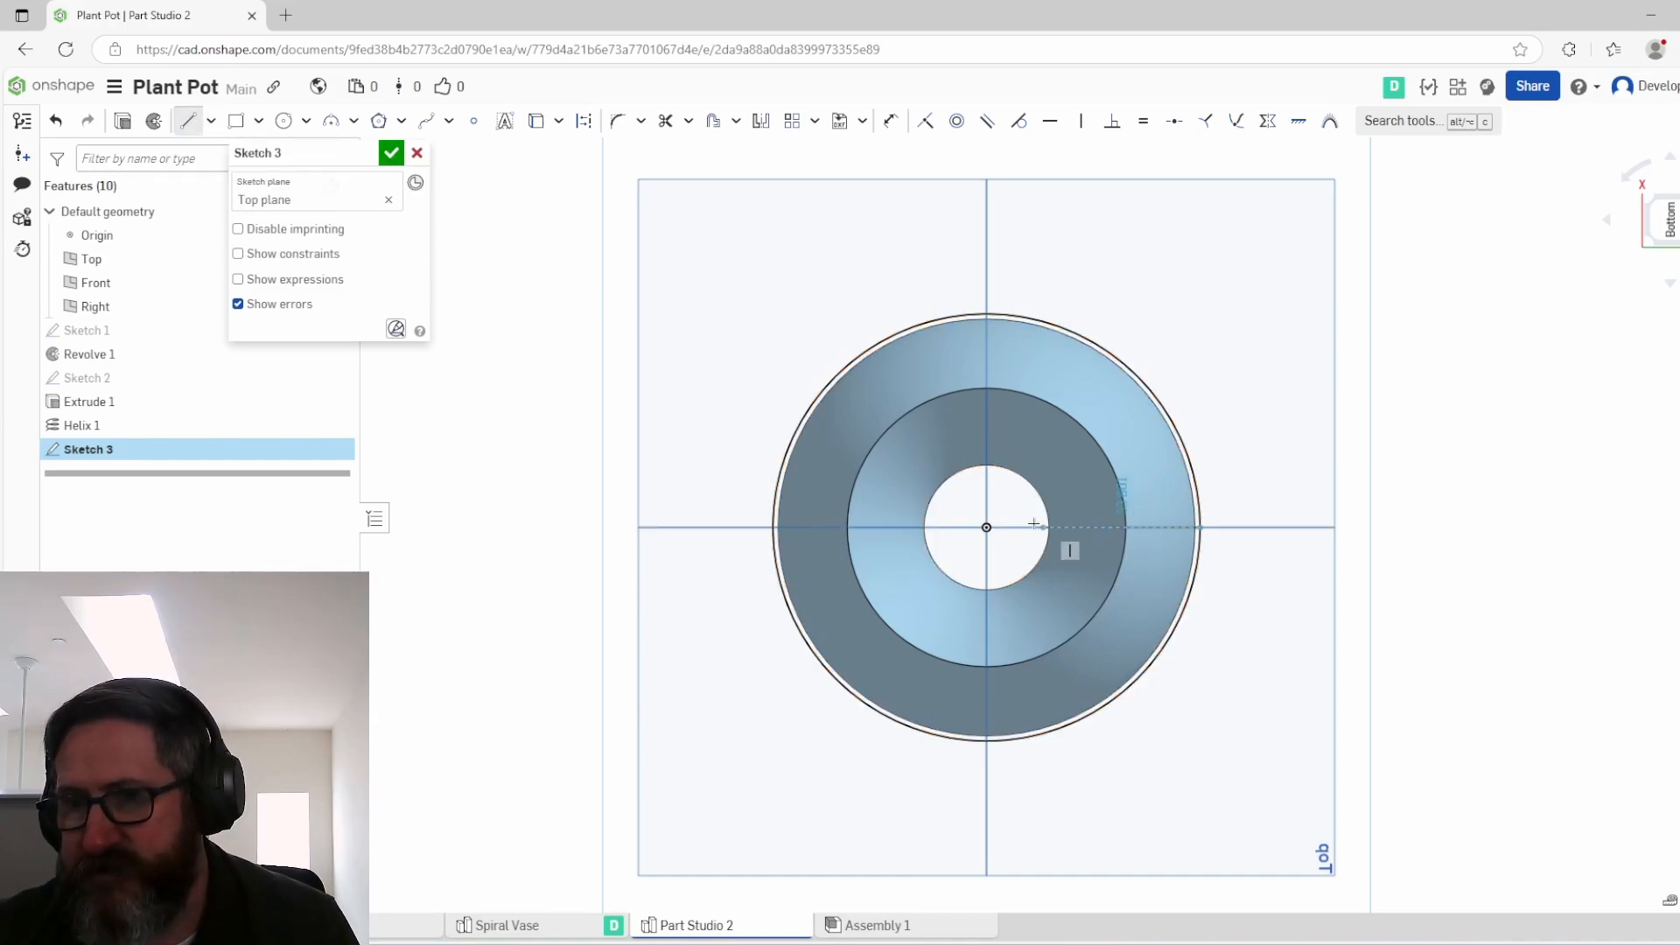
click(986, 528)
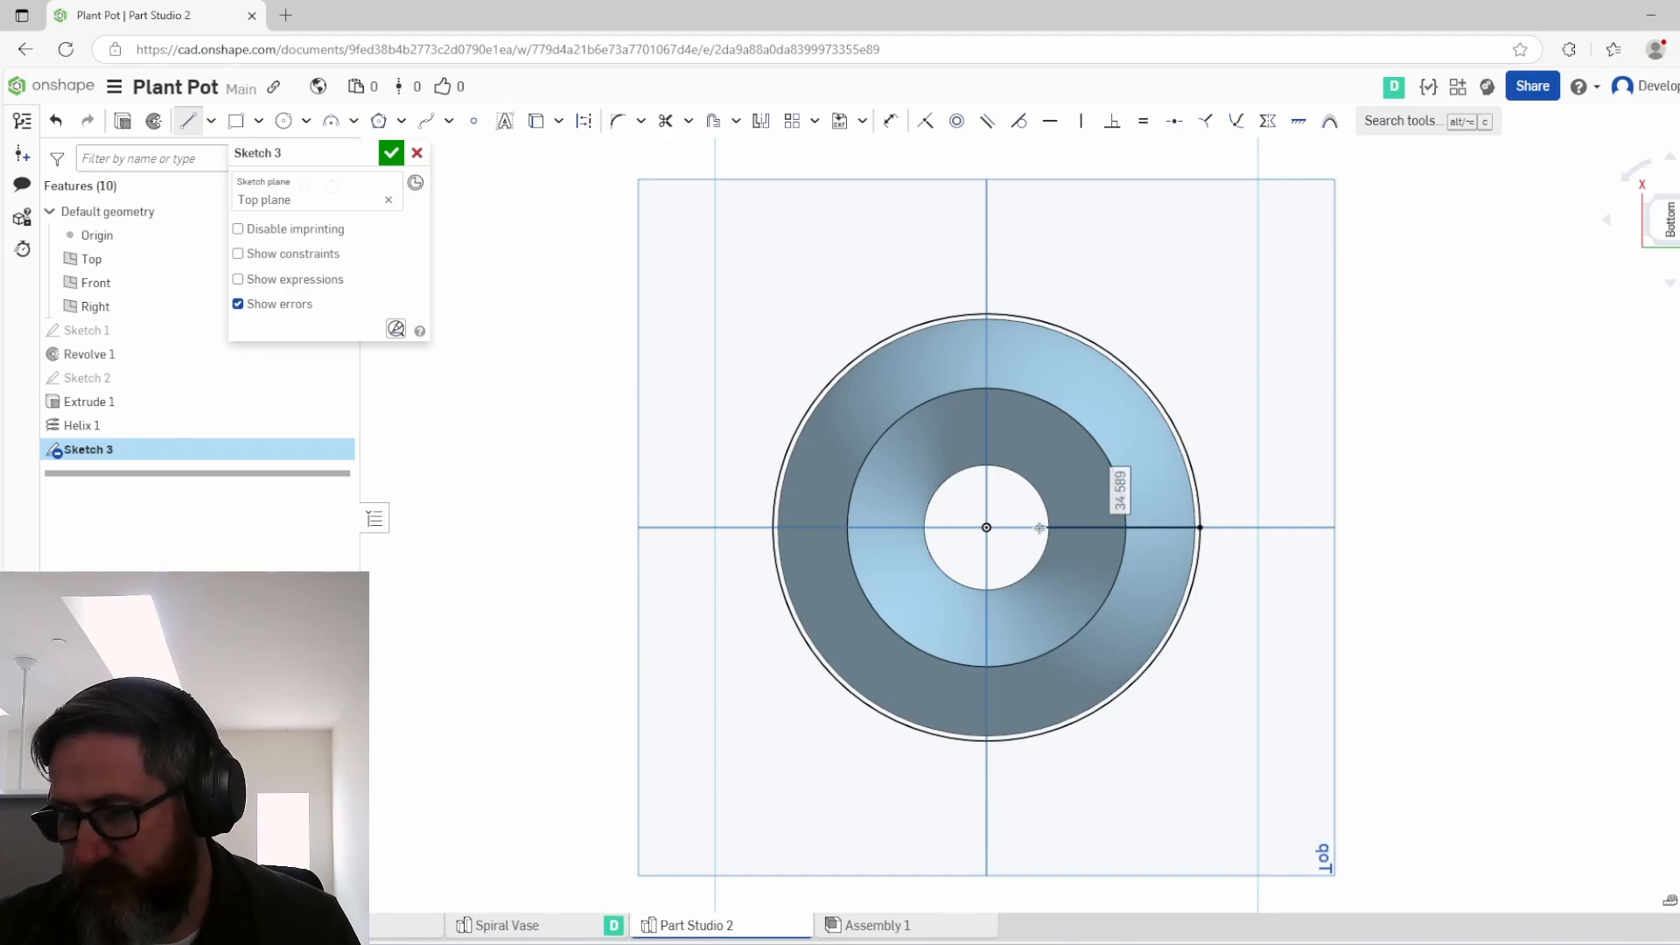
click(1048, 528)
scroll(1070, 555, up, 5)
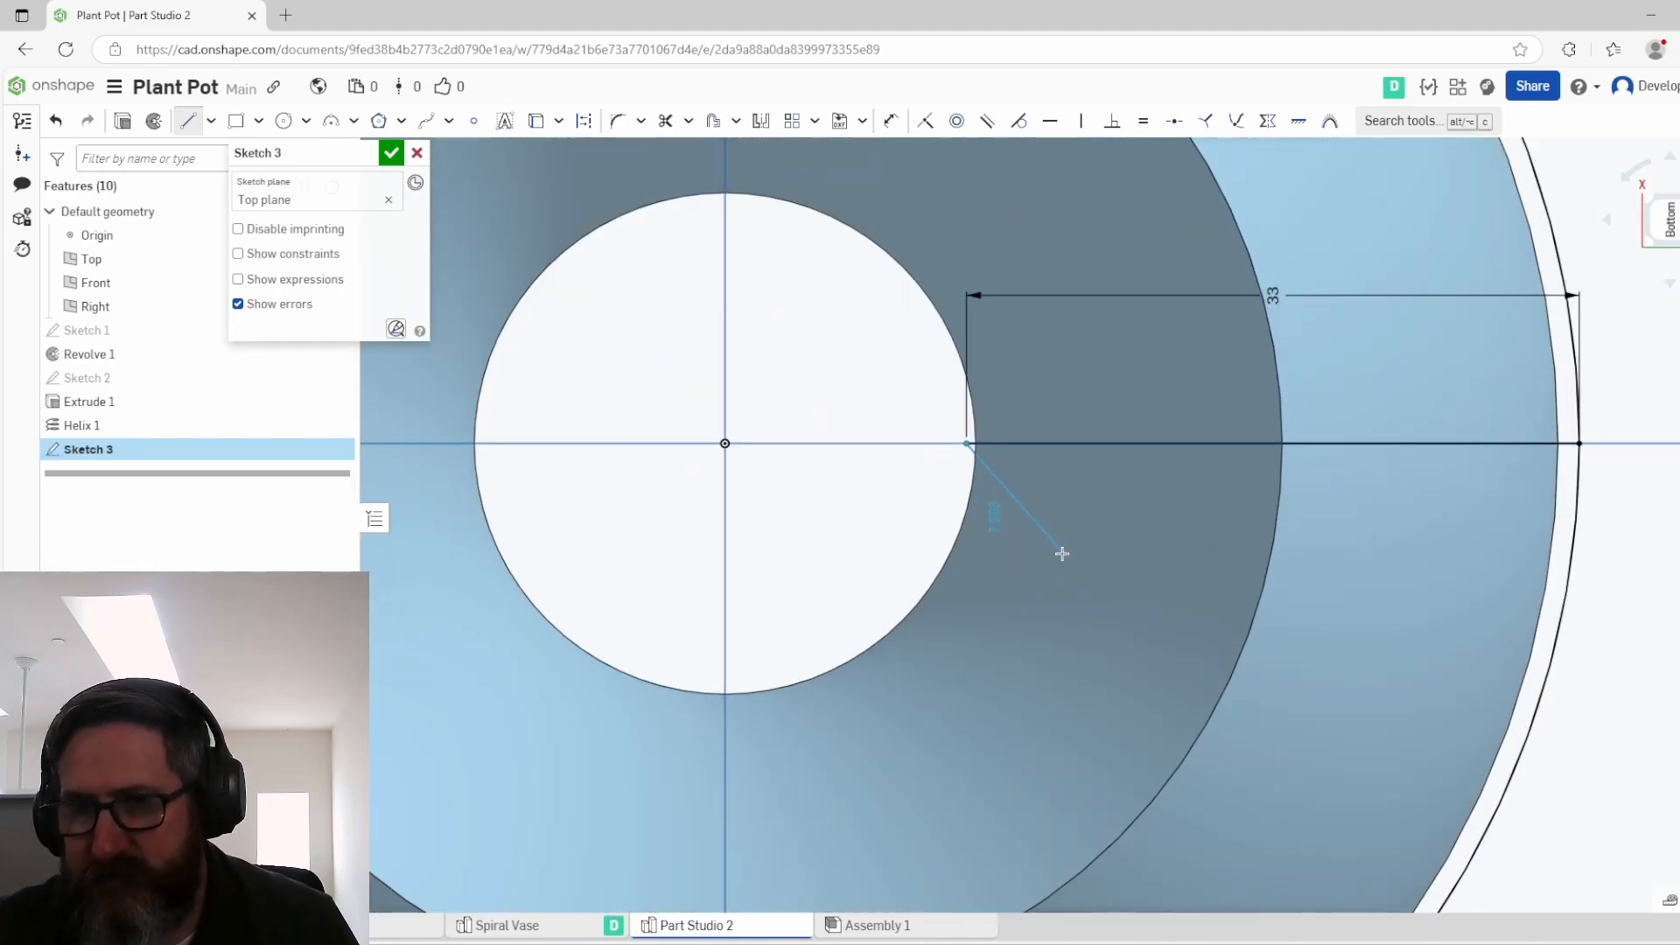
key(Escape)
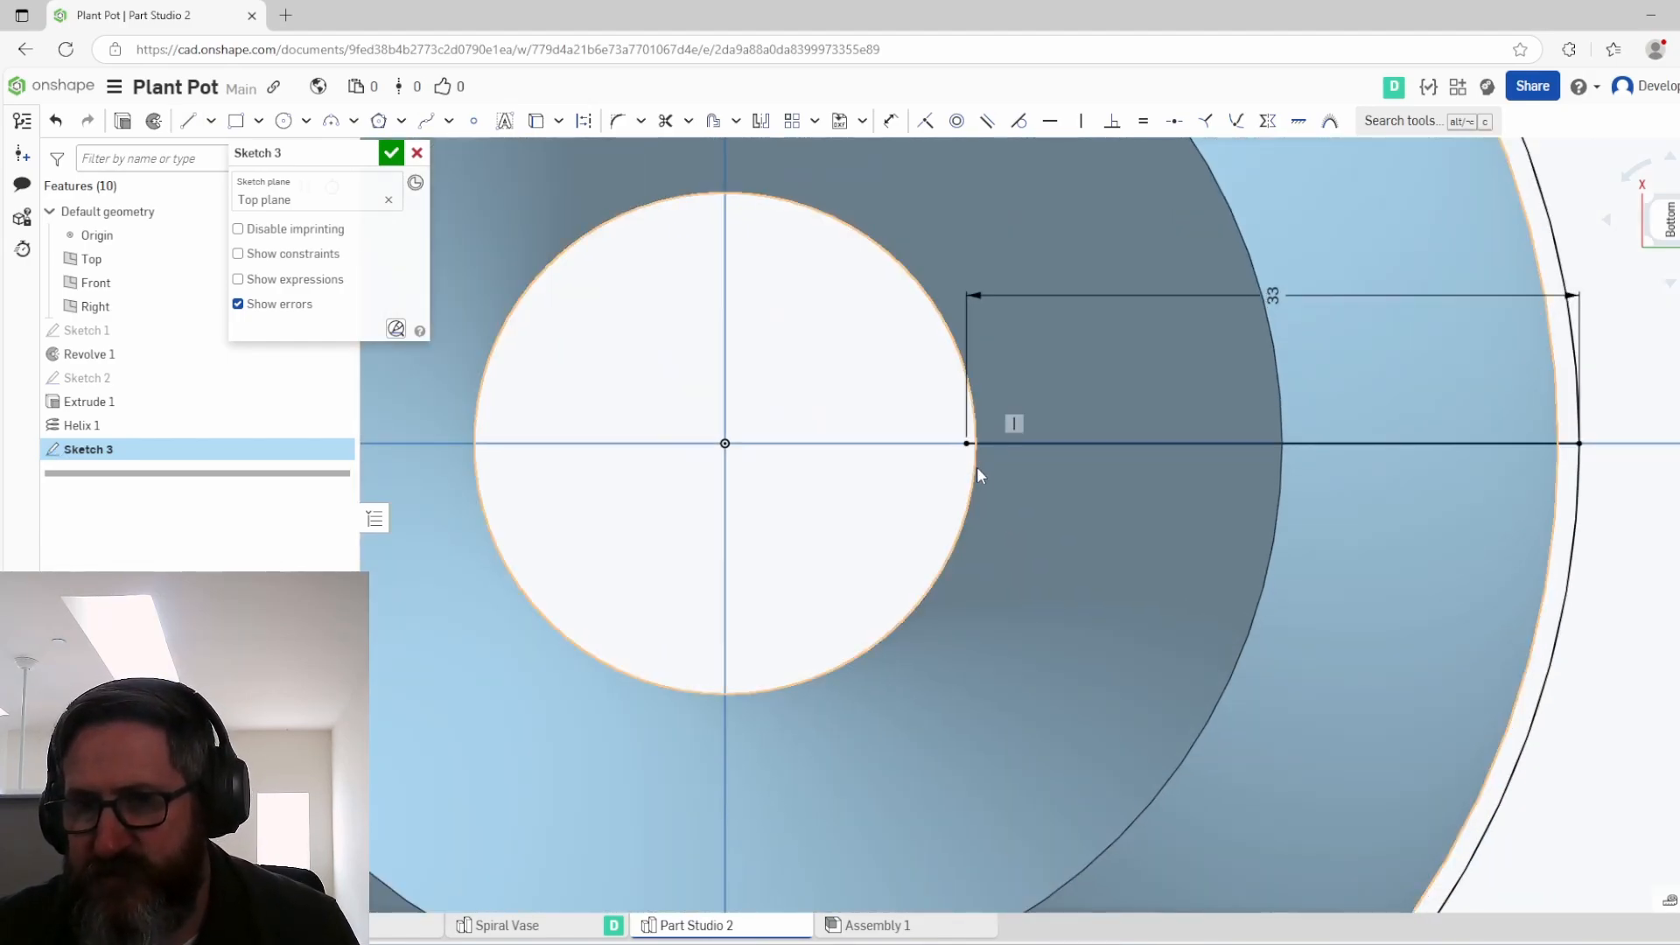
scroll(973, 474, down, 5)
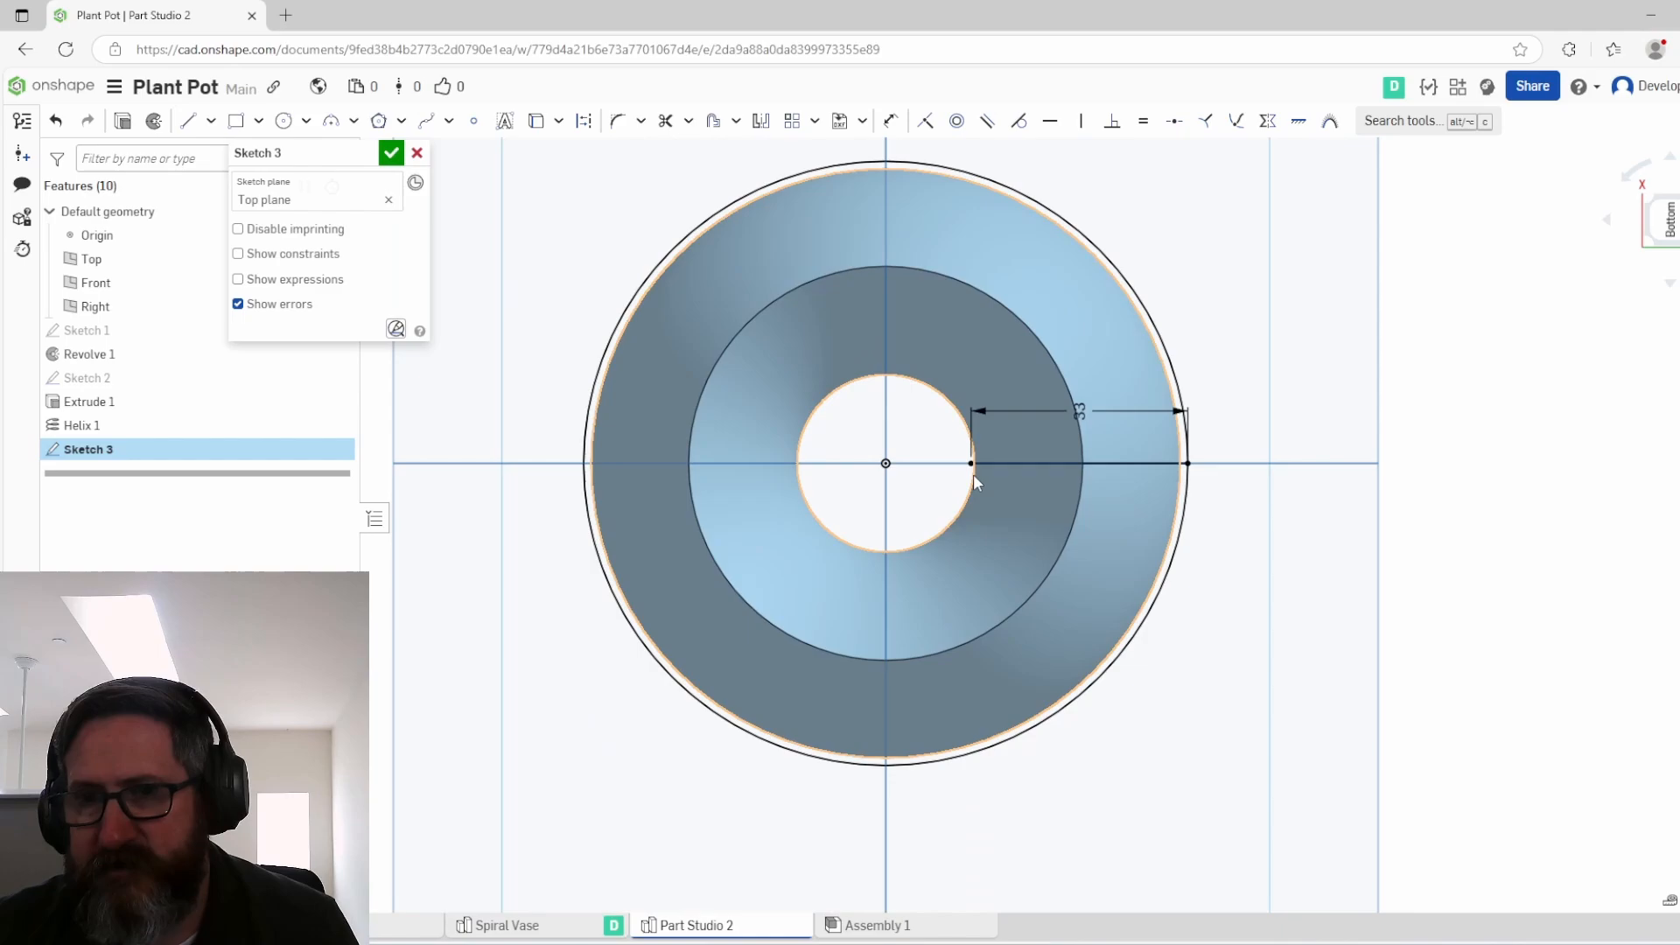
click(391, 155)
Step: Sweep the 33 mm line along the helix as a new surface, and hide the surrounding cylindrical surface
click(266, 121)
click(1111, 617)
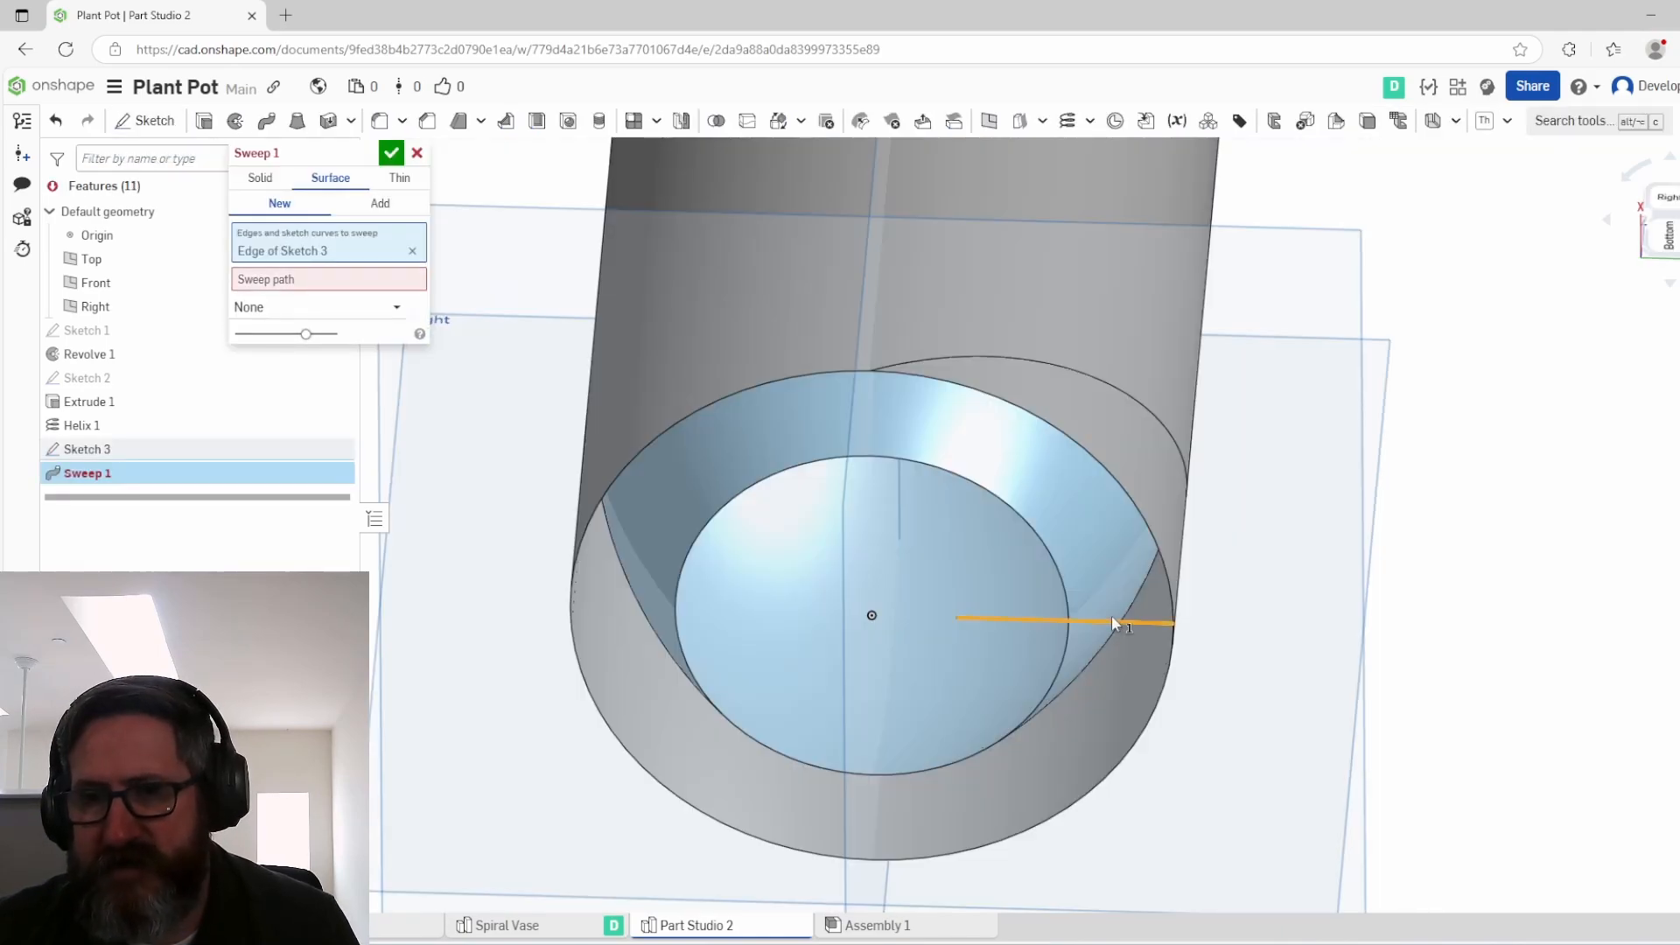
click(328, 279)
click(1073, 374)
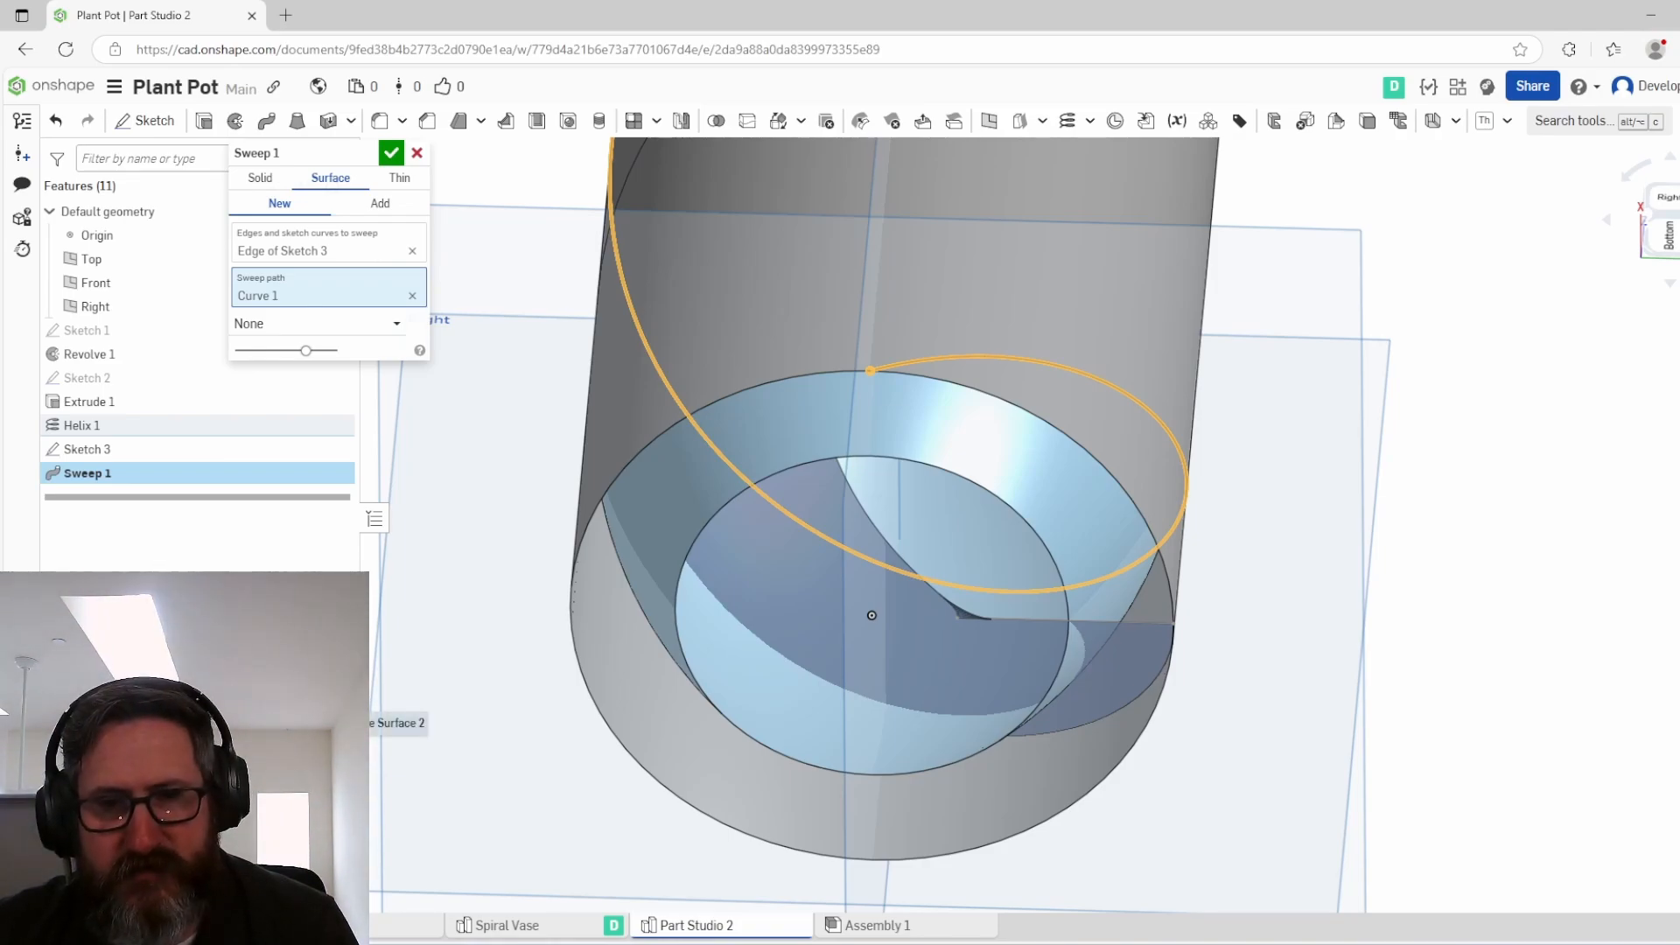
right_drag(372, 710, 557, 603)
scroll(556, 602, up, 3)
scroll(558, 590, down, 6)
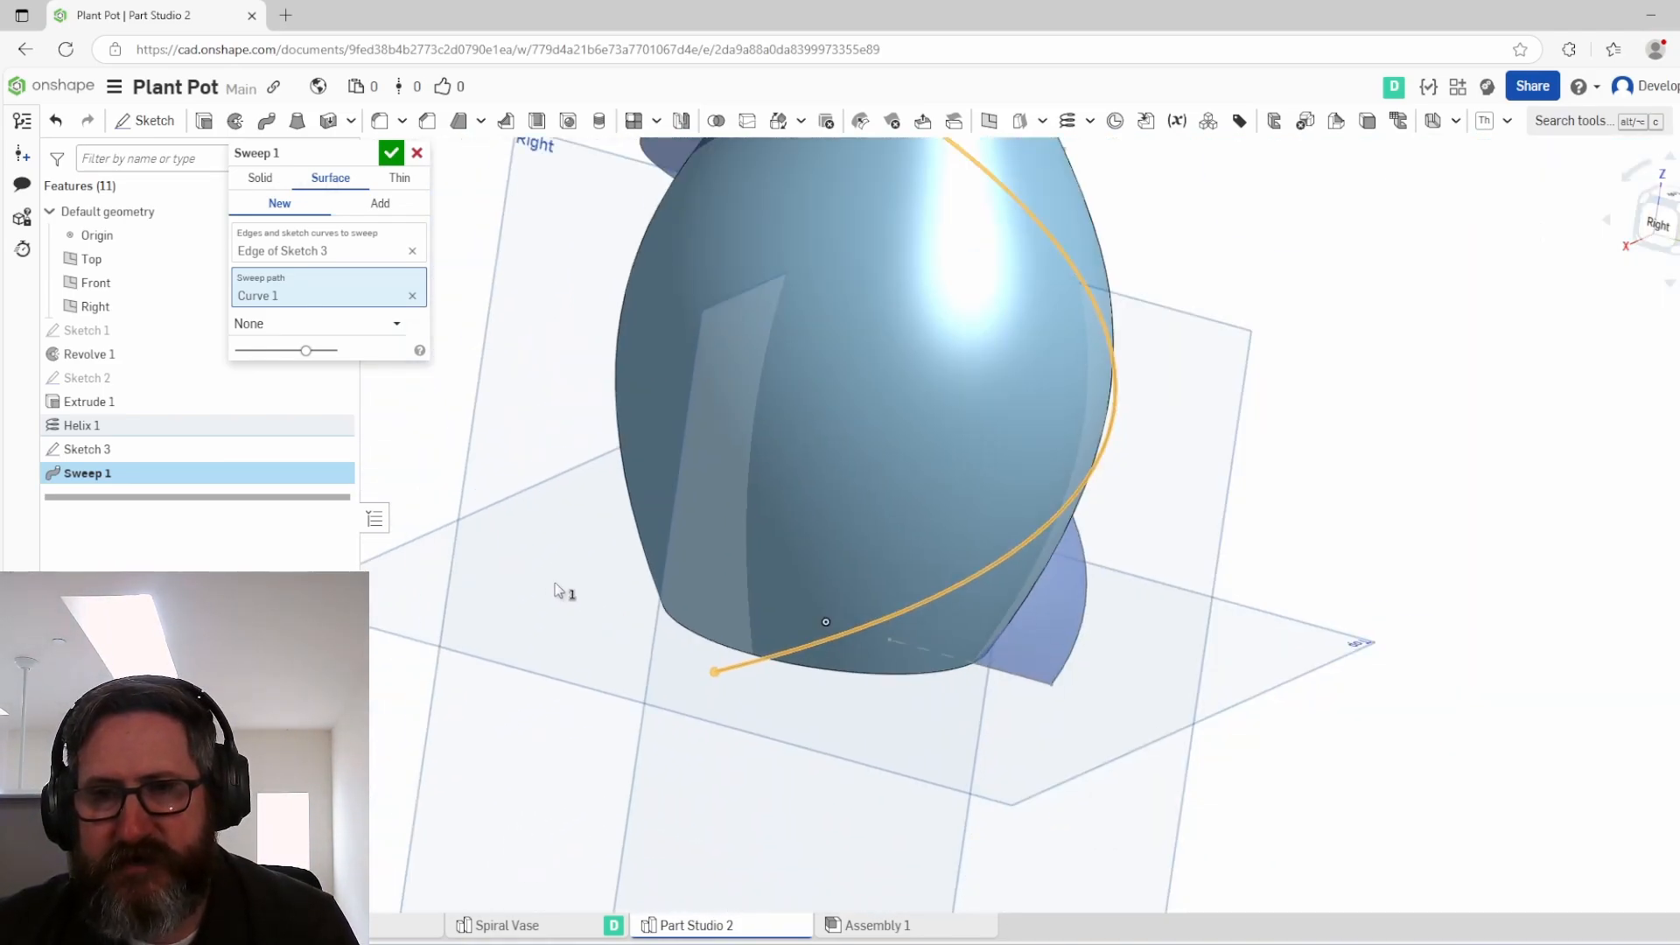
right_drag(578, 540, 543, 638)
key(Return)
Step: Set up a part split of the swept spiral surface, using the revolved vase surface as the splitting entity
right_drag(989, 426, 866, 713)
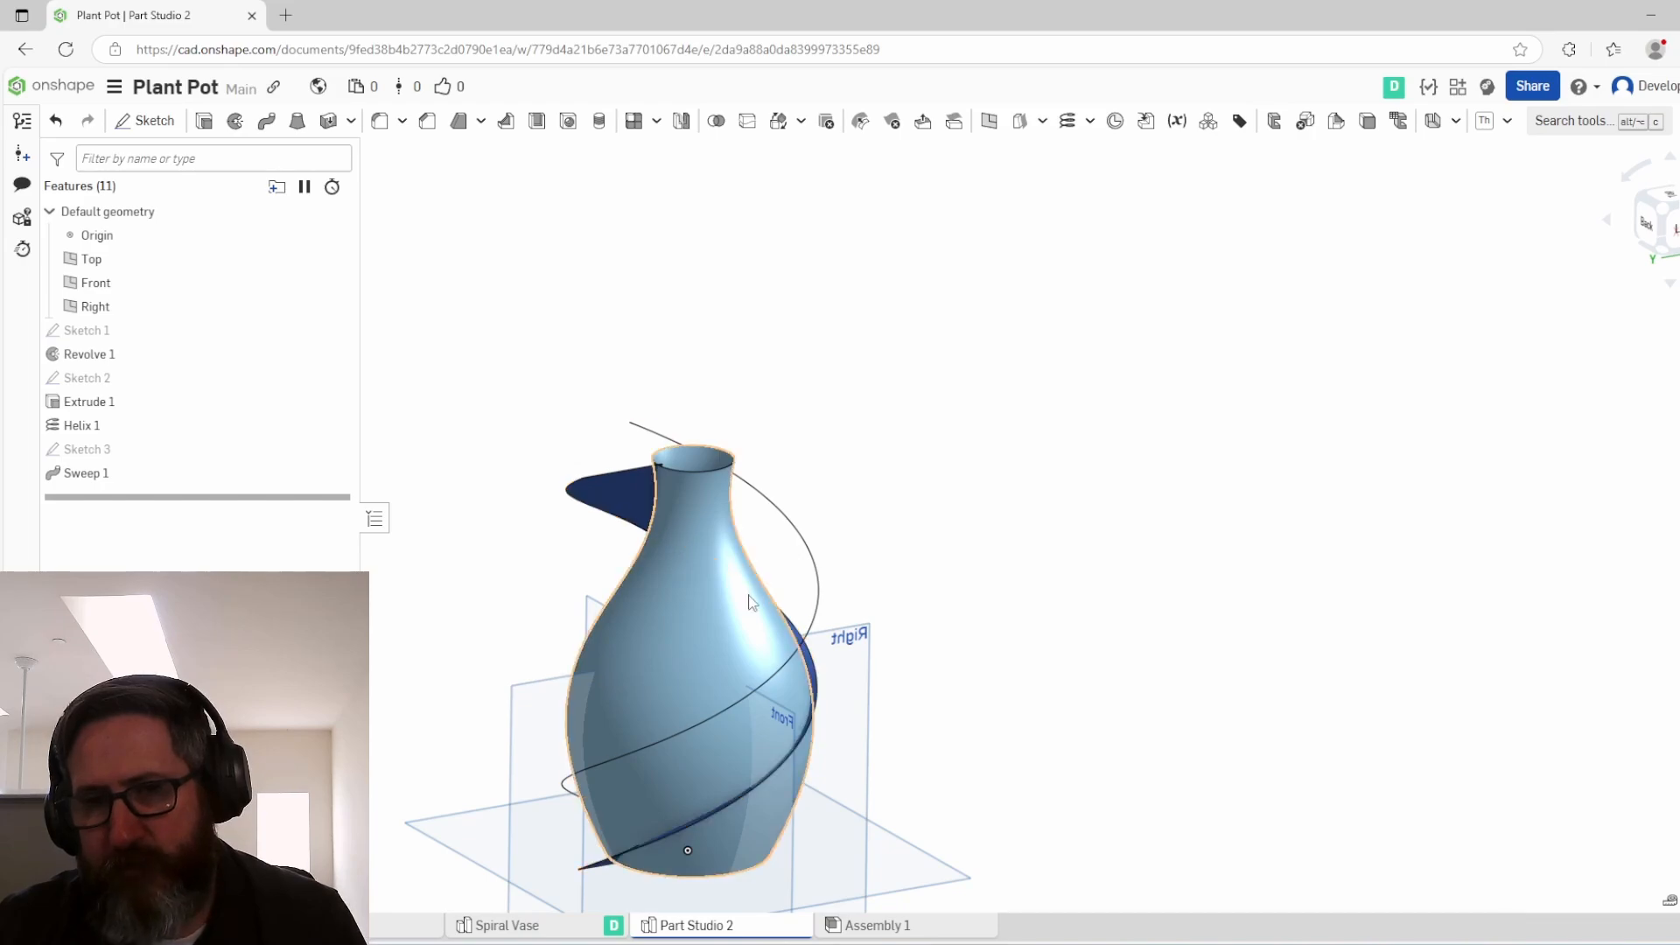
right_drag(814, 681, 647, 565)
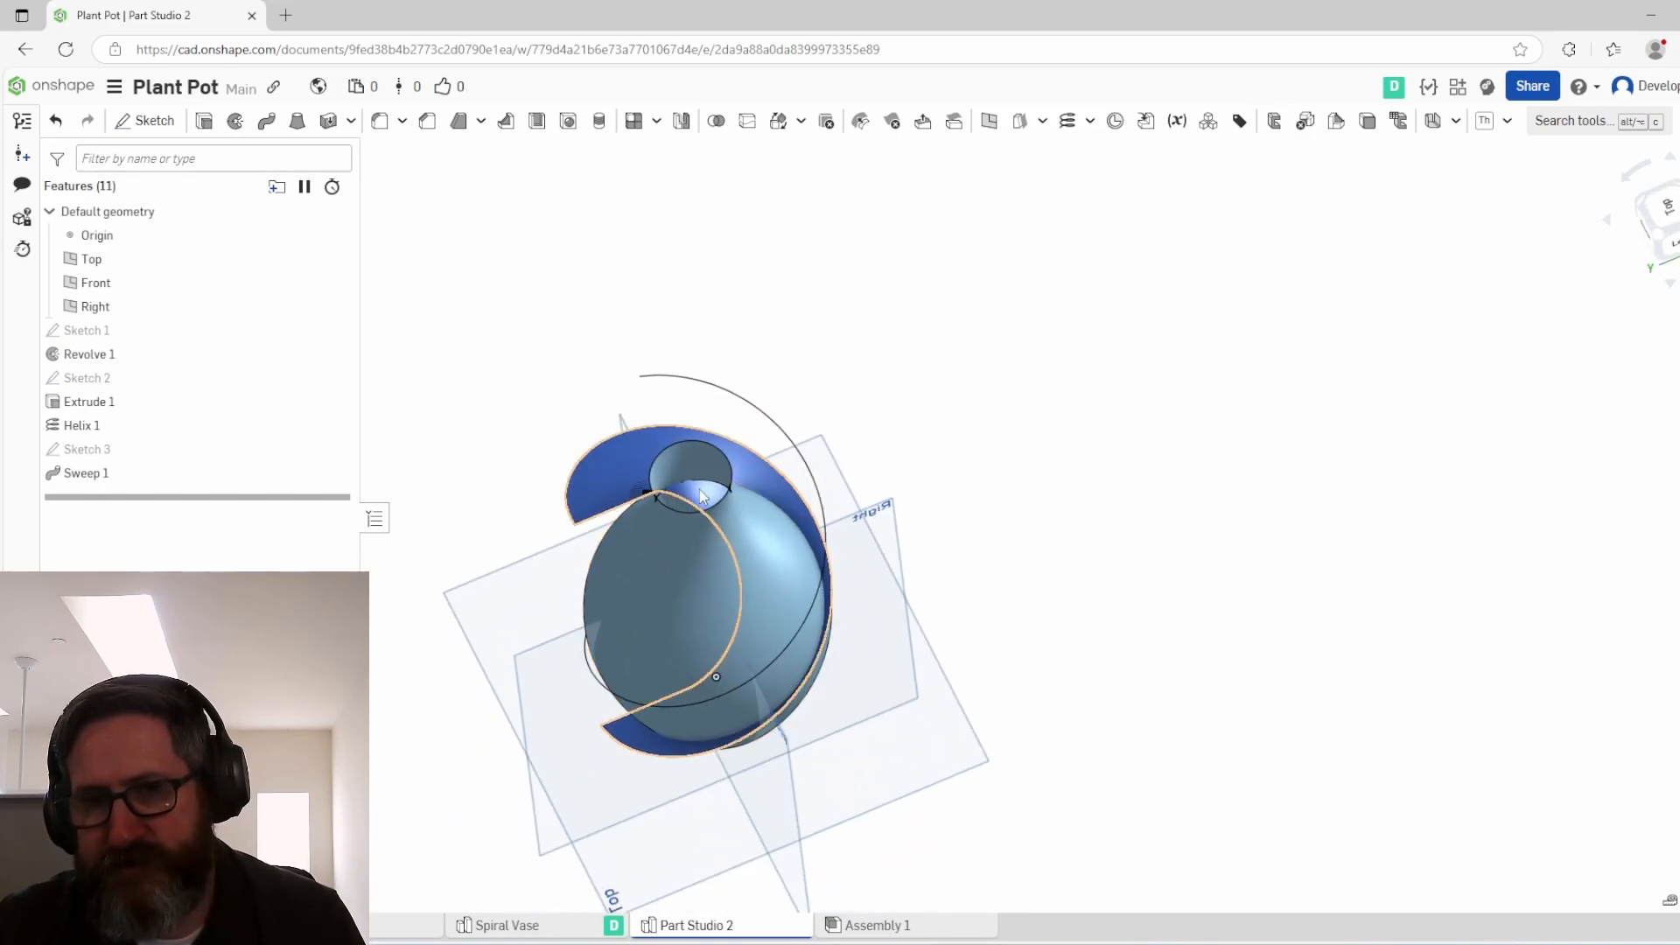
right_drag(670, 504, 648, 401)
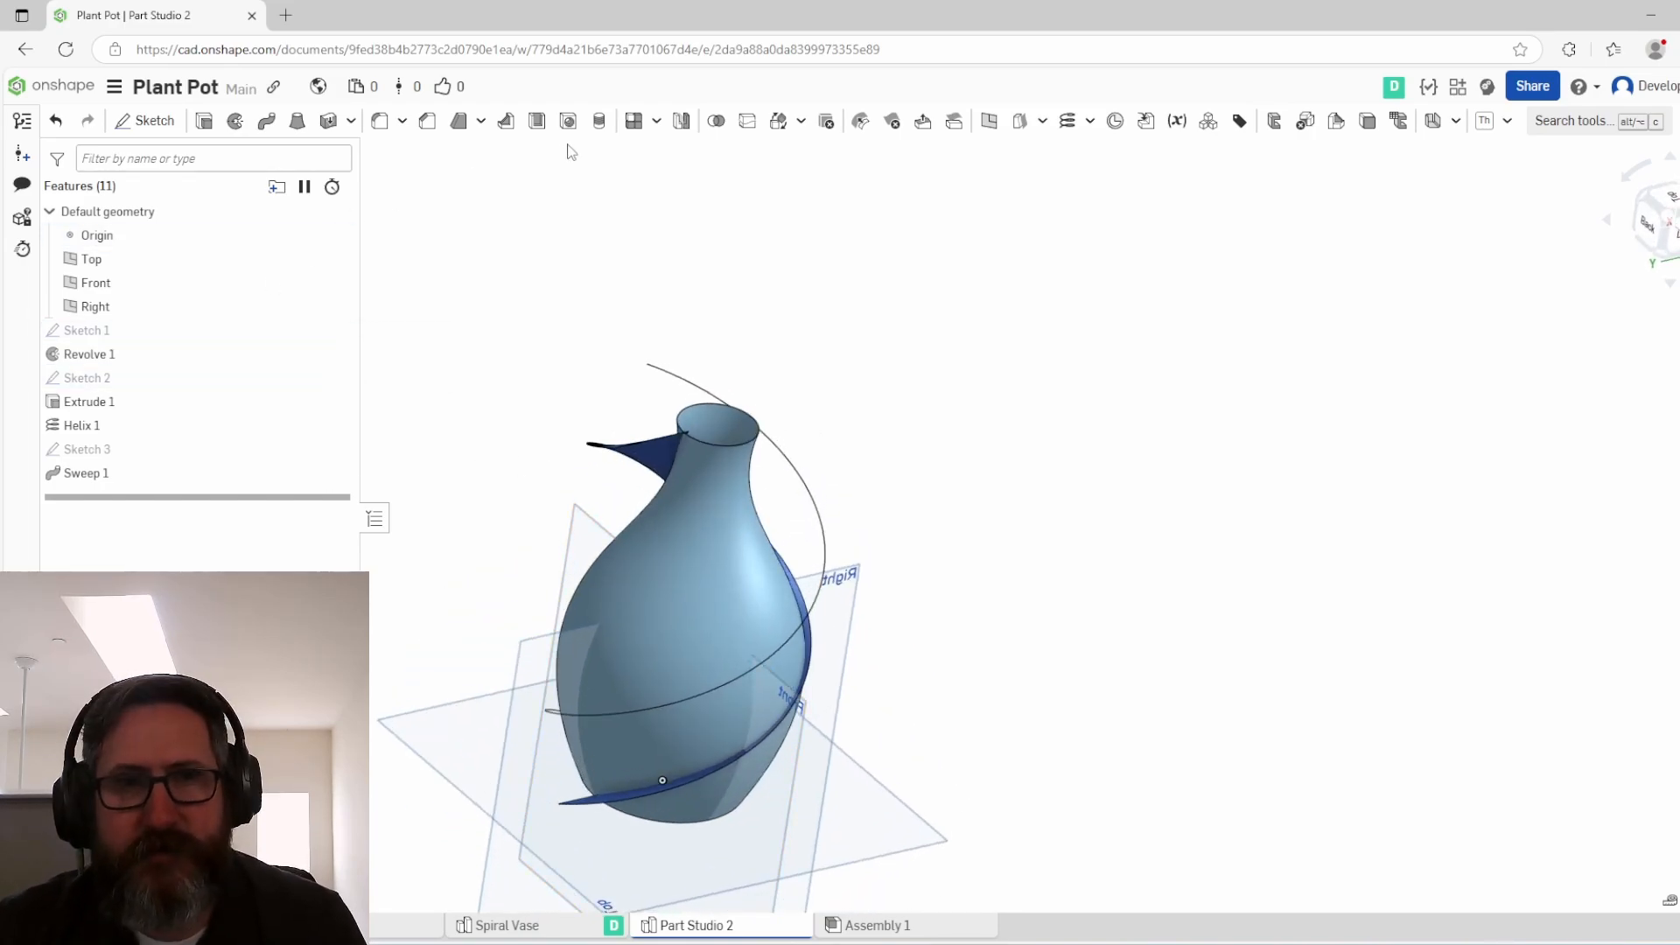
click(746, 121)
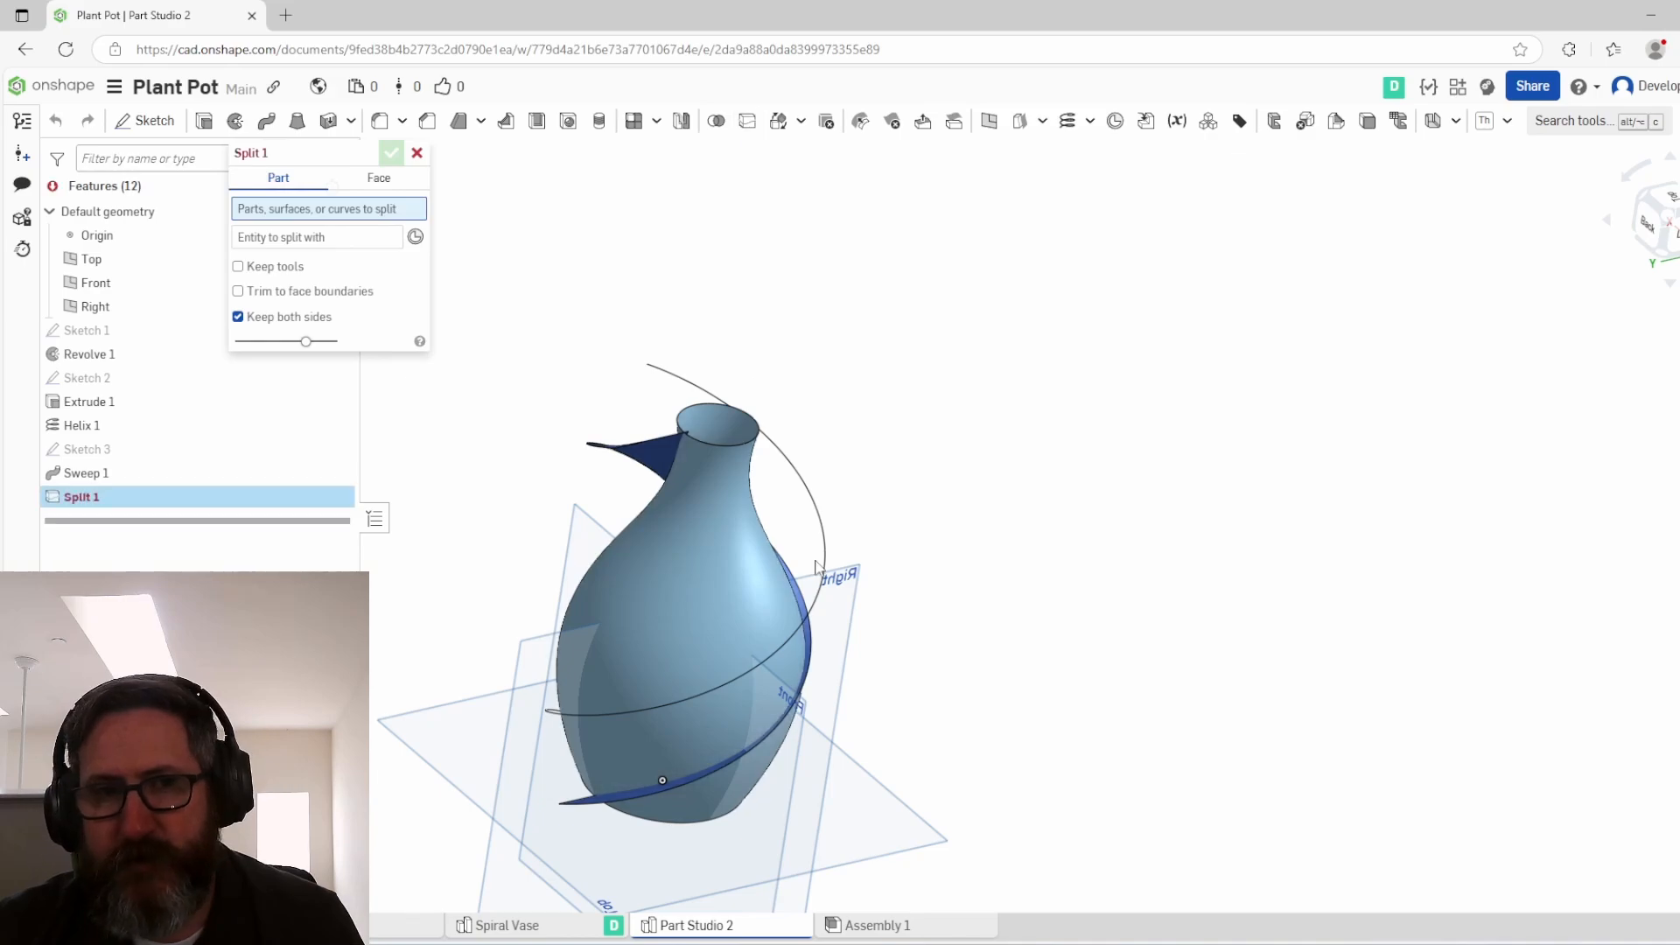
right_drag(820, 568, 579, 362)
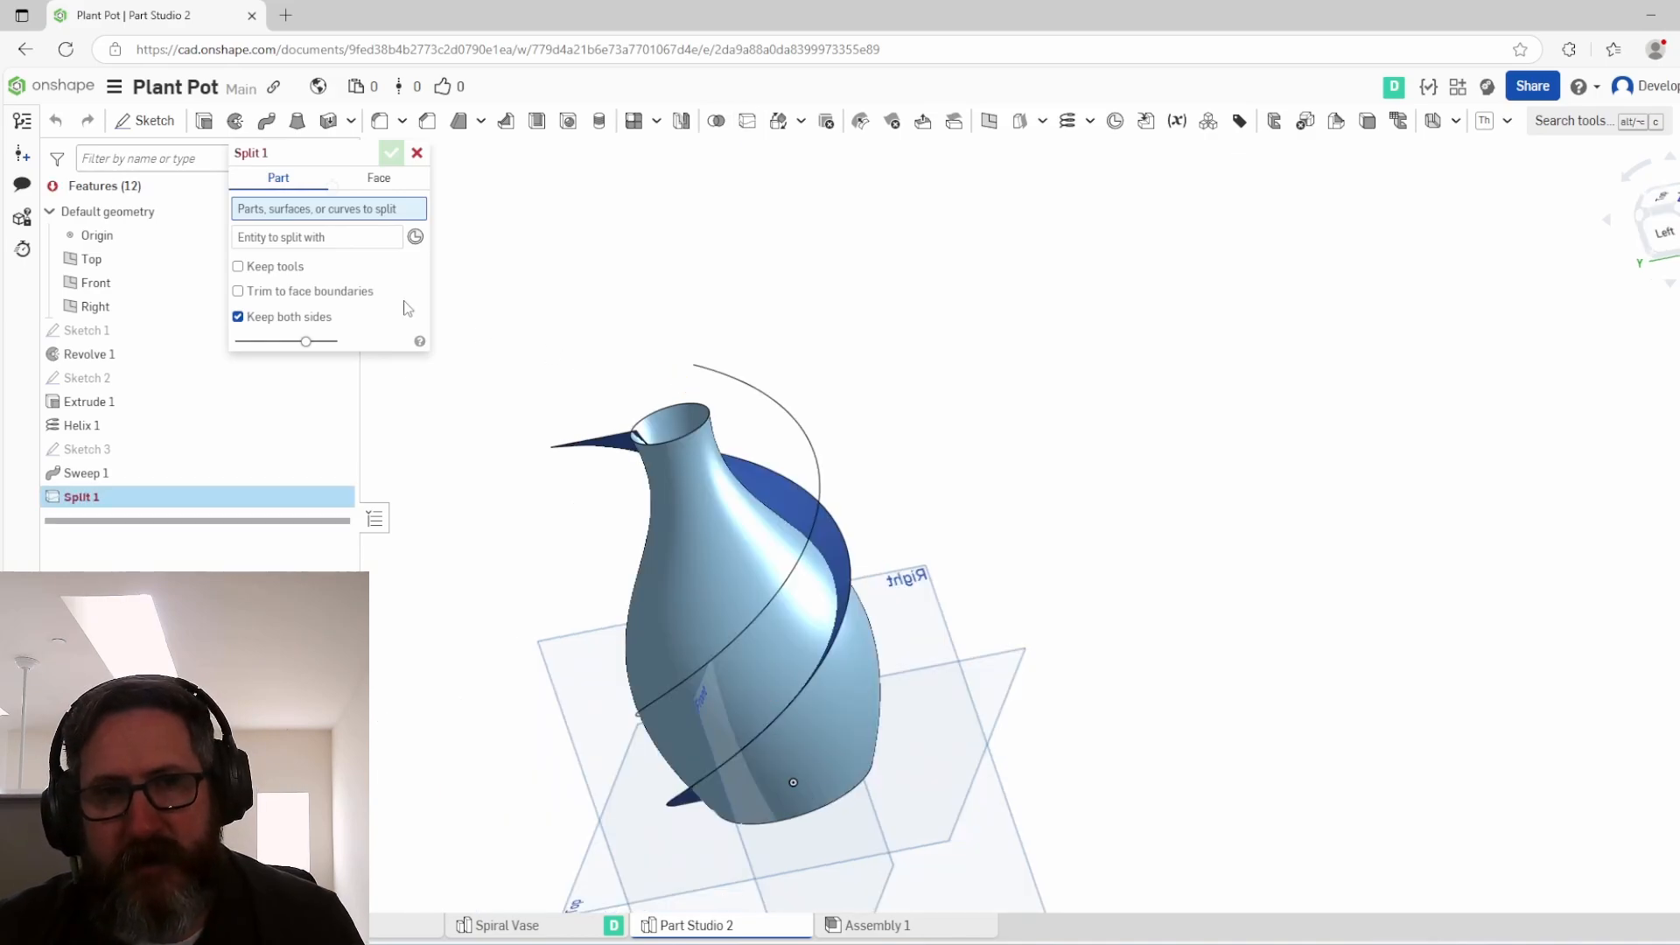
click(786, 496)
click(331, 255)
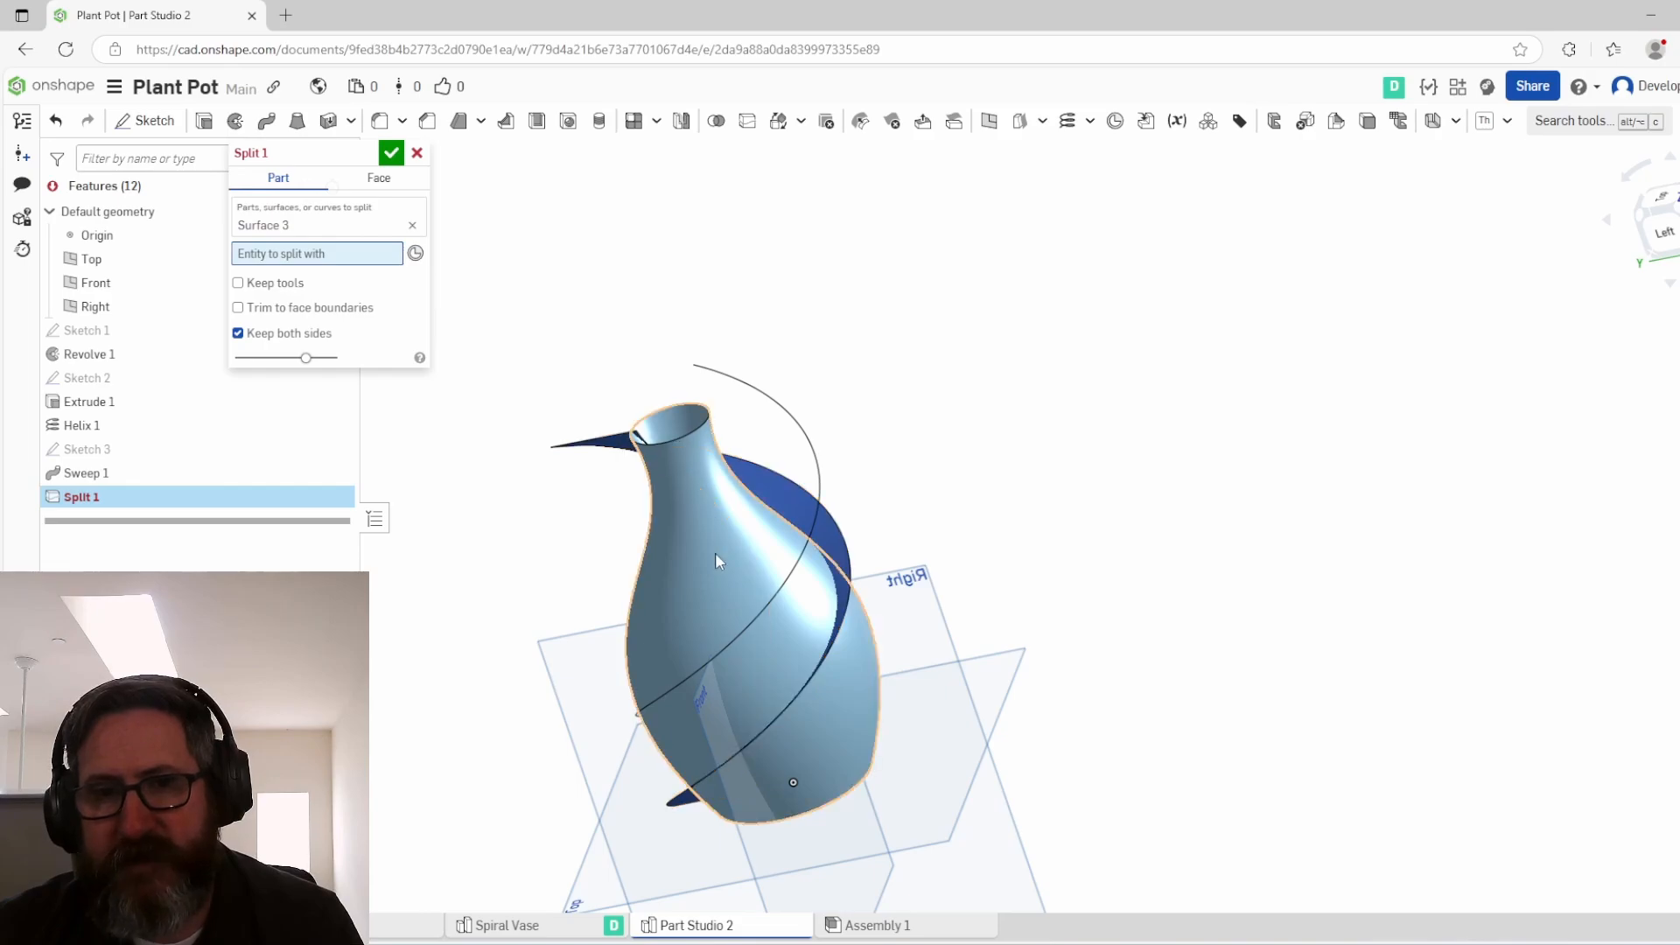
click(663, 641)
Step: Enable the Keep tools option so the vase surface is retained, and complete the split
right_drag(472, 481, 538, 429)
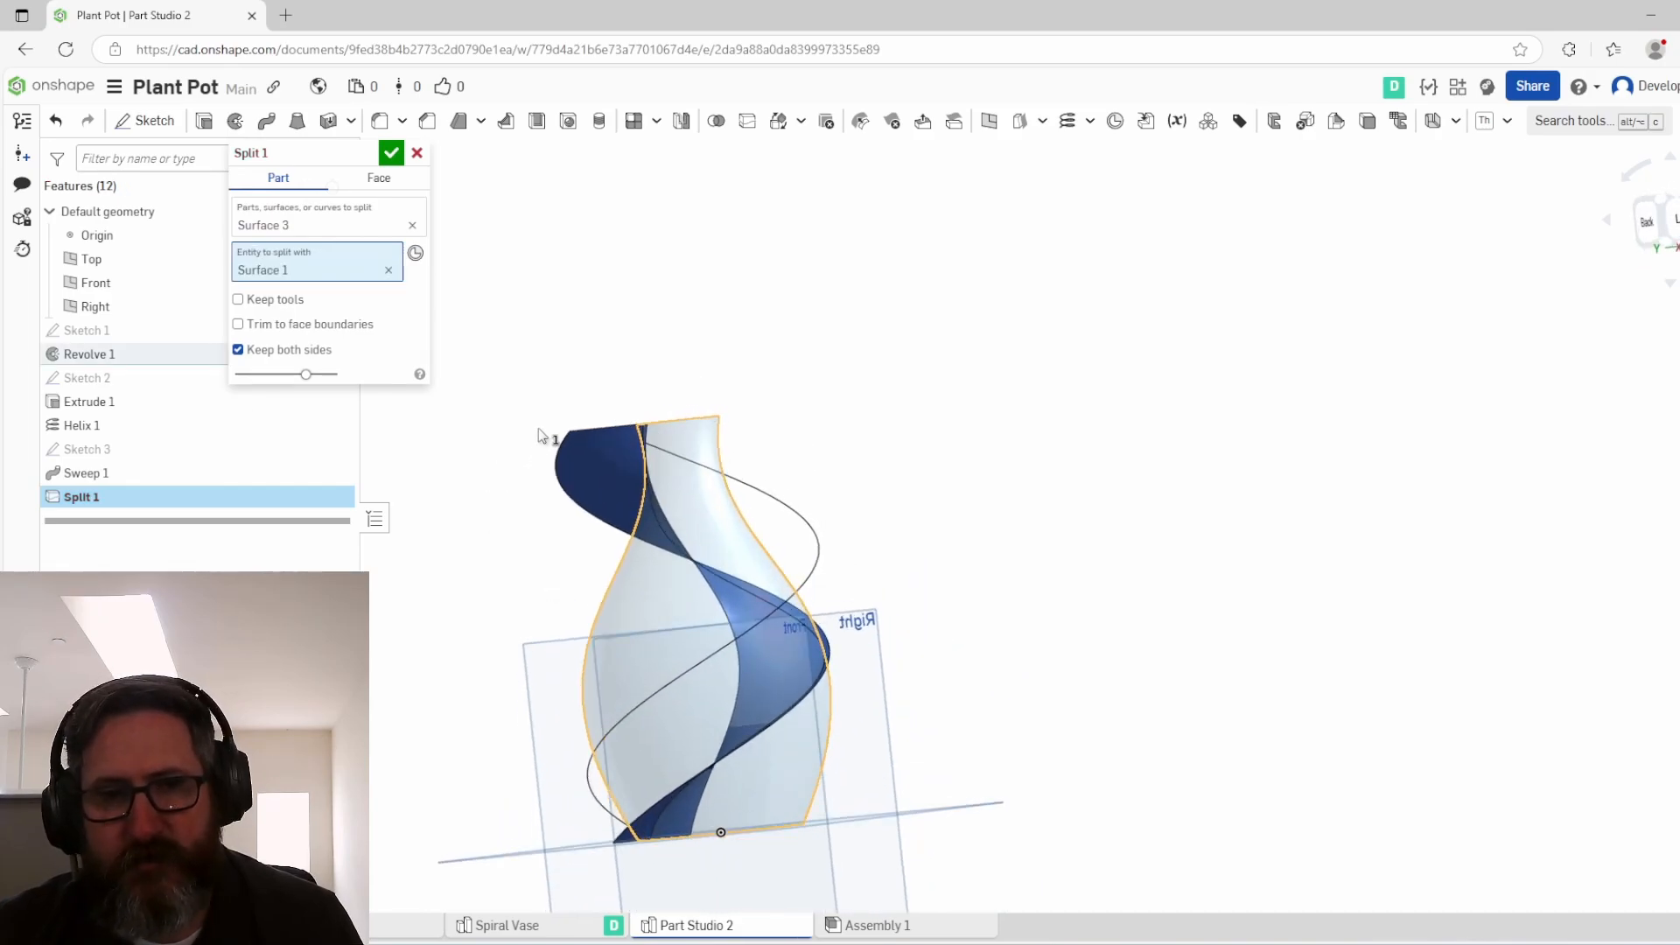
right_drag(771, 569, 786, 642)
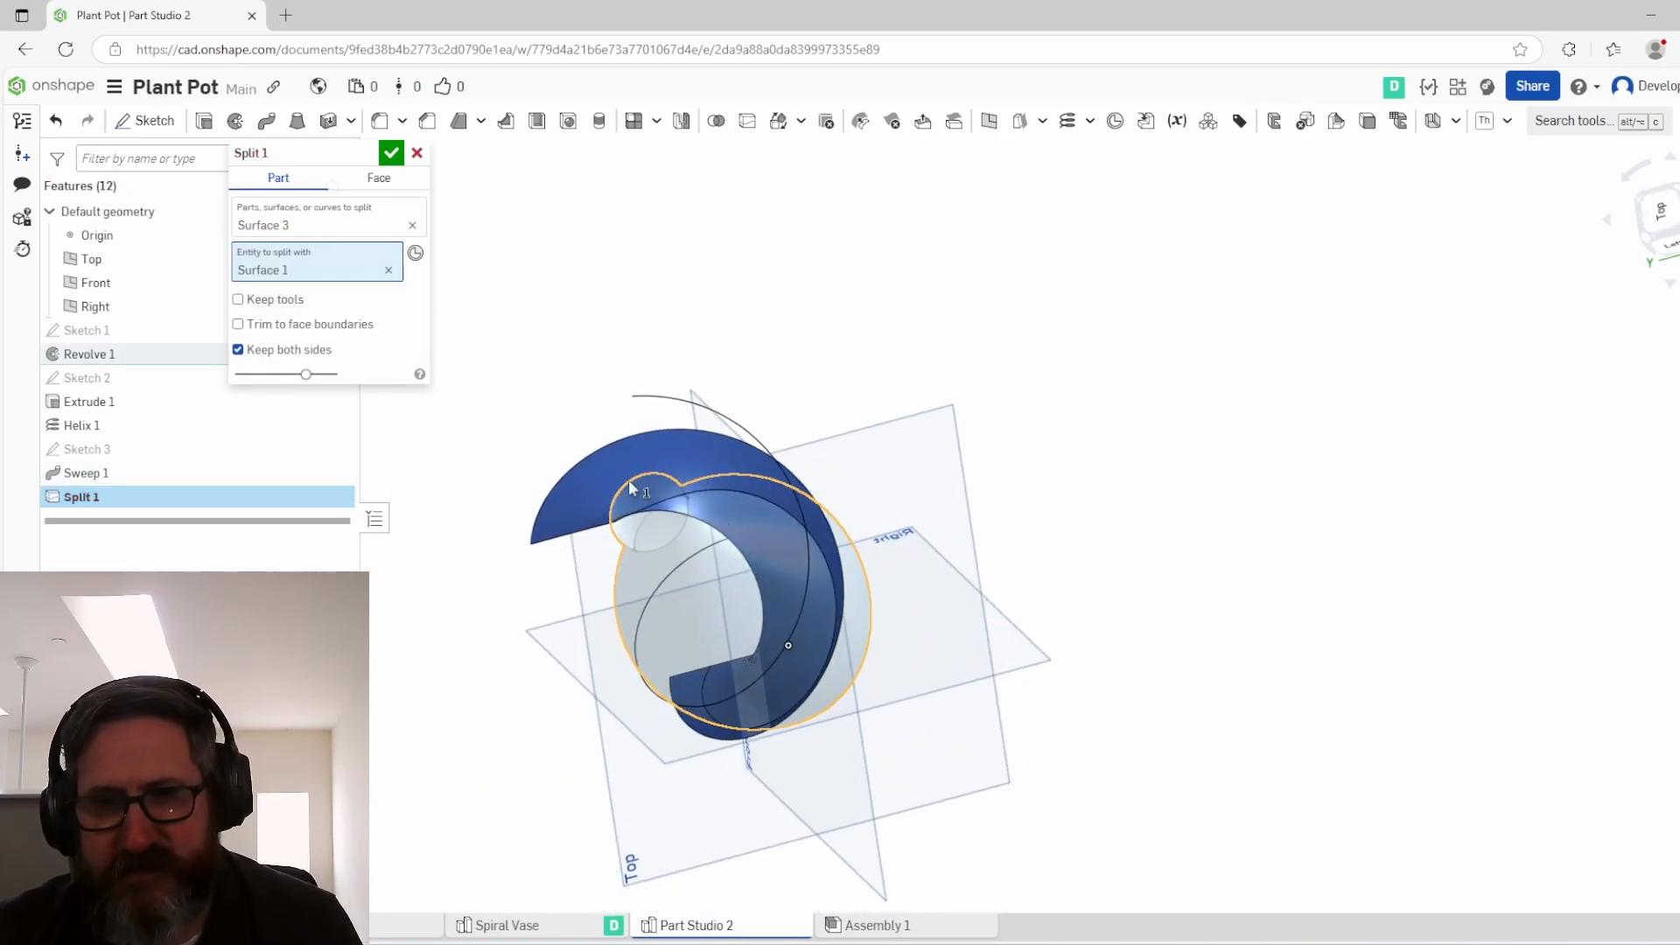
right_drag(628, 480, 454, 375)
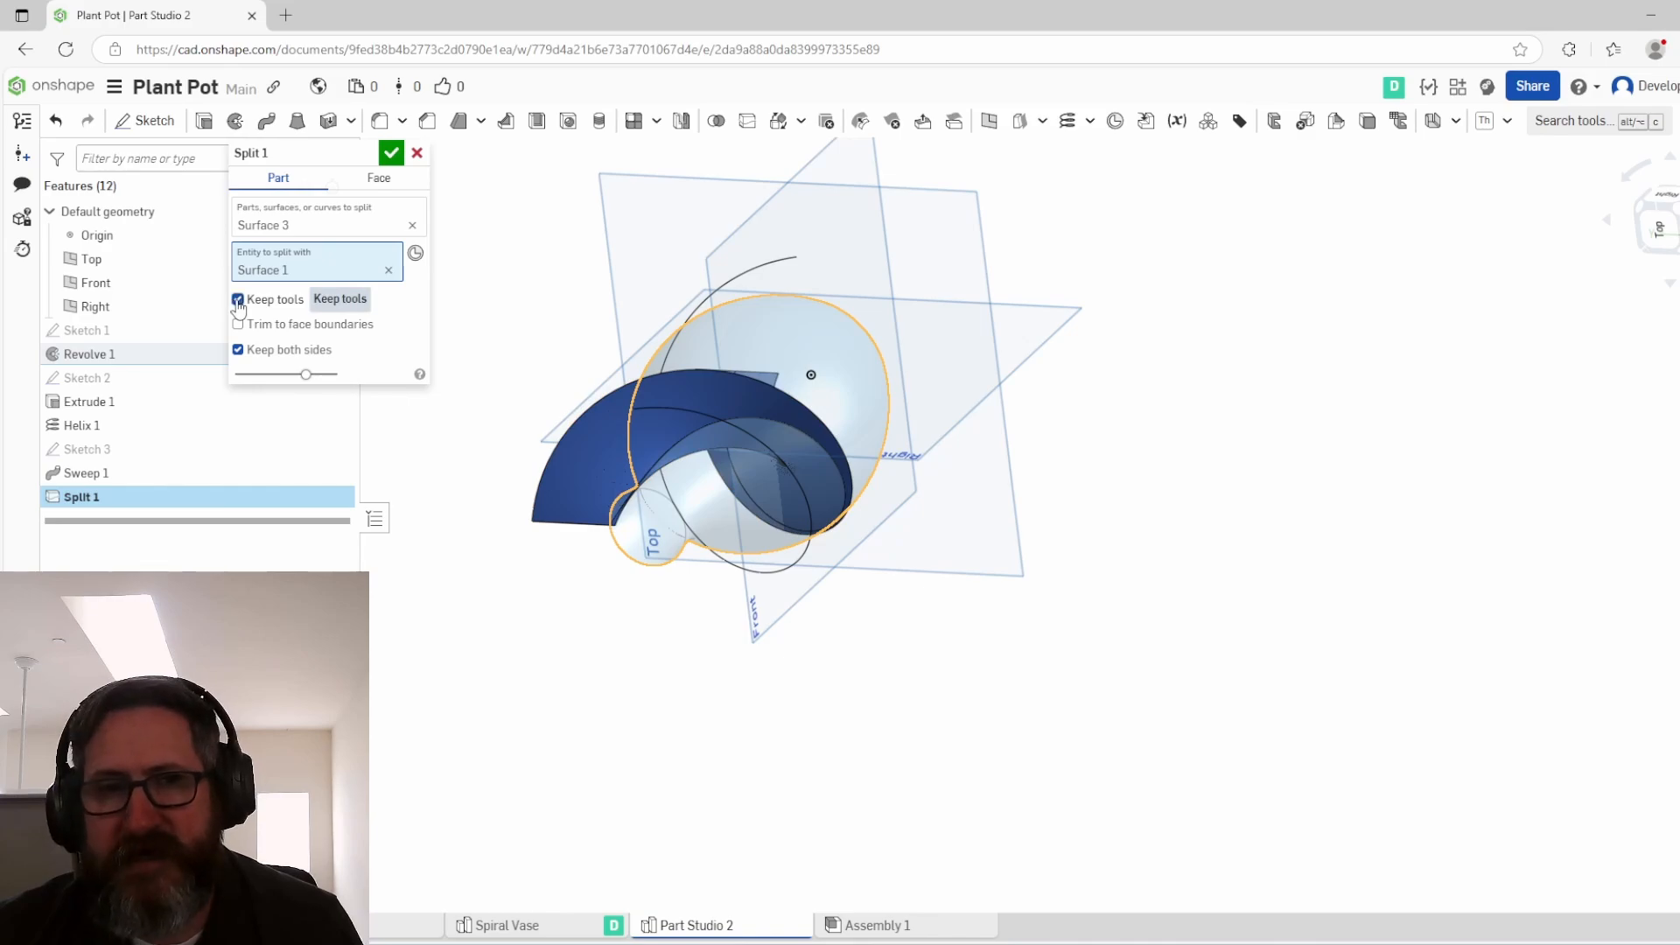
right_drag(574, 694, 600, 637)
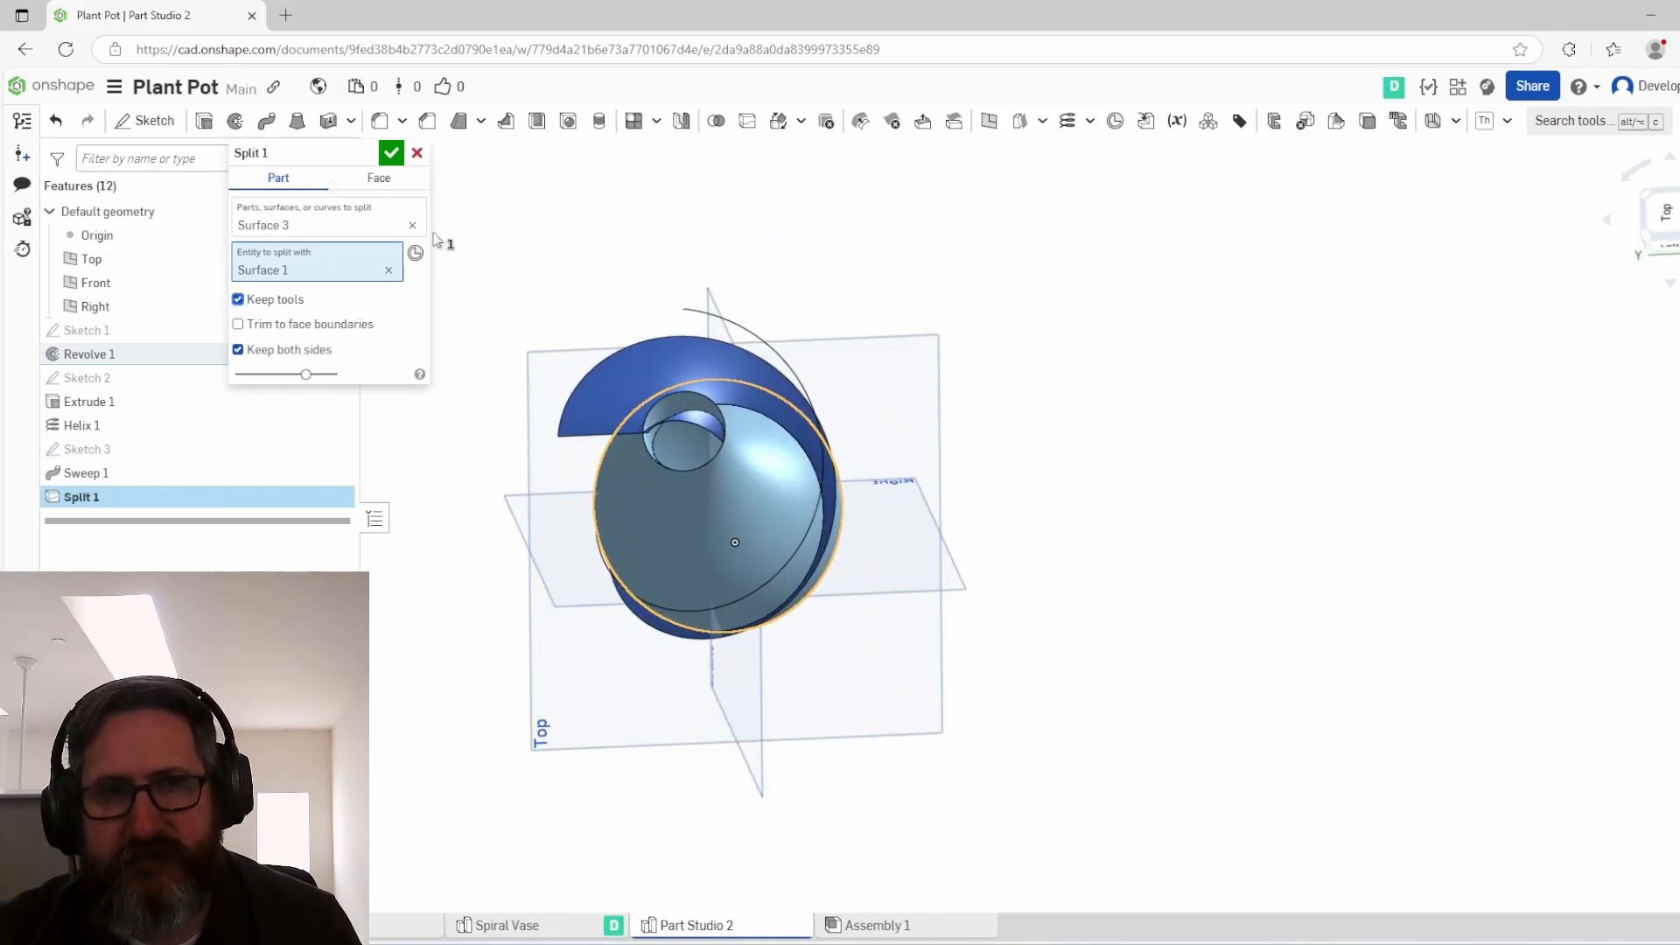
click(392, 159)
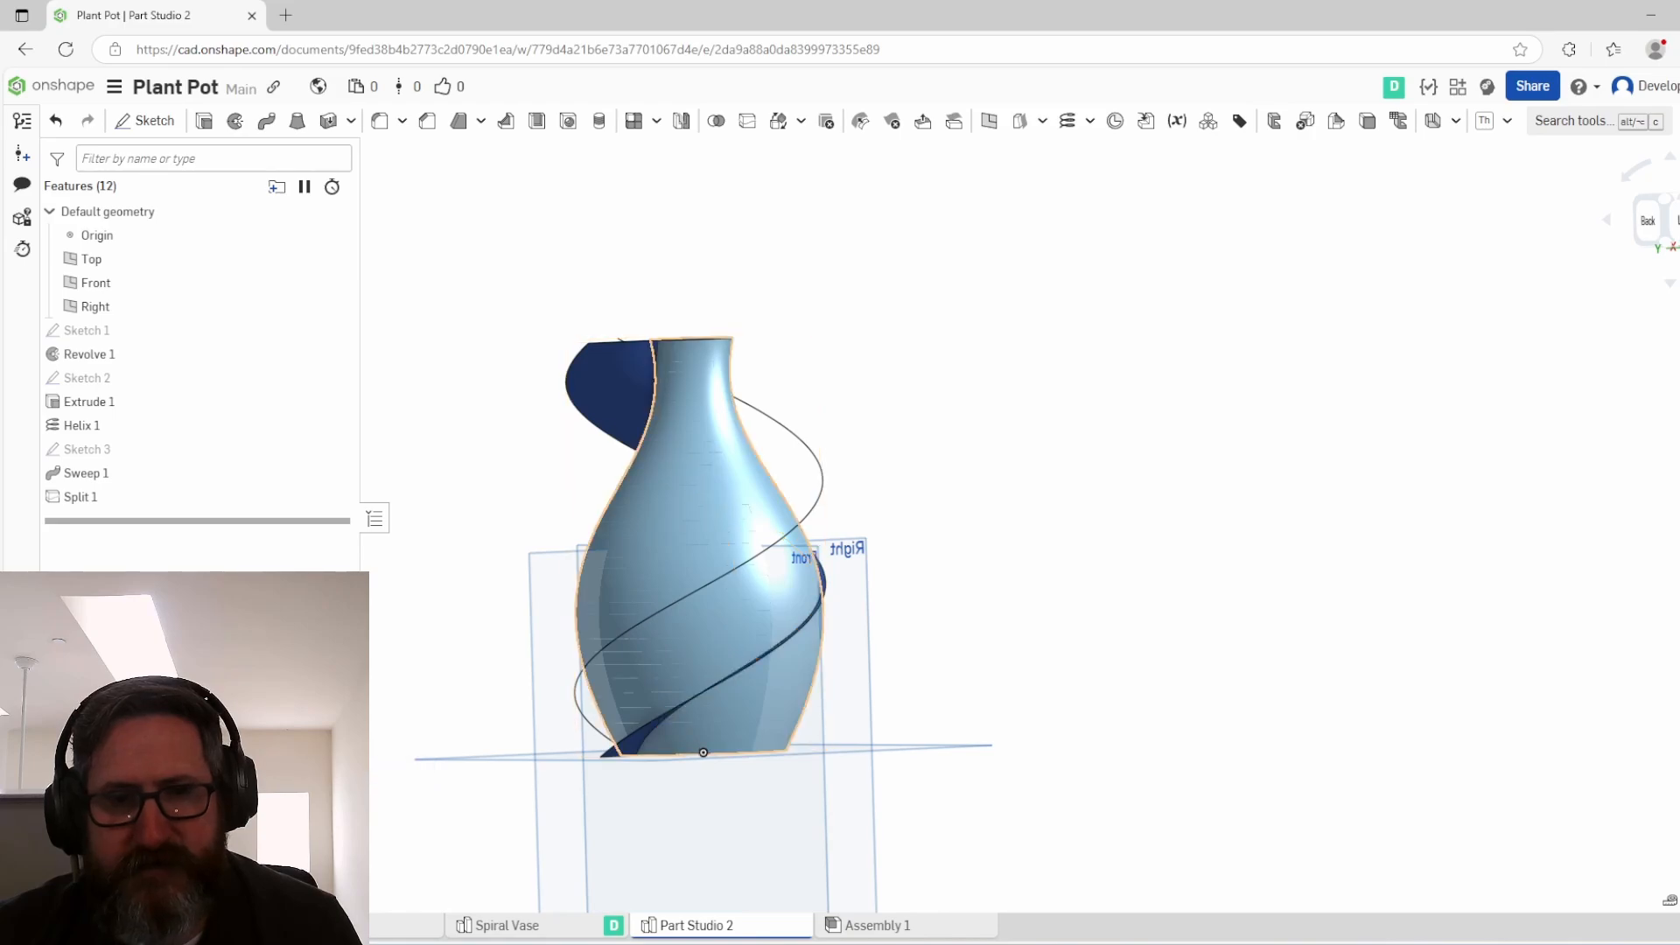
Step: Create a composite curve from the spiral edge where the split swept surface meets the vase
right_drag(469, 644, 468, 805)
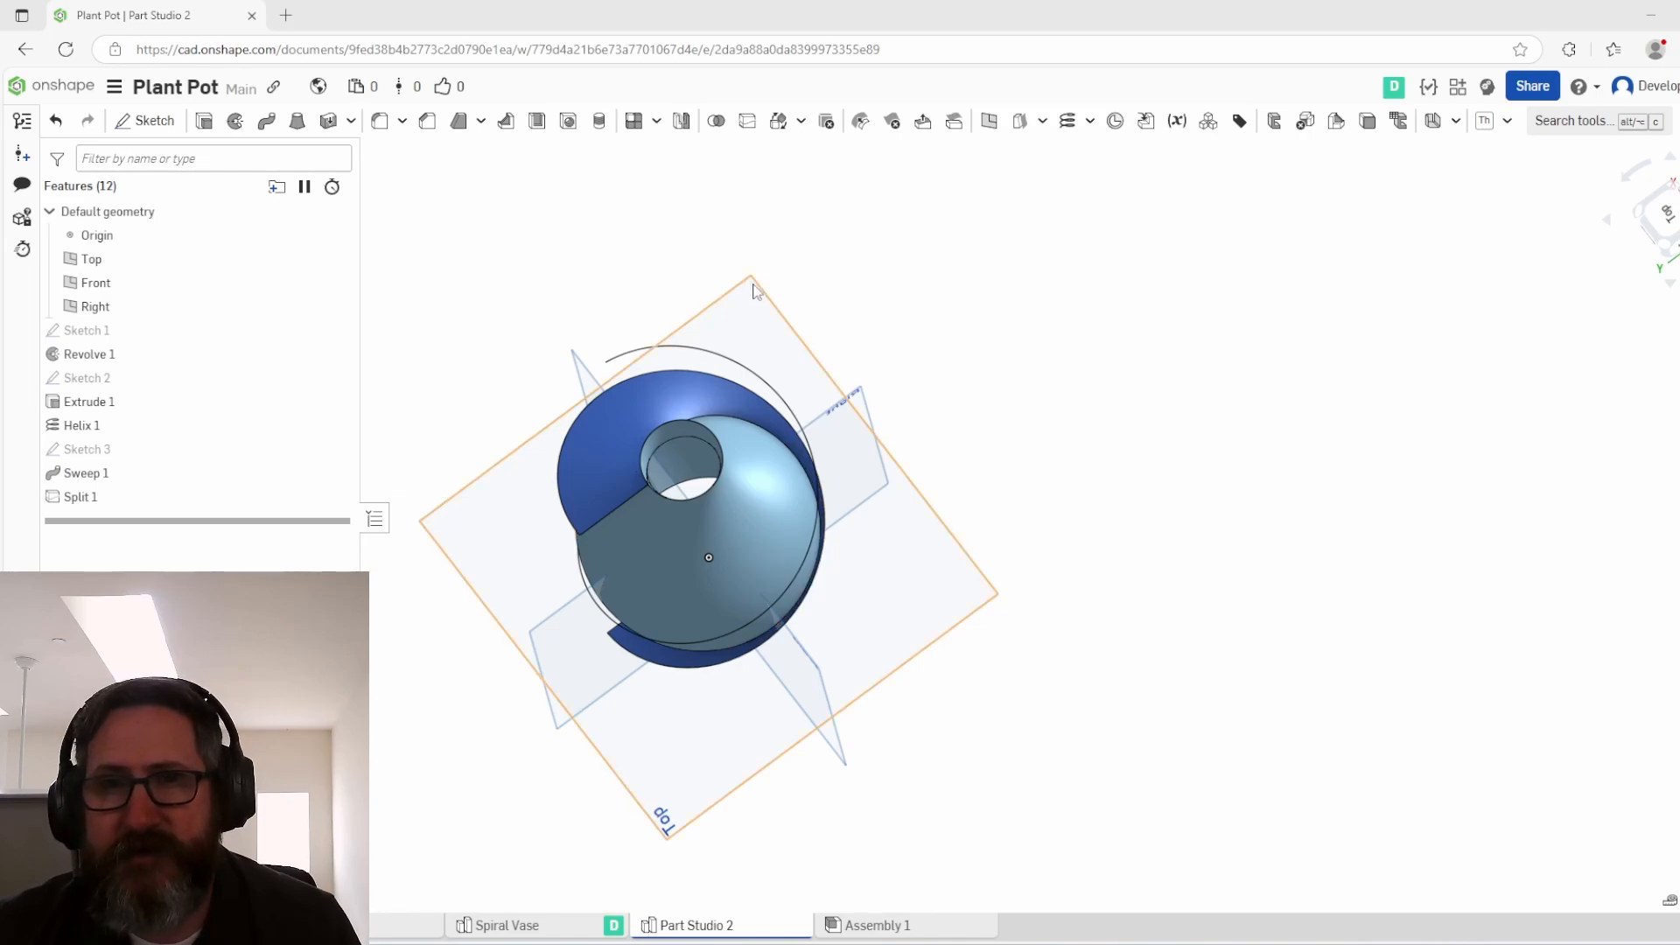
click(1089, 121)
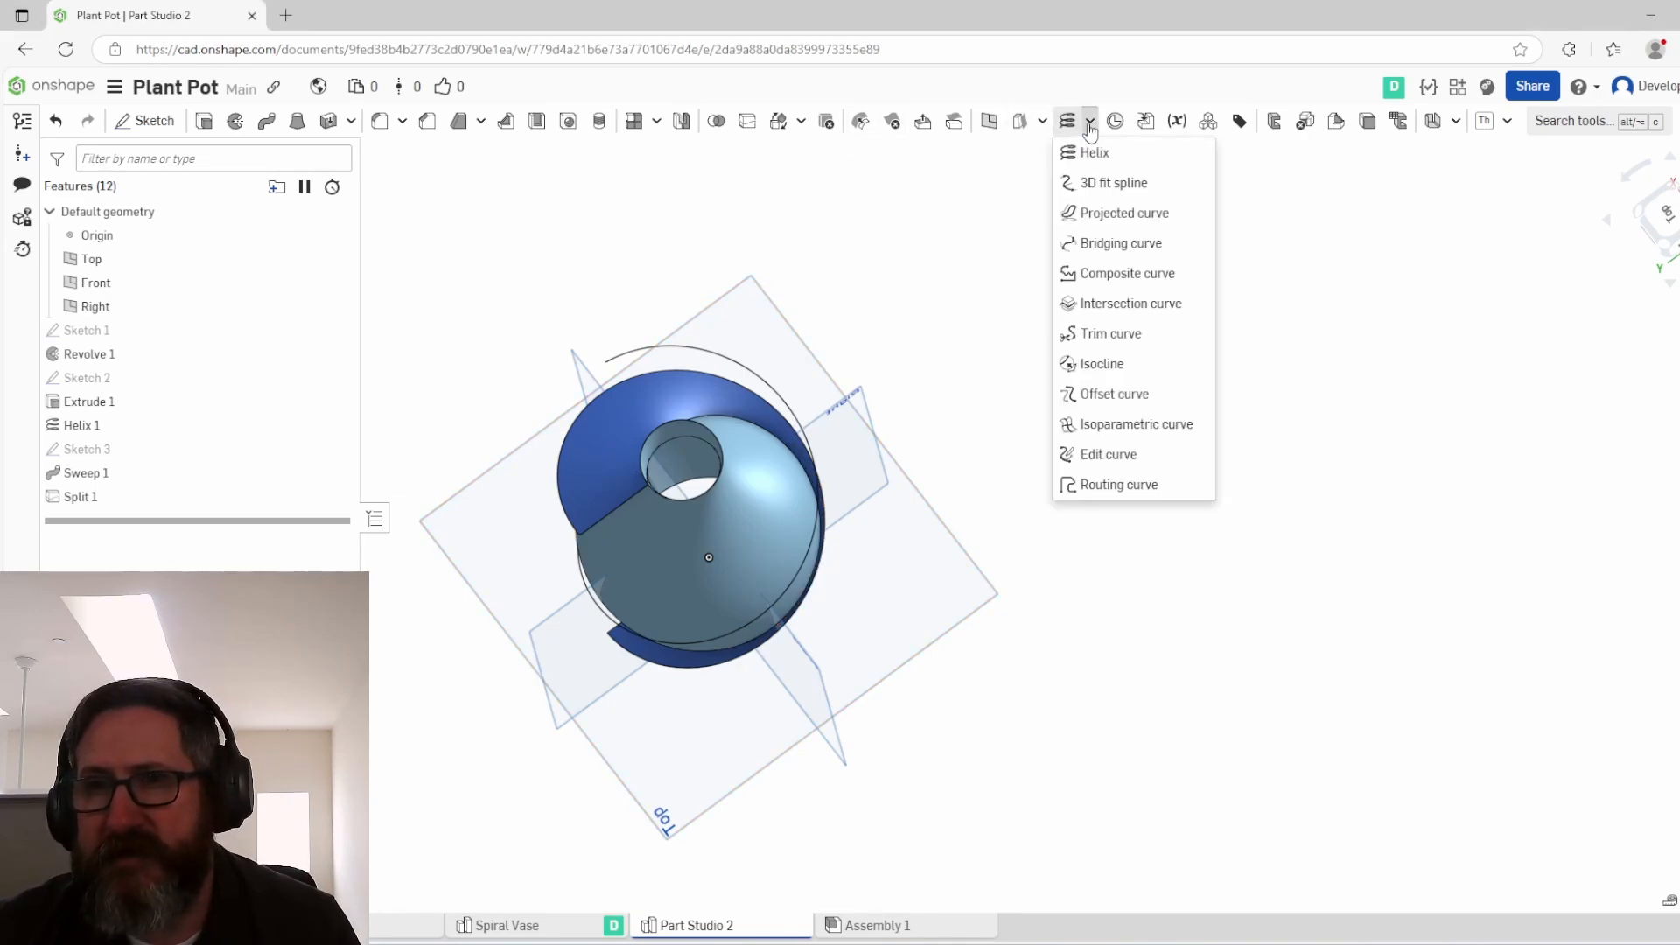
click(1126, 273)
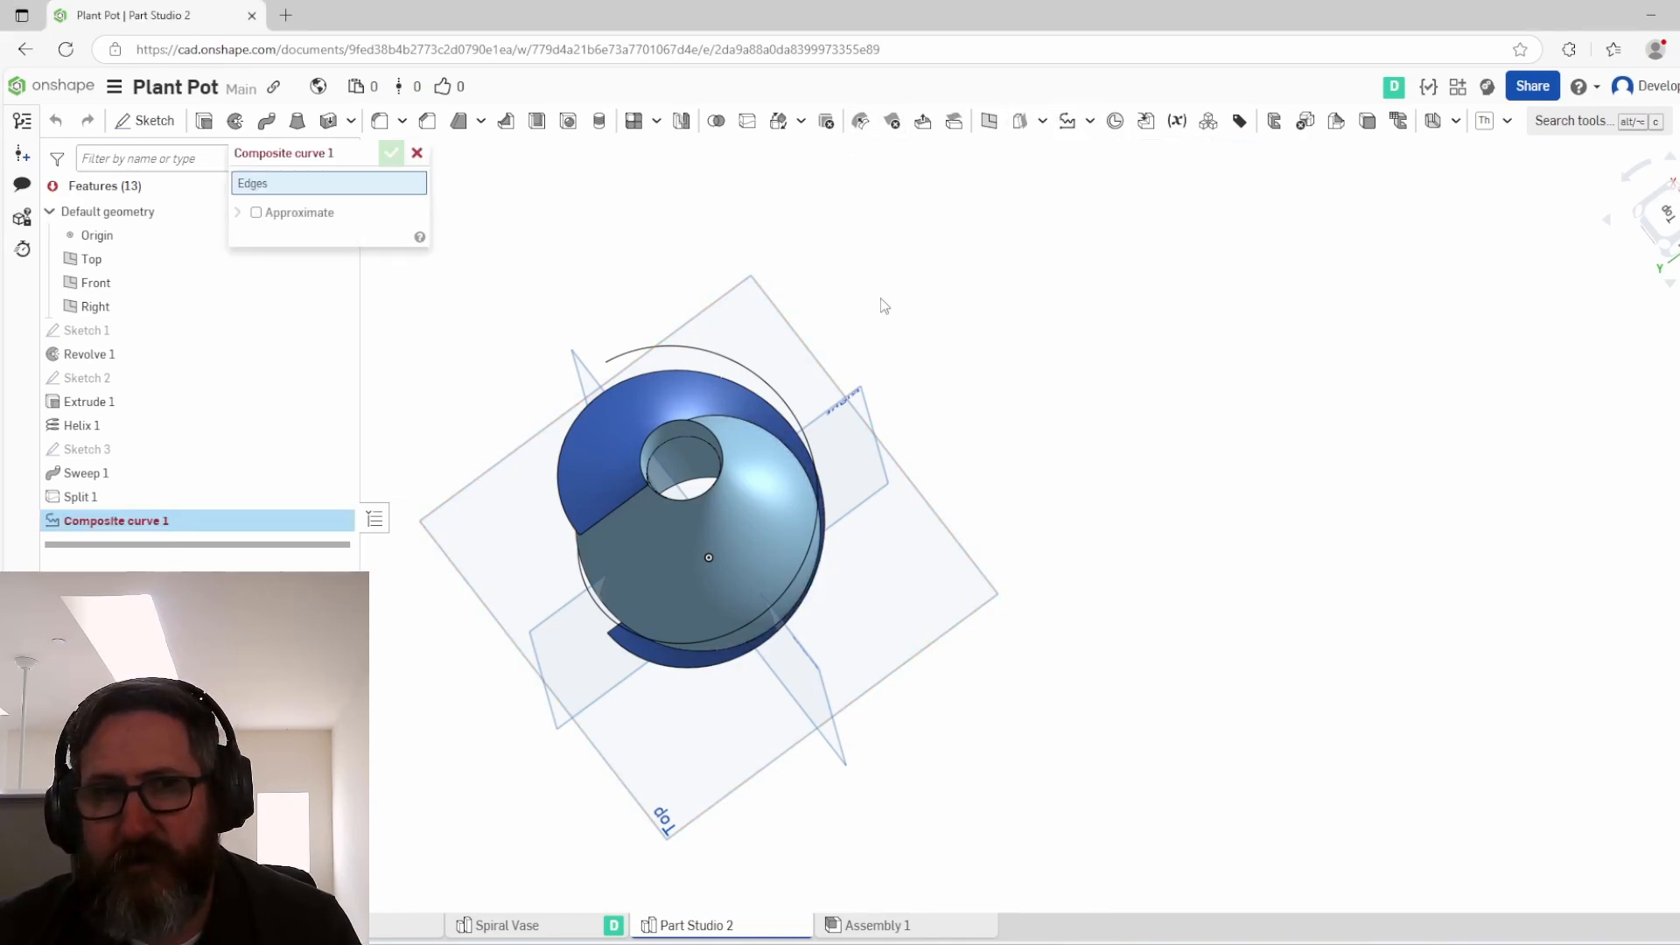
right_drag(737, 448, 738, 522)
click(802, 494)
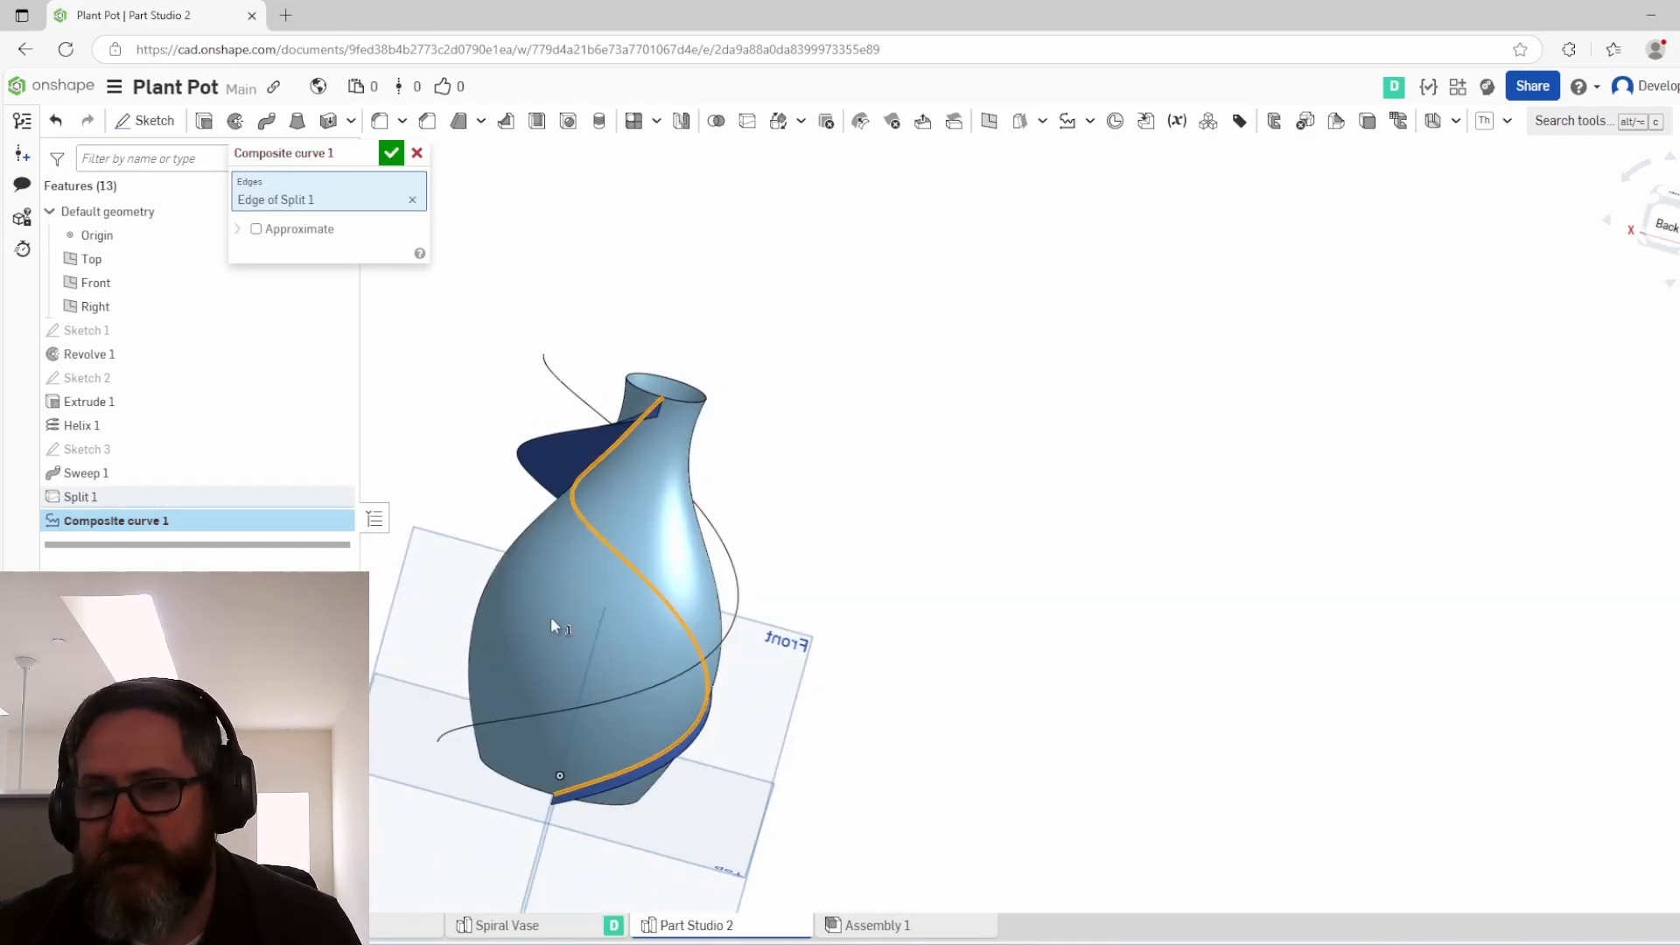
right_drag(651, 401, 647, 544)
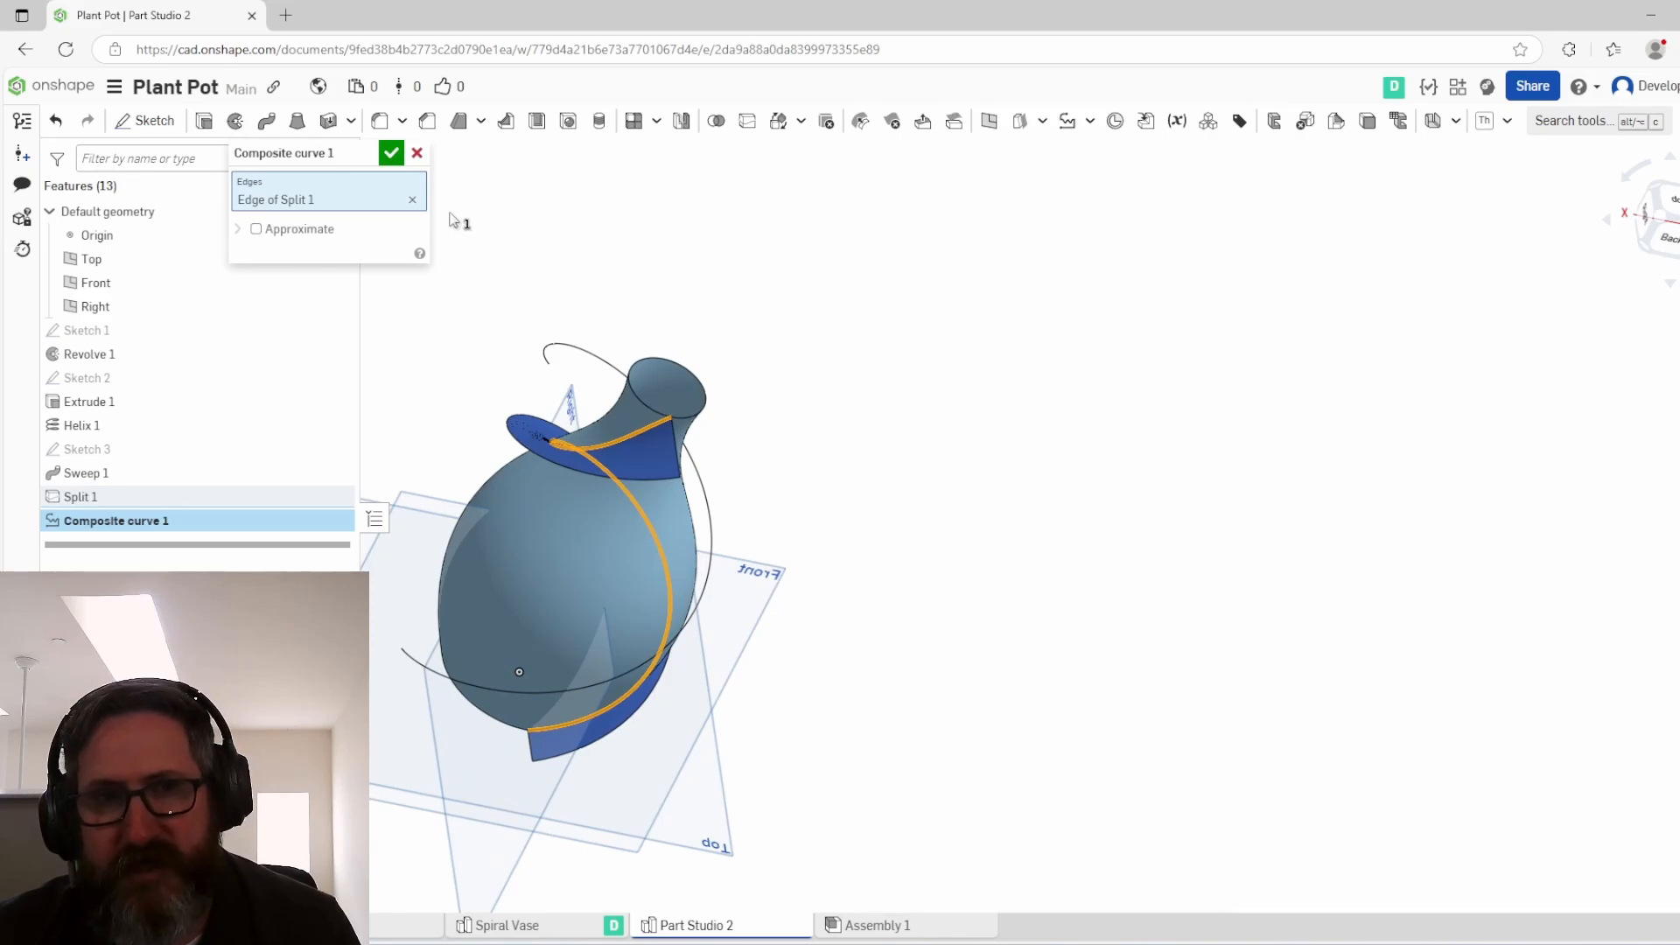
click(392, 153)
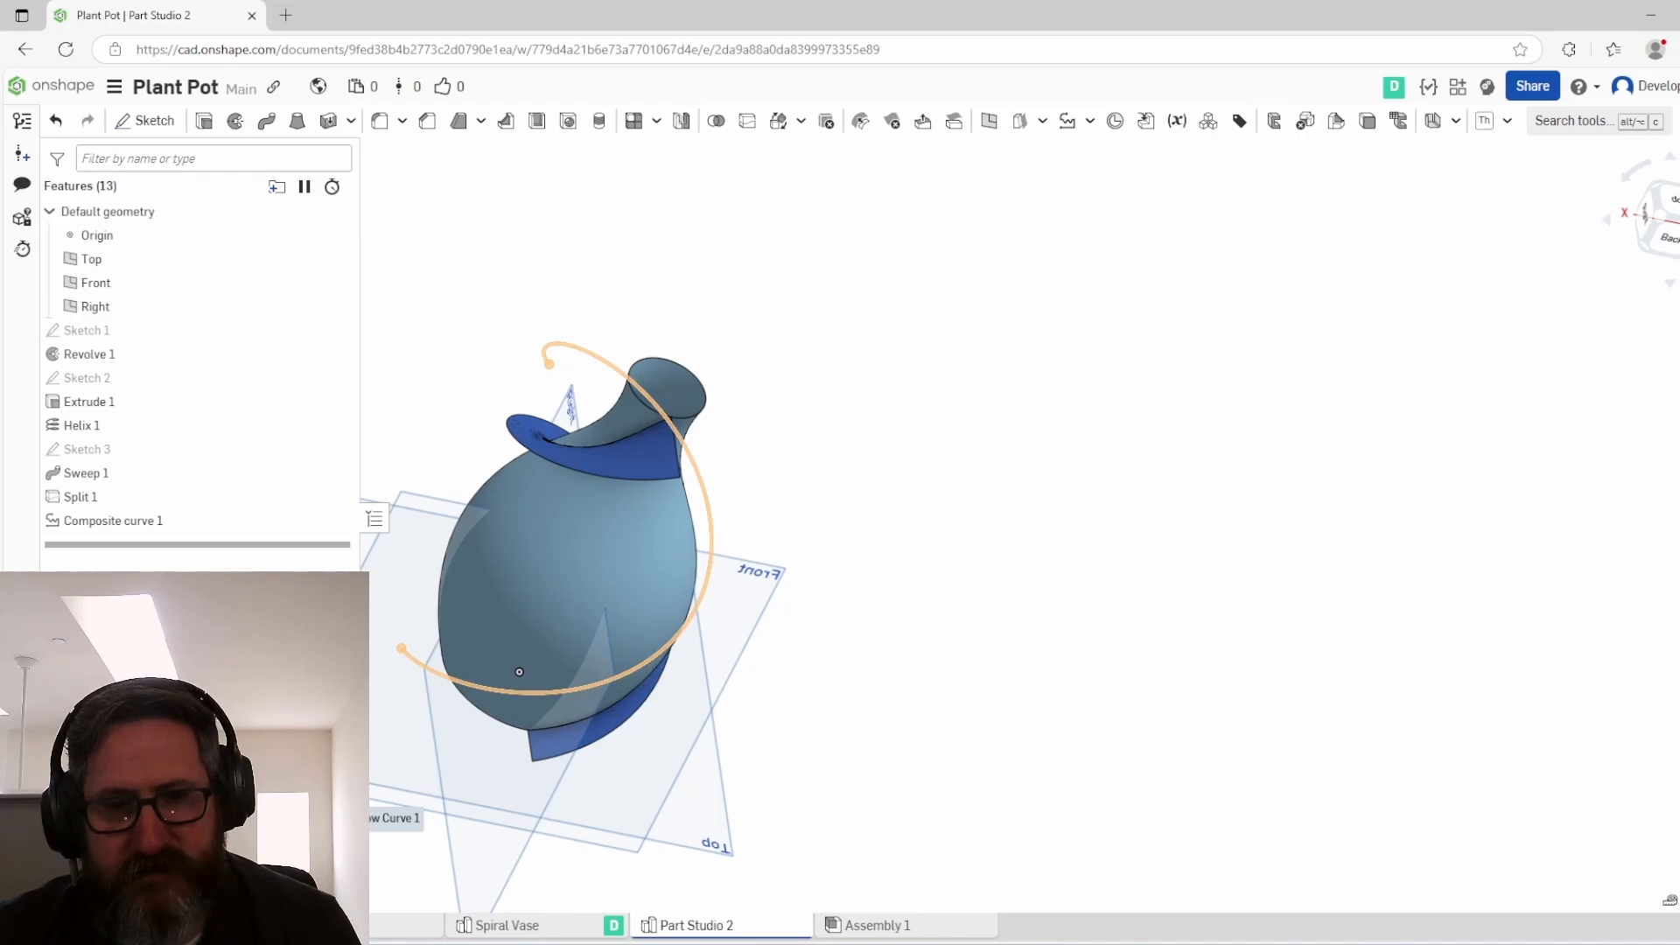
Step: Hide the helix and the swept spiral surface, keeping the vase surface and the composite curve shown
right_drag(518, 672, 720, 762)
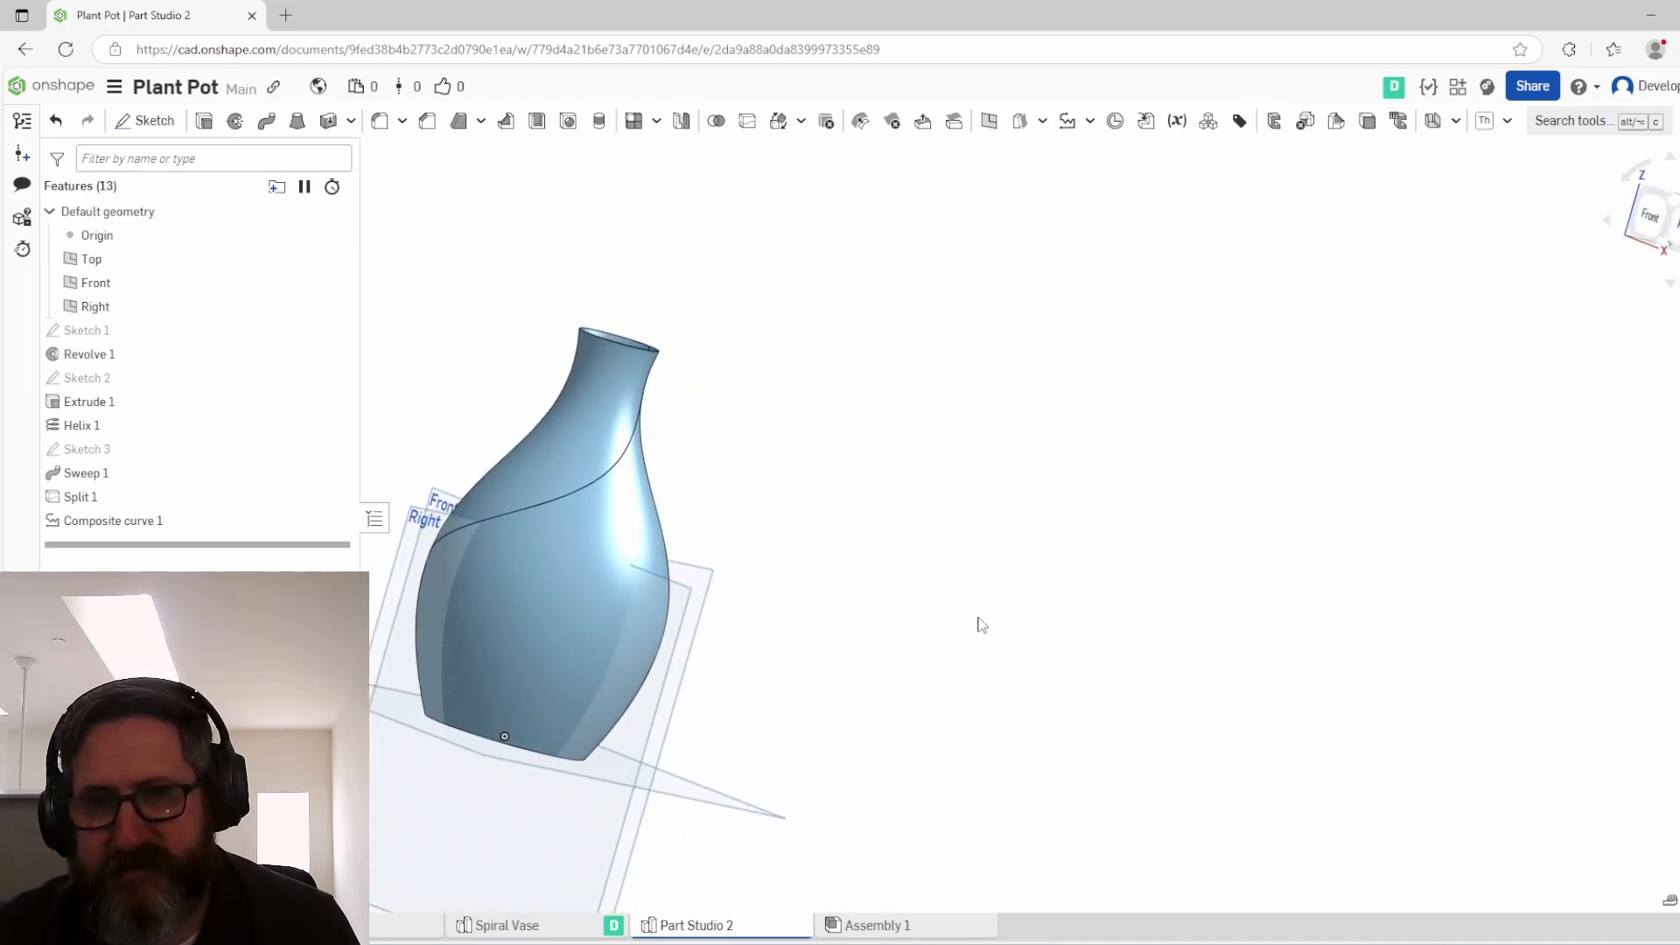
click(1667, 211)
click(1657, 229)
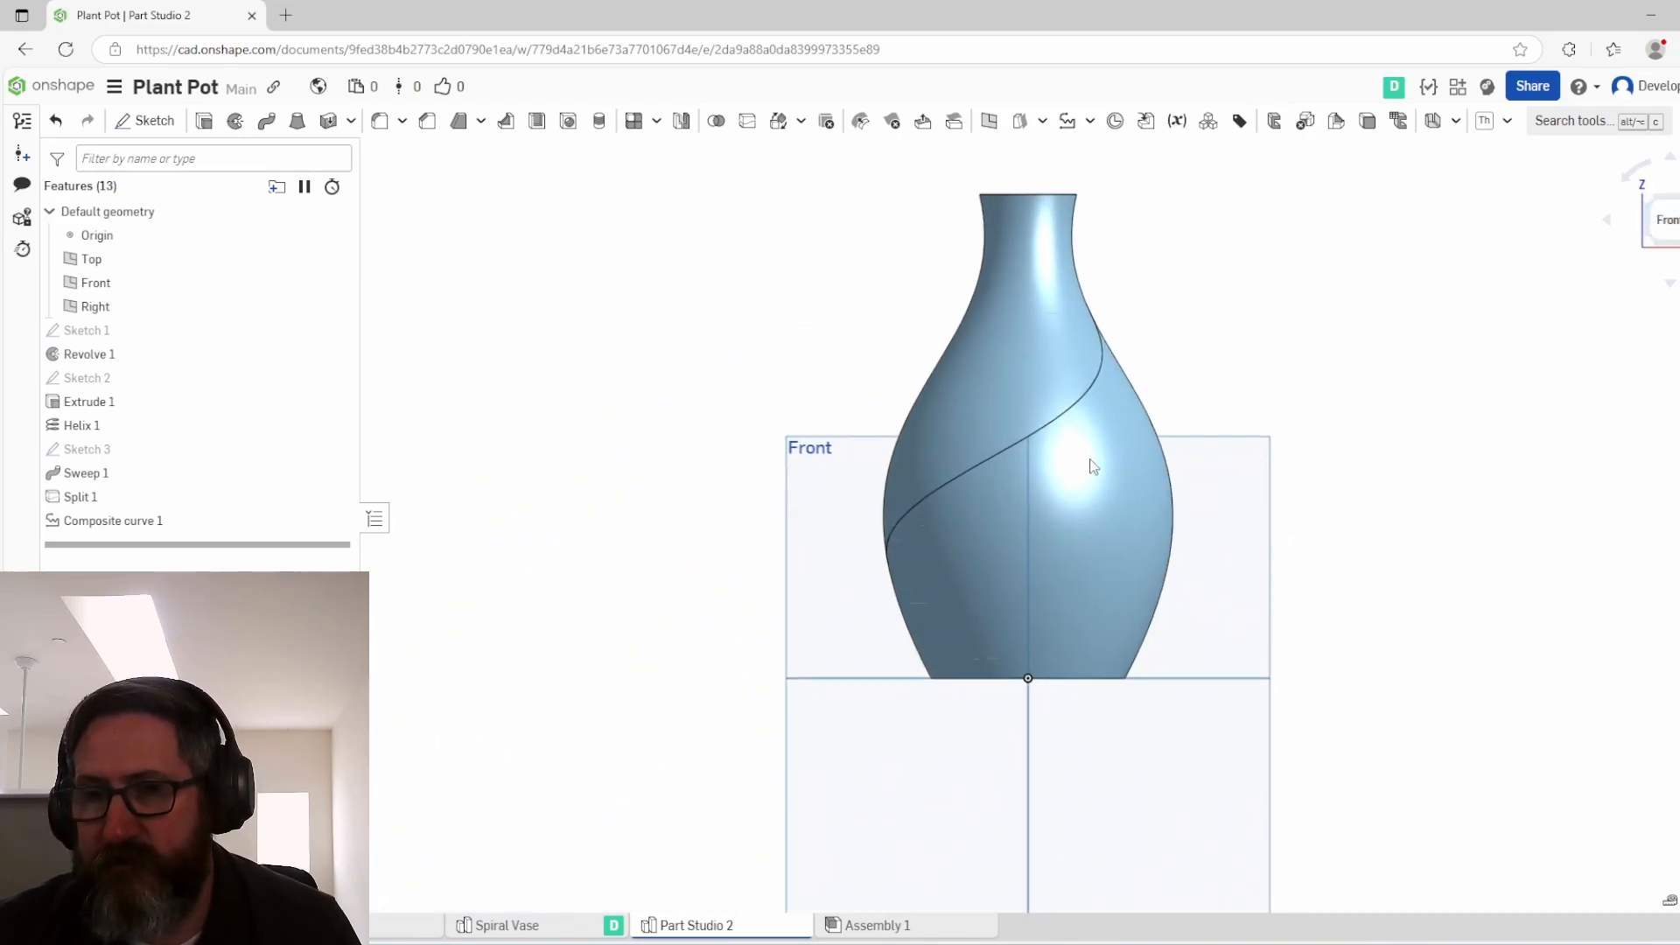
middle_drag(1093, 466, 1040, 510)
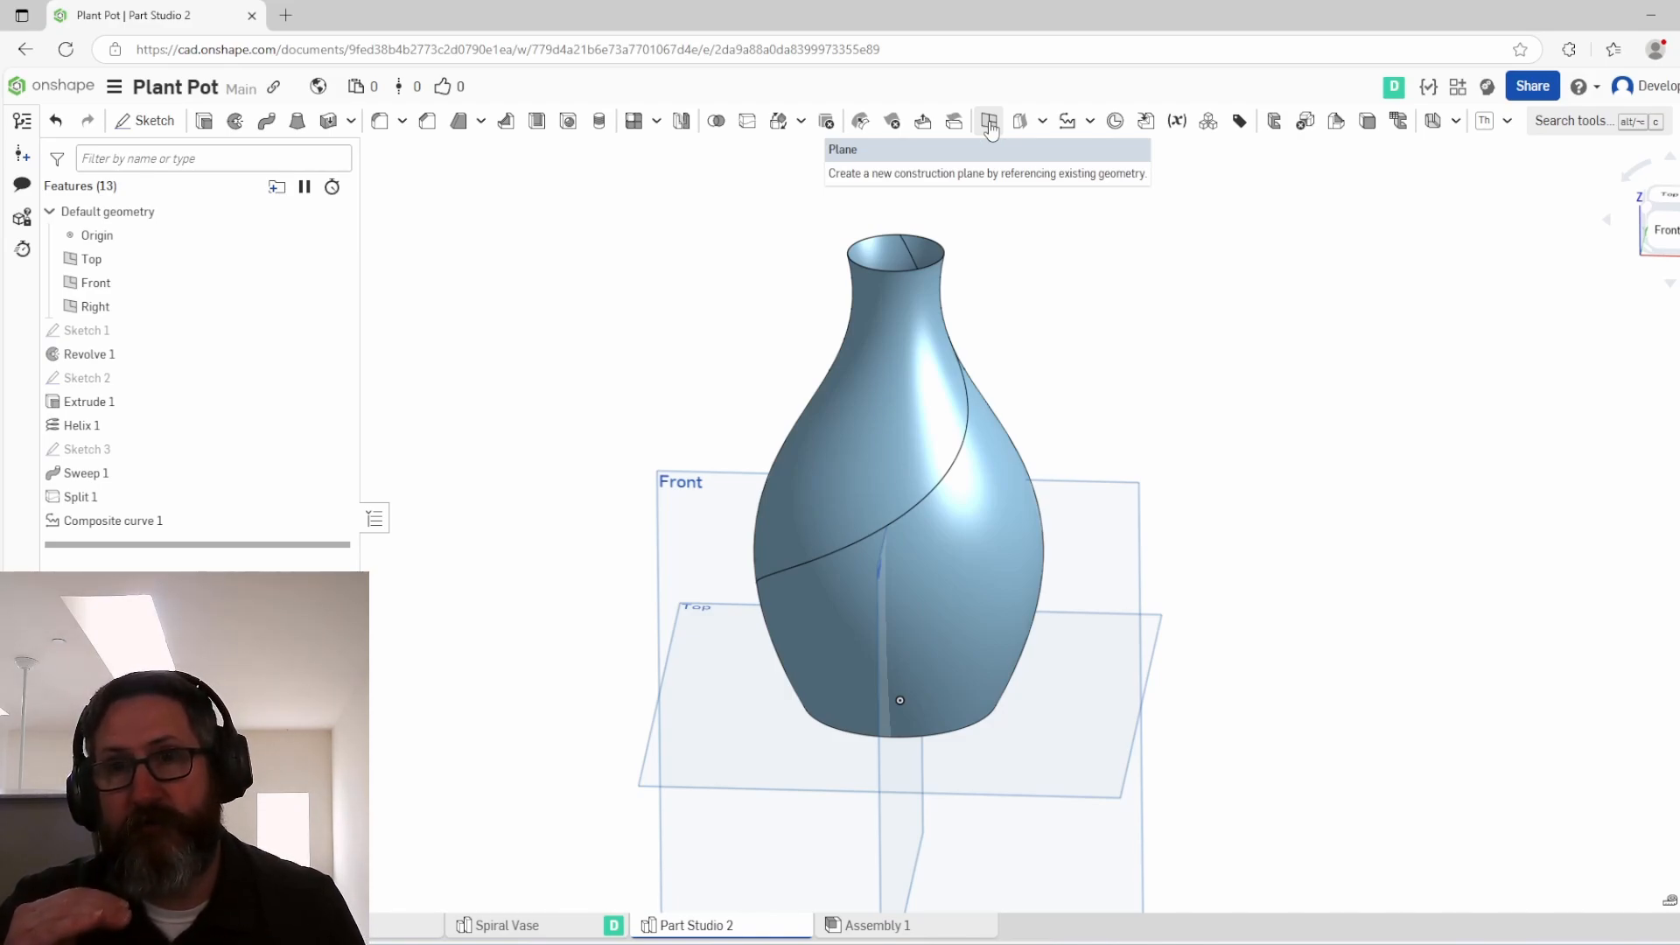
Step: Create a construction plane offset 150 mm upward from the Top plane, level with the vase's rim
click(989, 129)
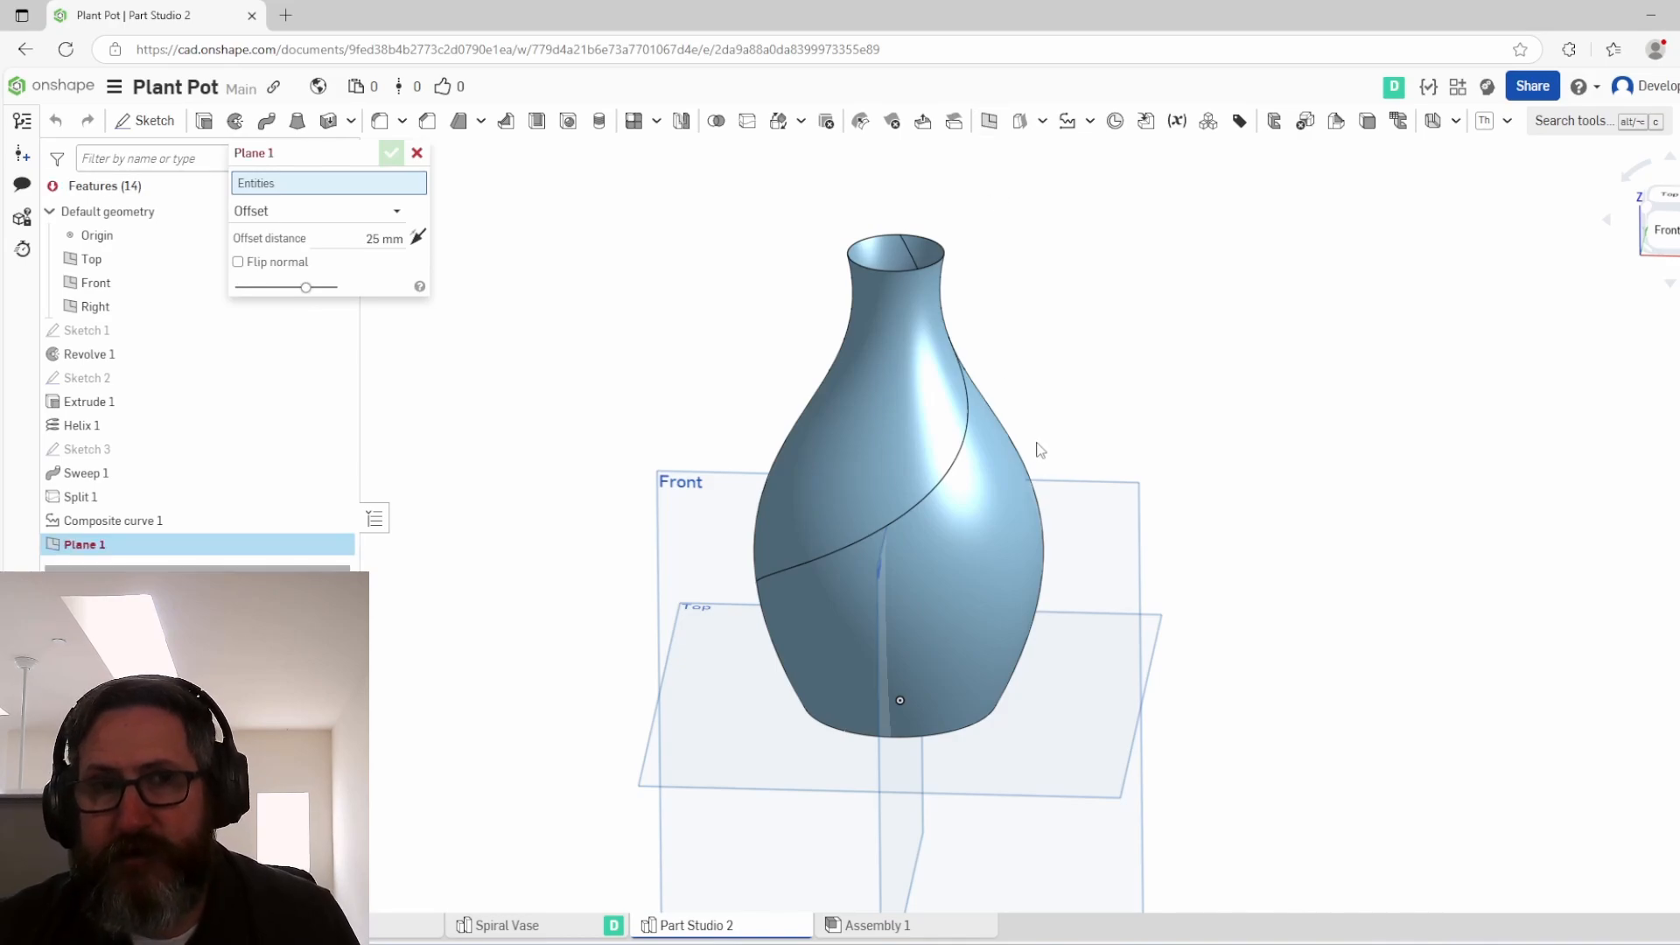
key(shift+1)
right_drag(1054, 403, 802, 653)
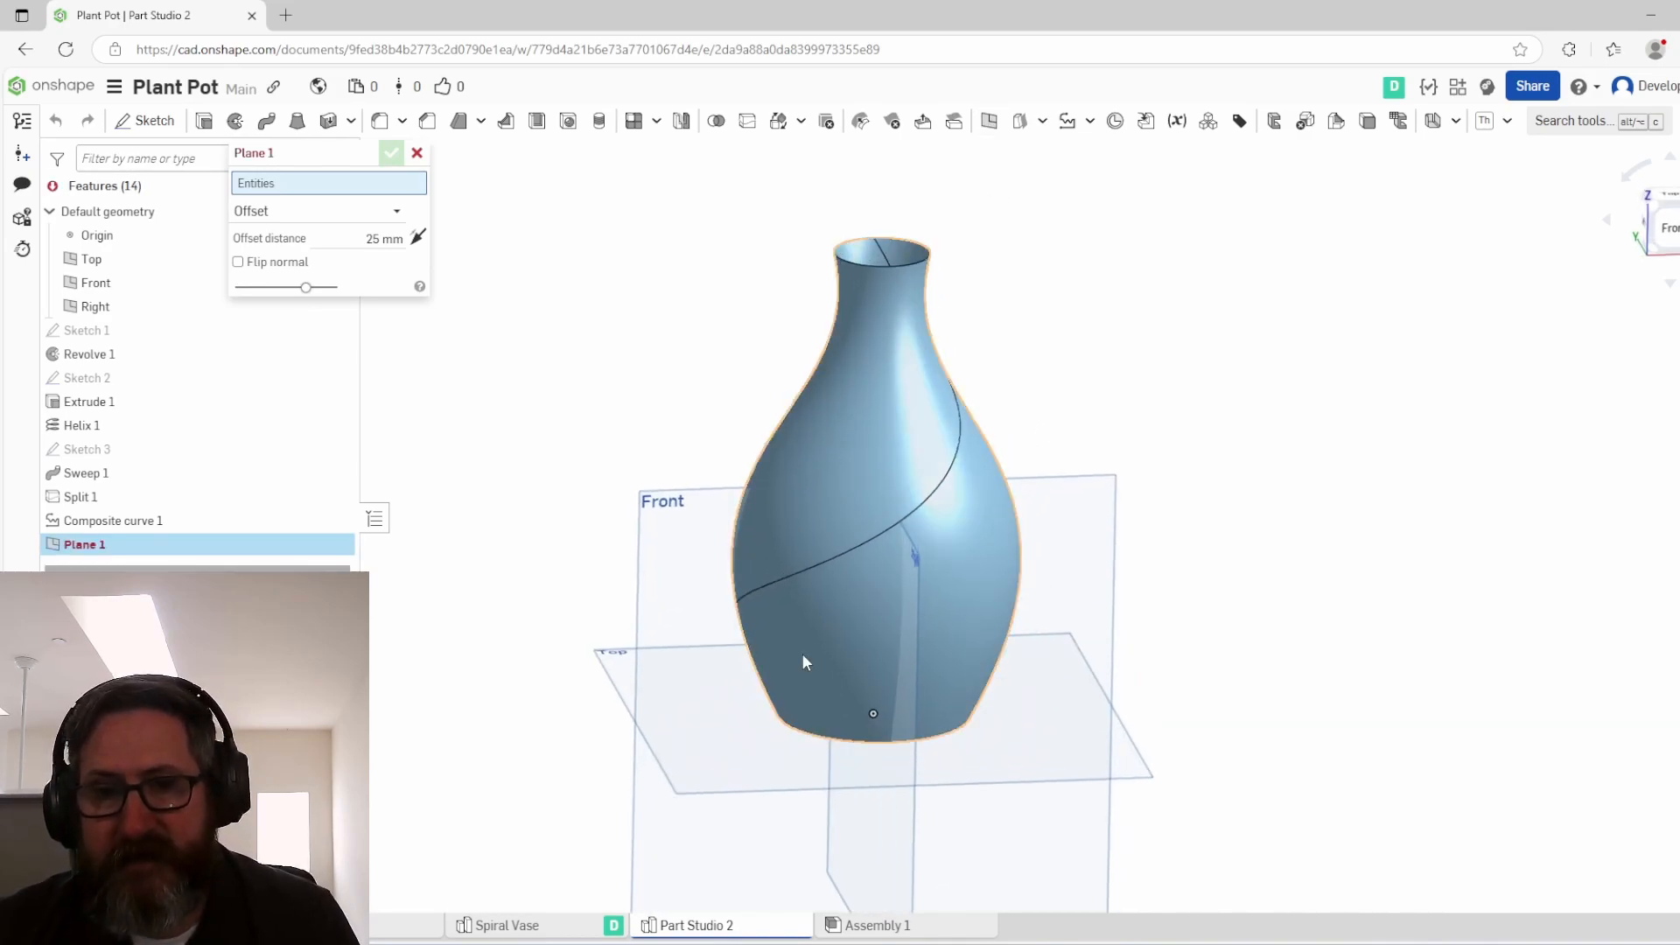
click(748, 778)
click(385, 255)
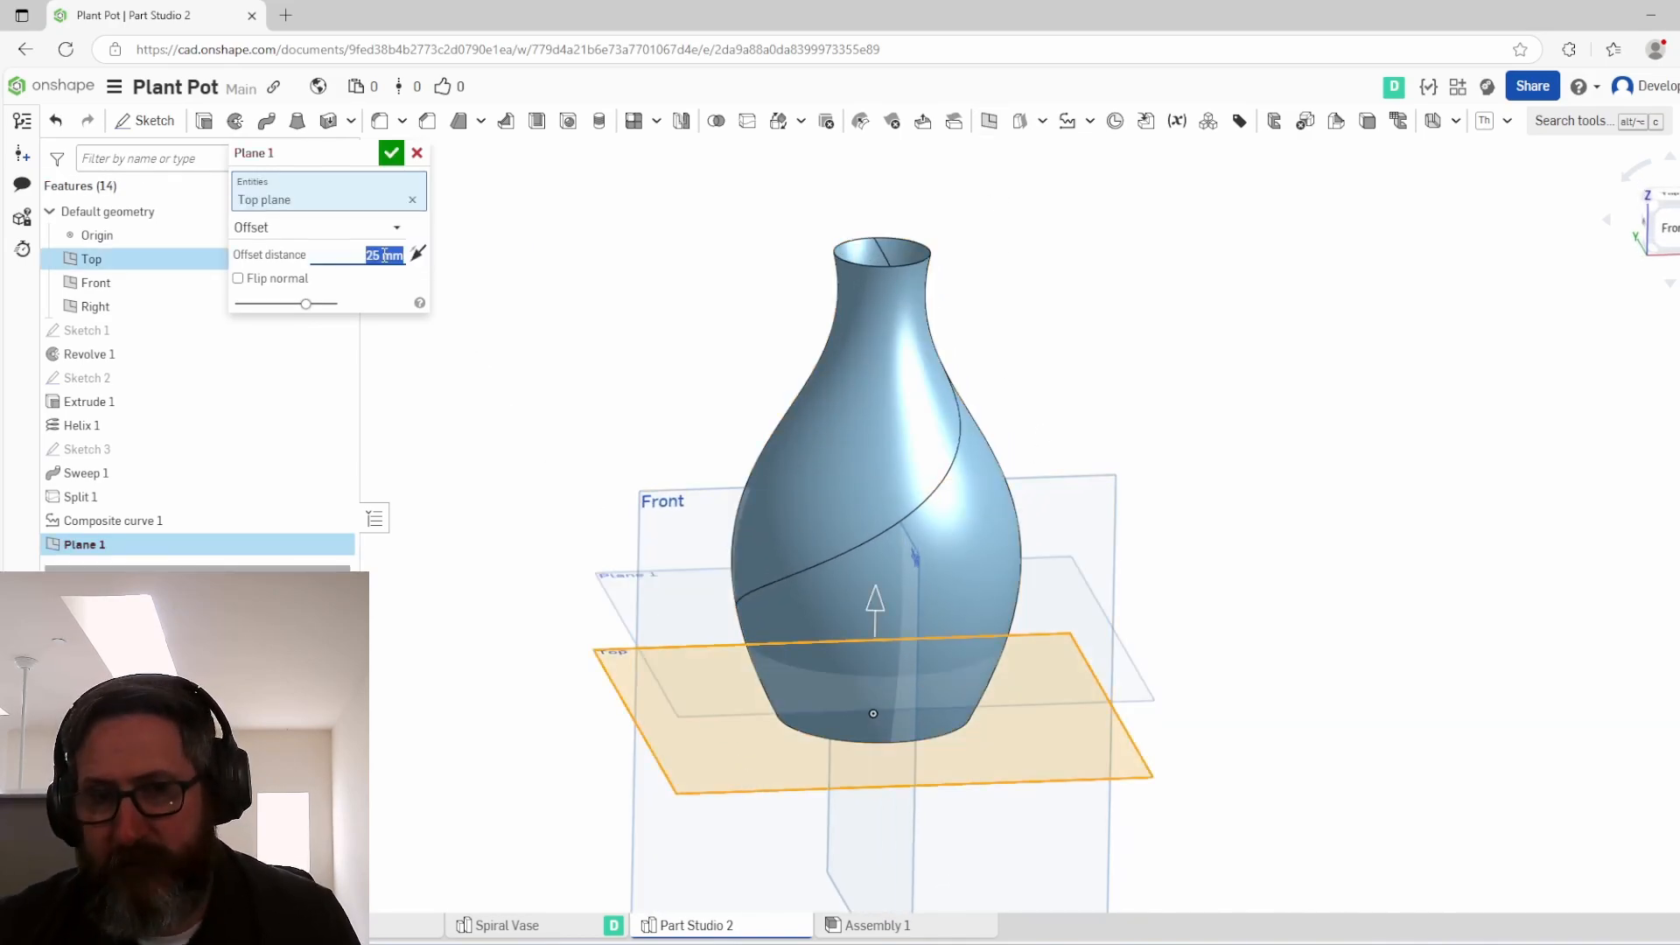
text(150)
key(Return)
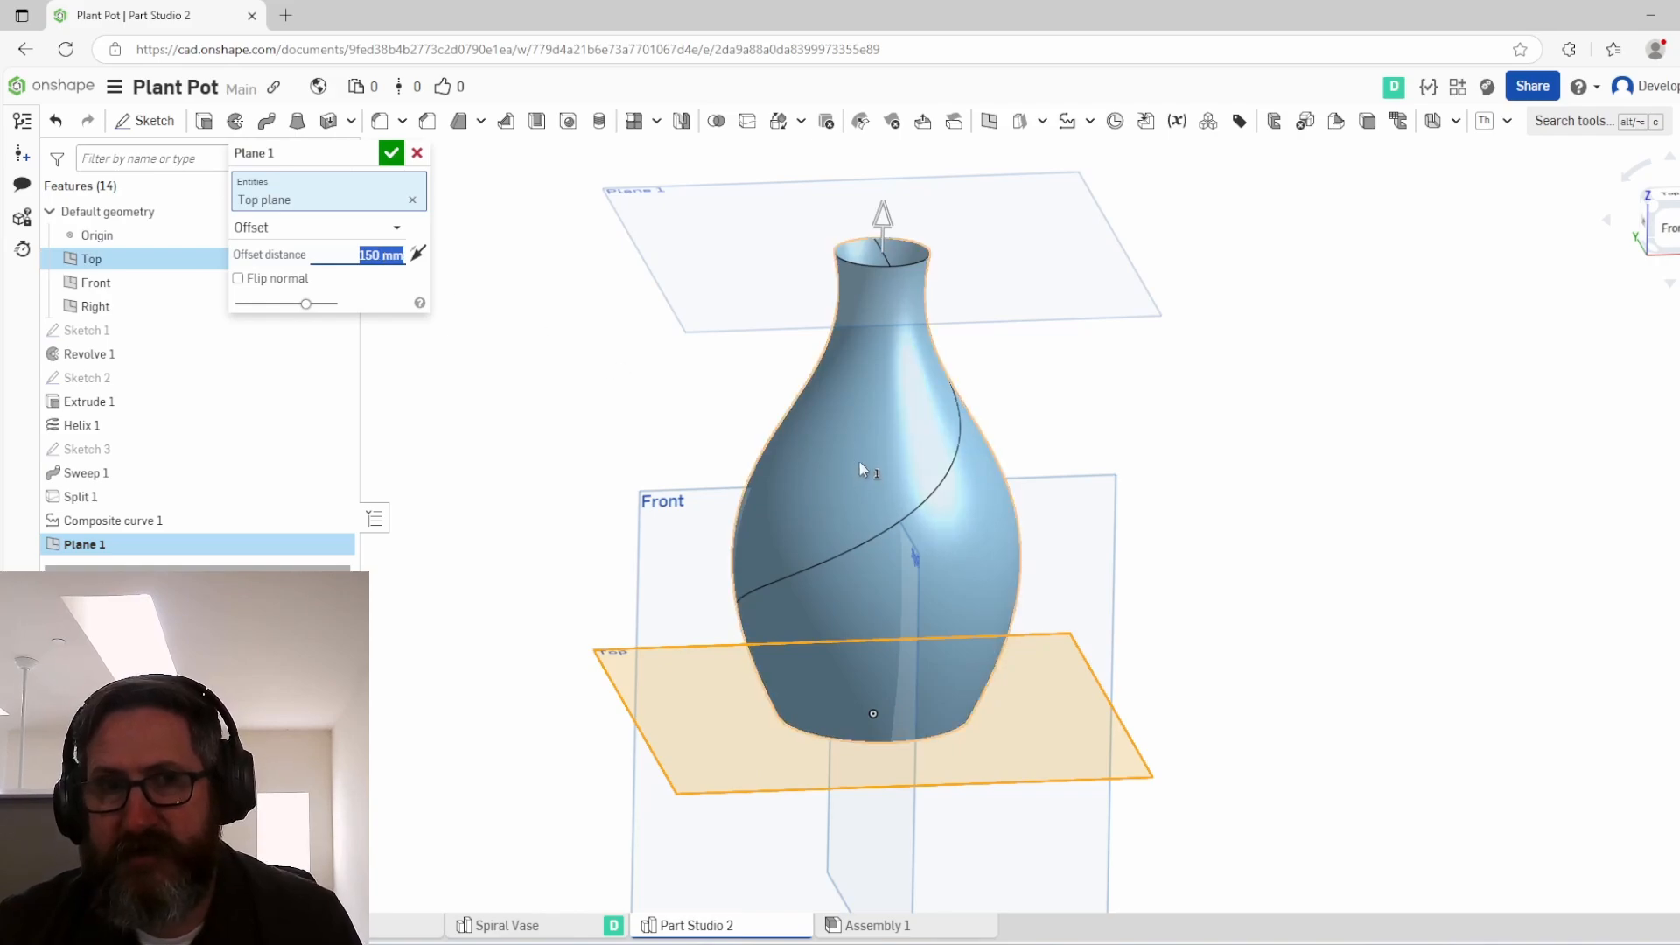
key(shift+1)
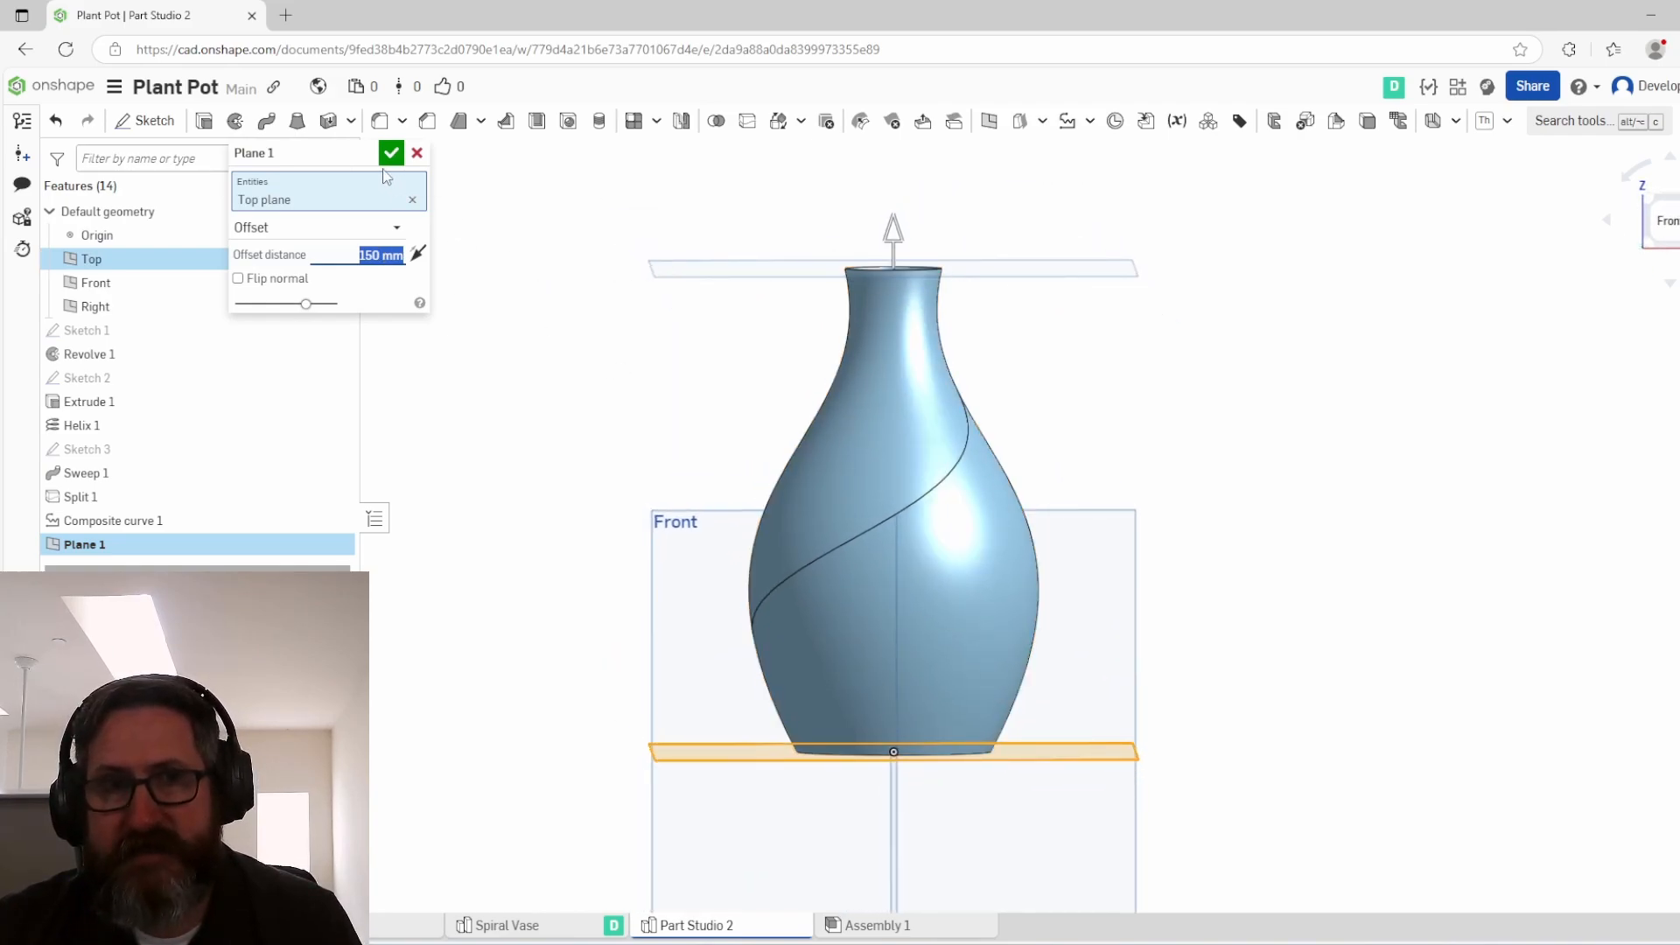
click(391, 154)
Step: On the offset plane, sketch a 10-sided polygon circumscribed about the vase's 30 mm rim circle, centred on the origin, and finish the sketch
right_drag(947, 318, 974, 421)
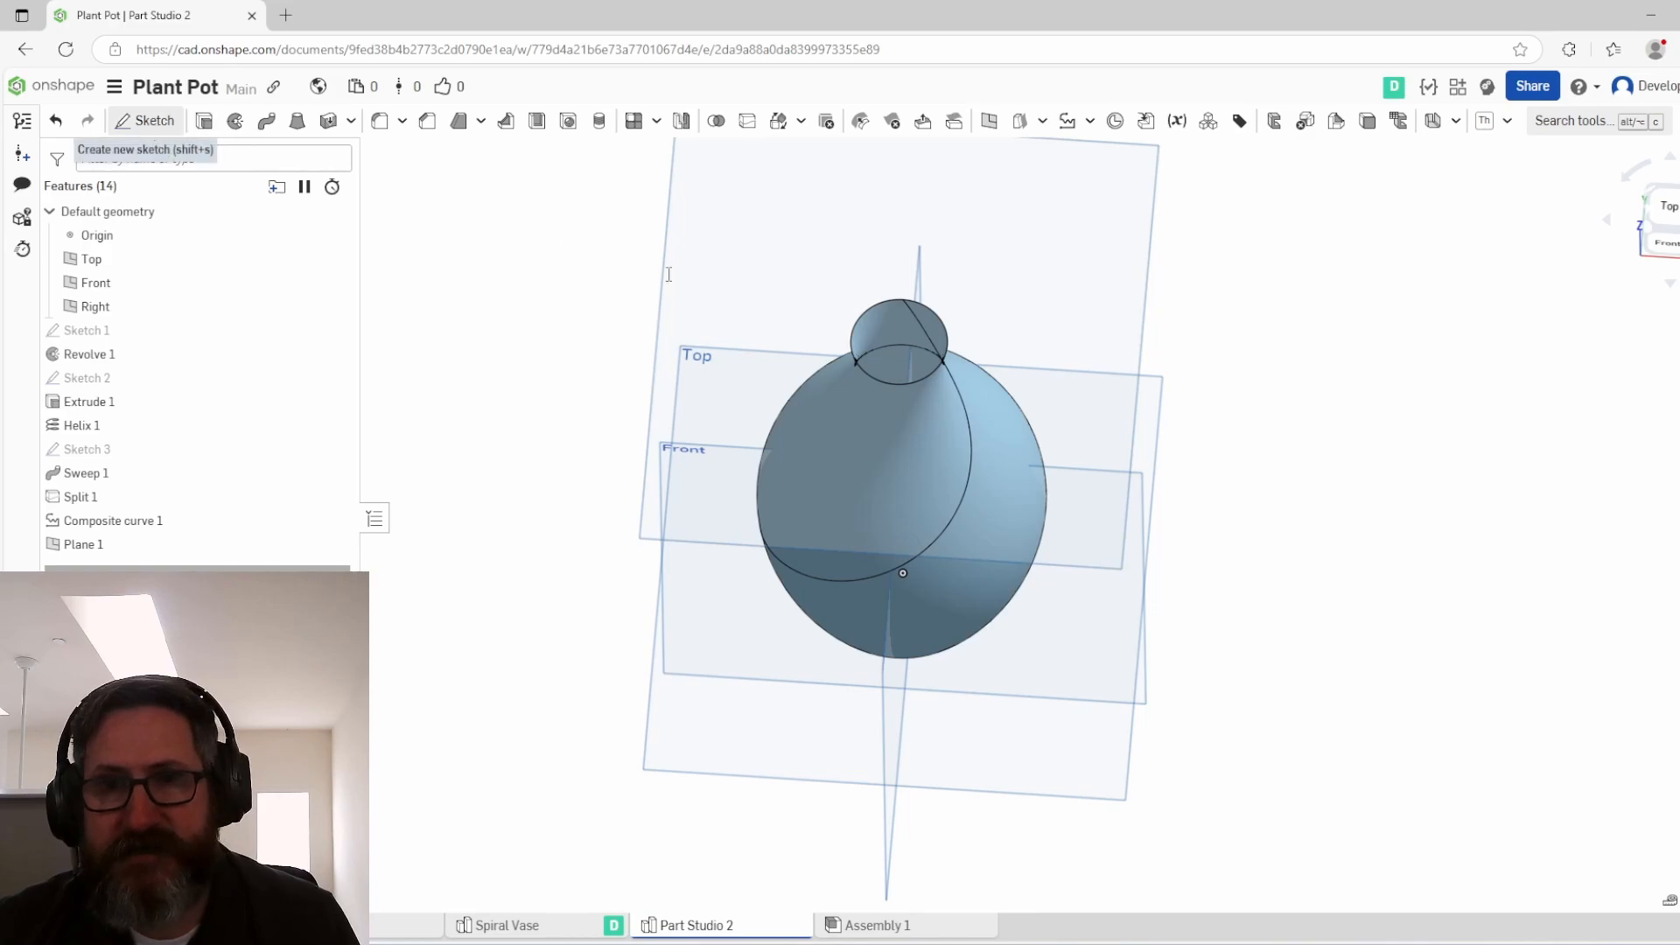
click(145, 121)
click(1036, 309)
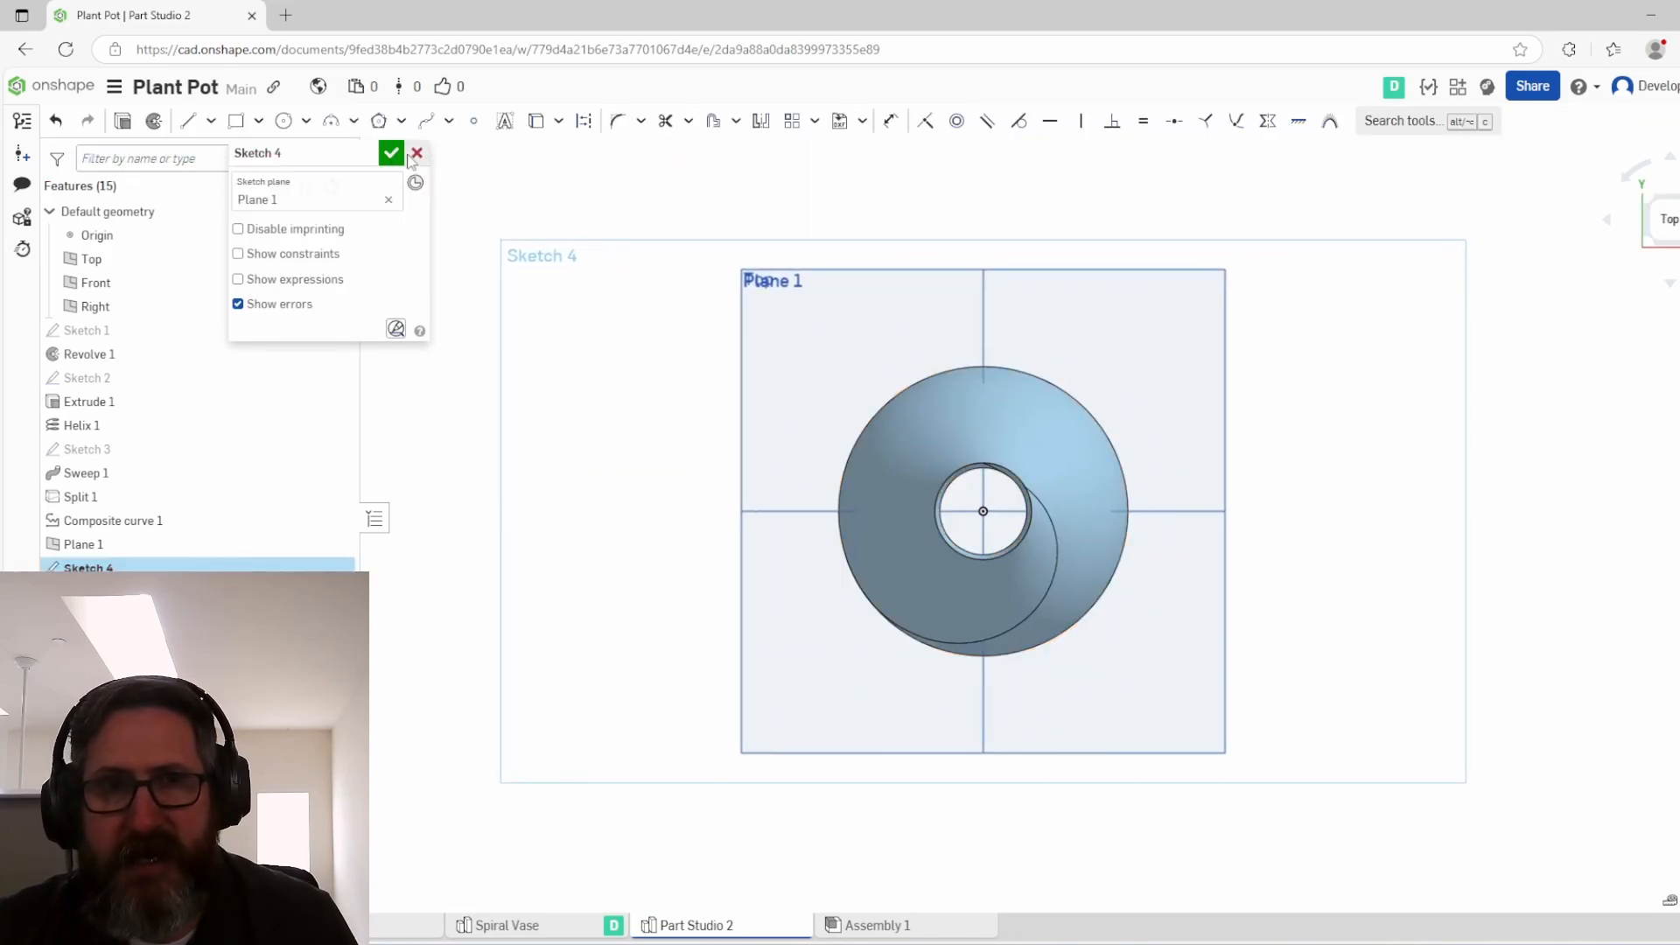
click(381, 123)
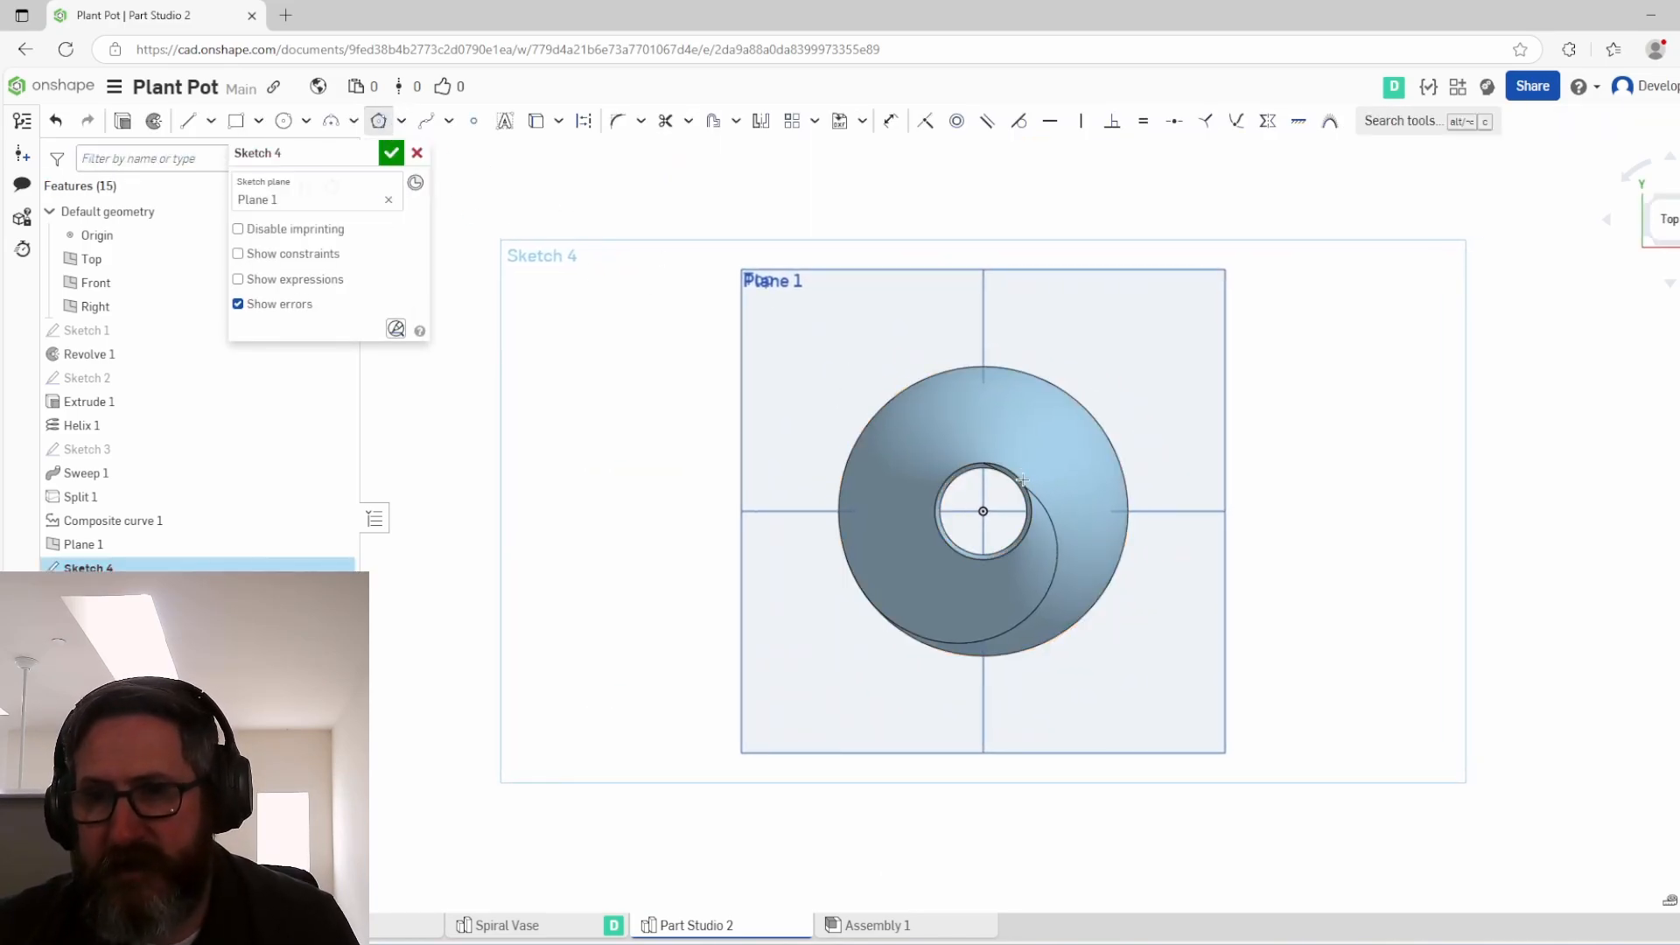
scroll(987, 517, up, 5)
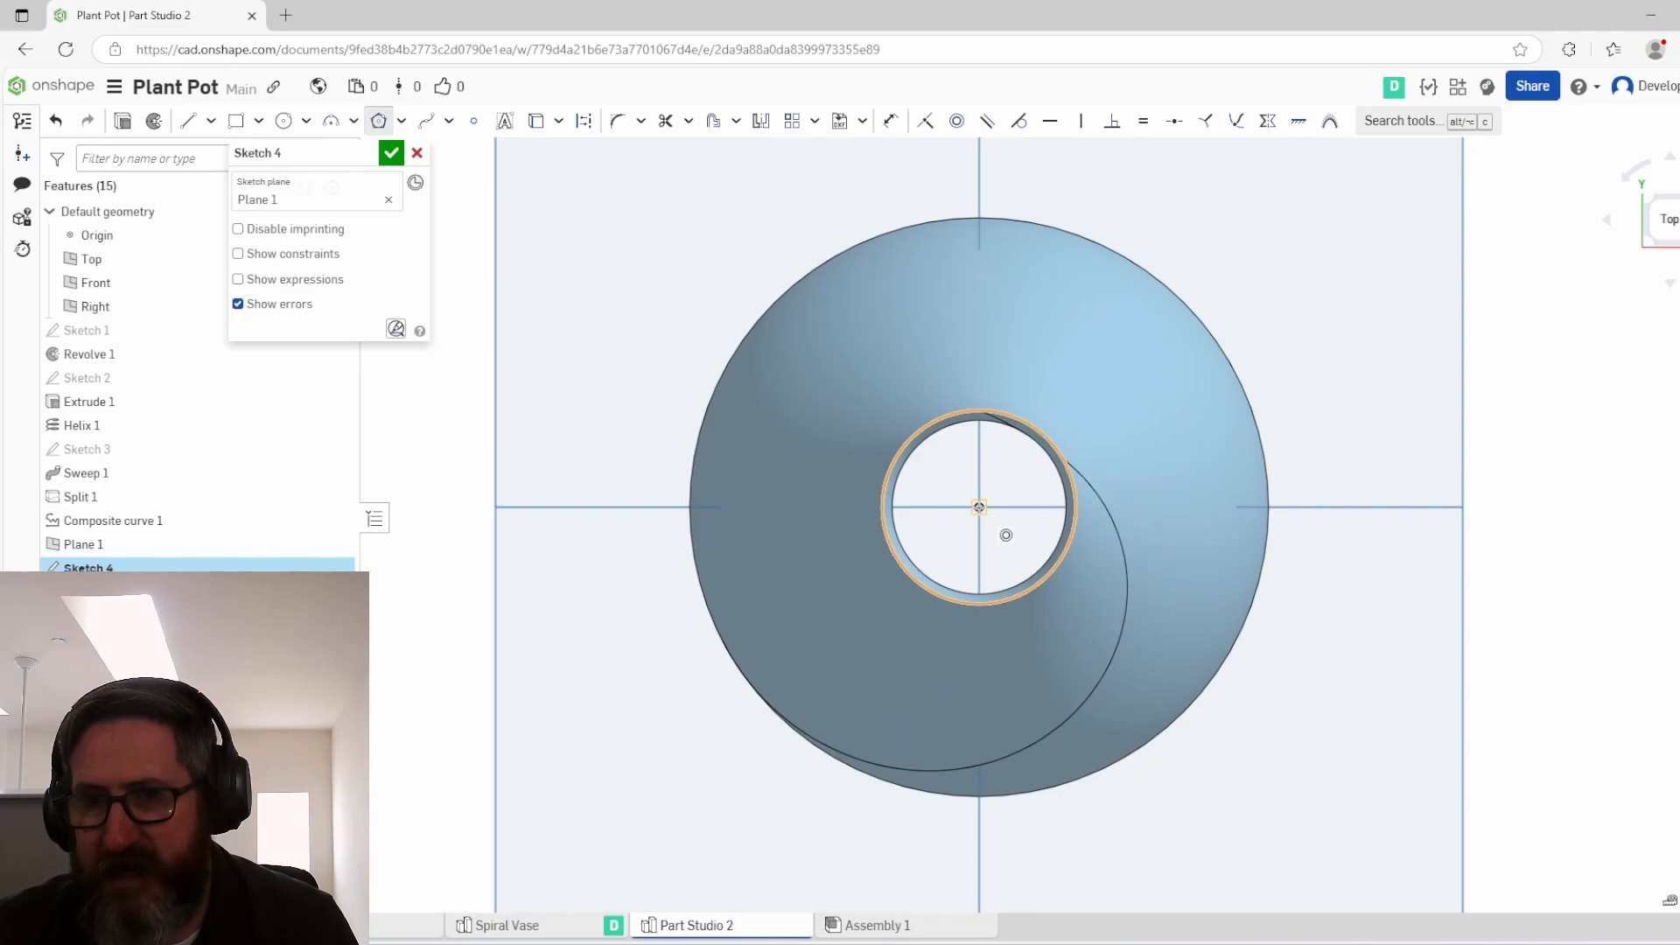
click(979, 506)
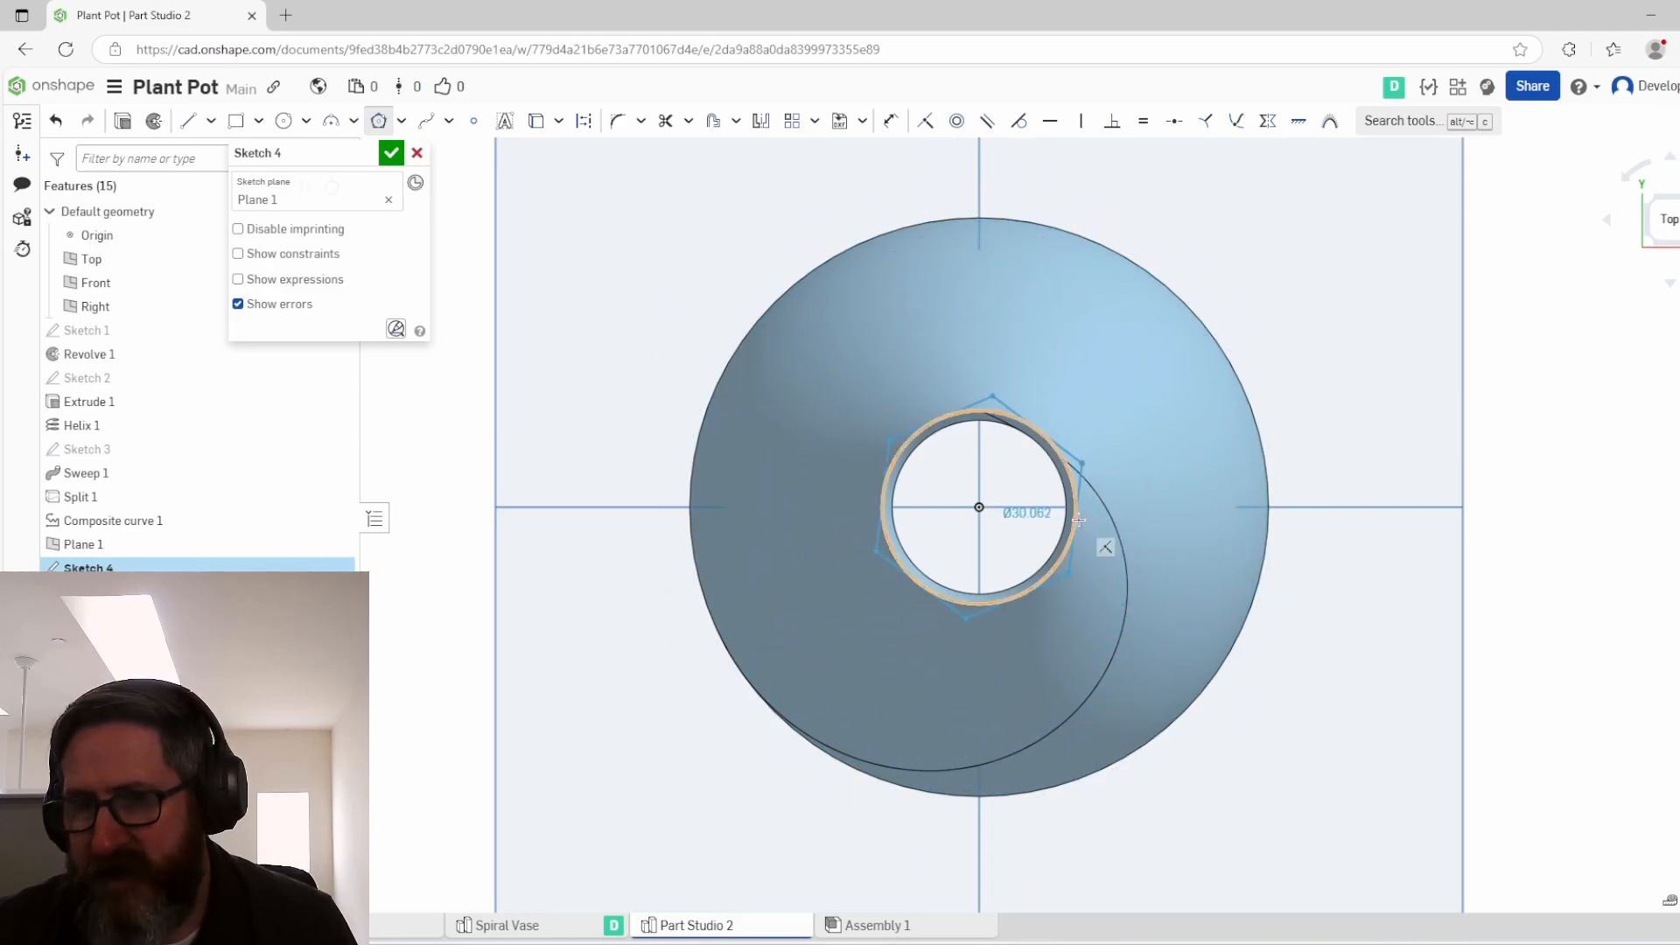
scroll(1078, 520, up, 3)
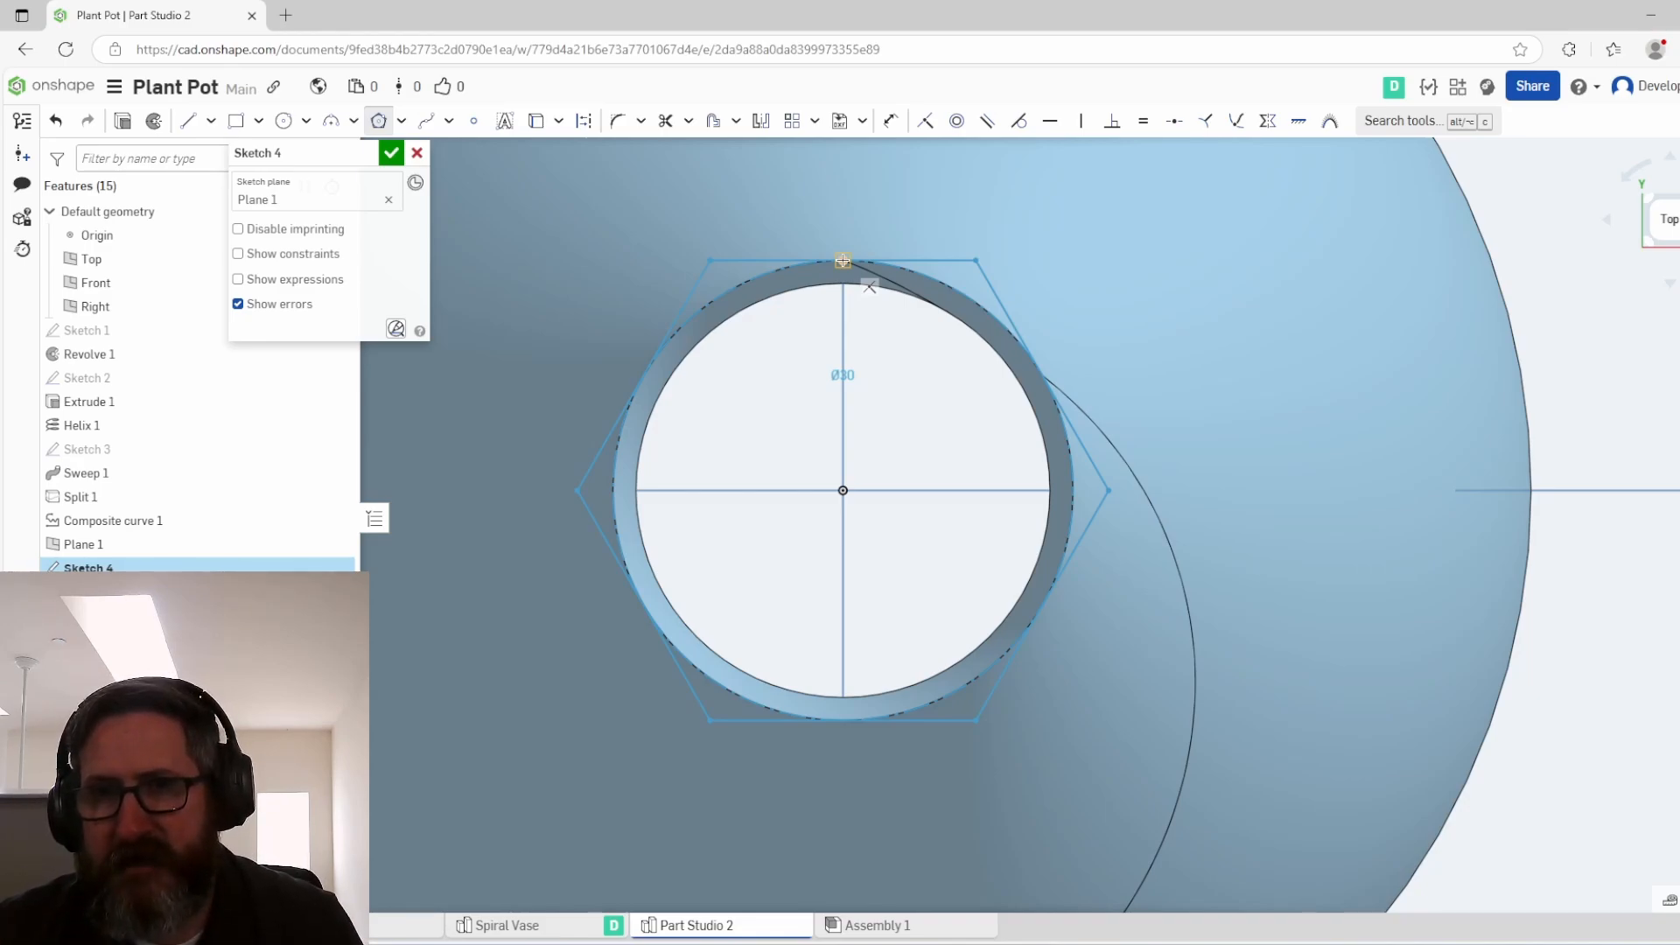
click(850, 222)
click(850, 222)
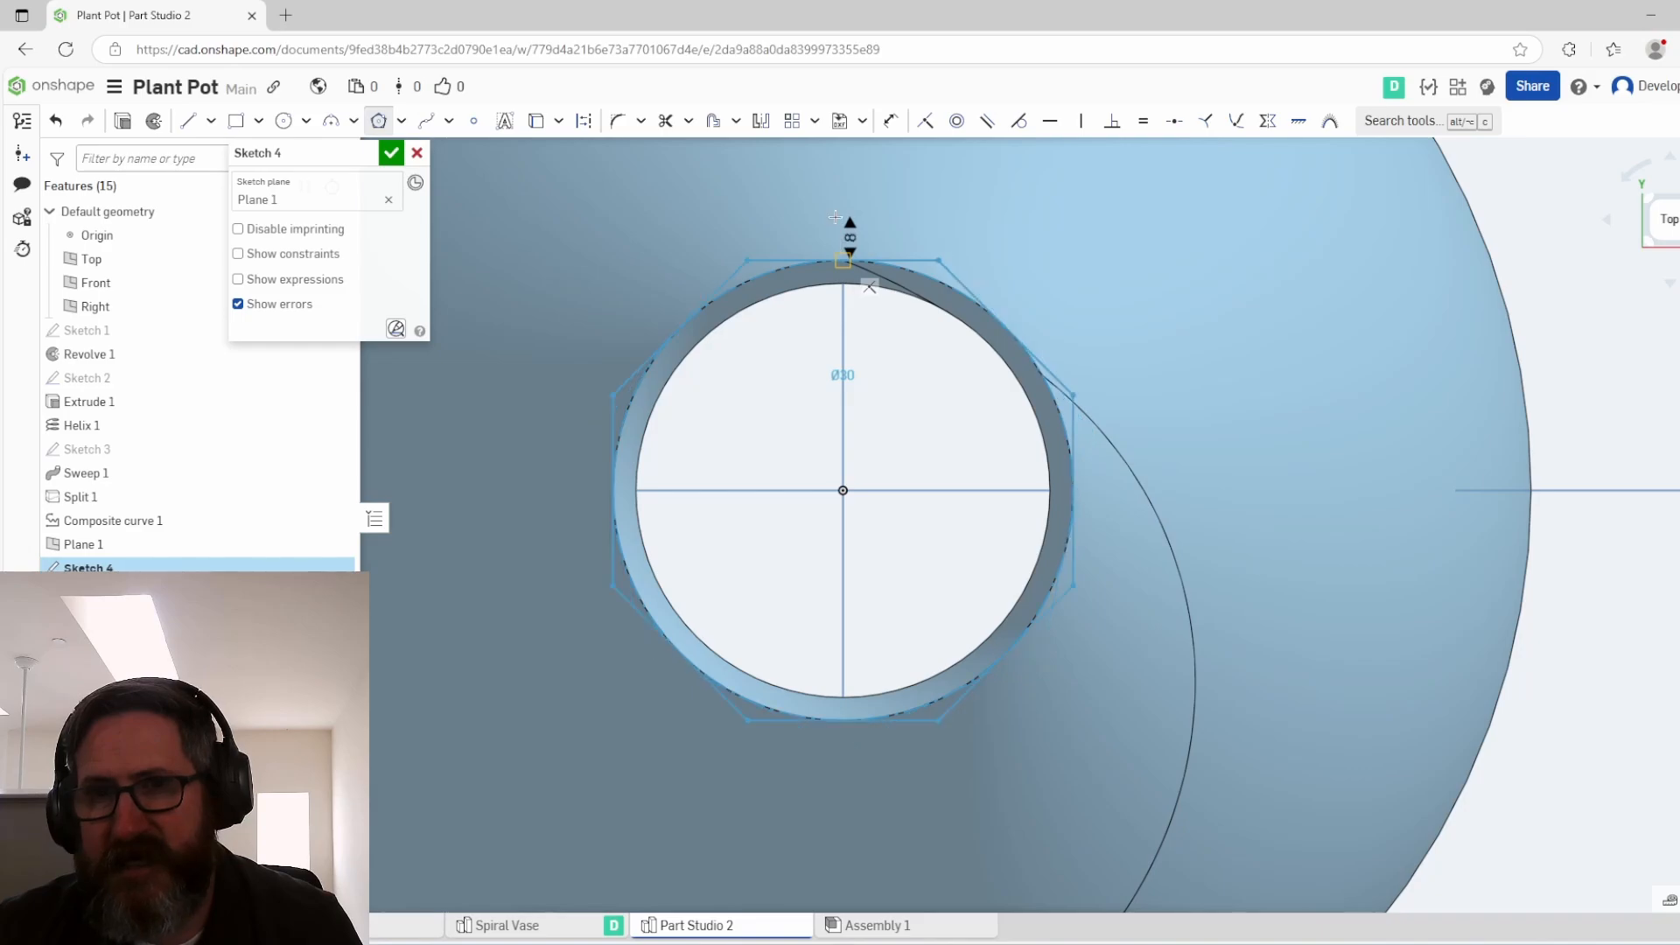
key(Up)
click(833, 154)
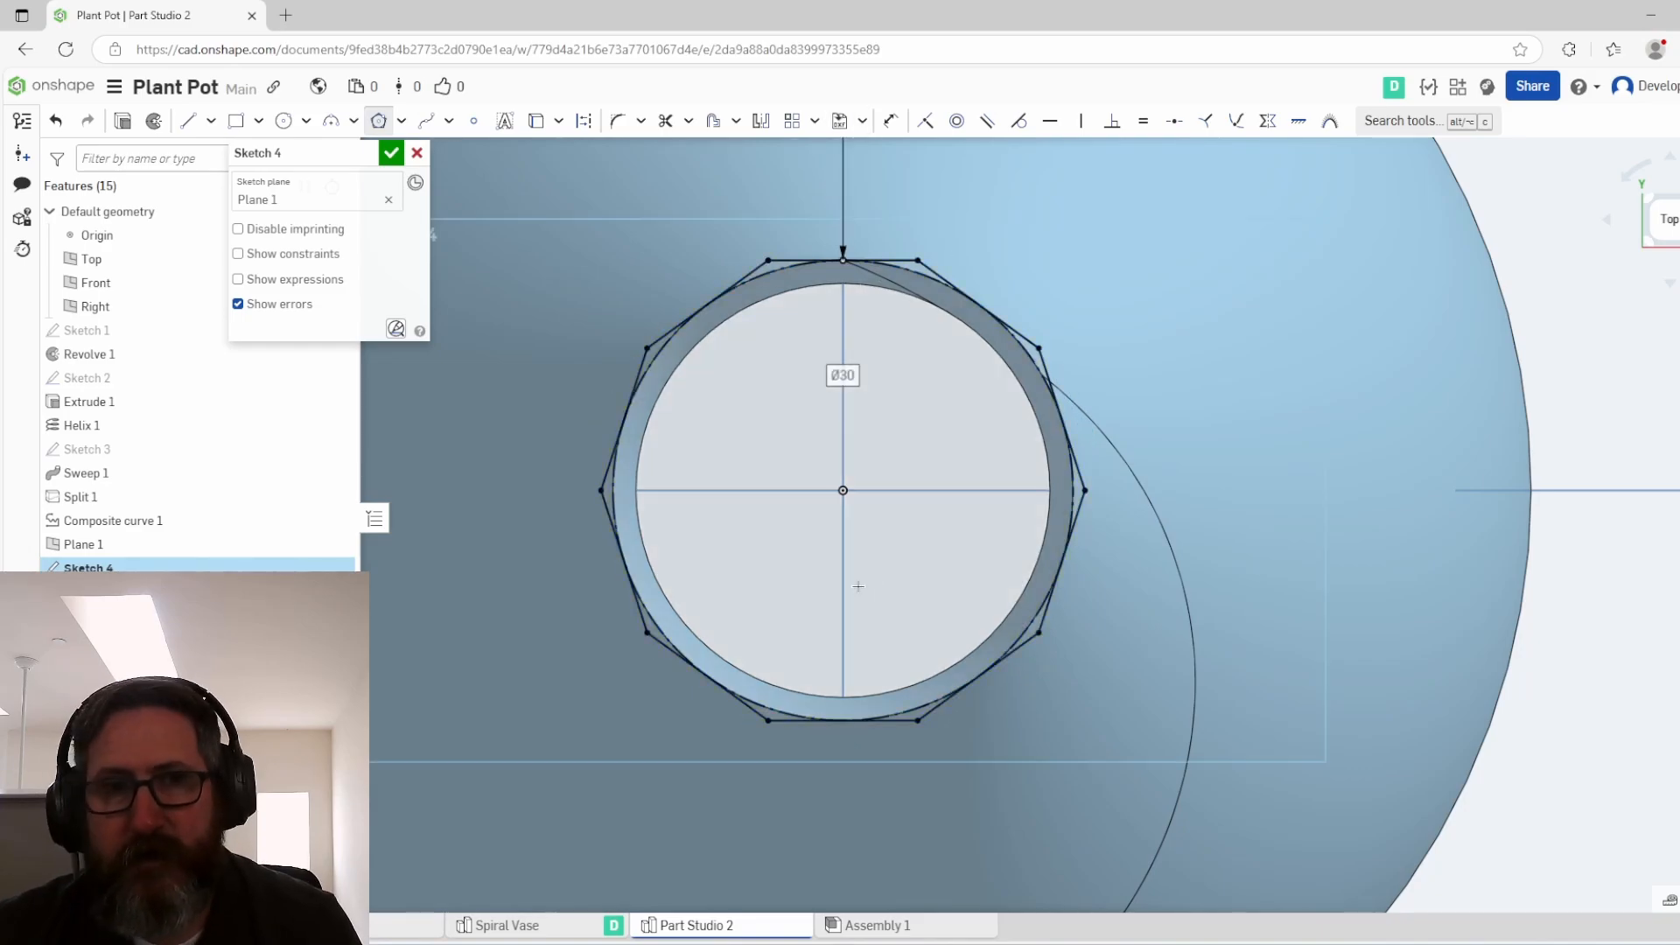
click(390, 157)
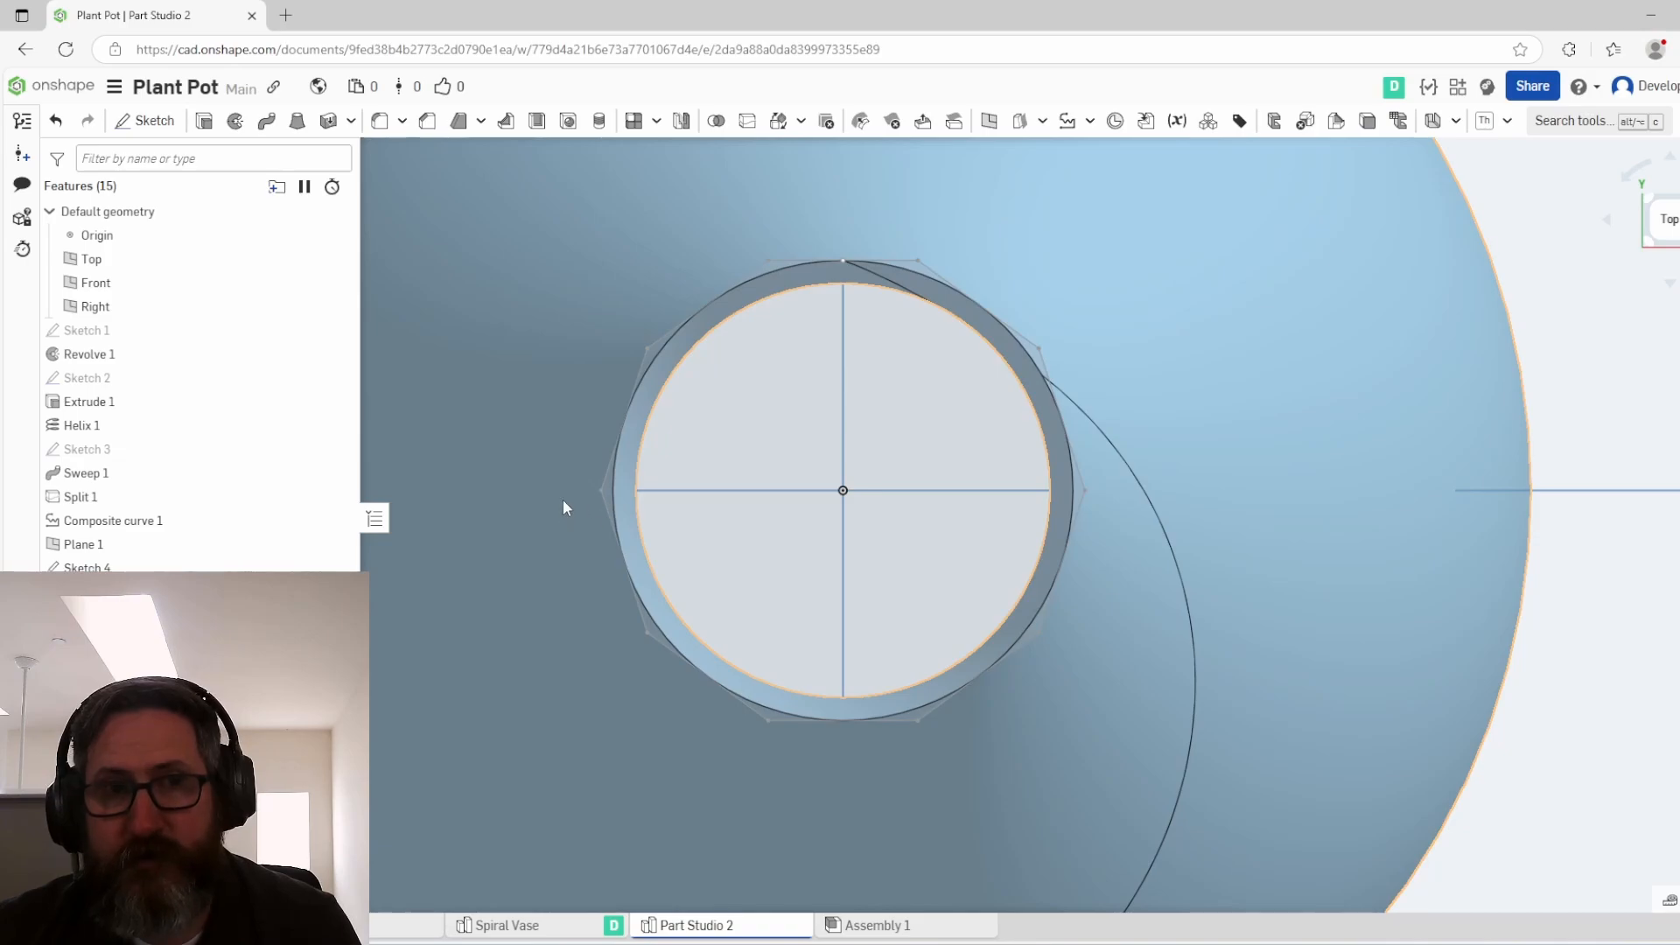
Step: Start a new sketch on the Top plane, facing the underside of the vase straight on
right_drag(564, 500, 473, 270)
click(154, 125)
right_drag(650, 644, 670, 502)
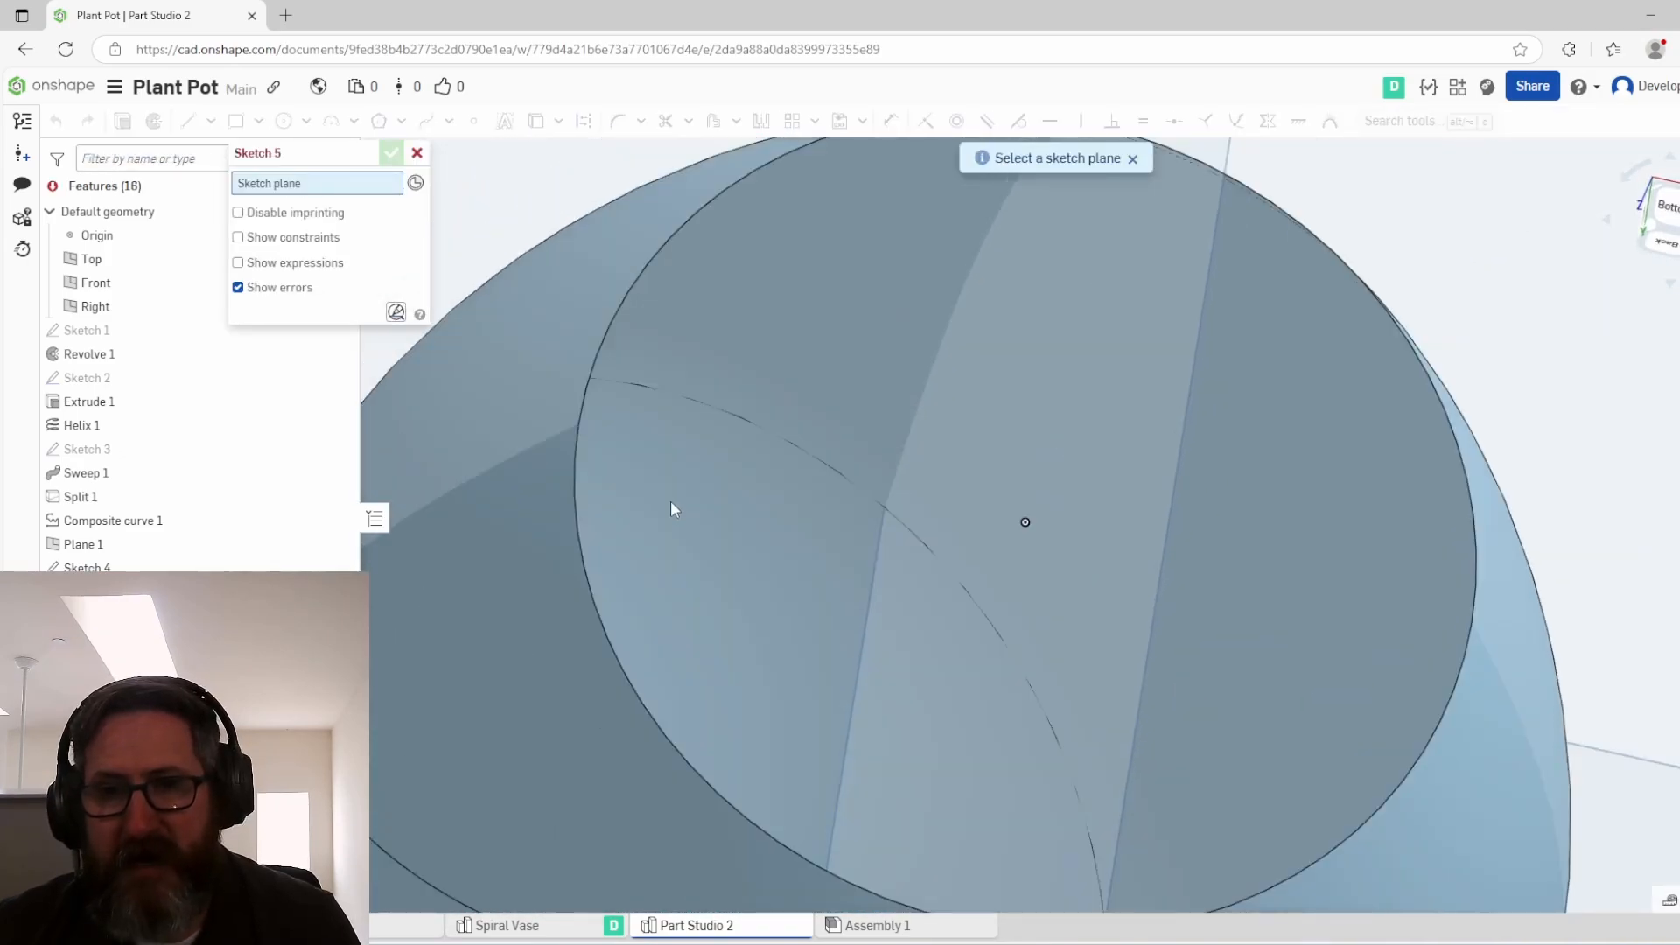
scroll(670, 502, down, 5)
click(508, 603)
right_drag(723, 705, 750, 609)
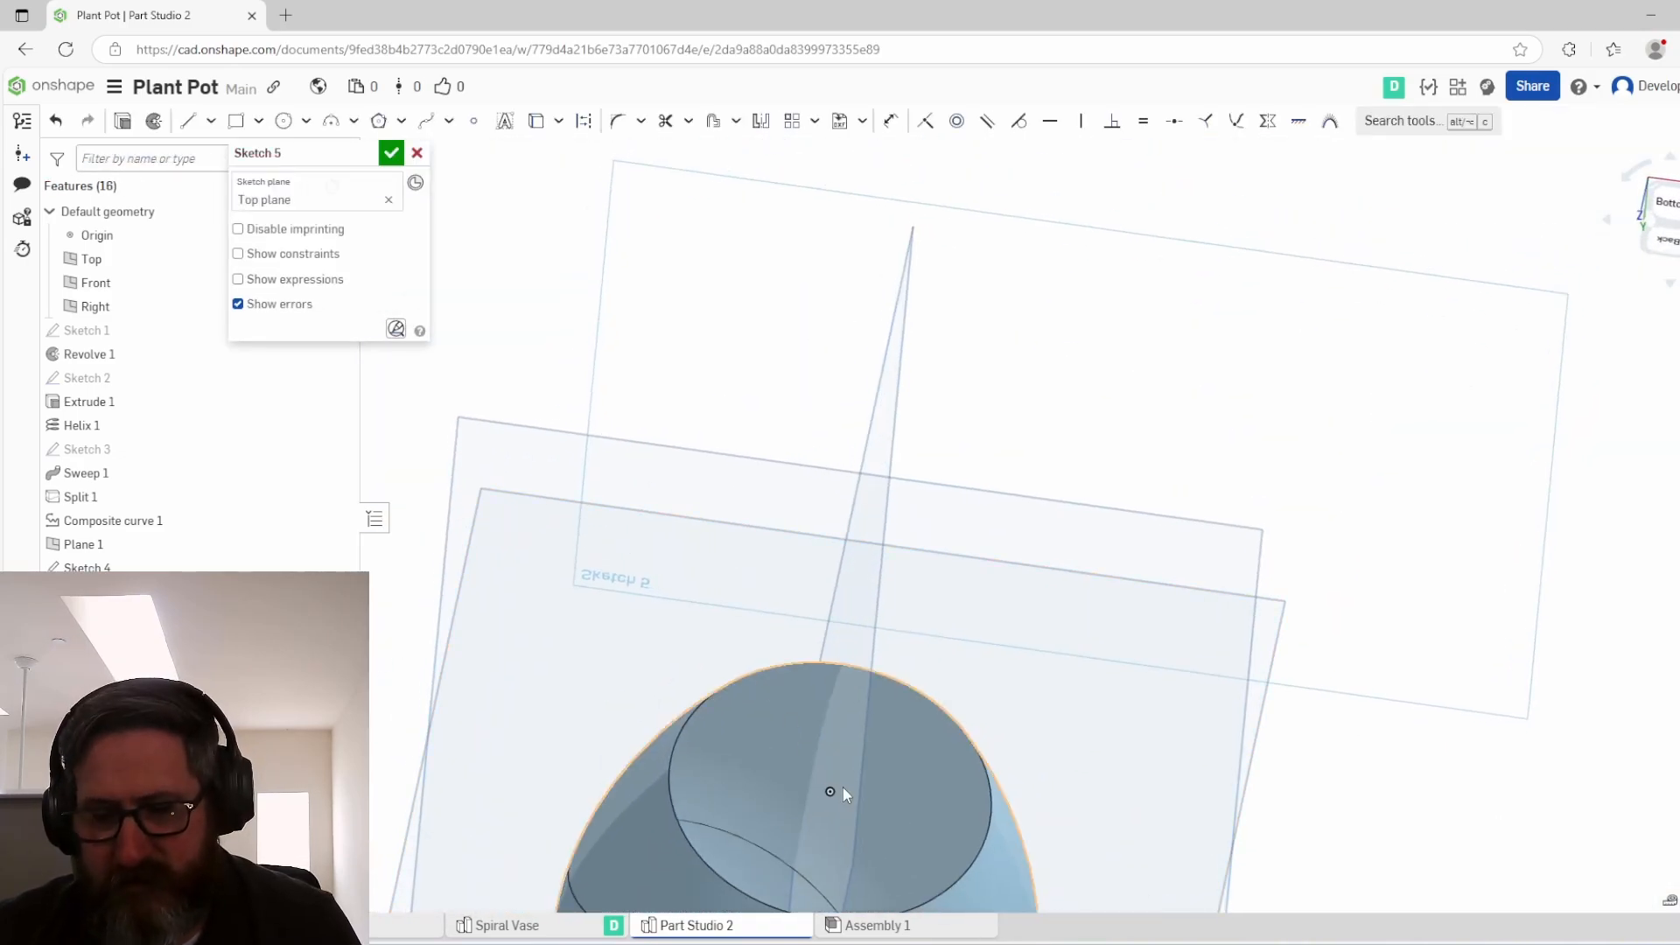
key(n)
scroll(1043, 672, up, 4)
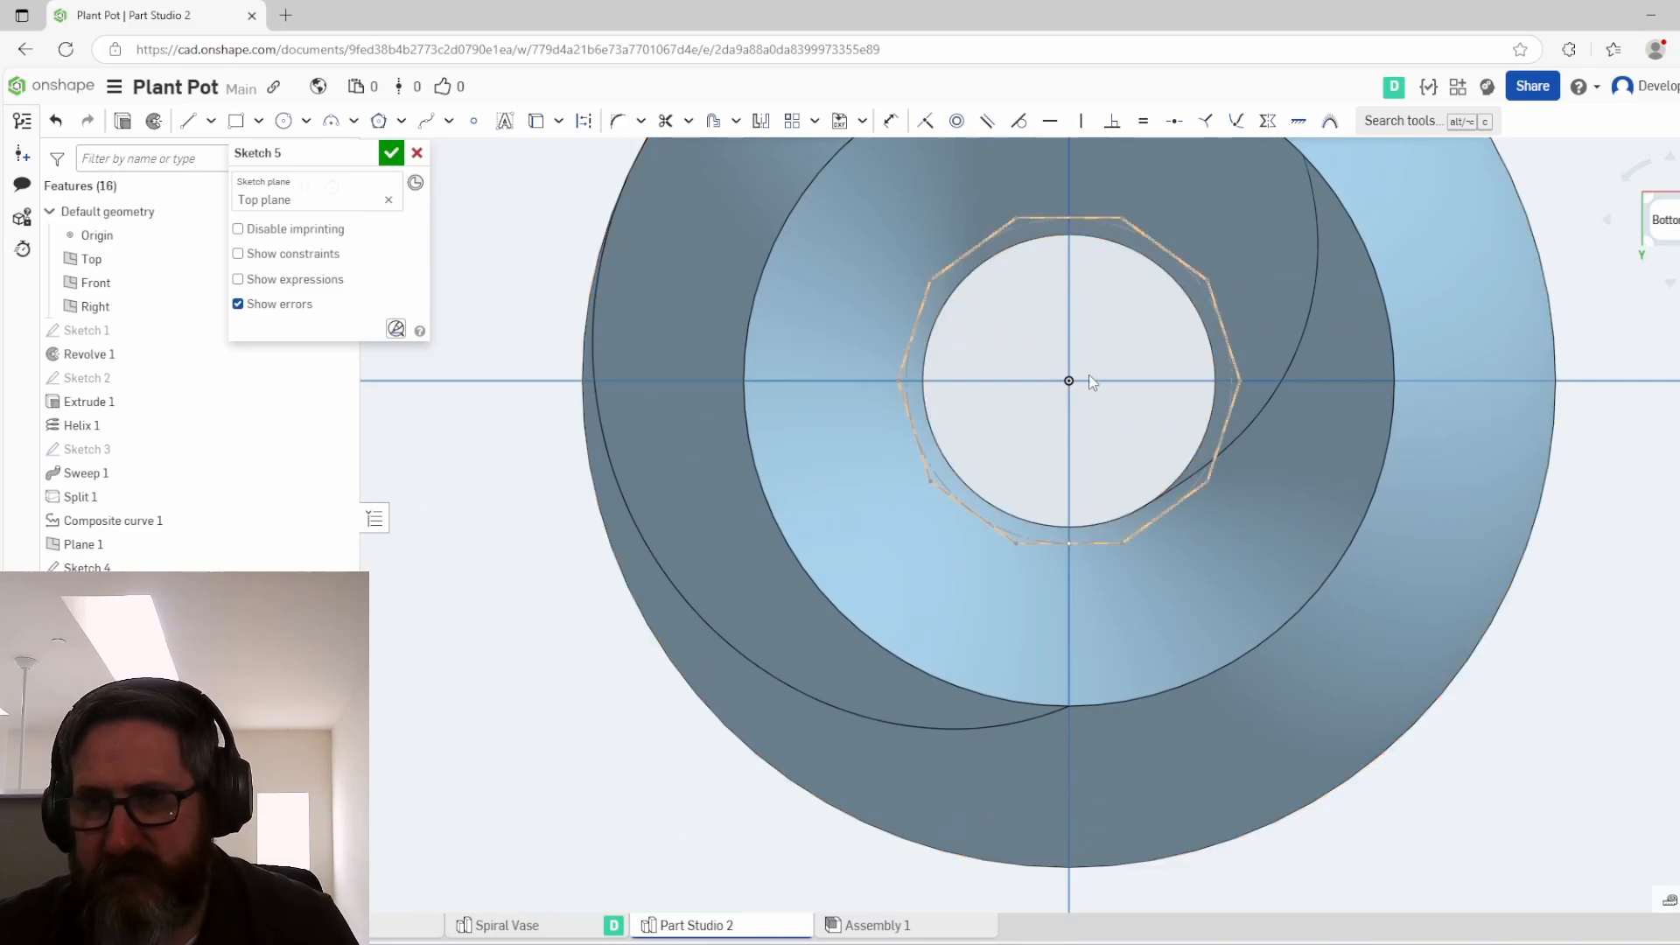
middle_drag(1088, 375, 938, 494)
scroll(938, 494, down, 1)
scroll(939, 498, down, 1)
Step: Sketch a 10-sided polygon circumscribed about the 60 mm base circle, with its edge touching the spiral curve's endpoint, and finish the sketch
click(379, 121)
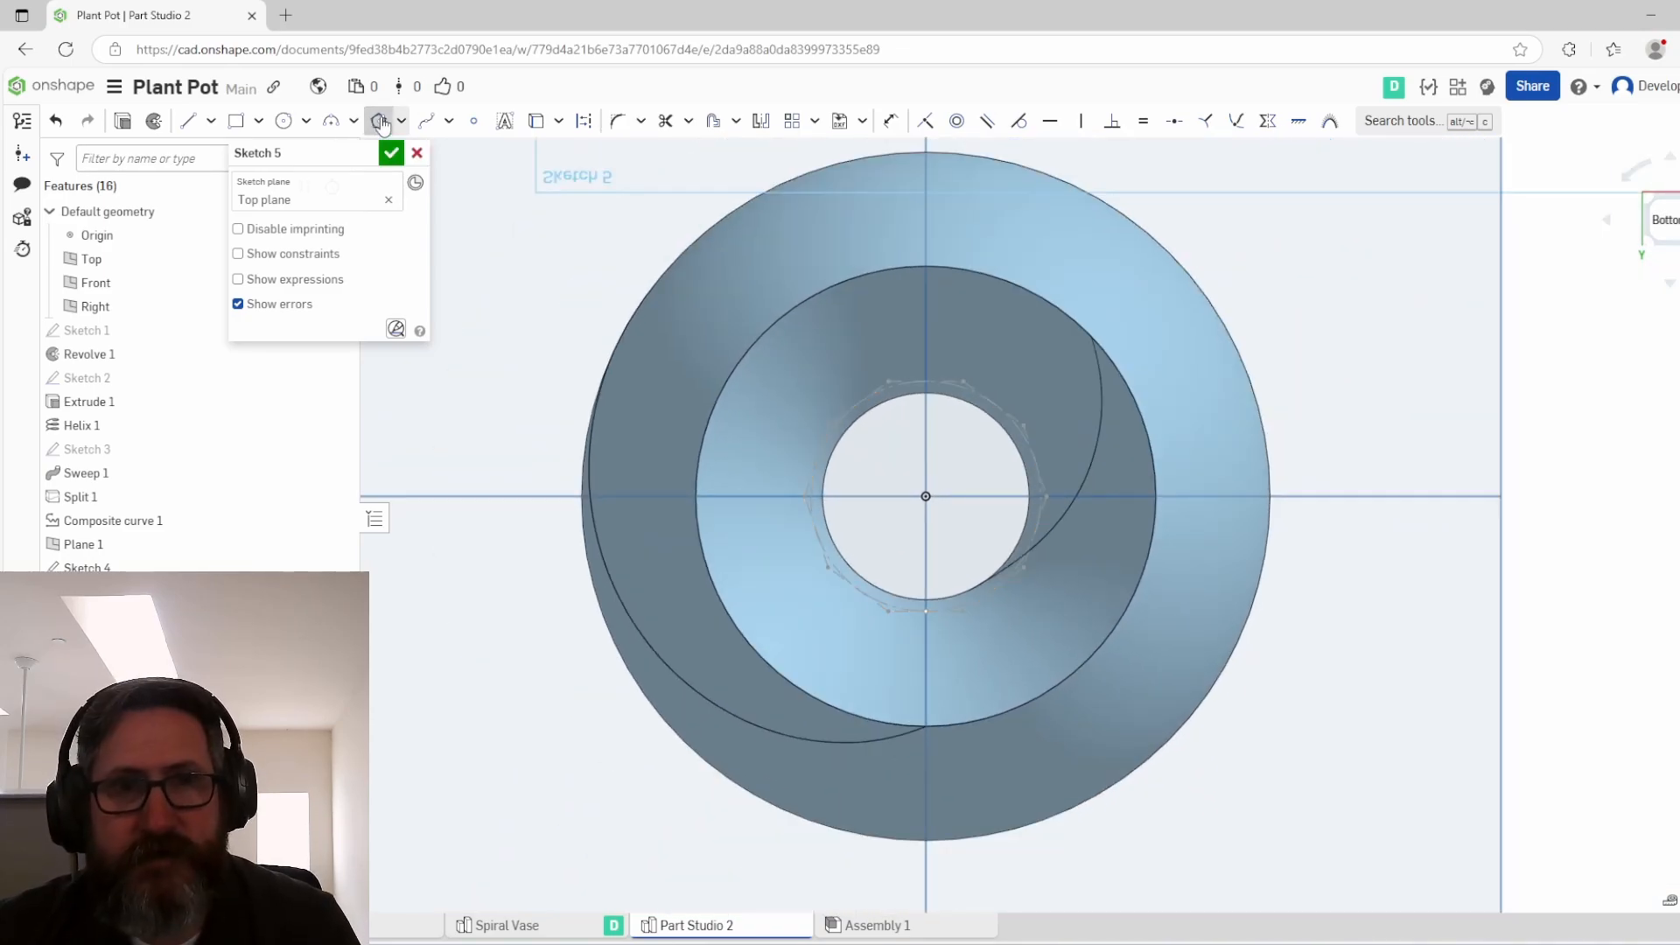
click(926, 497)
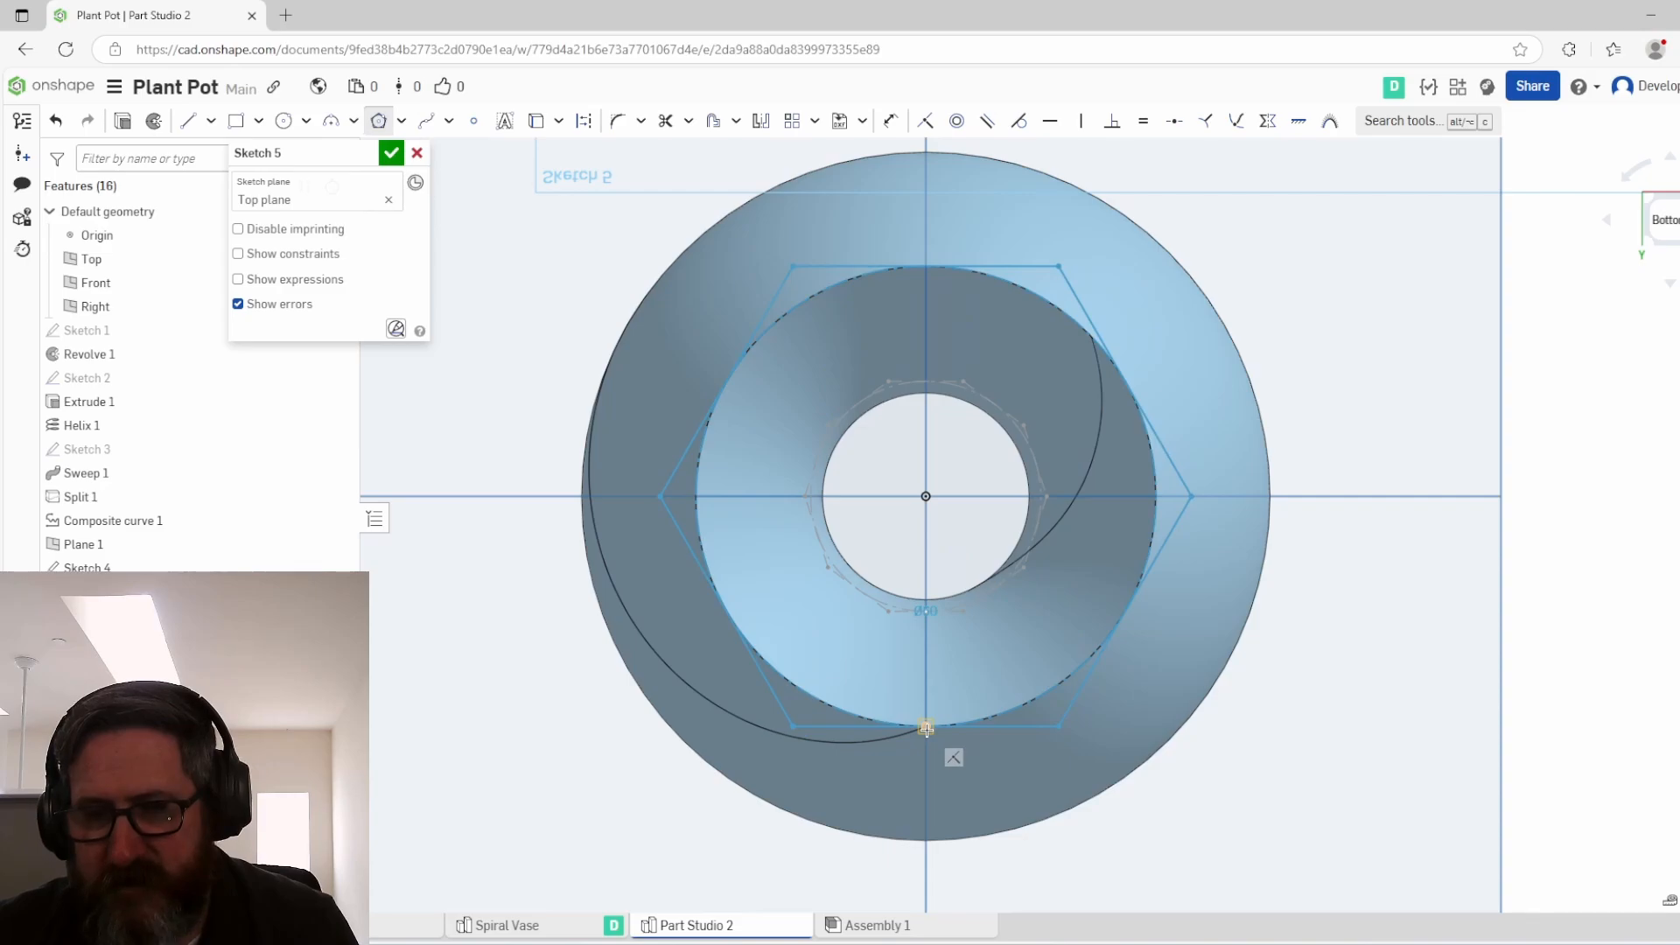
scroll(926, 728, up, 3)
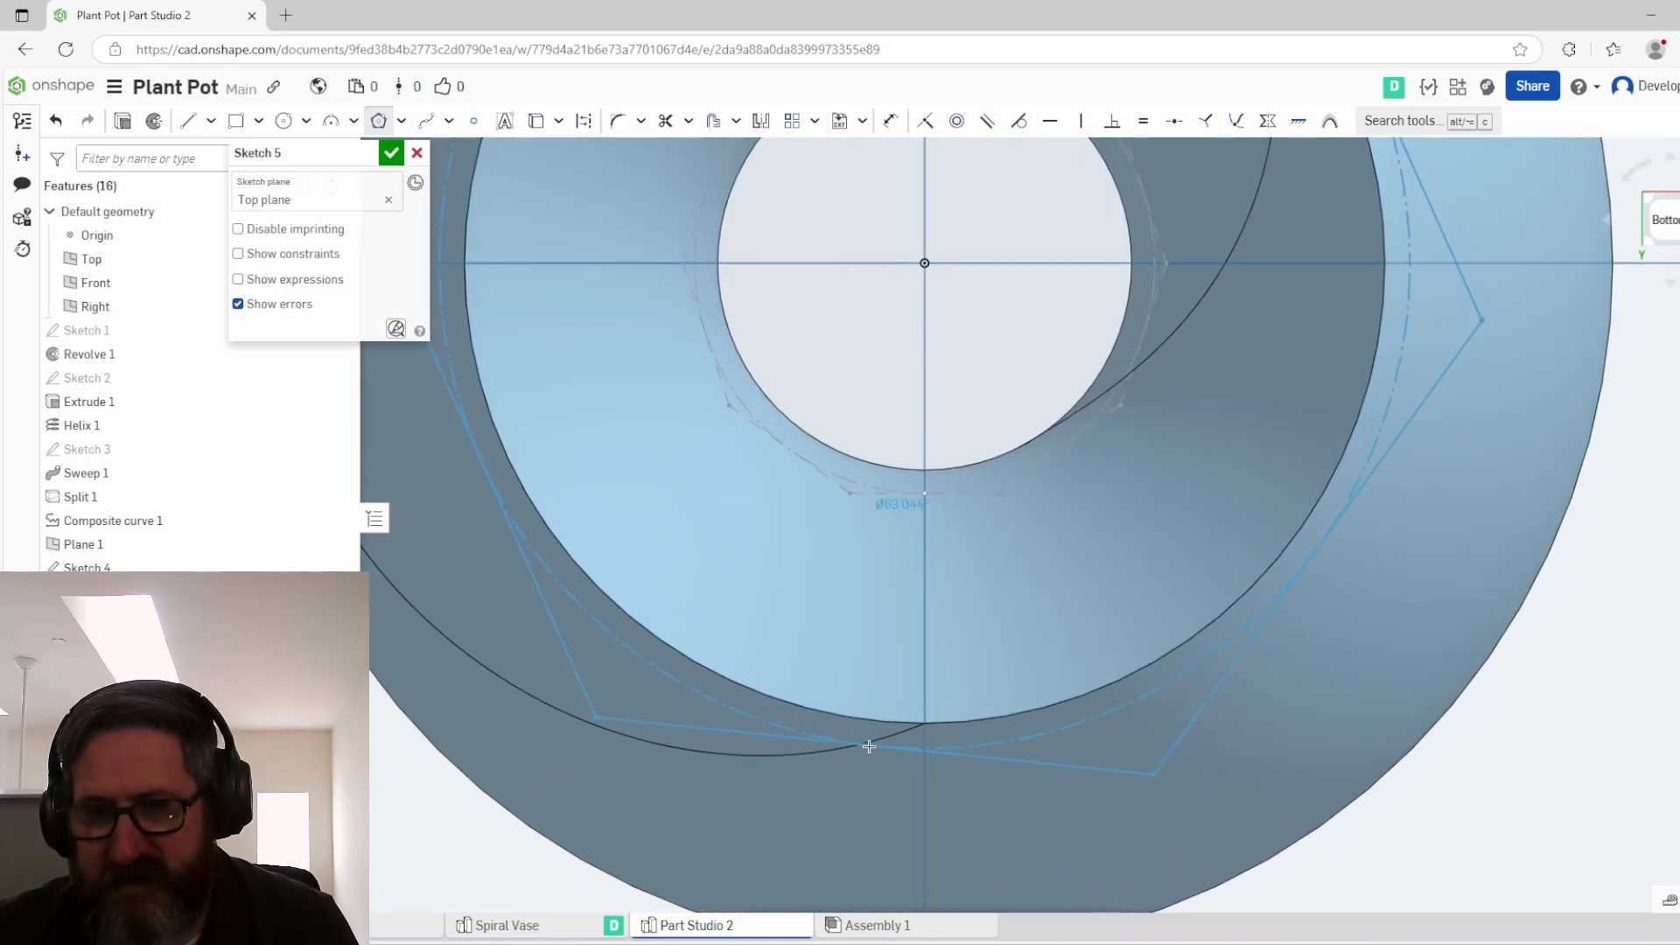
click(925, 726)
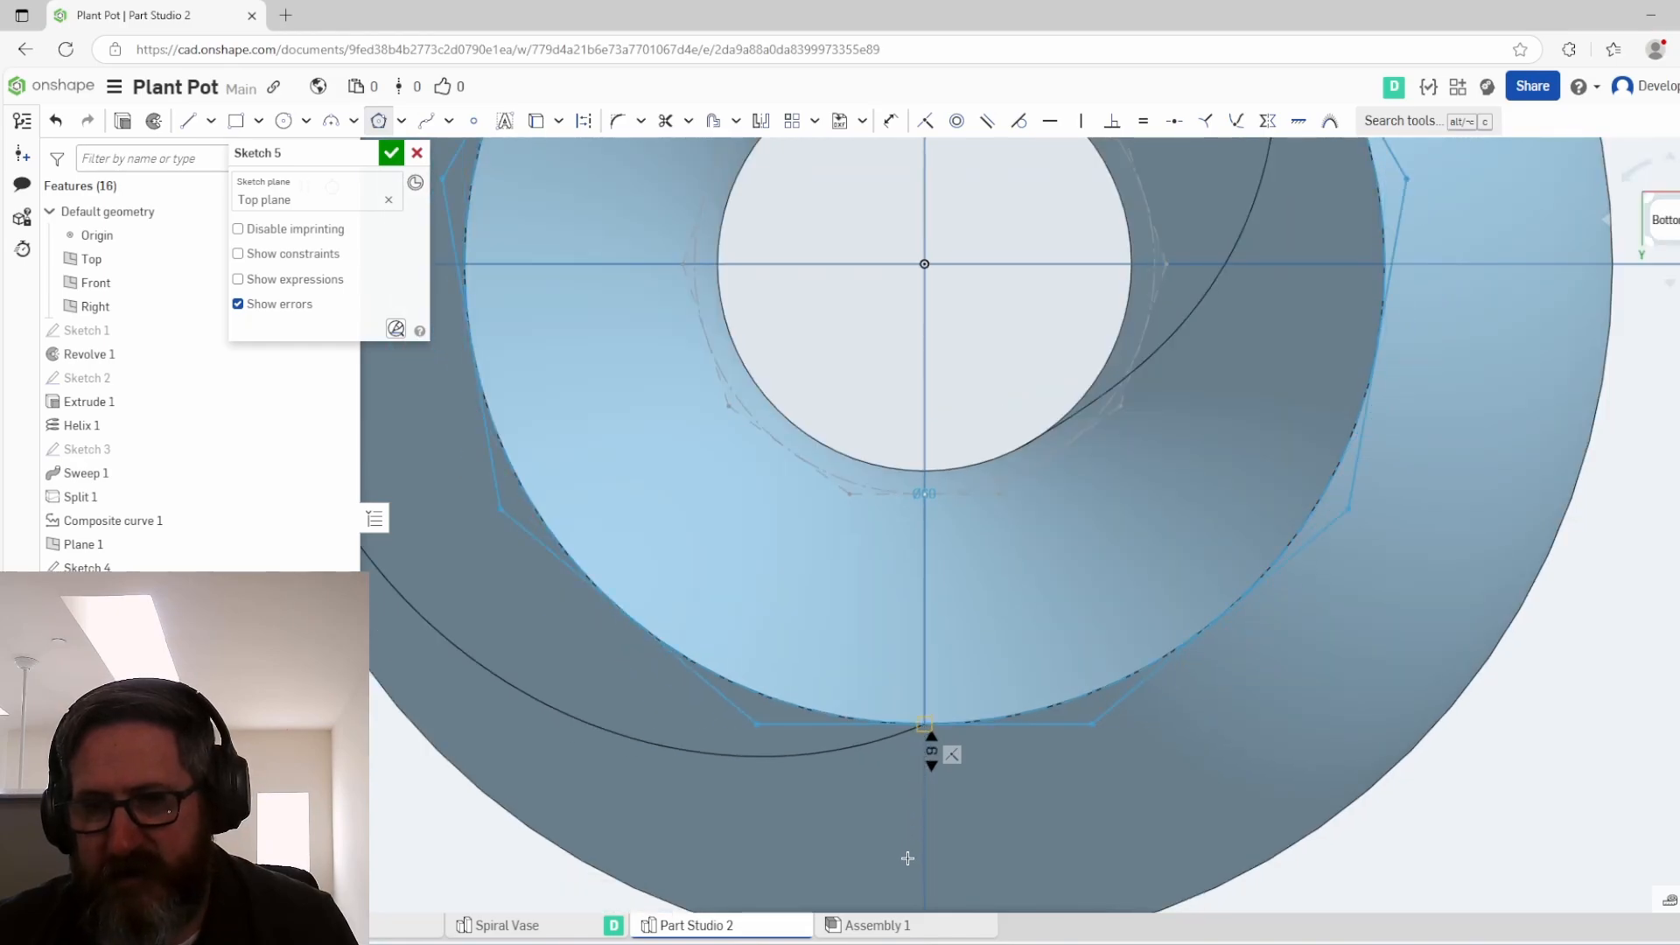
click(910, 891)
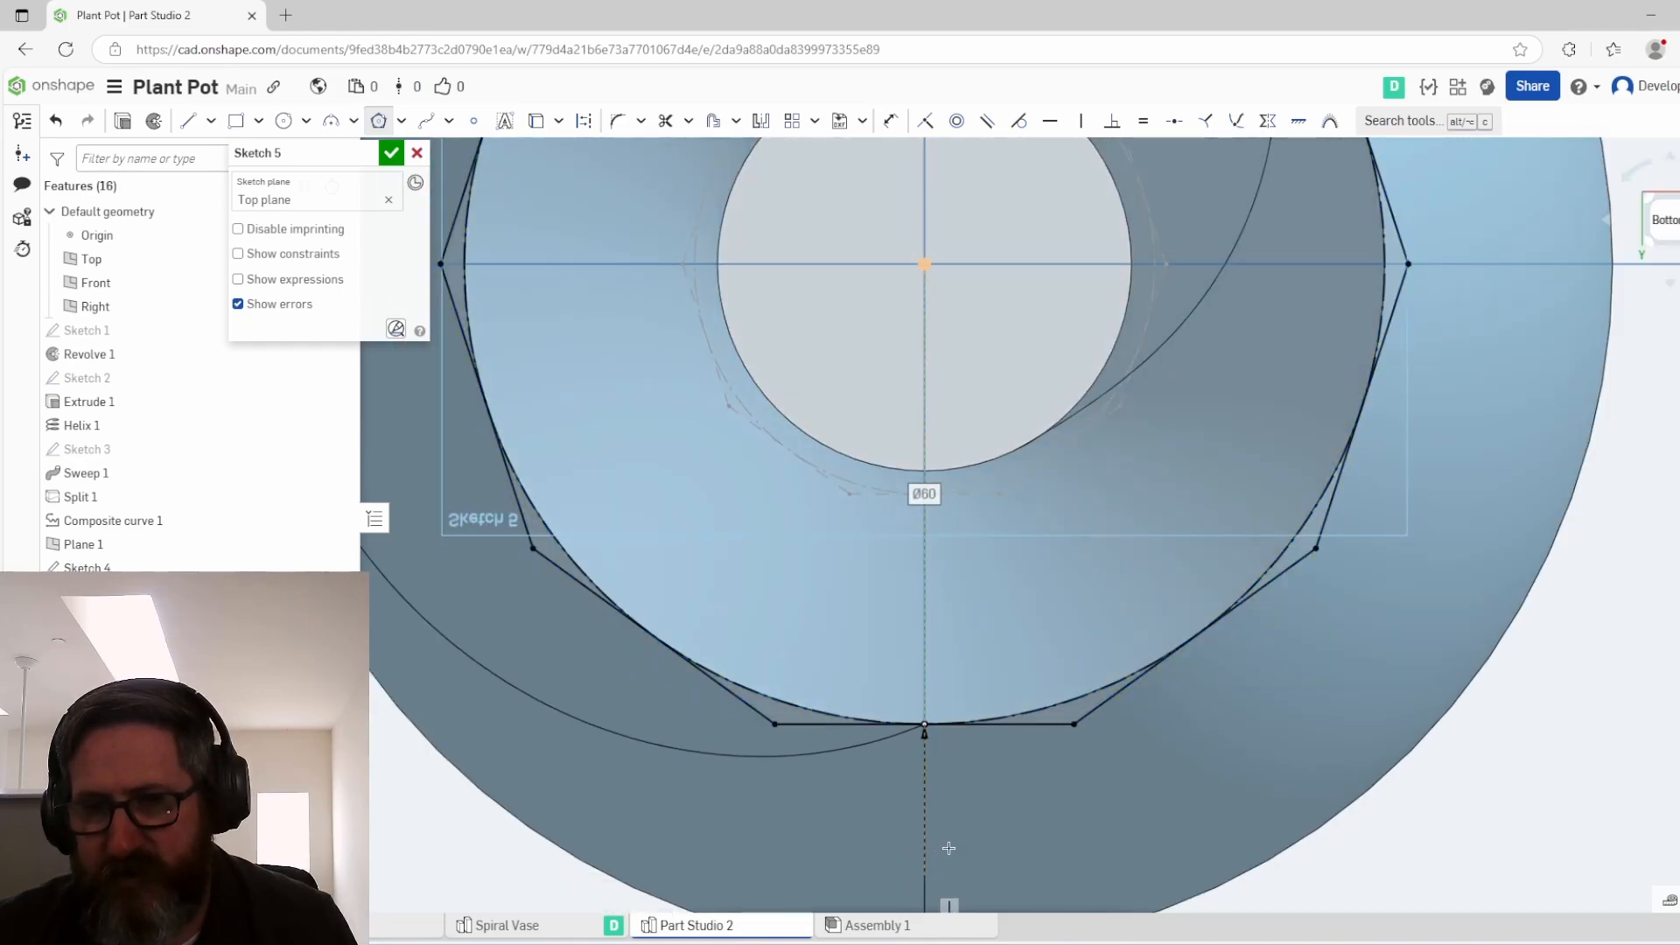
scroll(963, 773, down, 5)
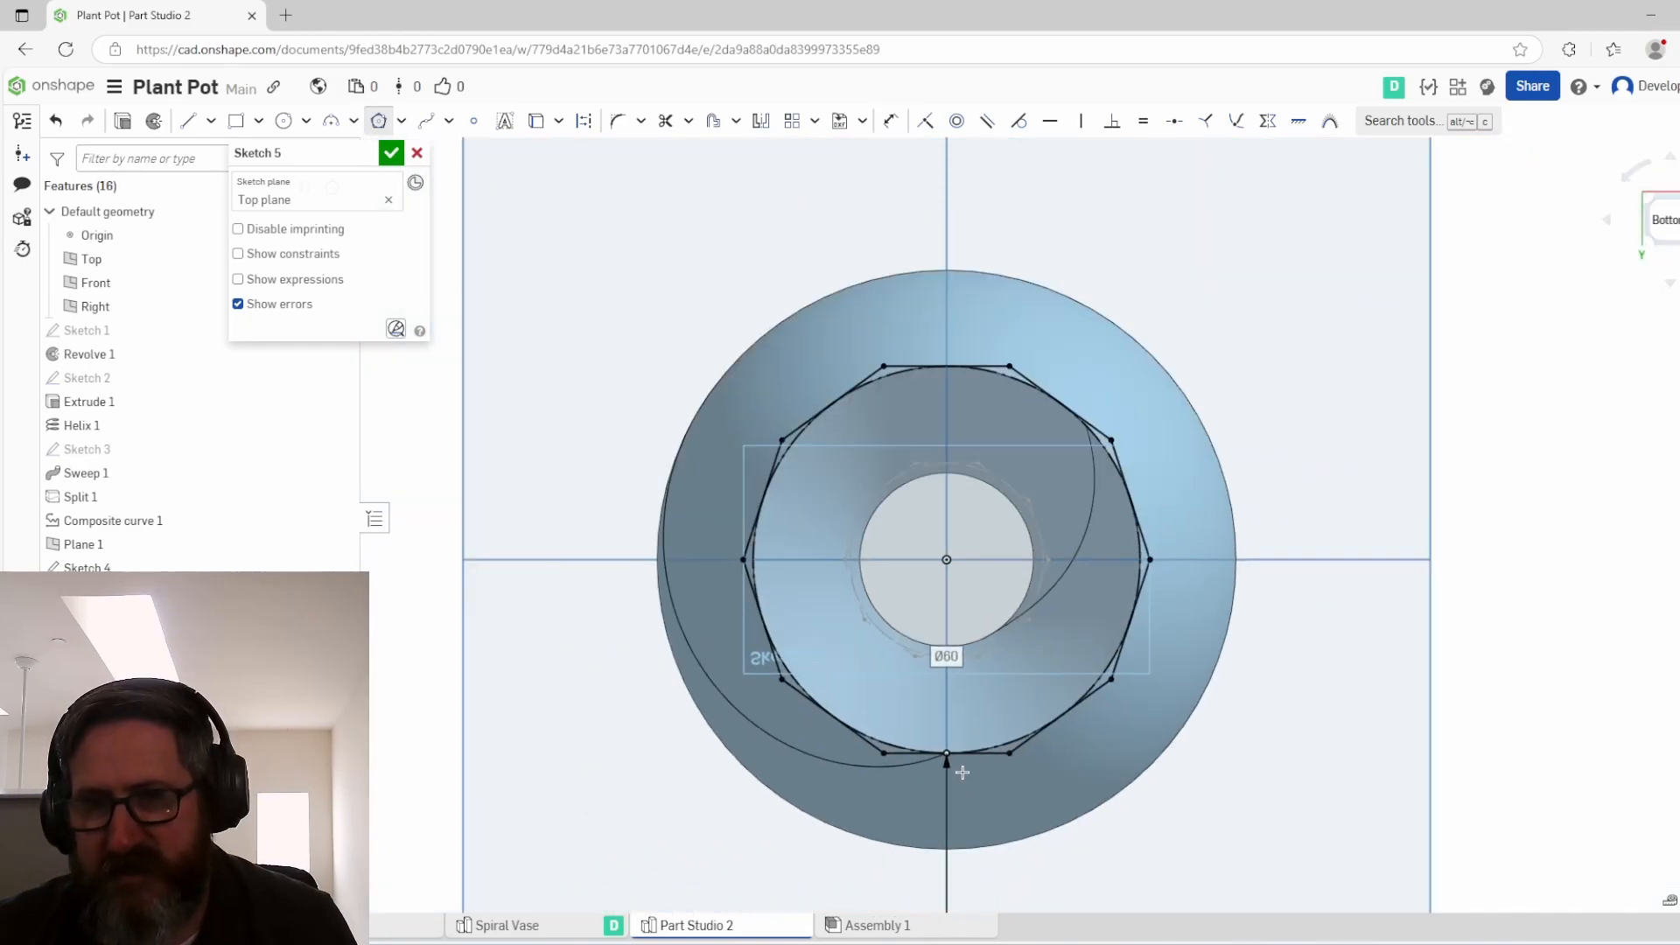
click(391, 154)
right_drag(795, 363, 790, 516)
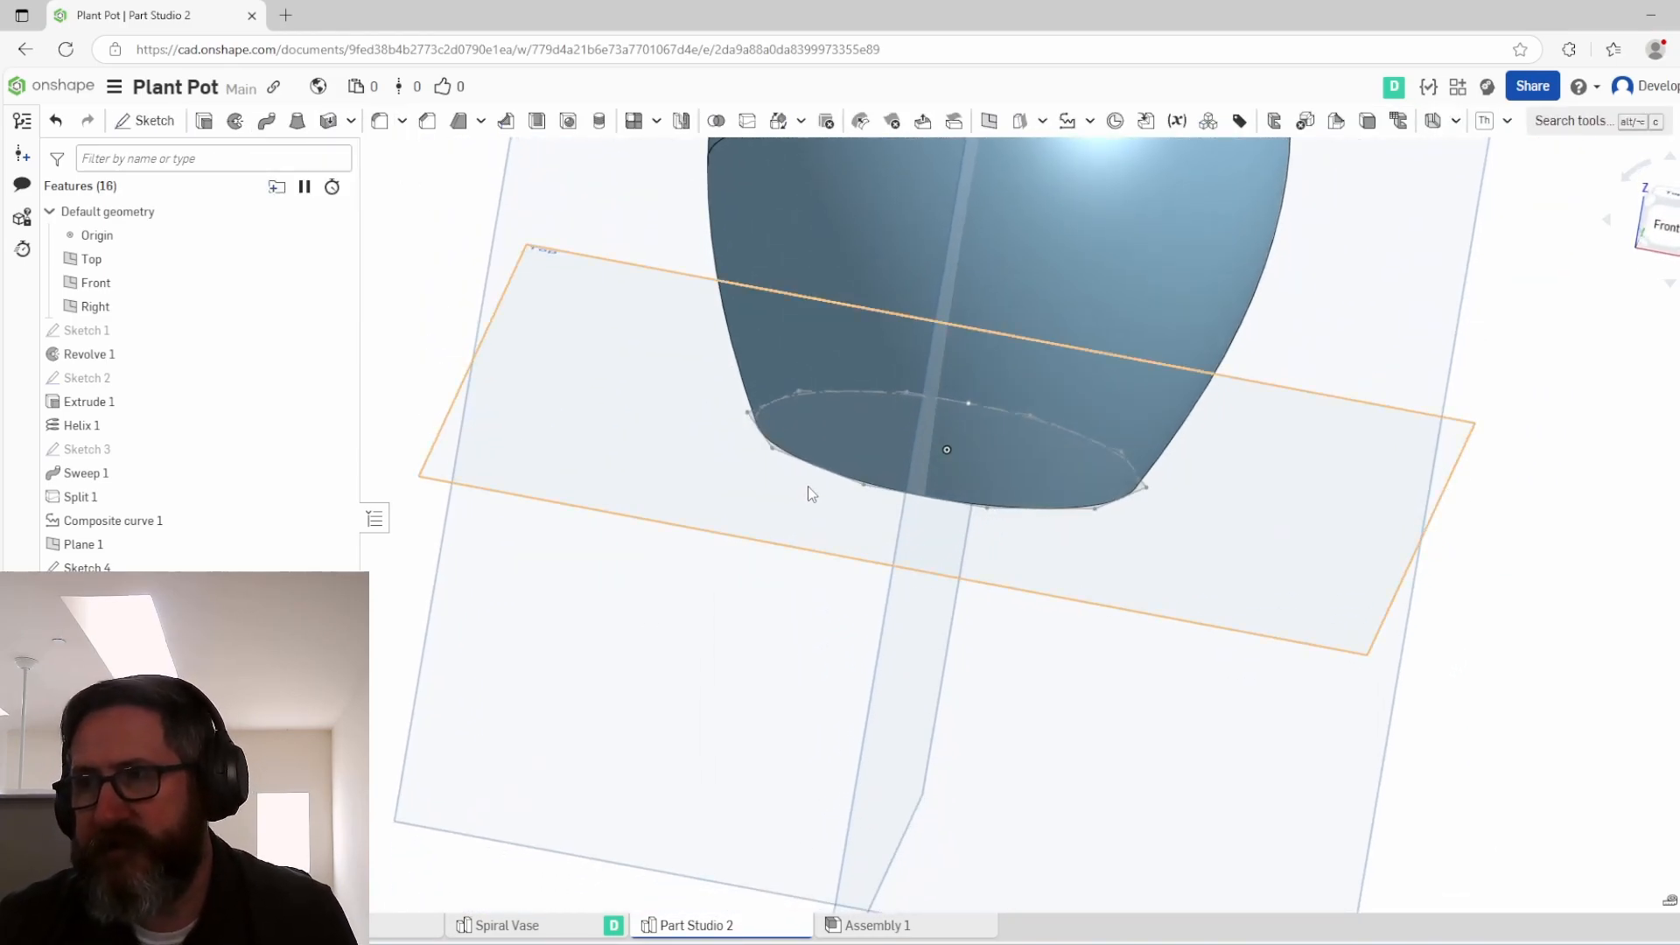
scroll(843, 490, down, 5)
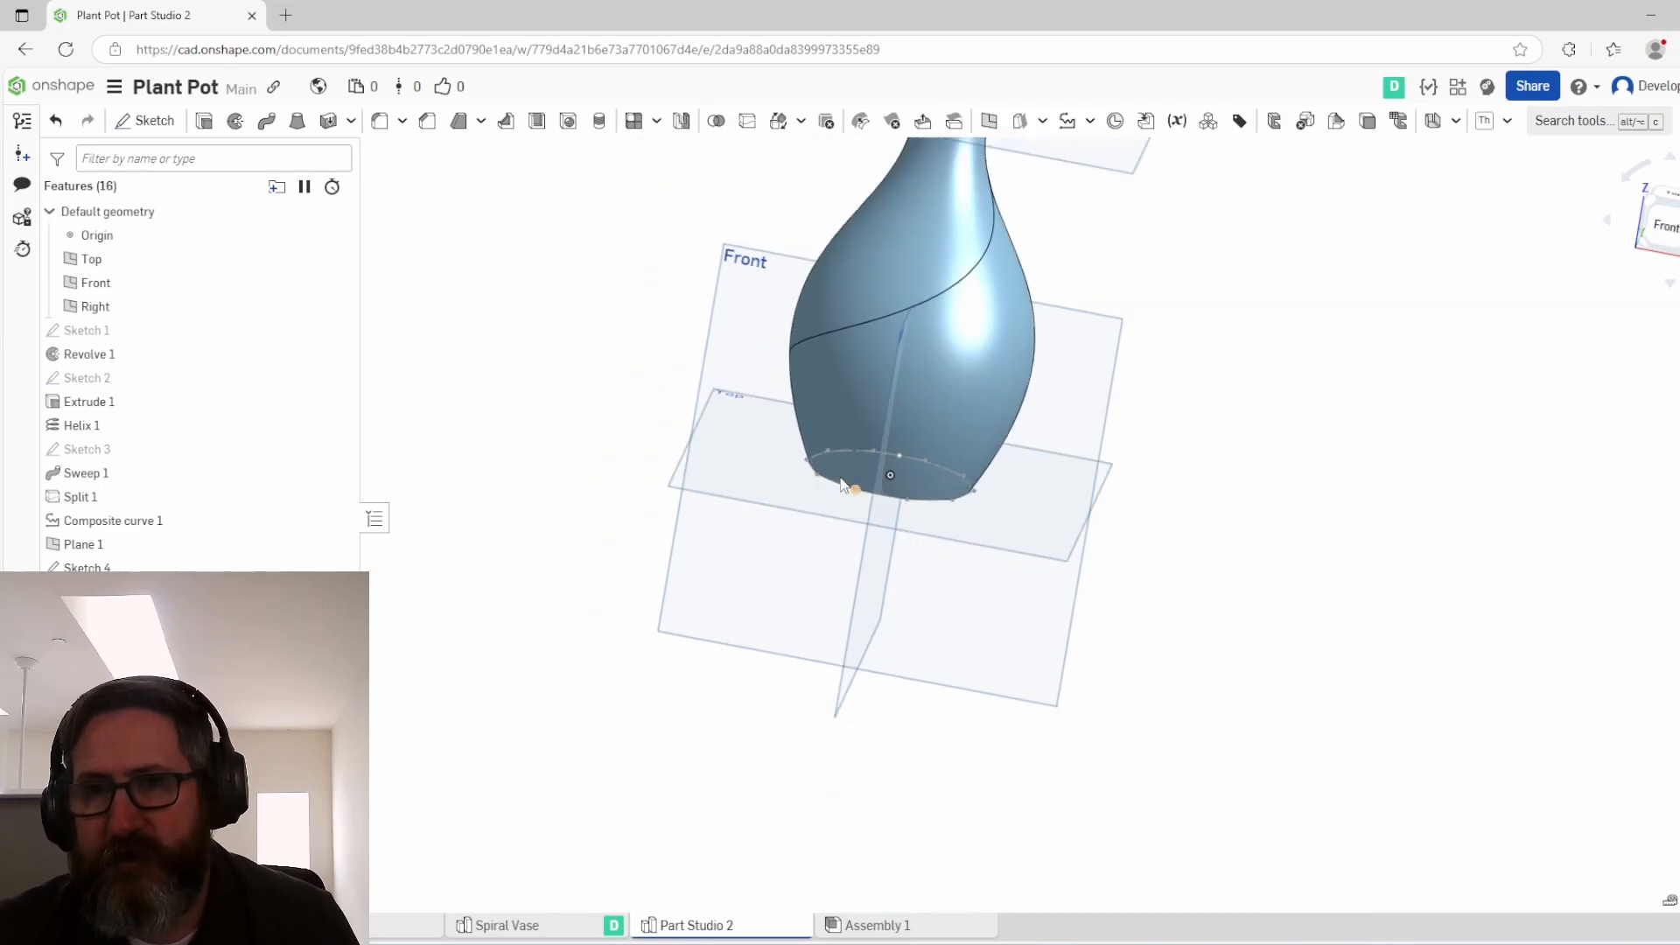
right_drag(847, 484, 856, 357)
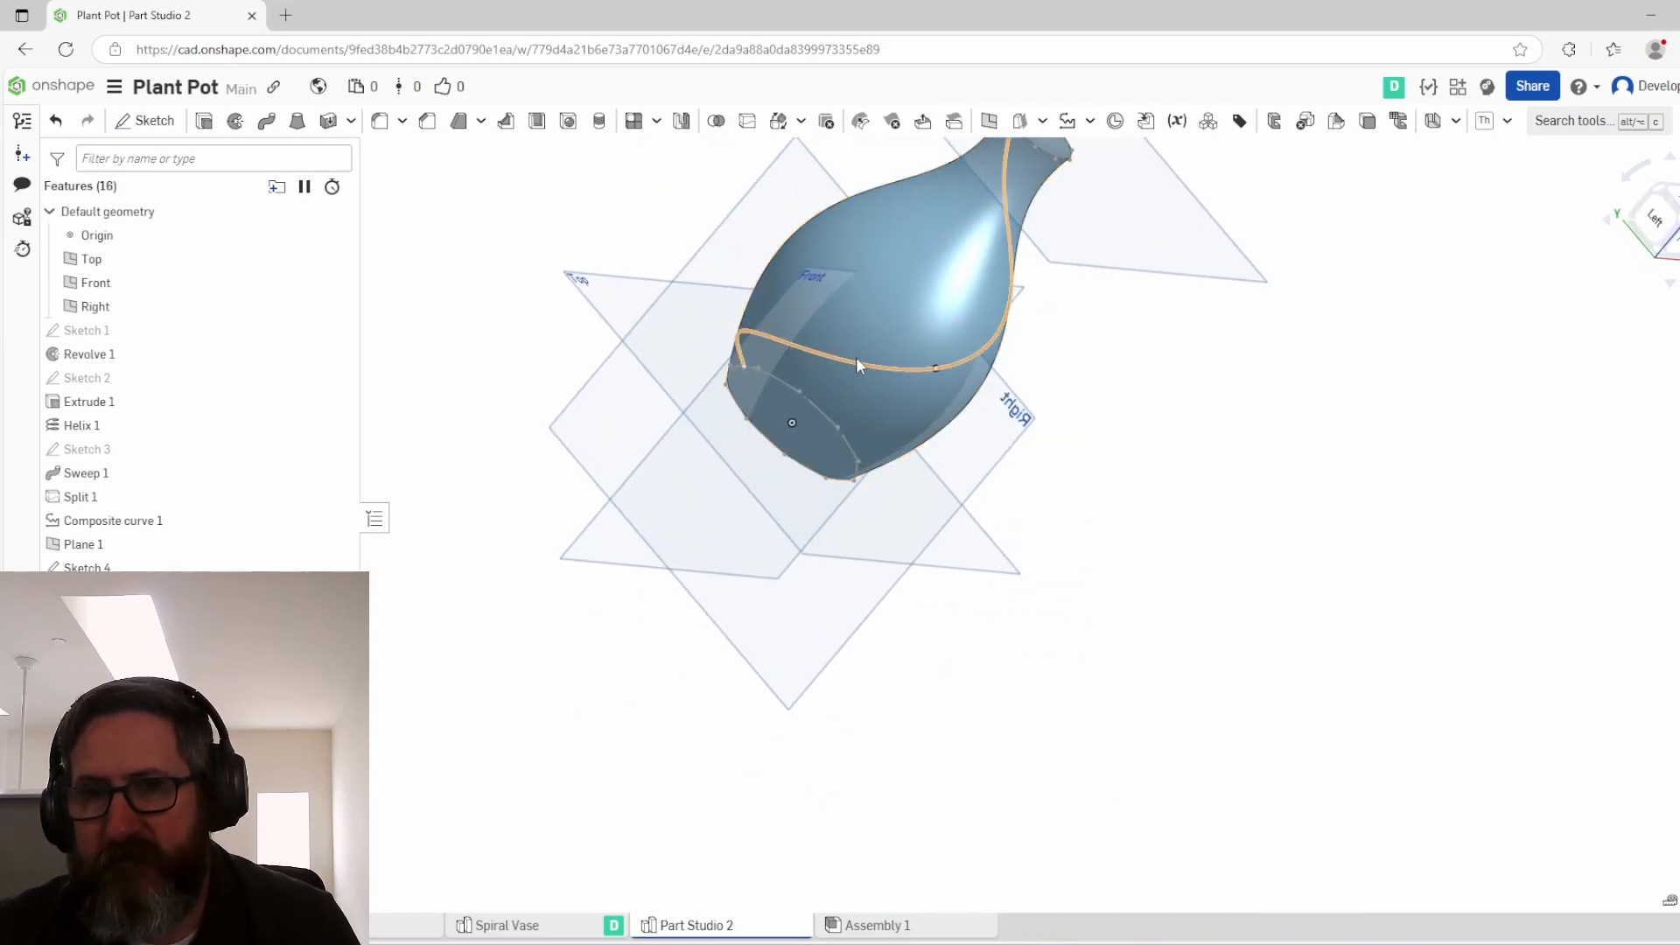
Step: Start a circular part pattern of the spiral composite curve around the vase's central axis line in Sketch 1
click(1651, 215)
click(1662, 221)
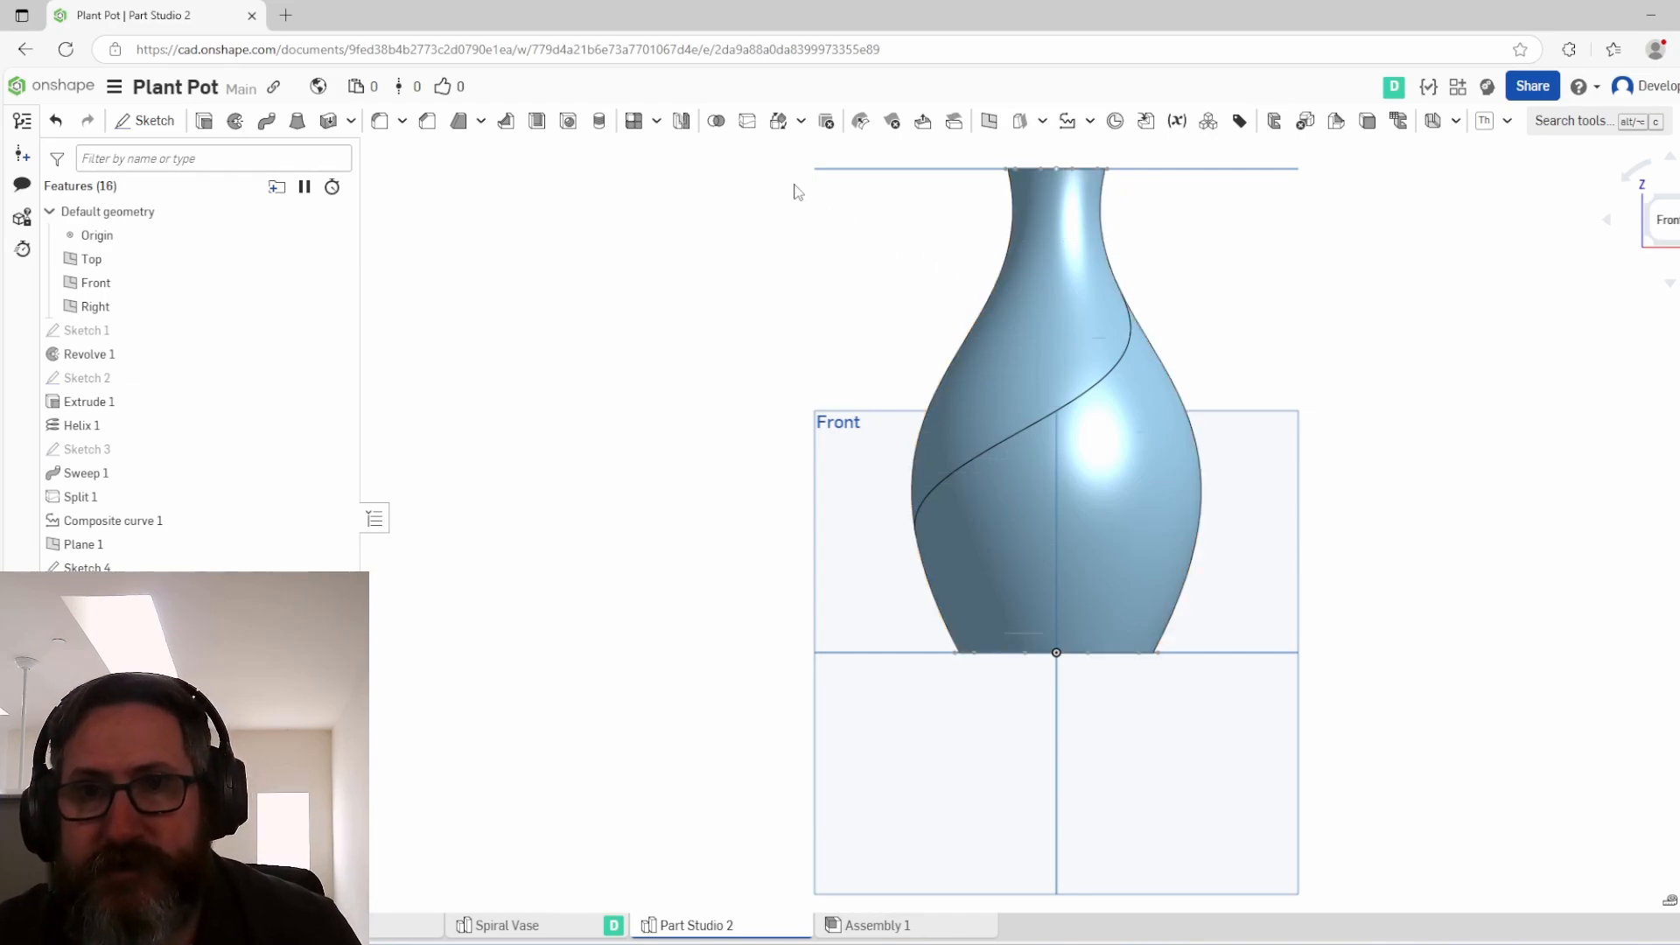
click(657, 121)
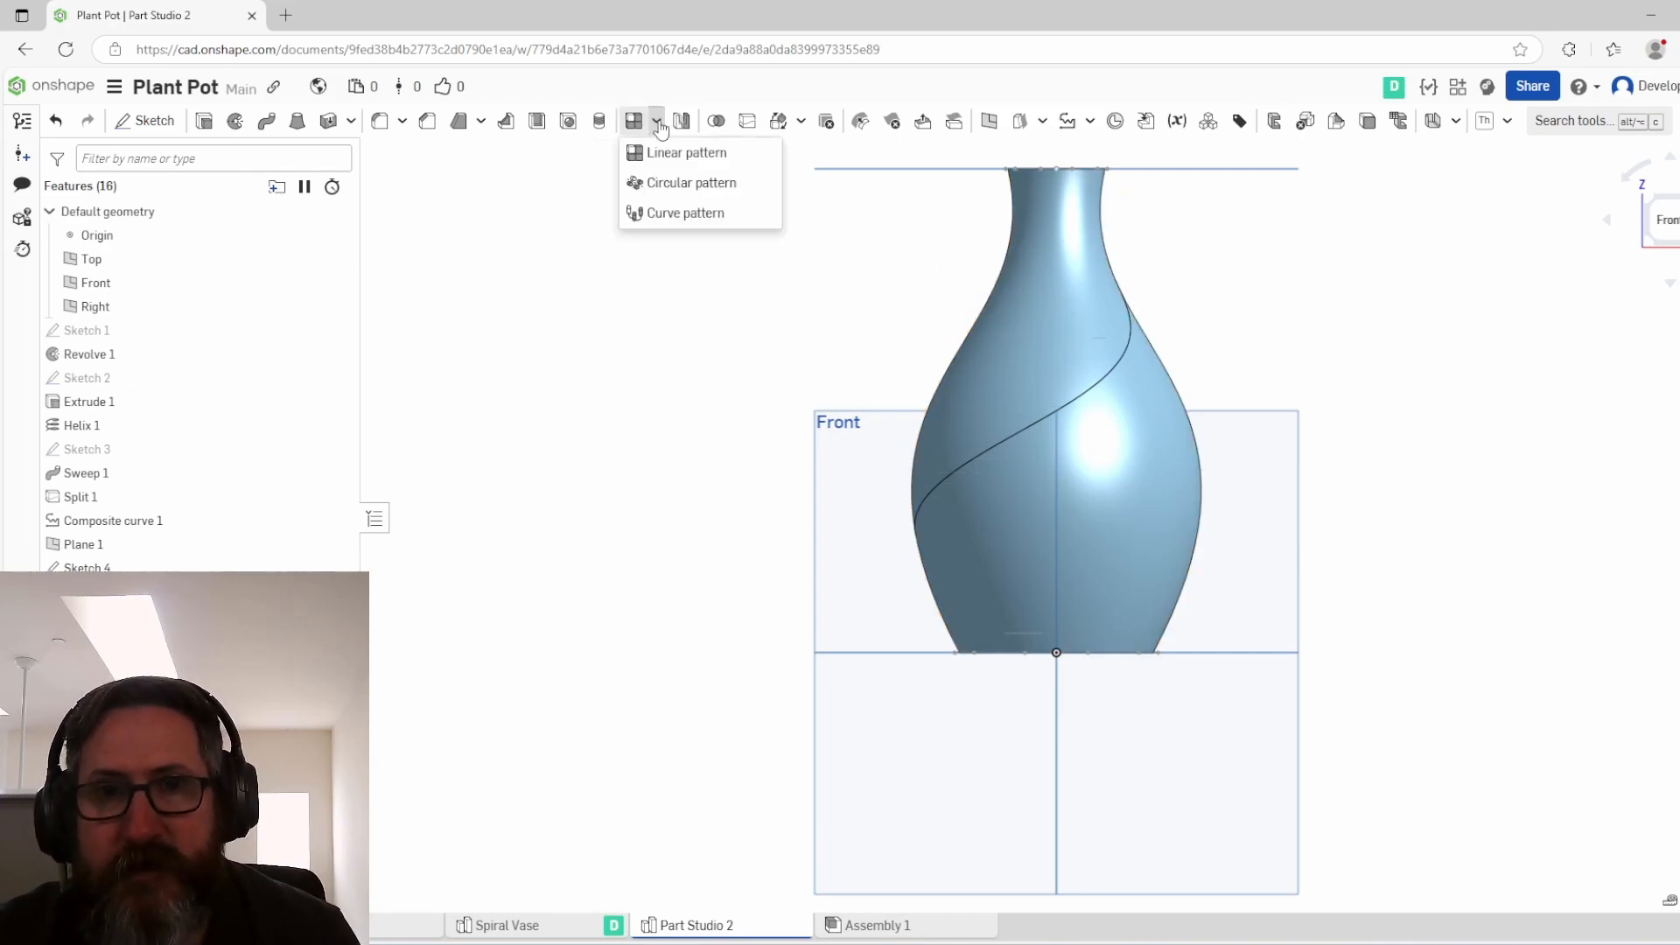
click(692, 184)
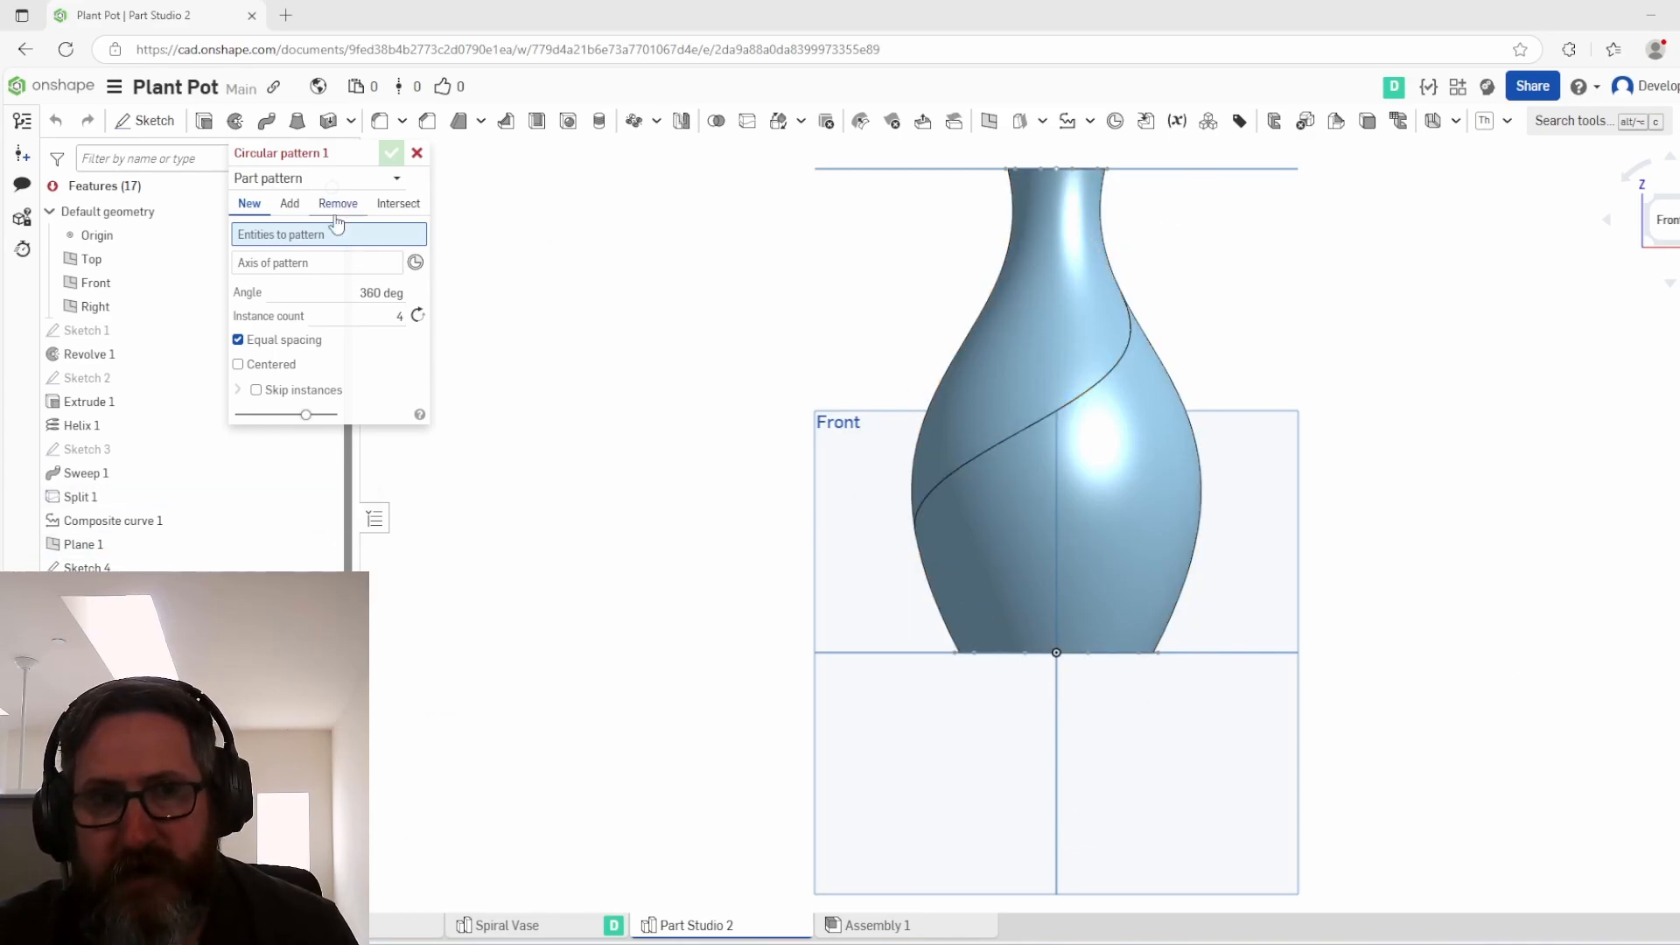
click(1066, 410)
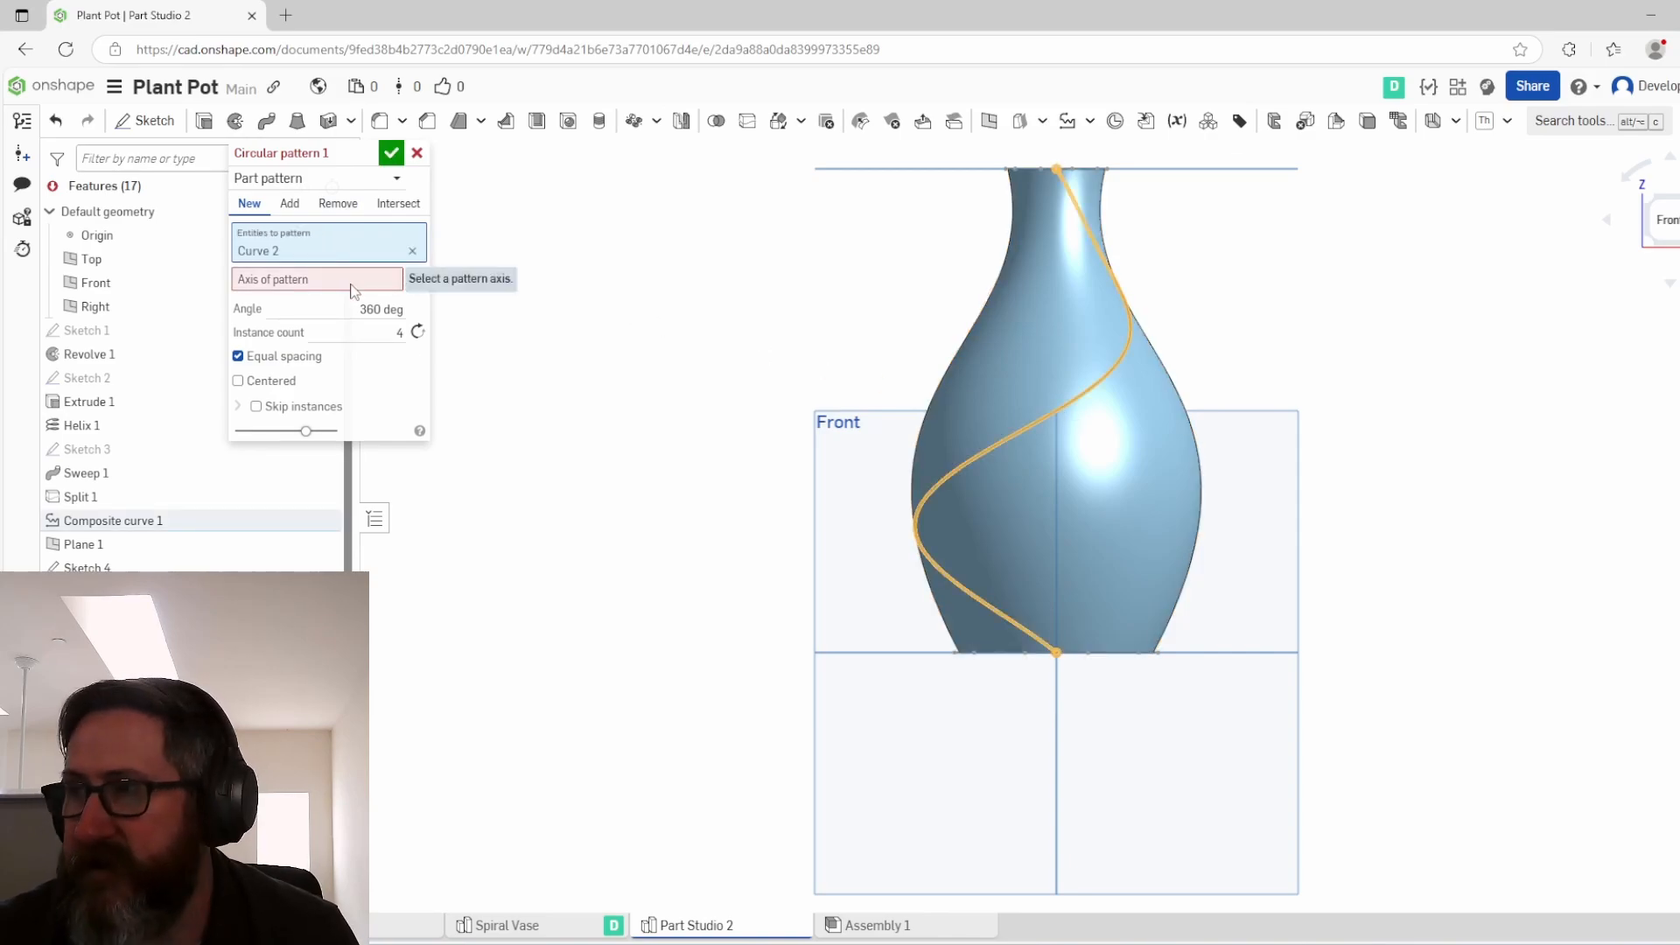
click(553, 306)
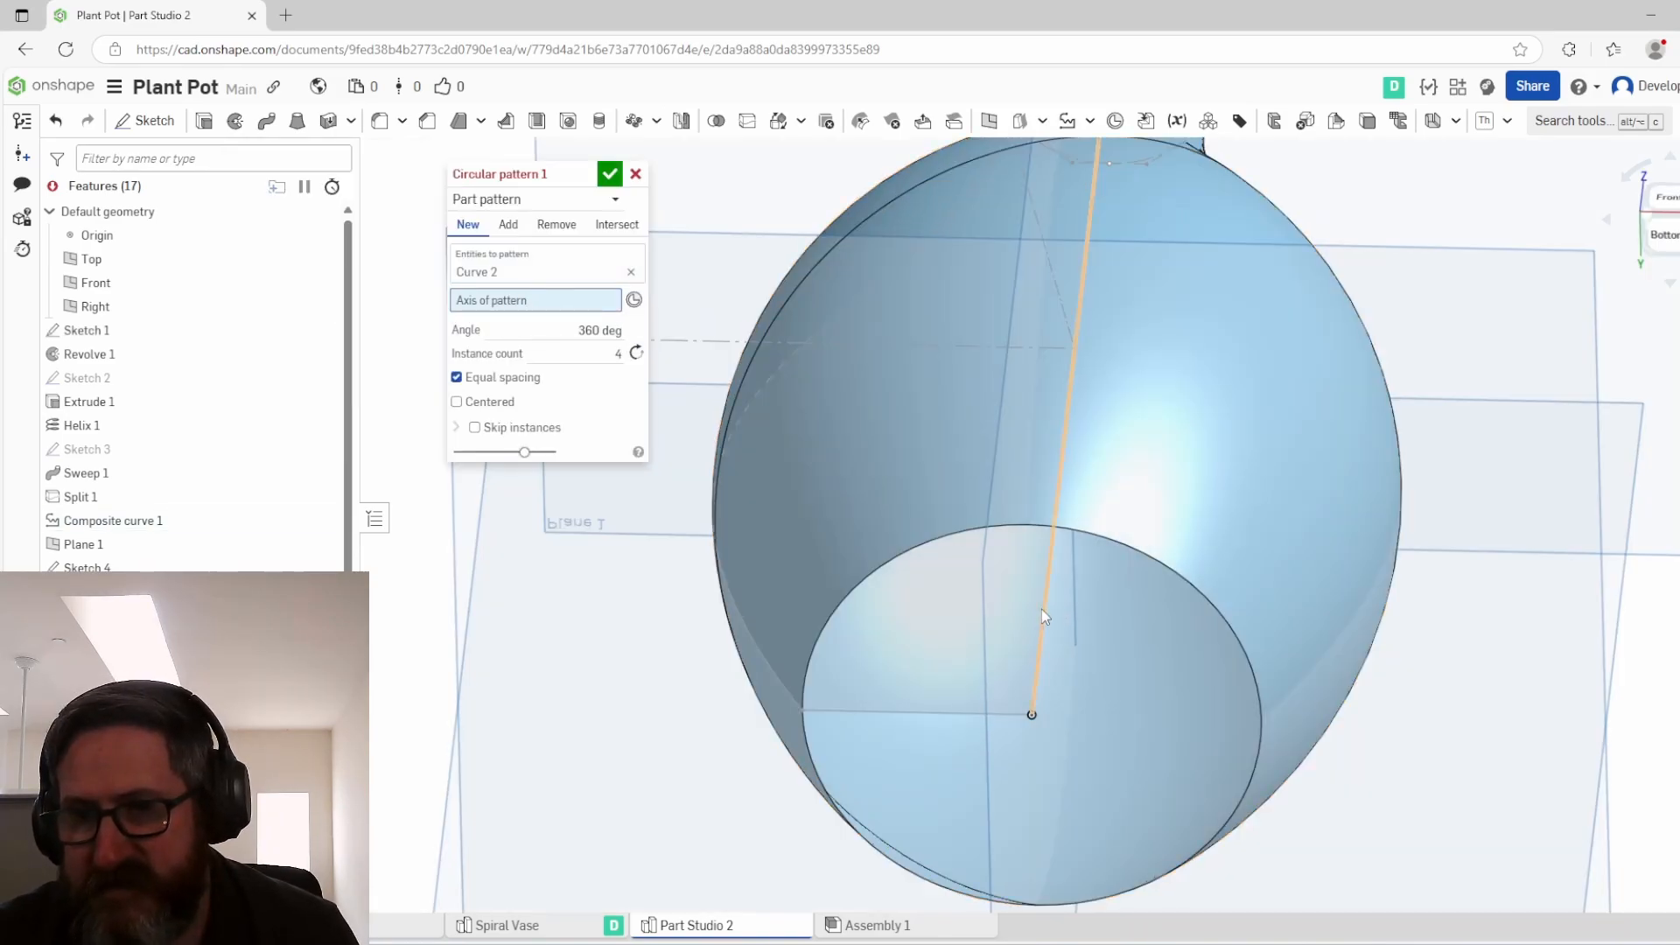
click(1042, 610)
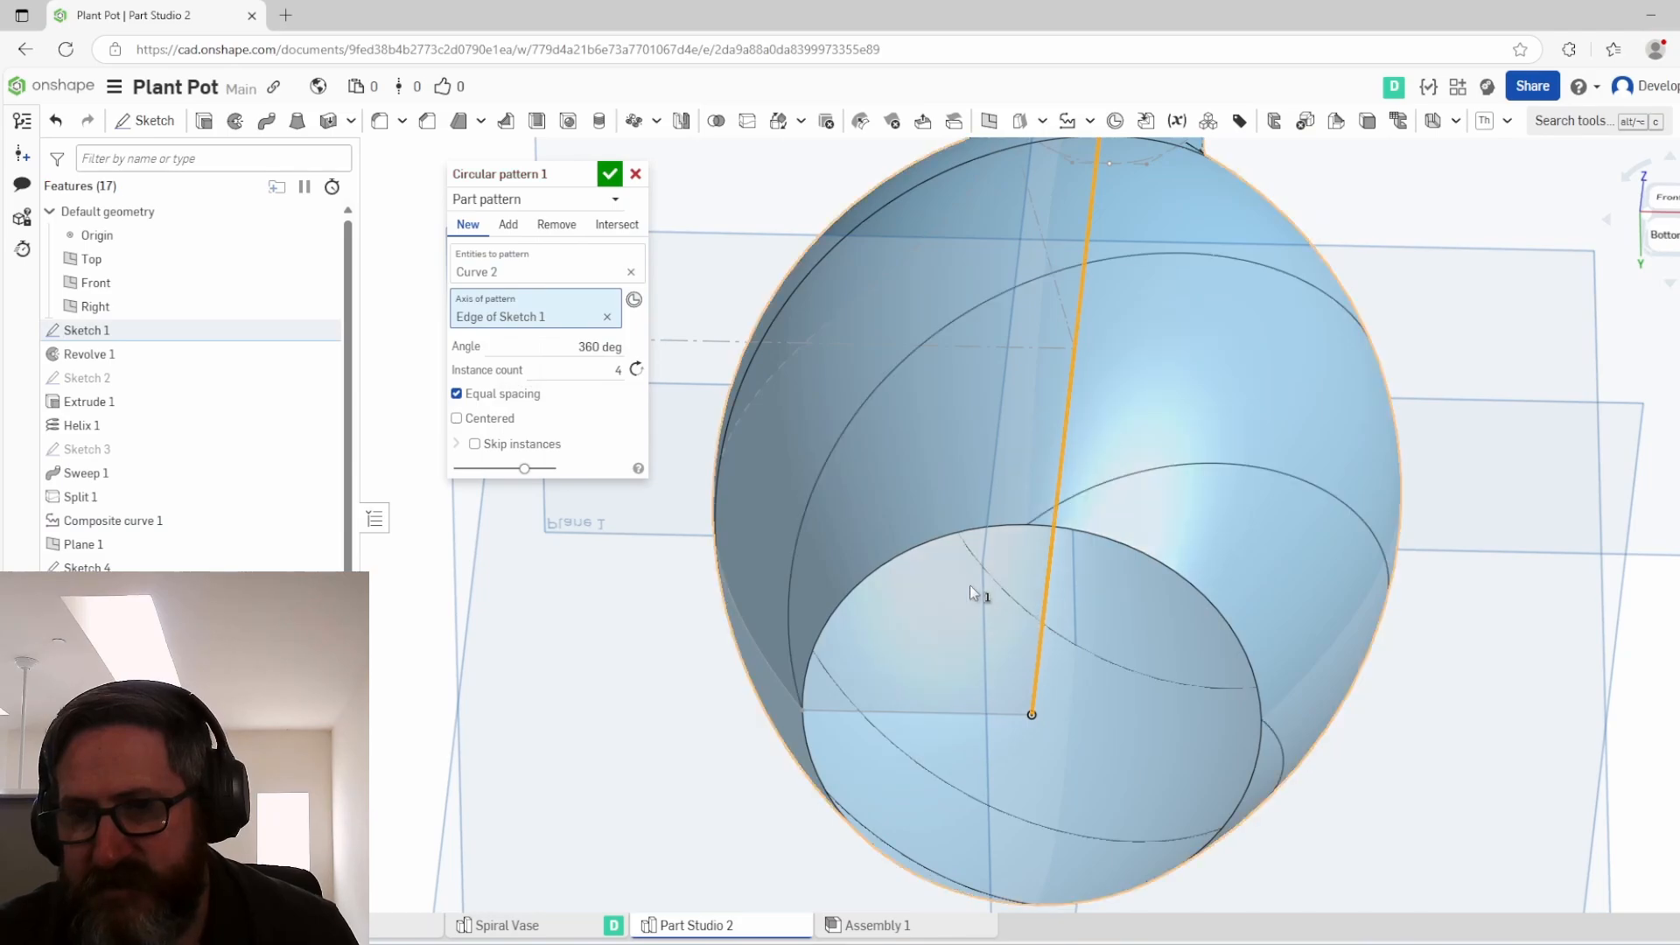
Step: Set the circular pattern of the spiral curve to 2 equally spaced instances and accept it
right_drag(969, 584, 905, 631)
scroll(901, 632, down, 5)
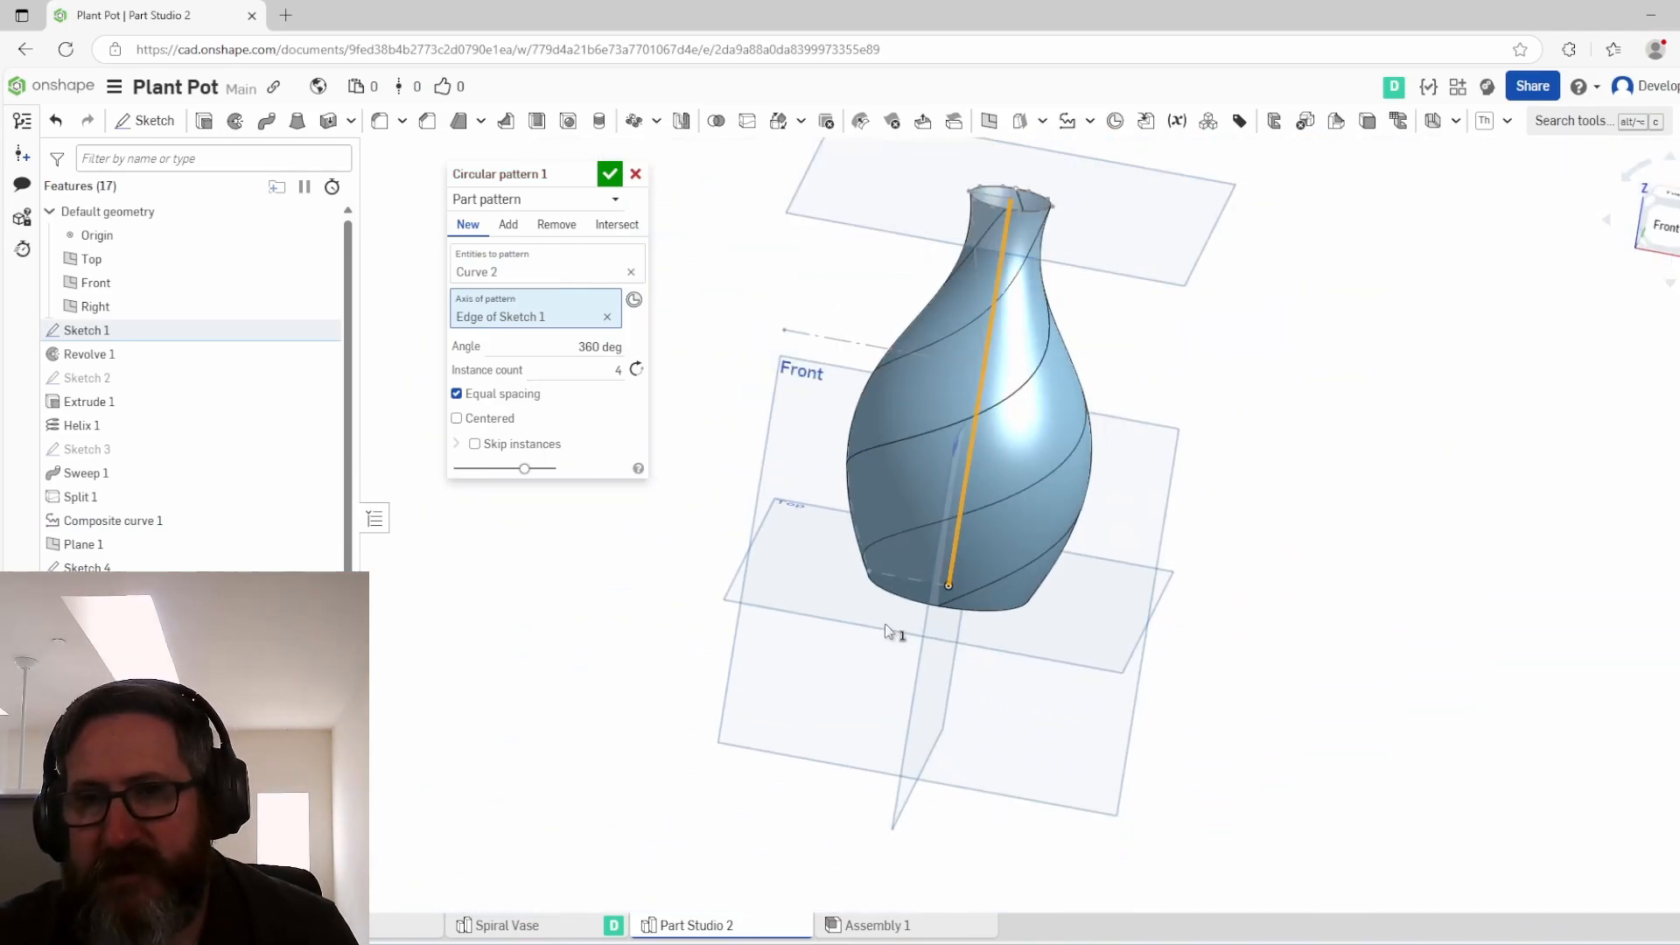
right_drag(806, 559, 780, 528)
click(612, 369)
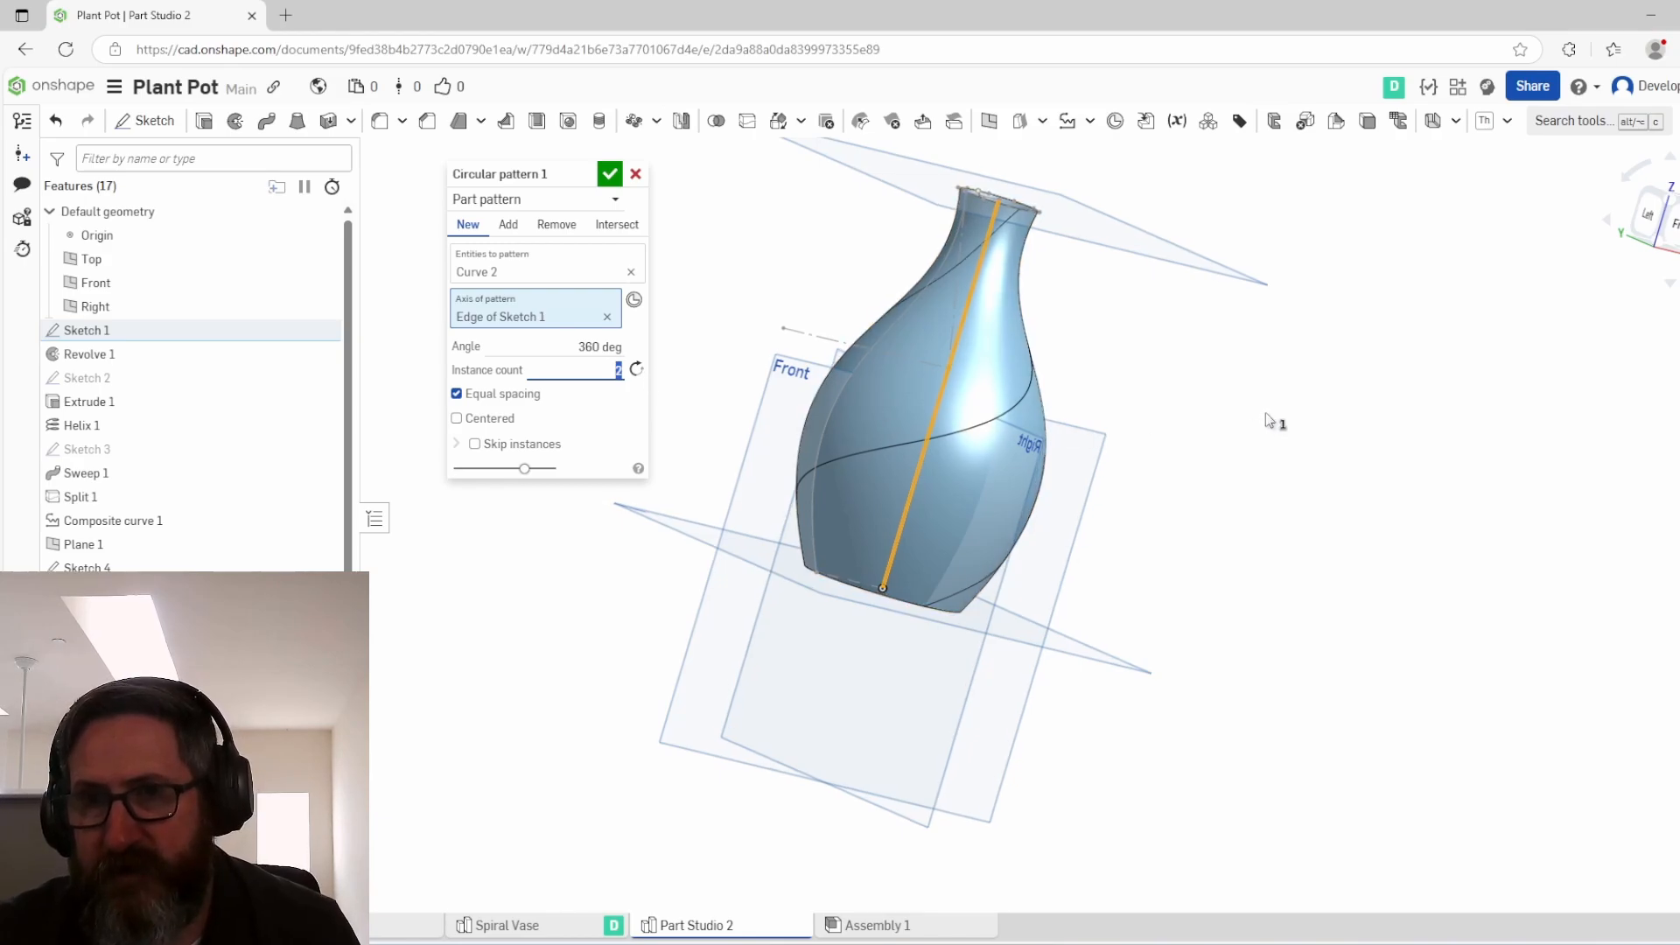
right_drag(1268, 417, 1200, 513)
right_drag(910, 512, 949, 306)
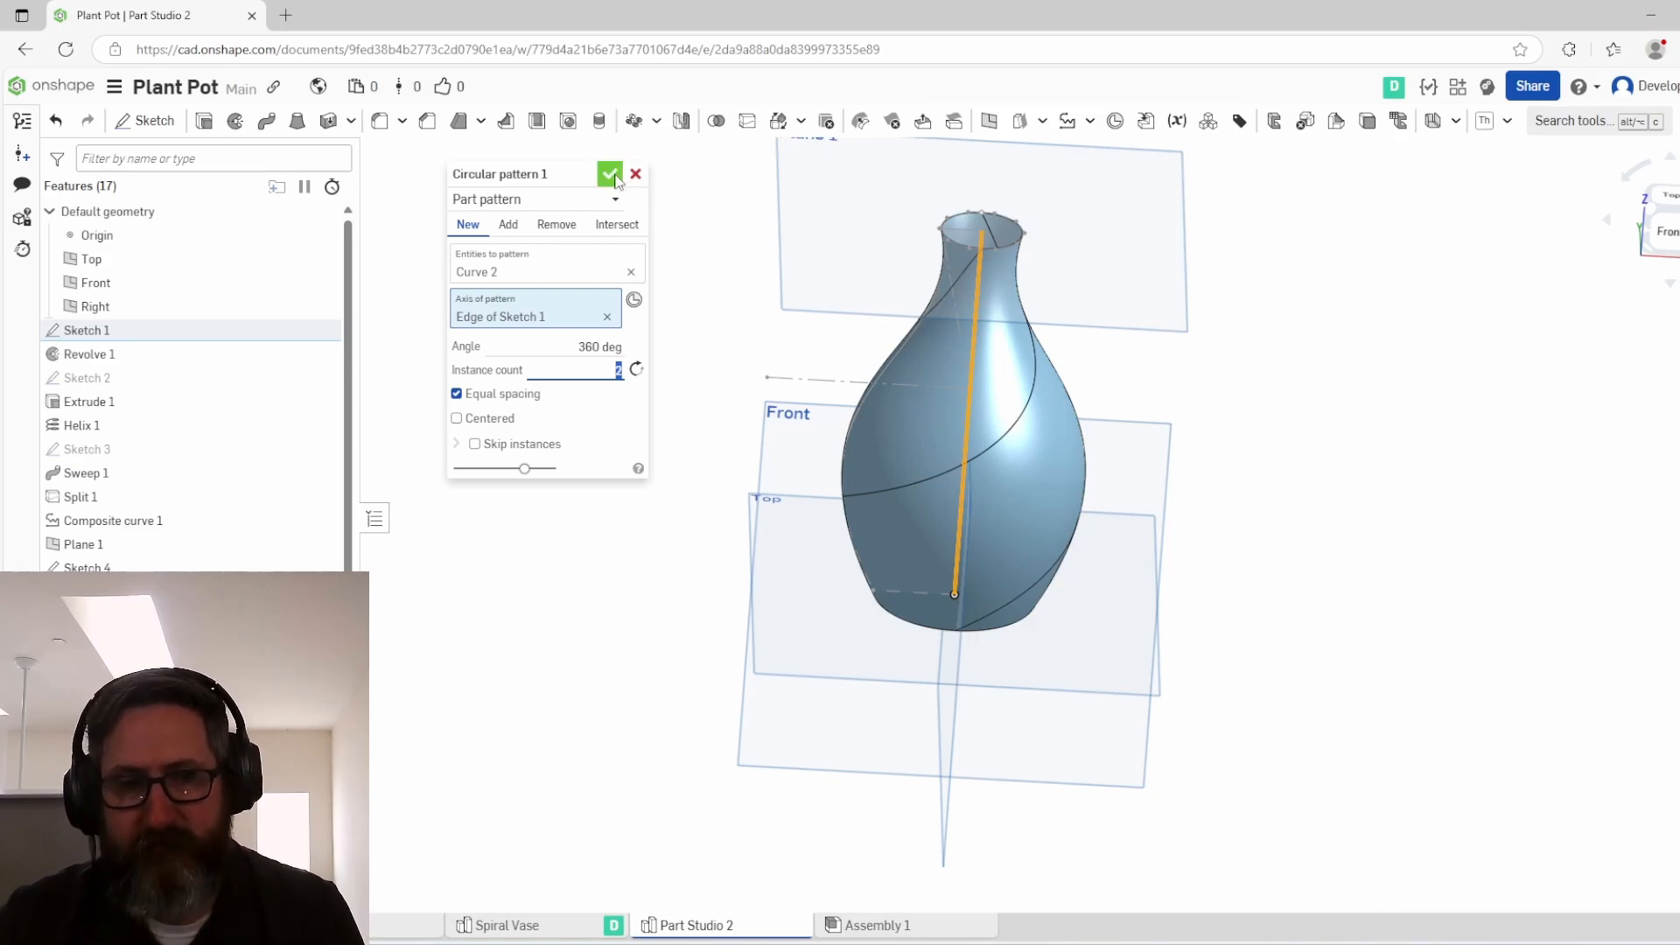
click(610, 175)
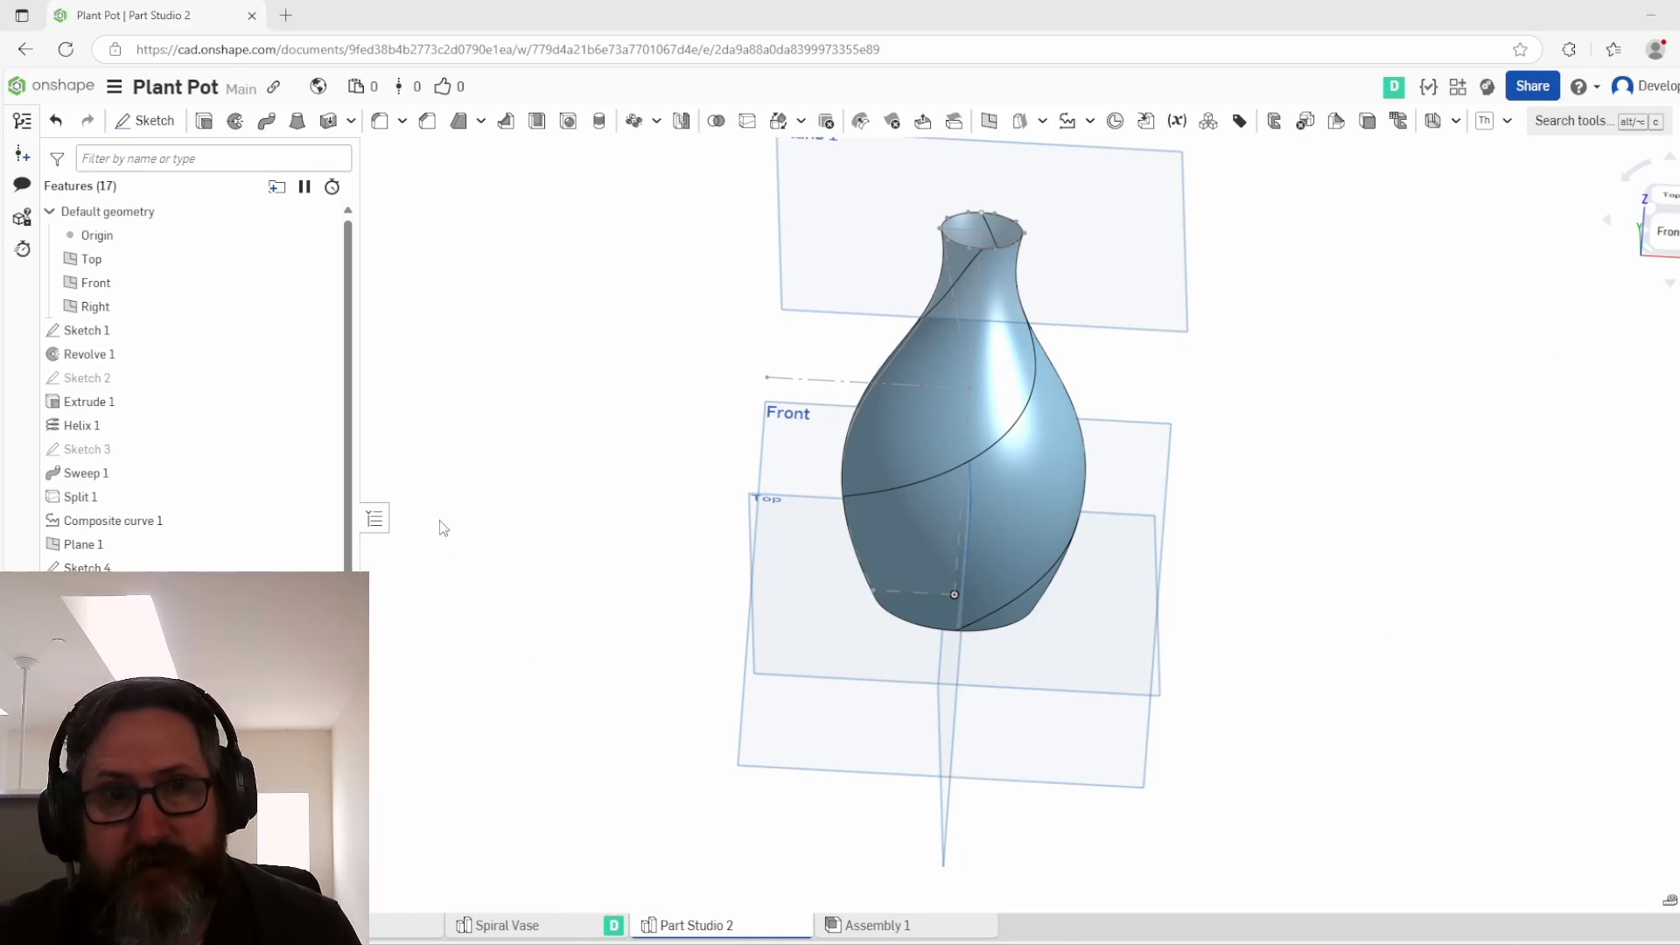
Step: Start a new solid loft using the 10-sided rim polygon and the 10-sided base polygon as its profiles
click(297, 121)
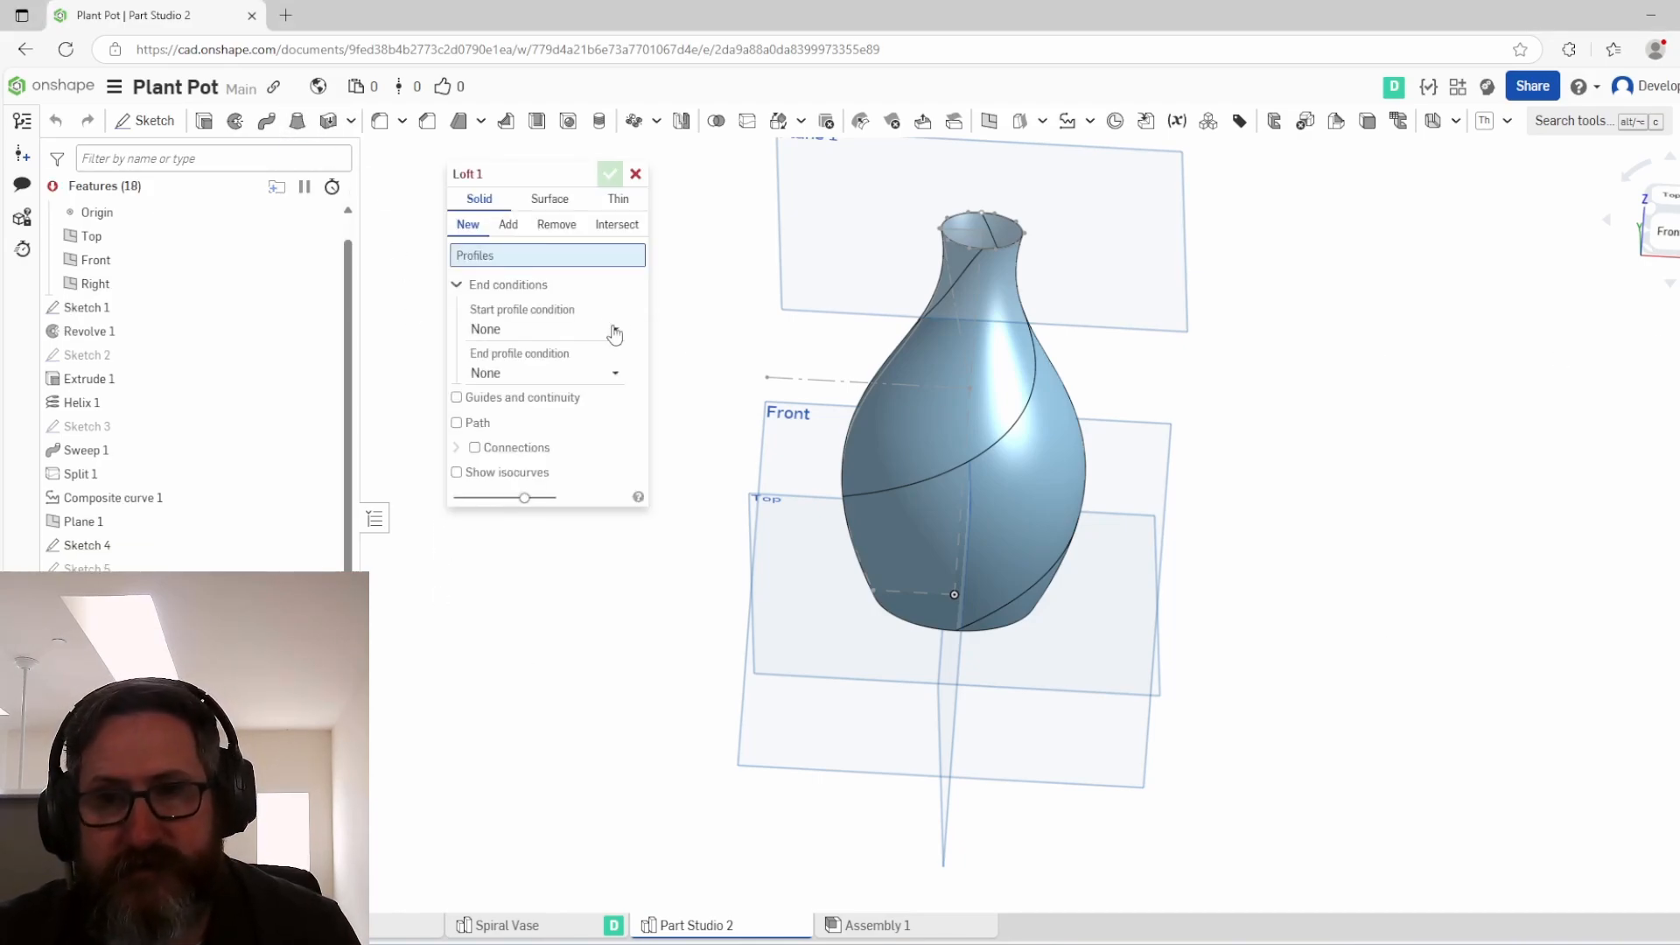
click(964, 239)
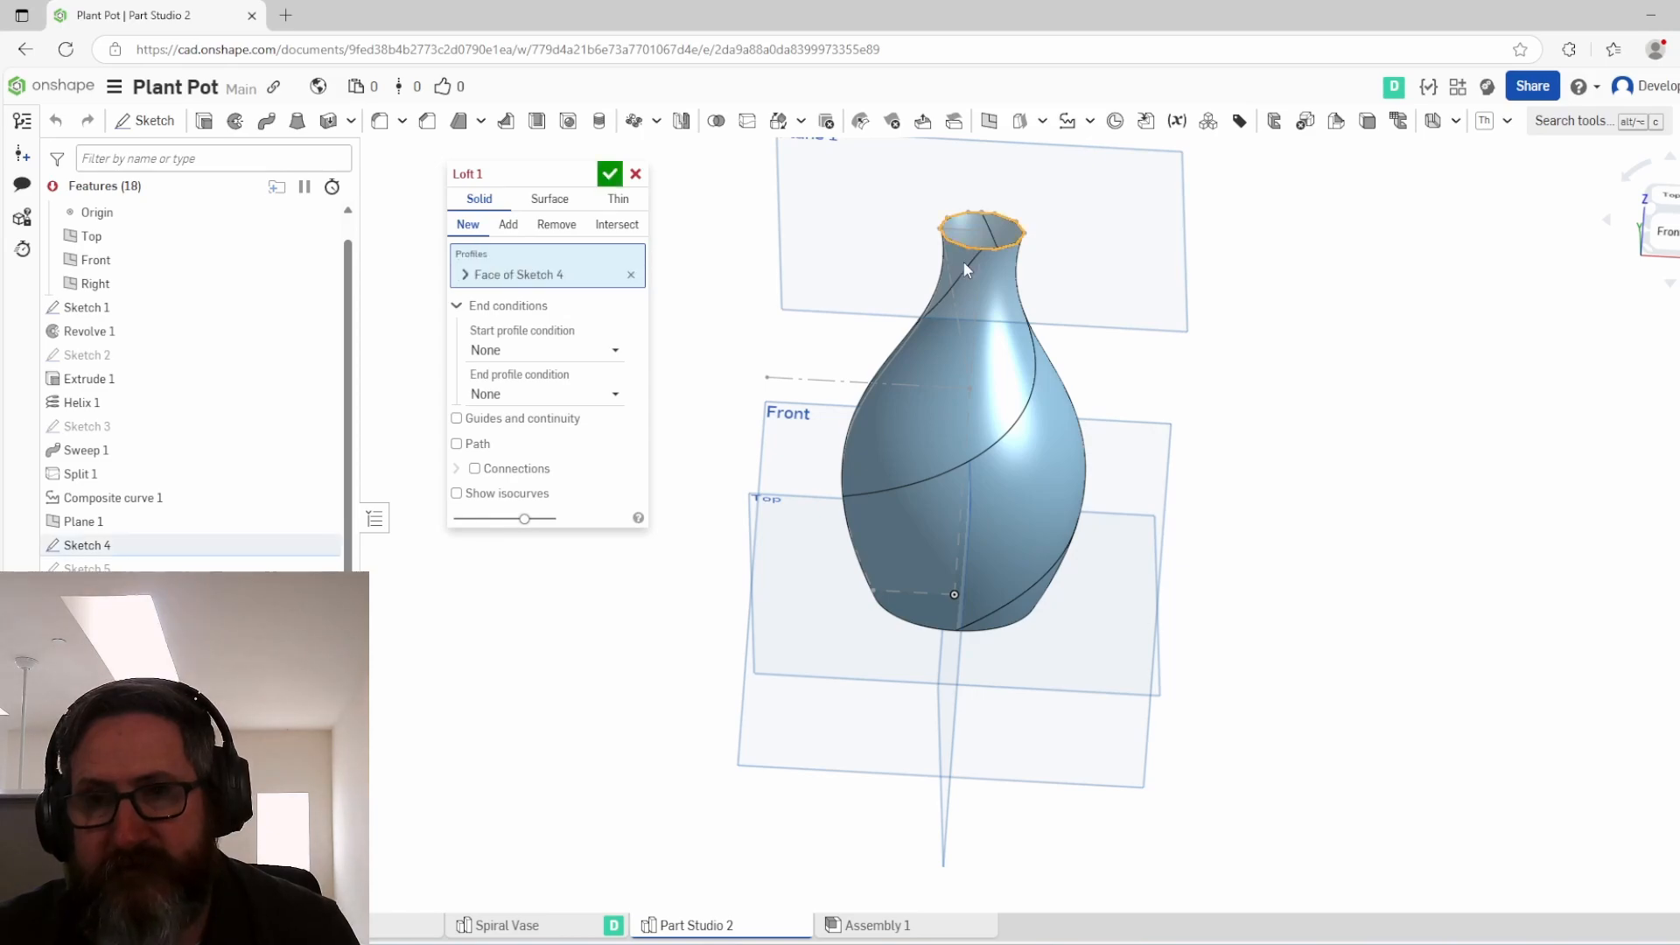
mouse_move(949, 822)
right_down()
mouse_move(953, 647)
mouse_move(920, 578)
right_up()
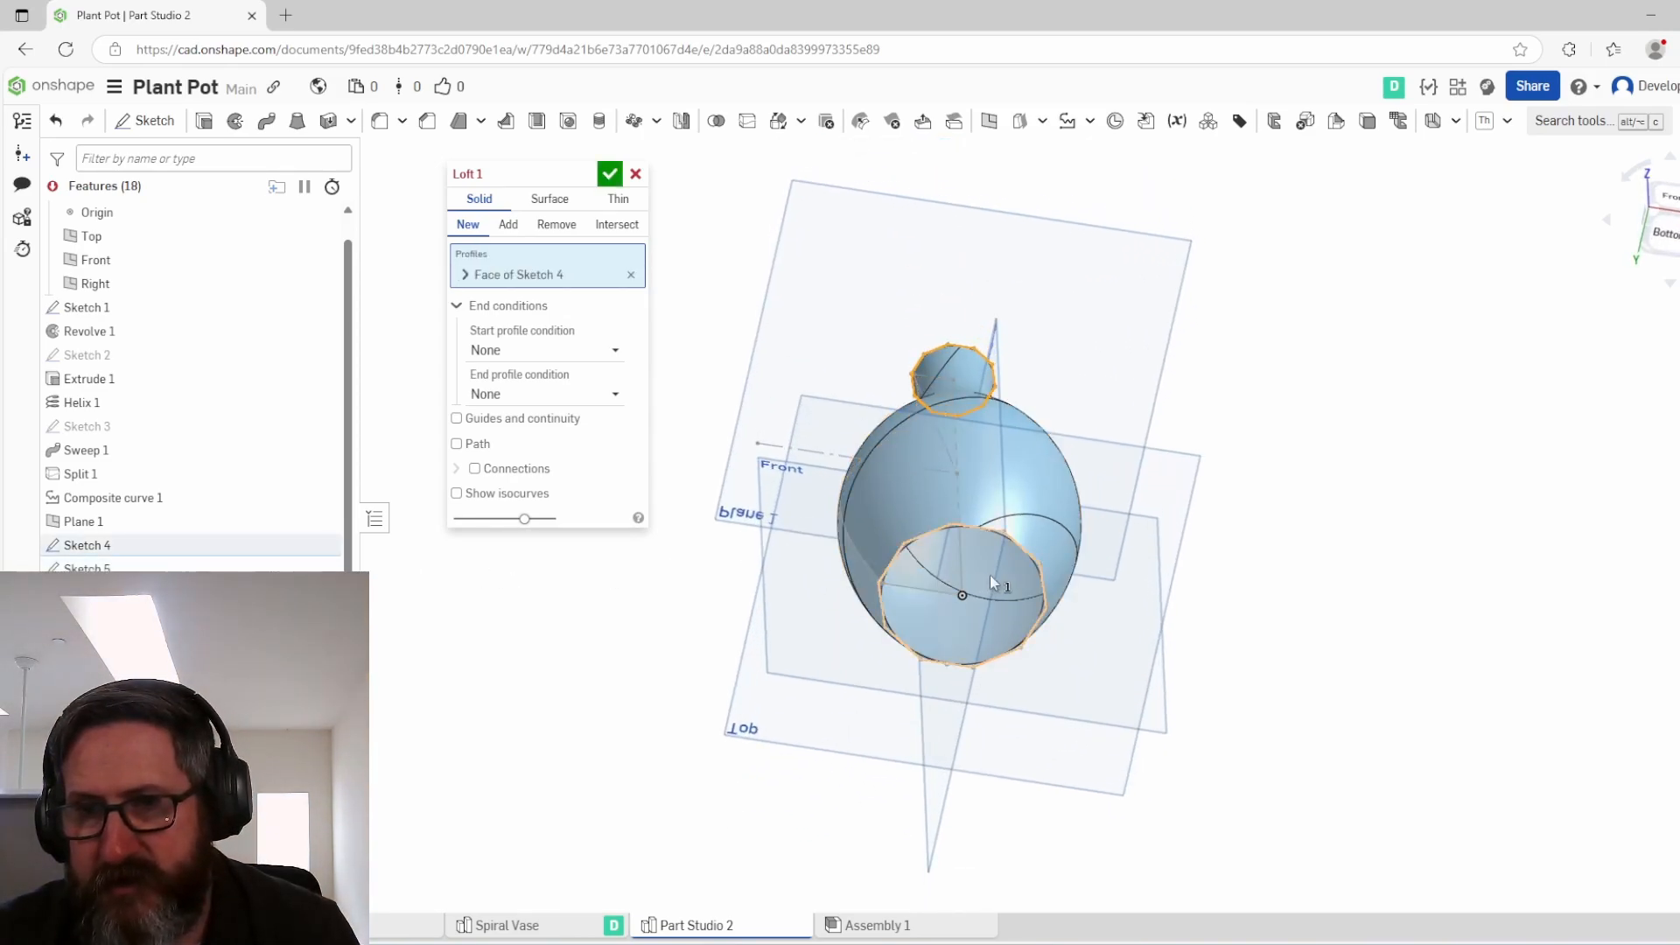
click(990, 575)
right_drag(1223, 507, 1181, 606)
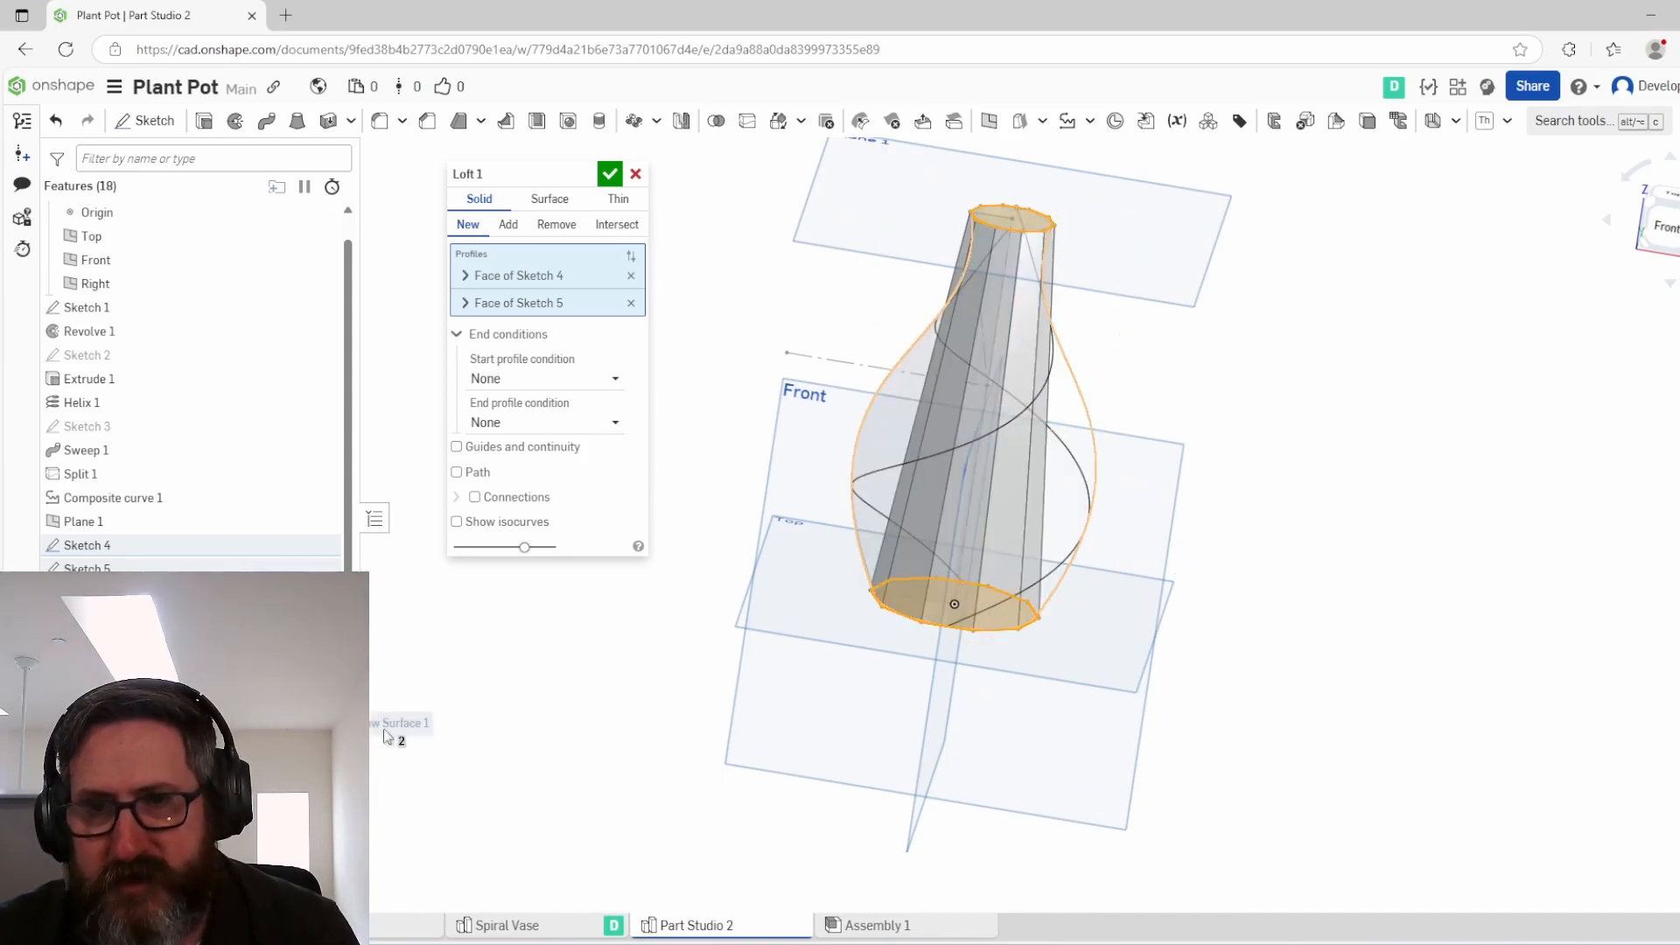
right_drag(926, 658, 982, 648)
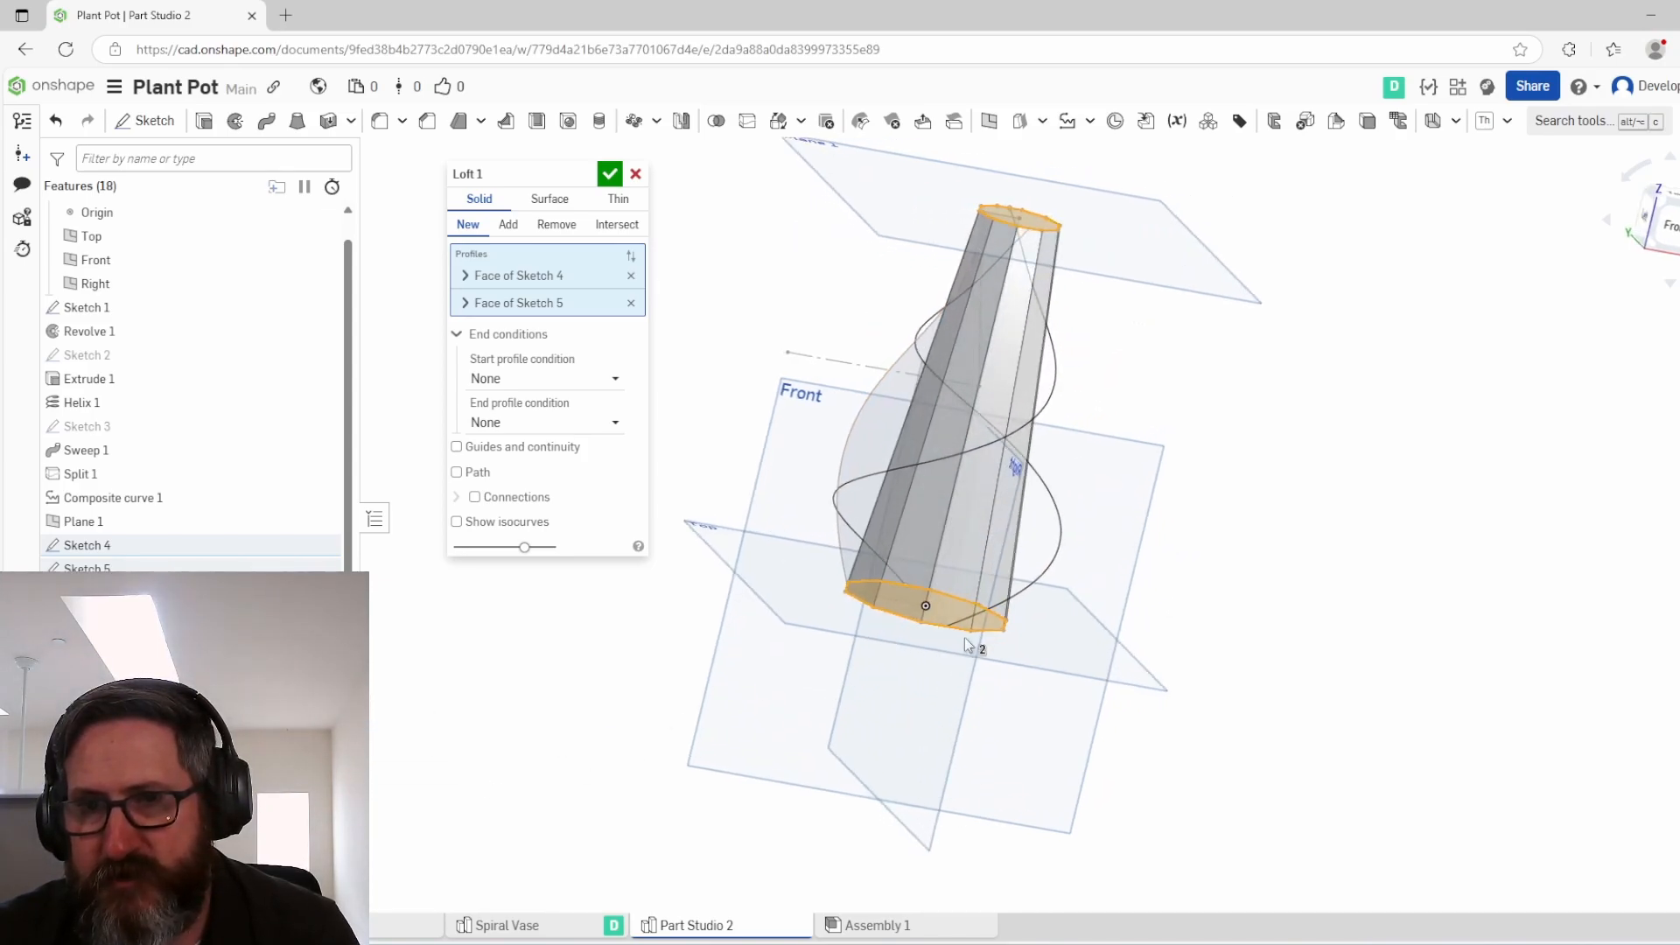
Step: Enable guides for the loft and add the patterned and original spiral curves as guide curves
click(1649, 225)
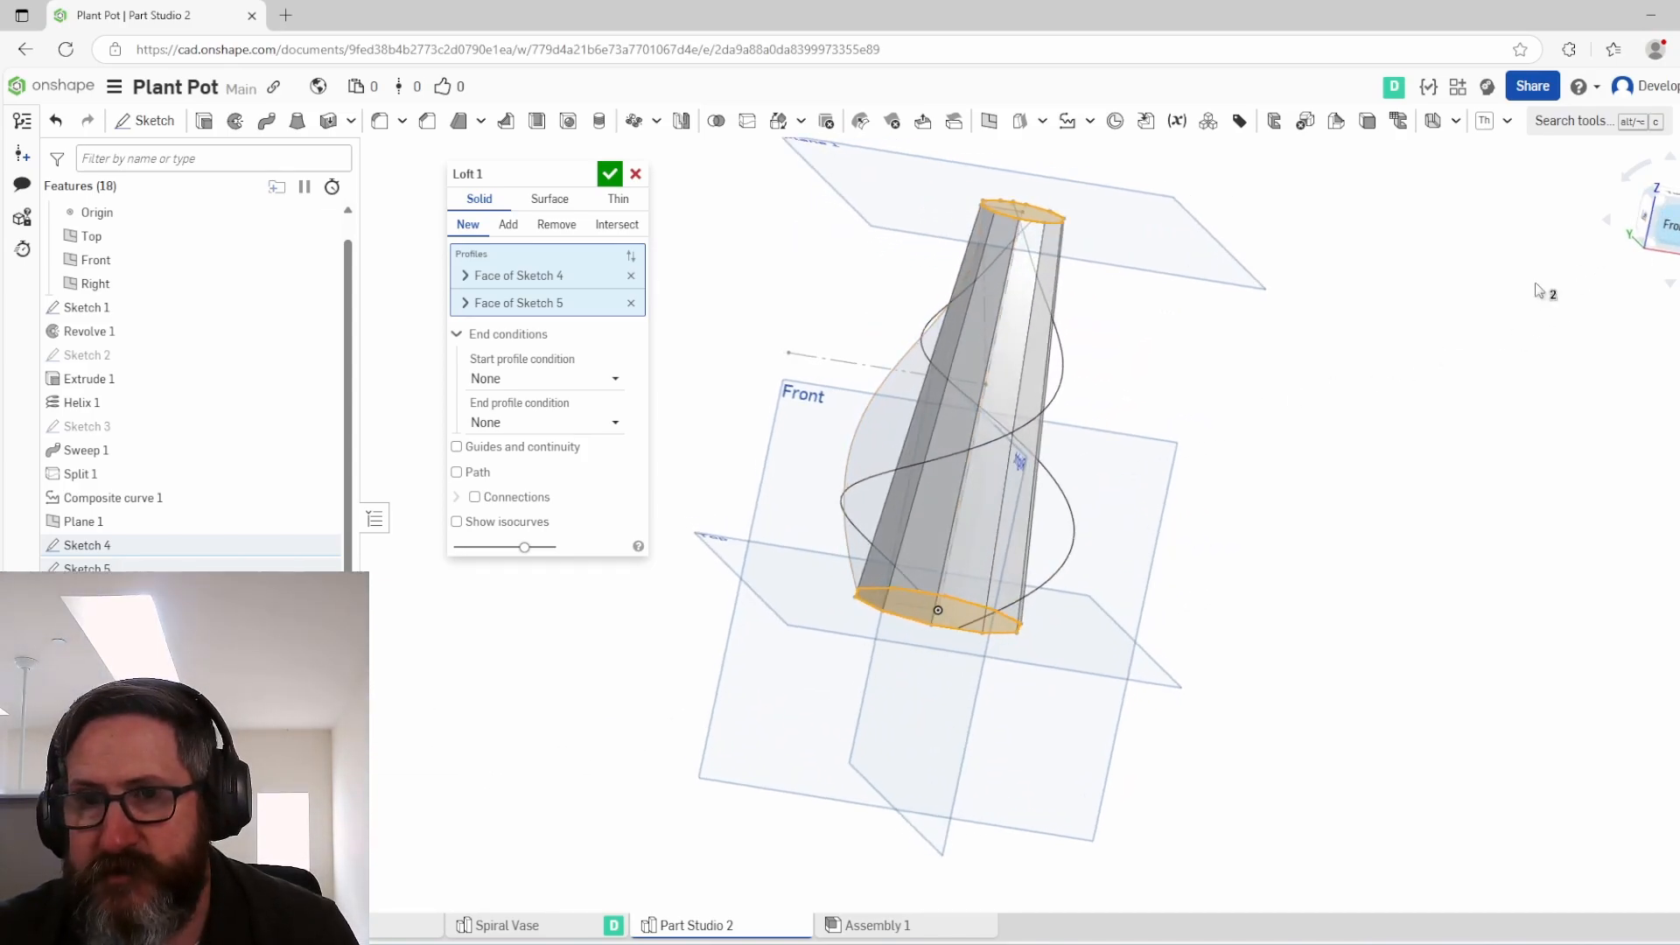
click(456, 447)
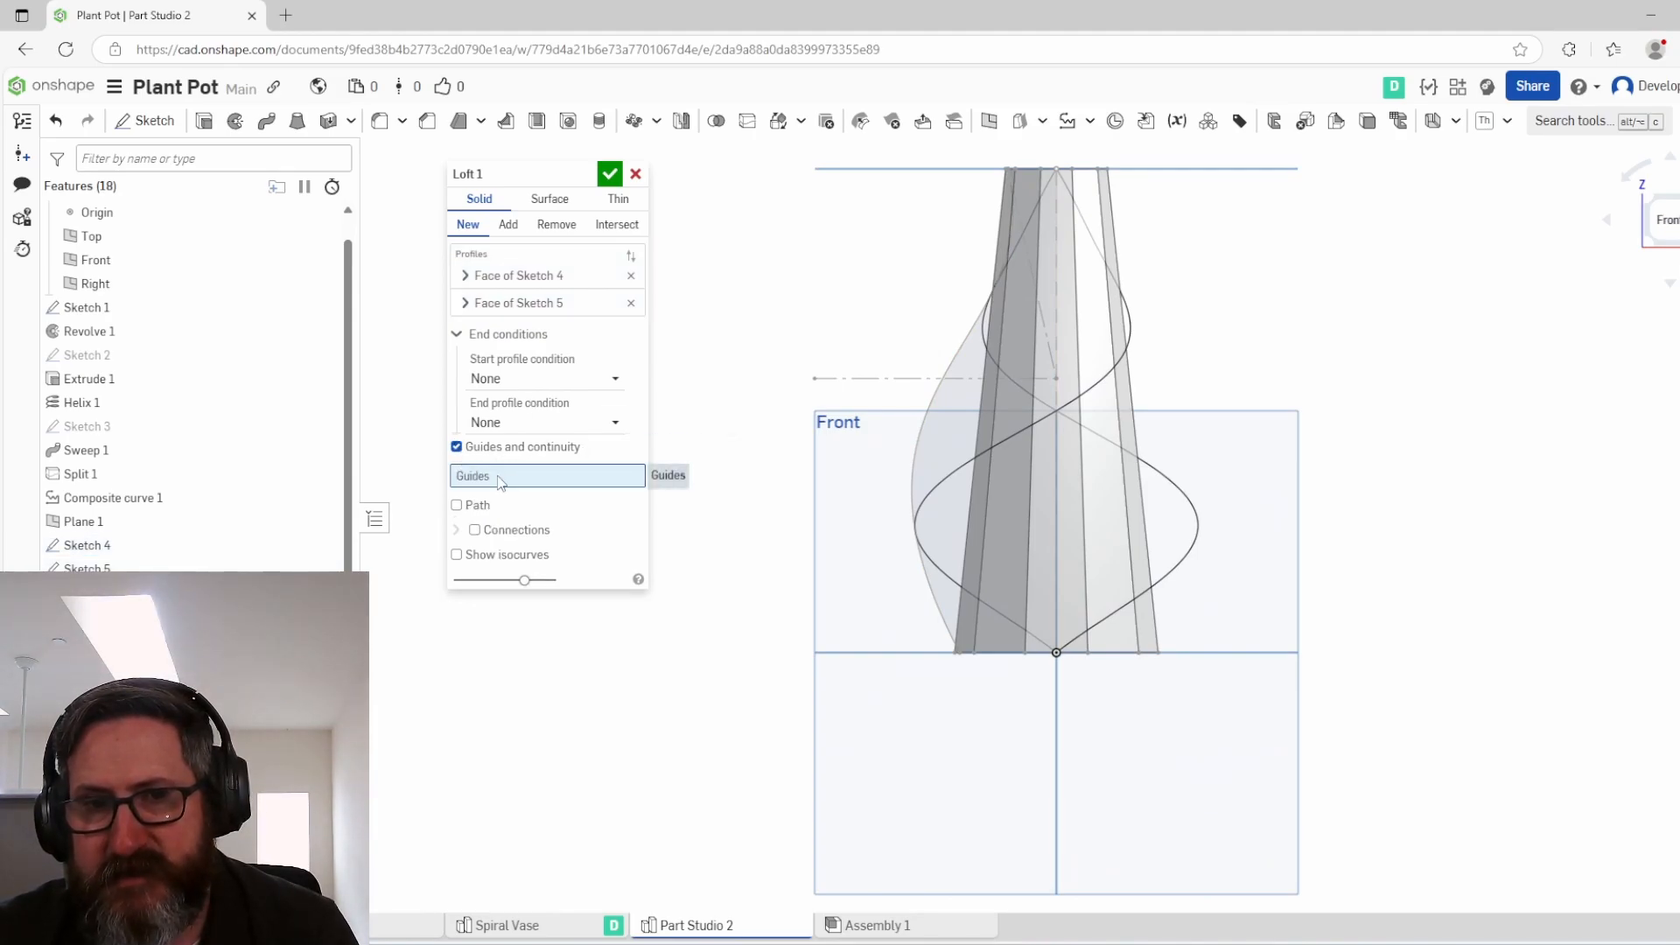
click(1199, 523)
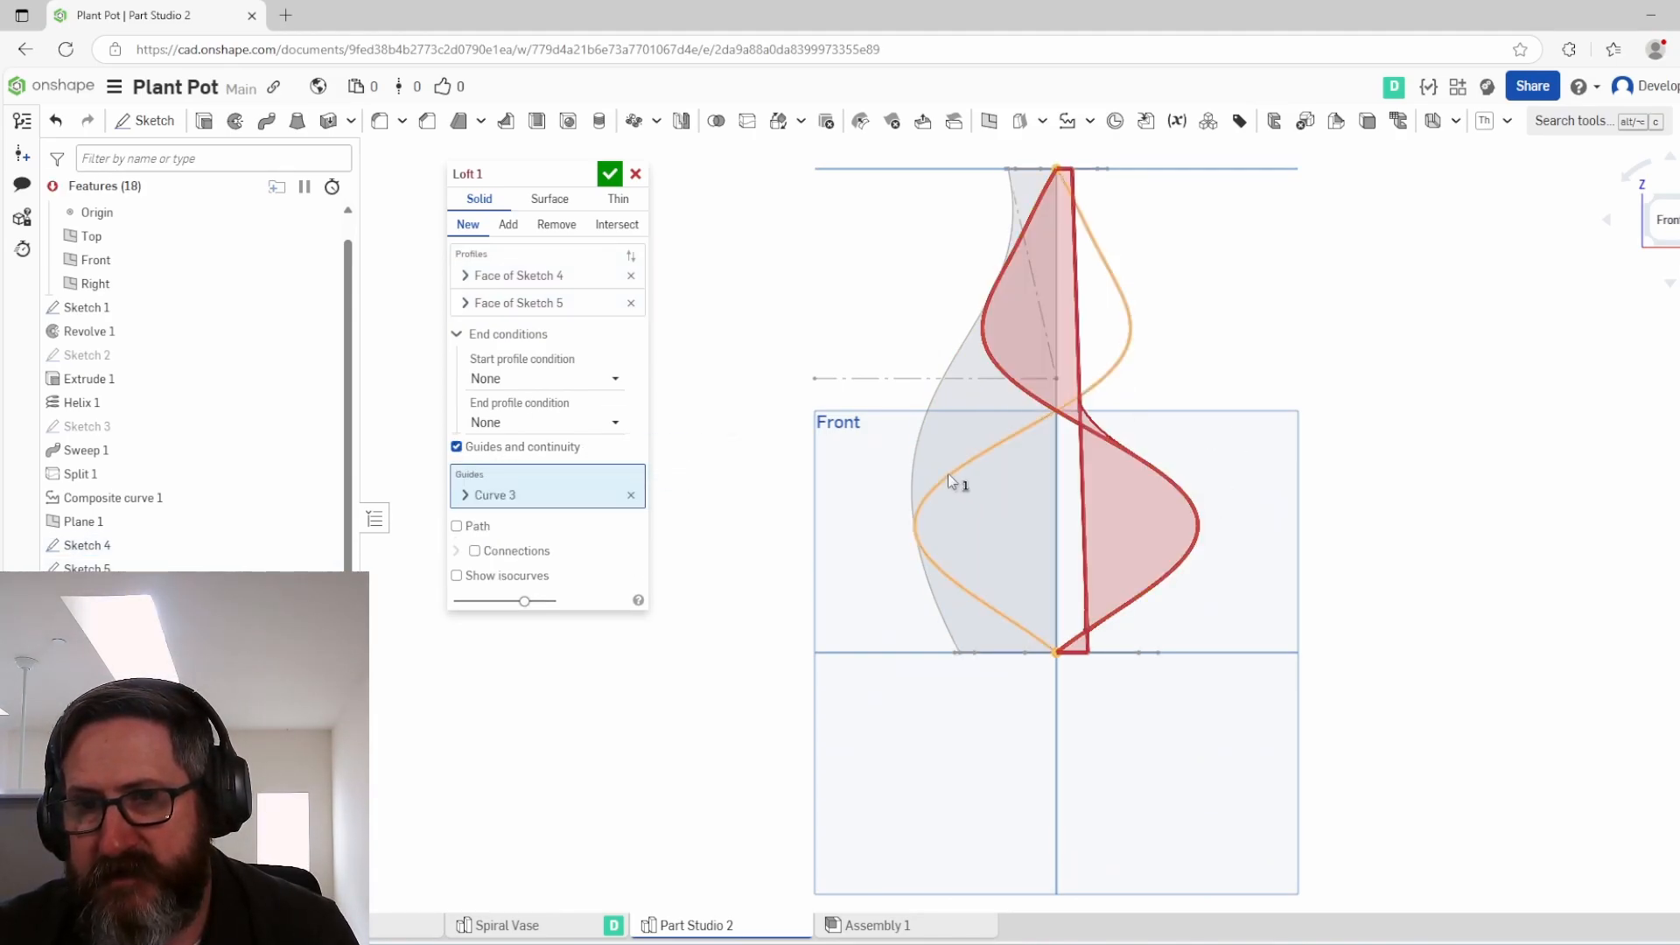
click(948, 474)
Step: Enable a path for the loft and try the vase's curved outer profile edge from Sketch 1 as that path
click(457, 554)
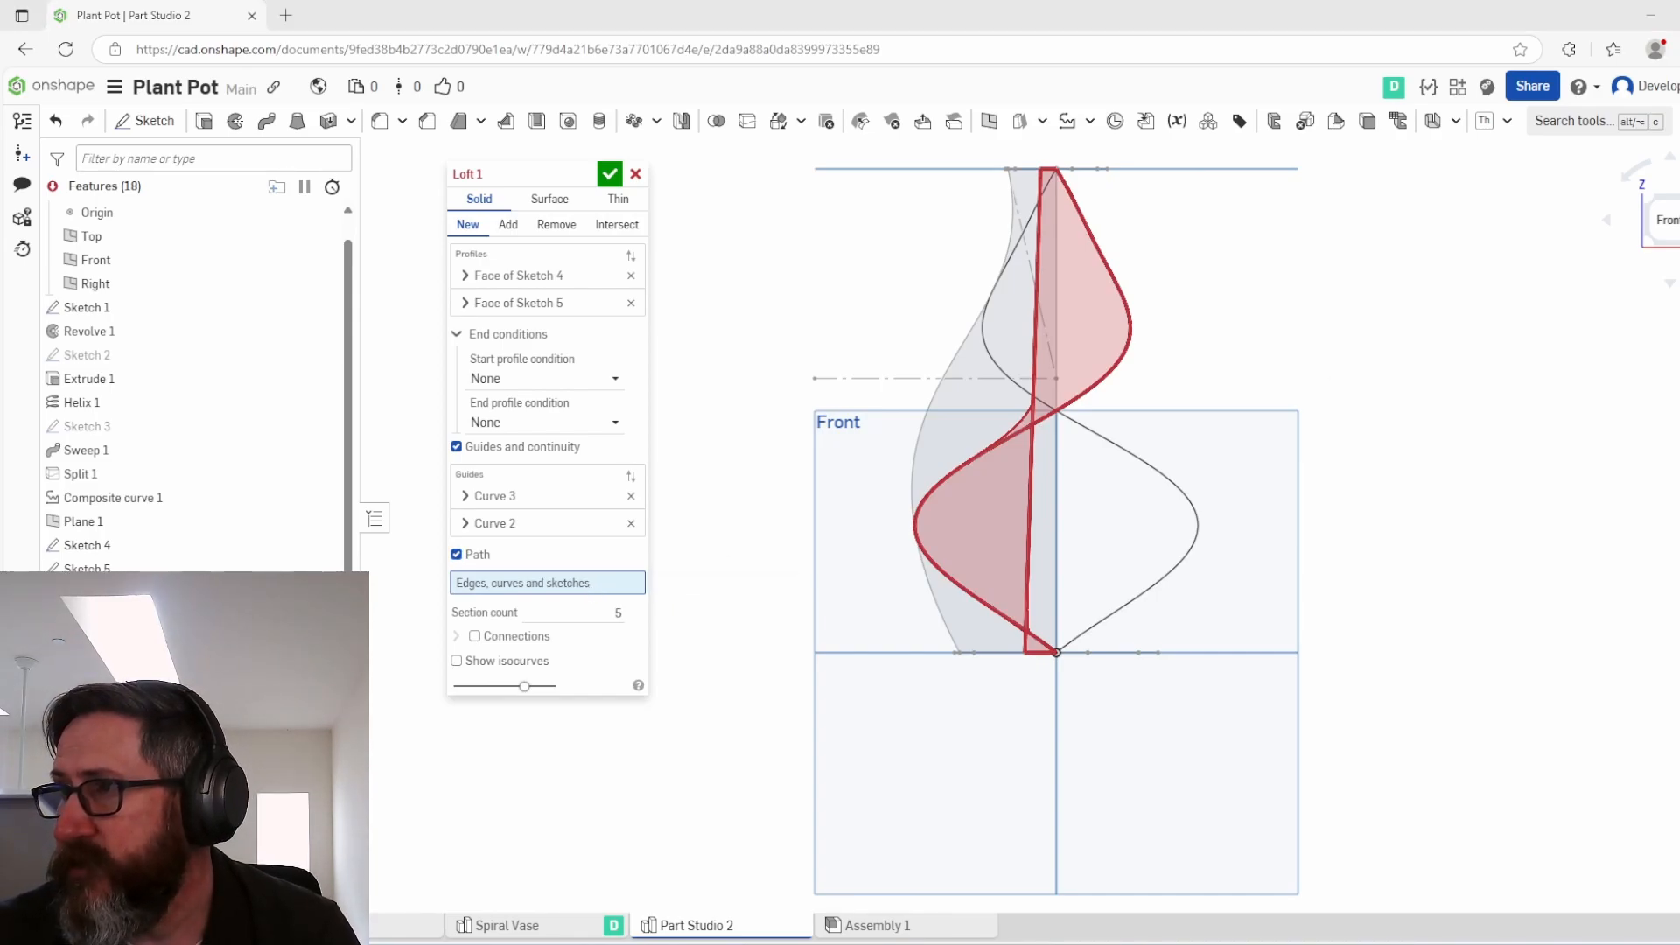
click(930, 597)
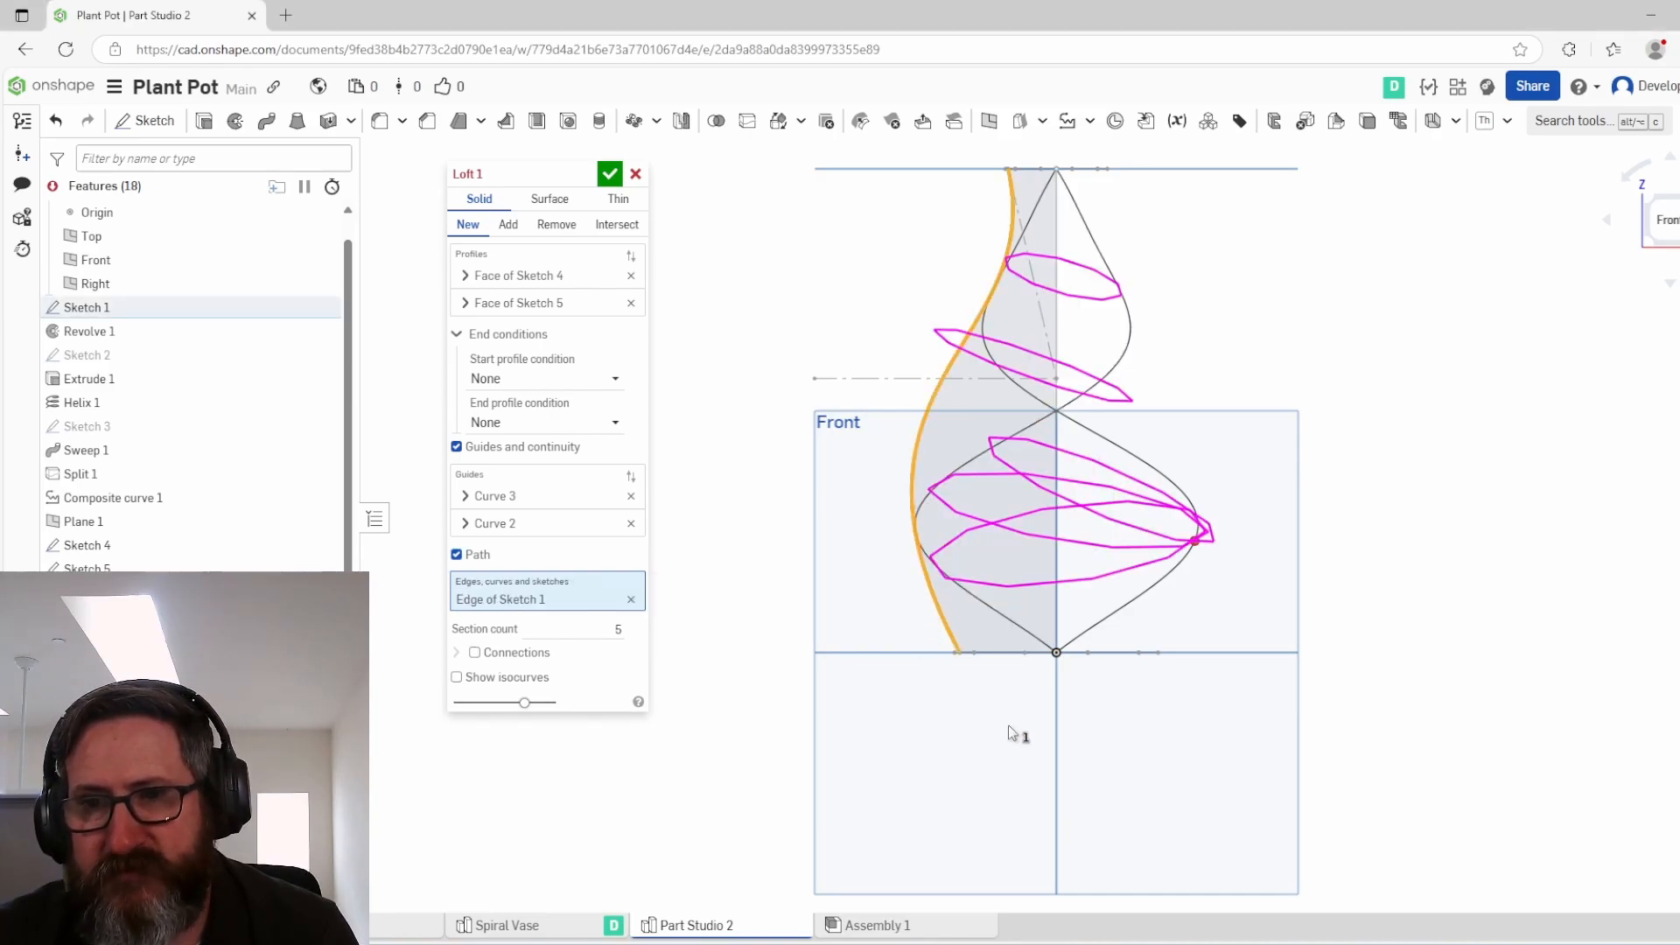
key(shift+7)
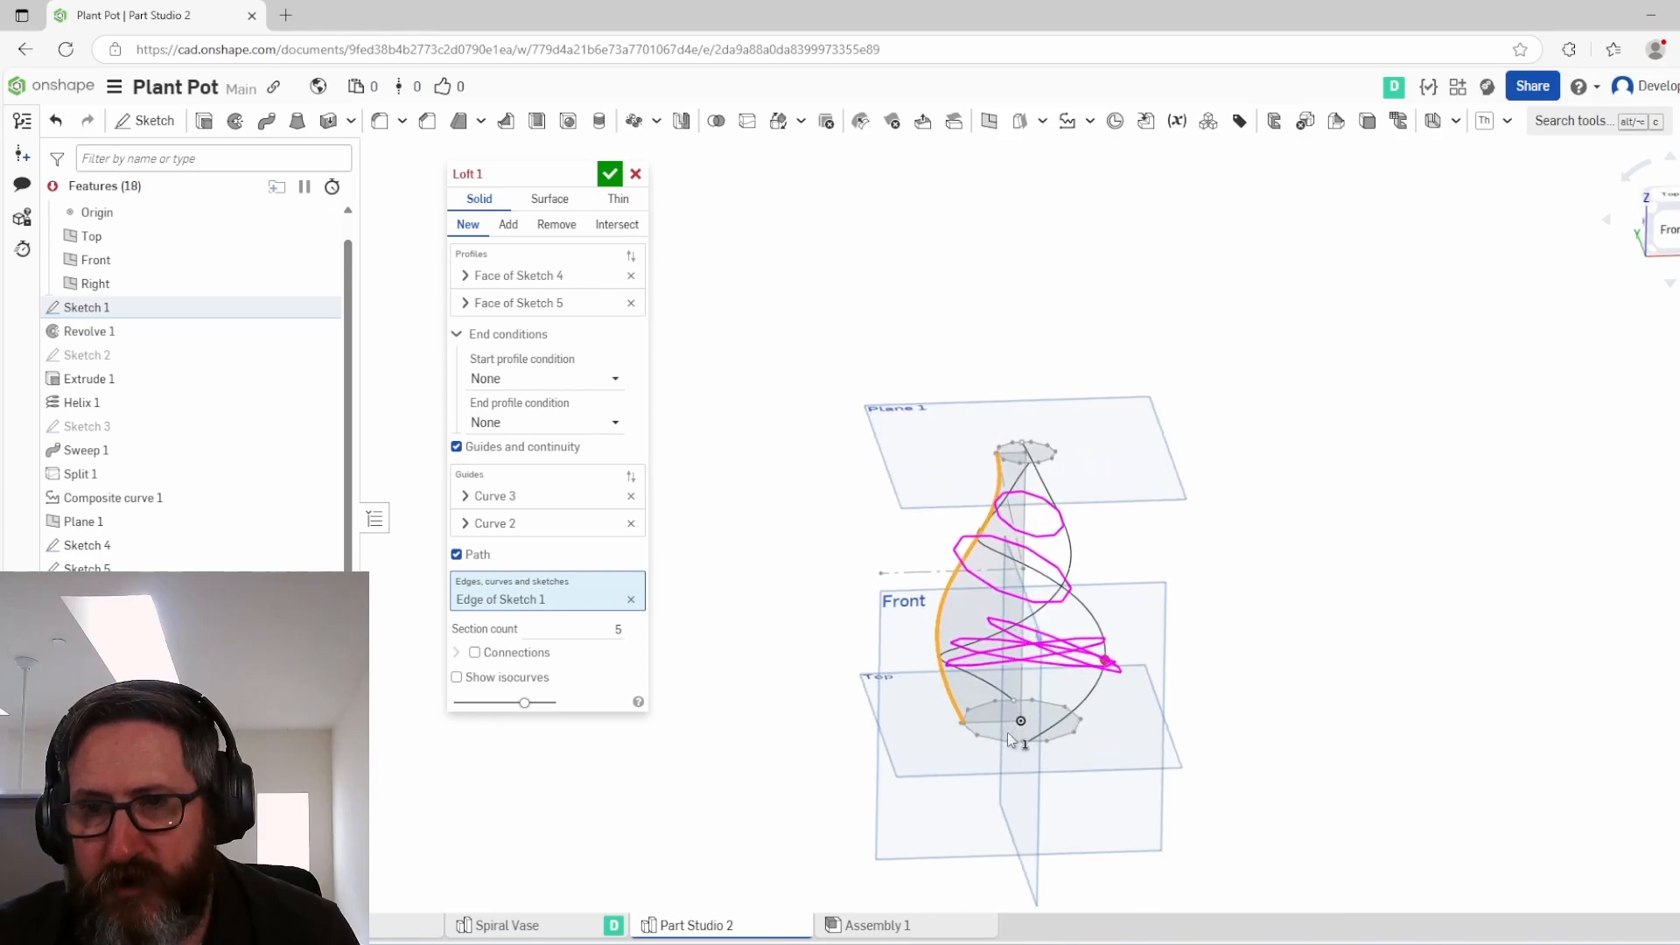
mouse_move(461, 166)
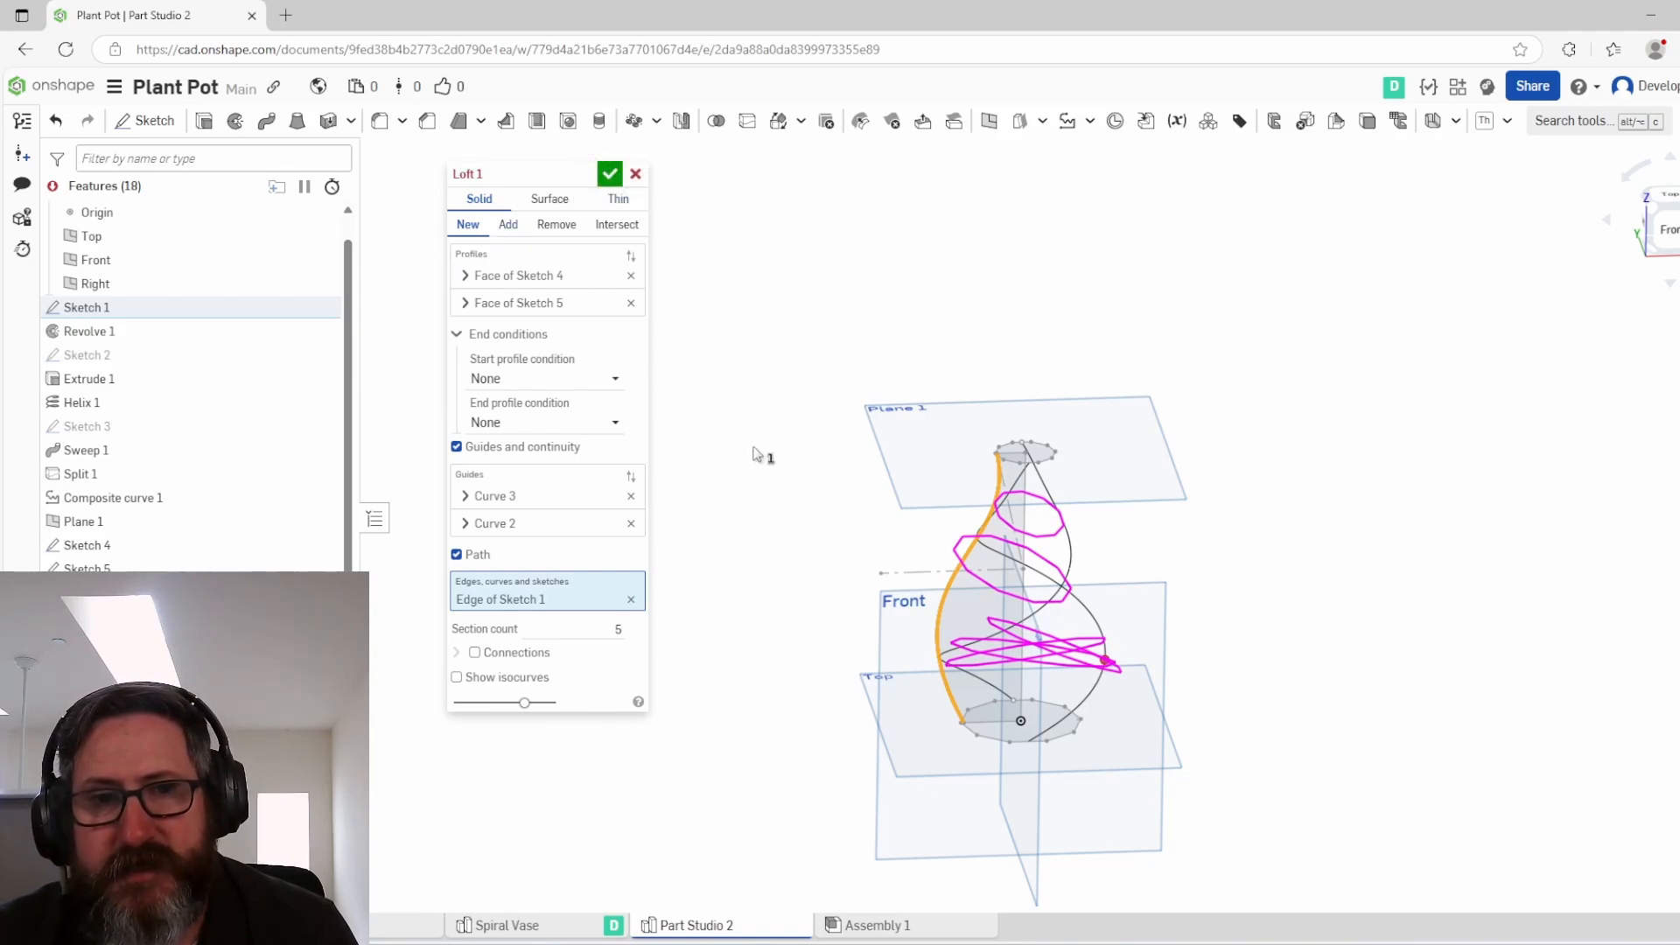
Step: Remove both guide curves from the loft and reselect them one at a time, the original spiral first, followed by its patterned copy
click(631, 524)
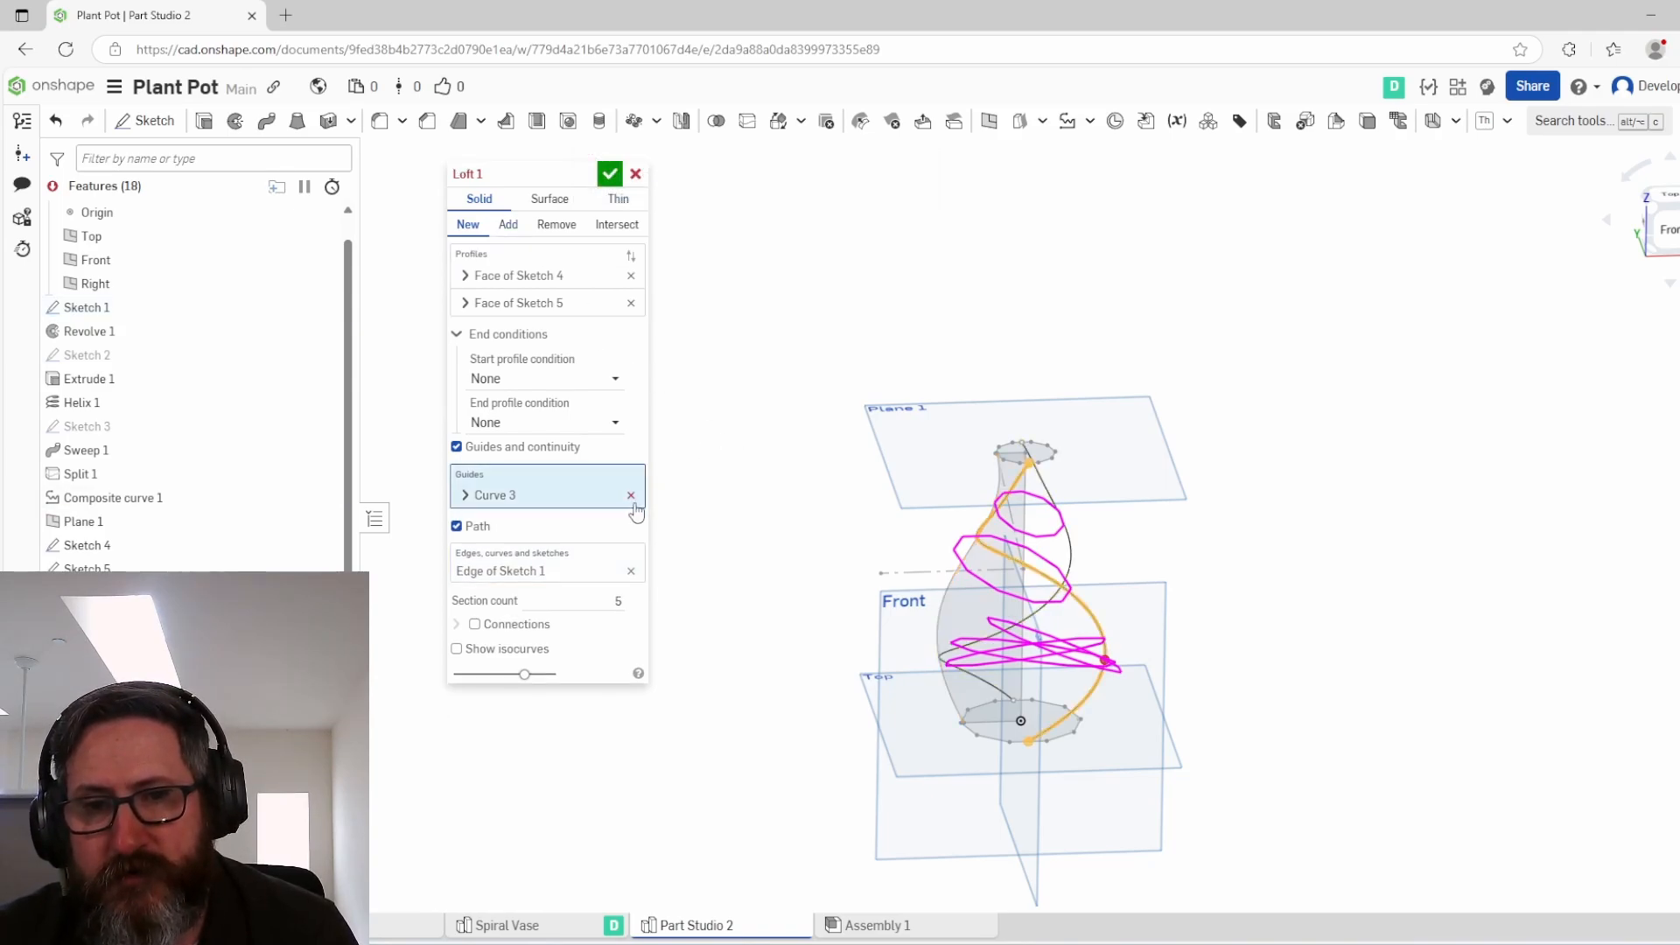
click(631, 496)
click(1069, 566)
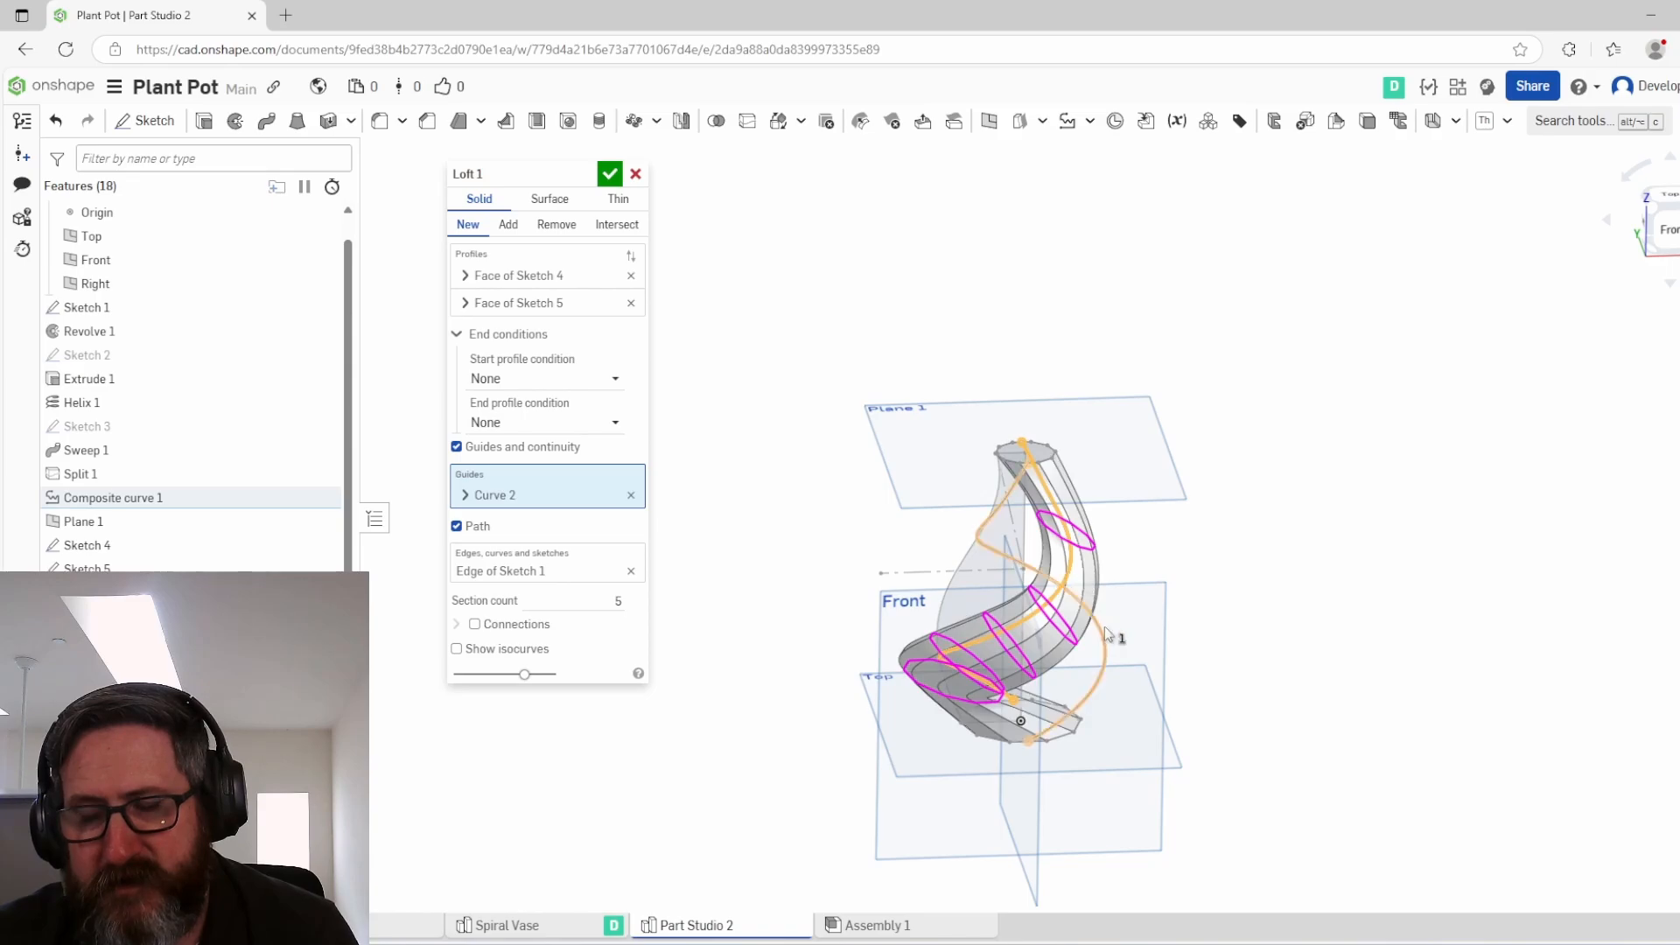
right_drag(1104, 626, 1120, 569)
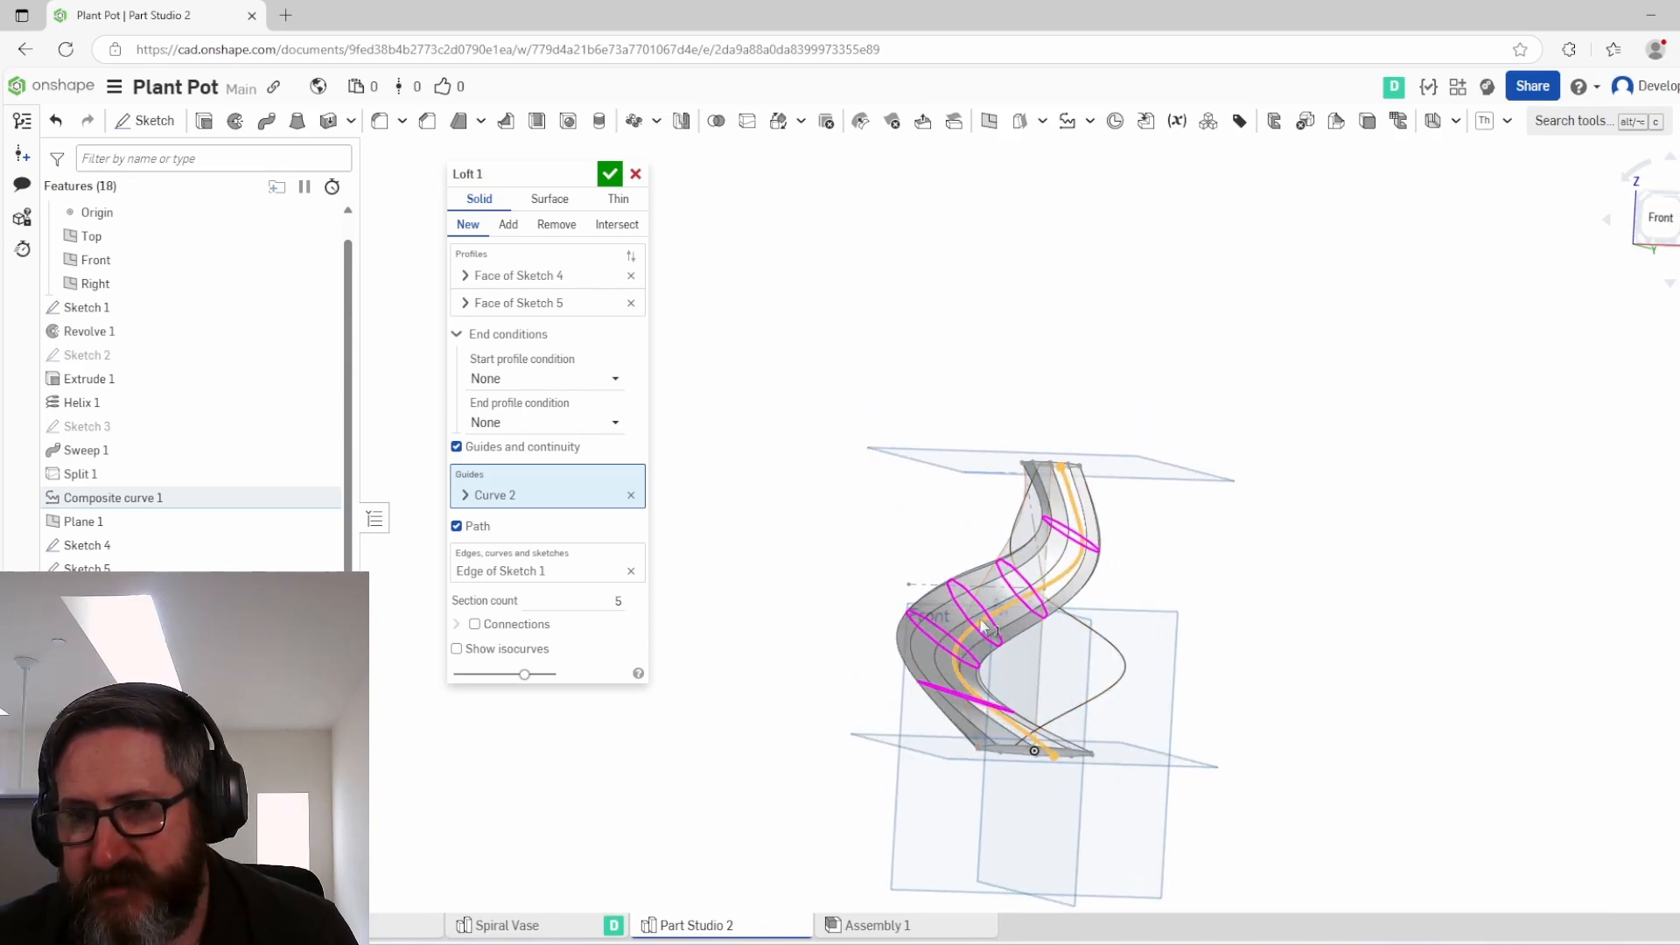
right_drag(1026, 554, 1149, 617)
click(1148, 617)
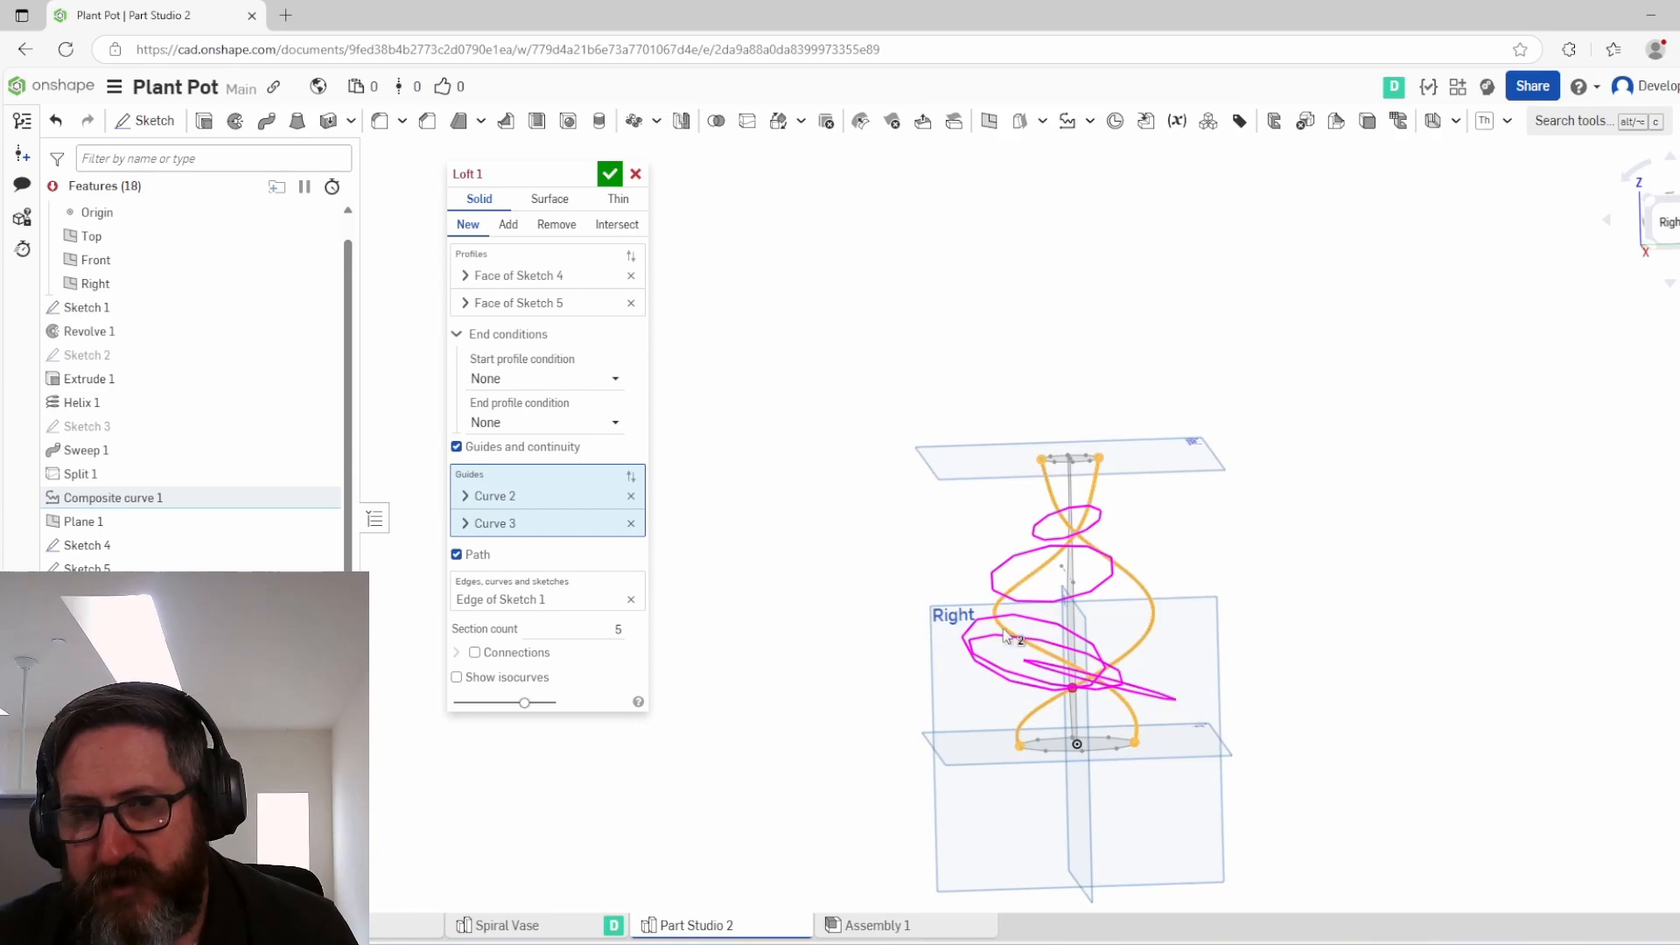
right_drag(1011, 635, 1144, 625)
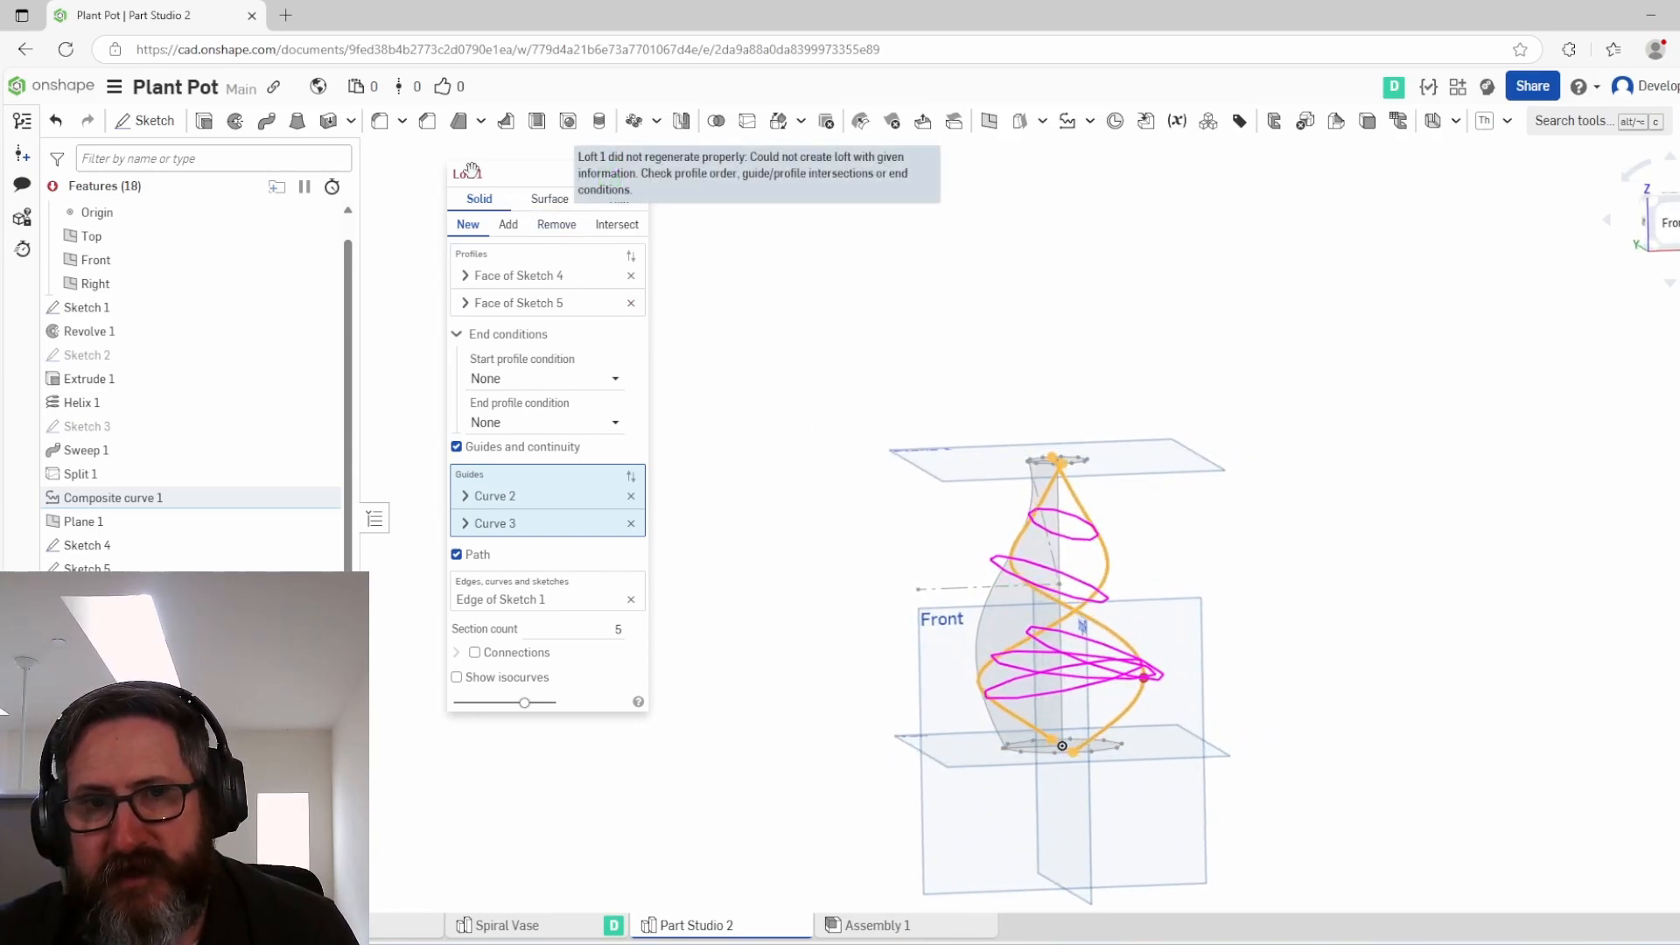
Step: Replace the loft path with the vertical centre line of Sketch 1, keeping 5 sections, and accept the loft
click(631, 599)
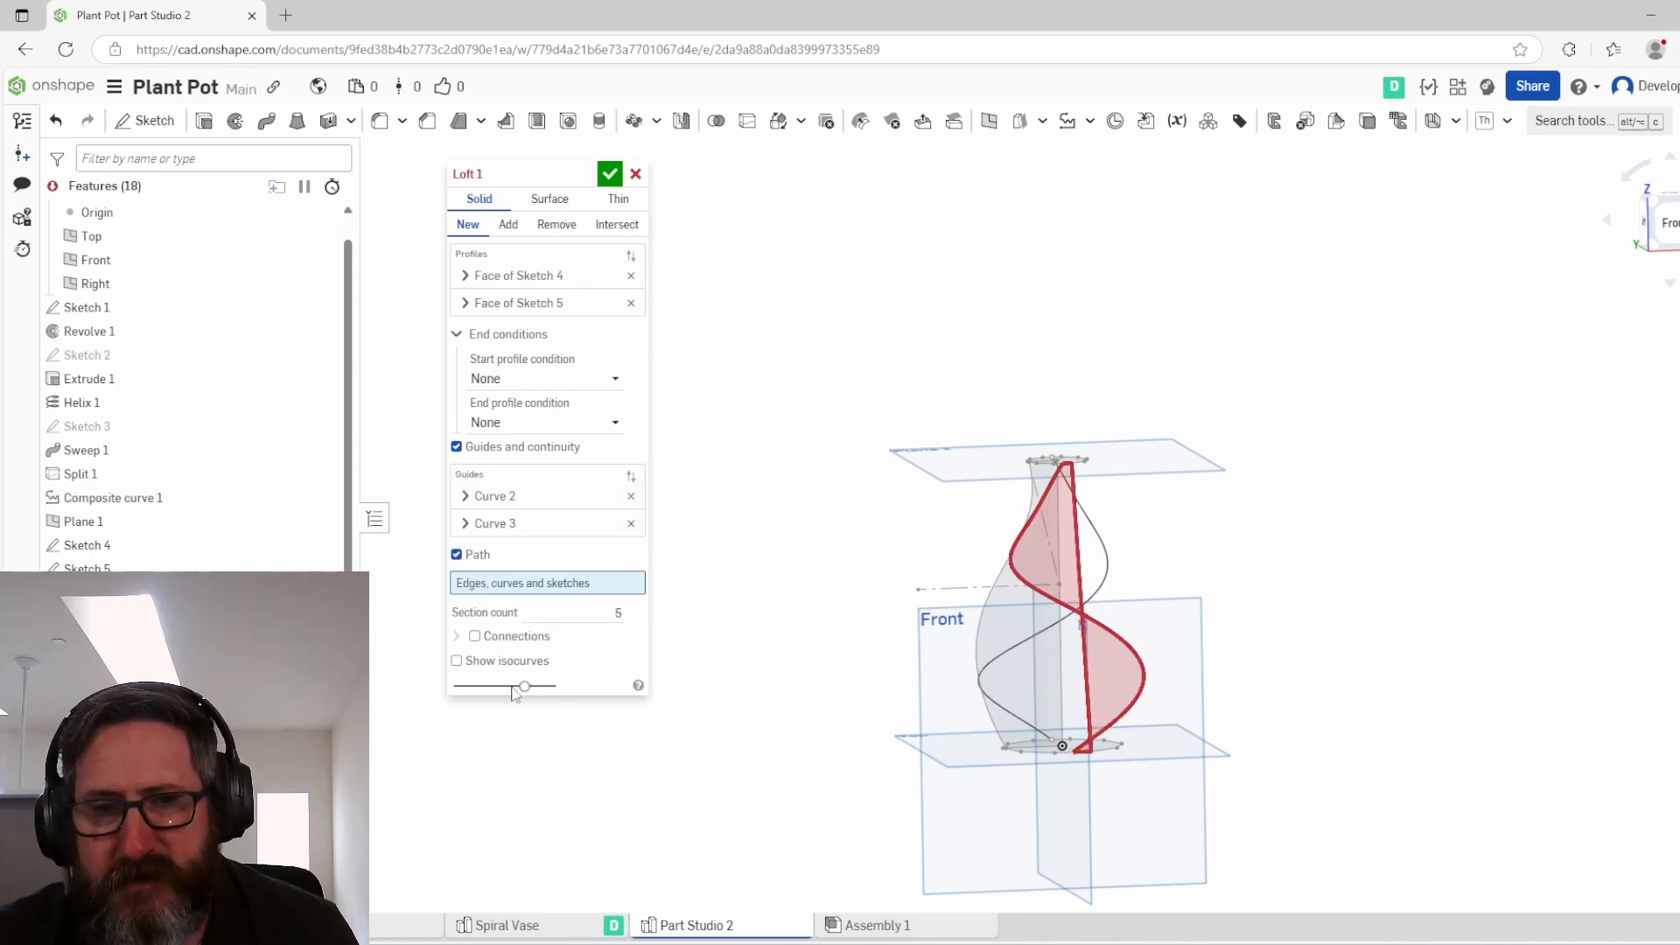
right_drag(826, 764, 916, 754)
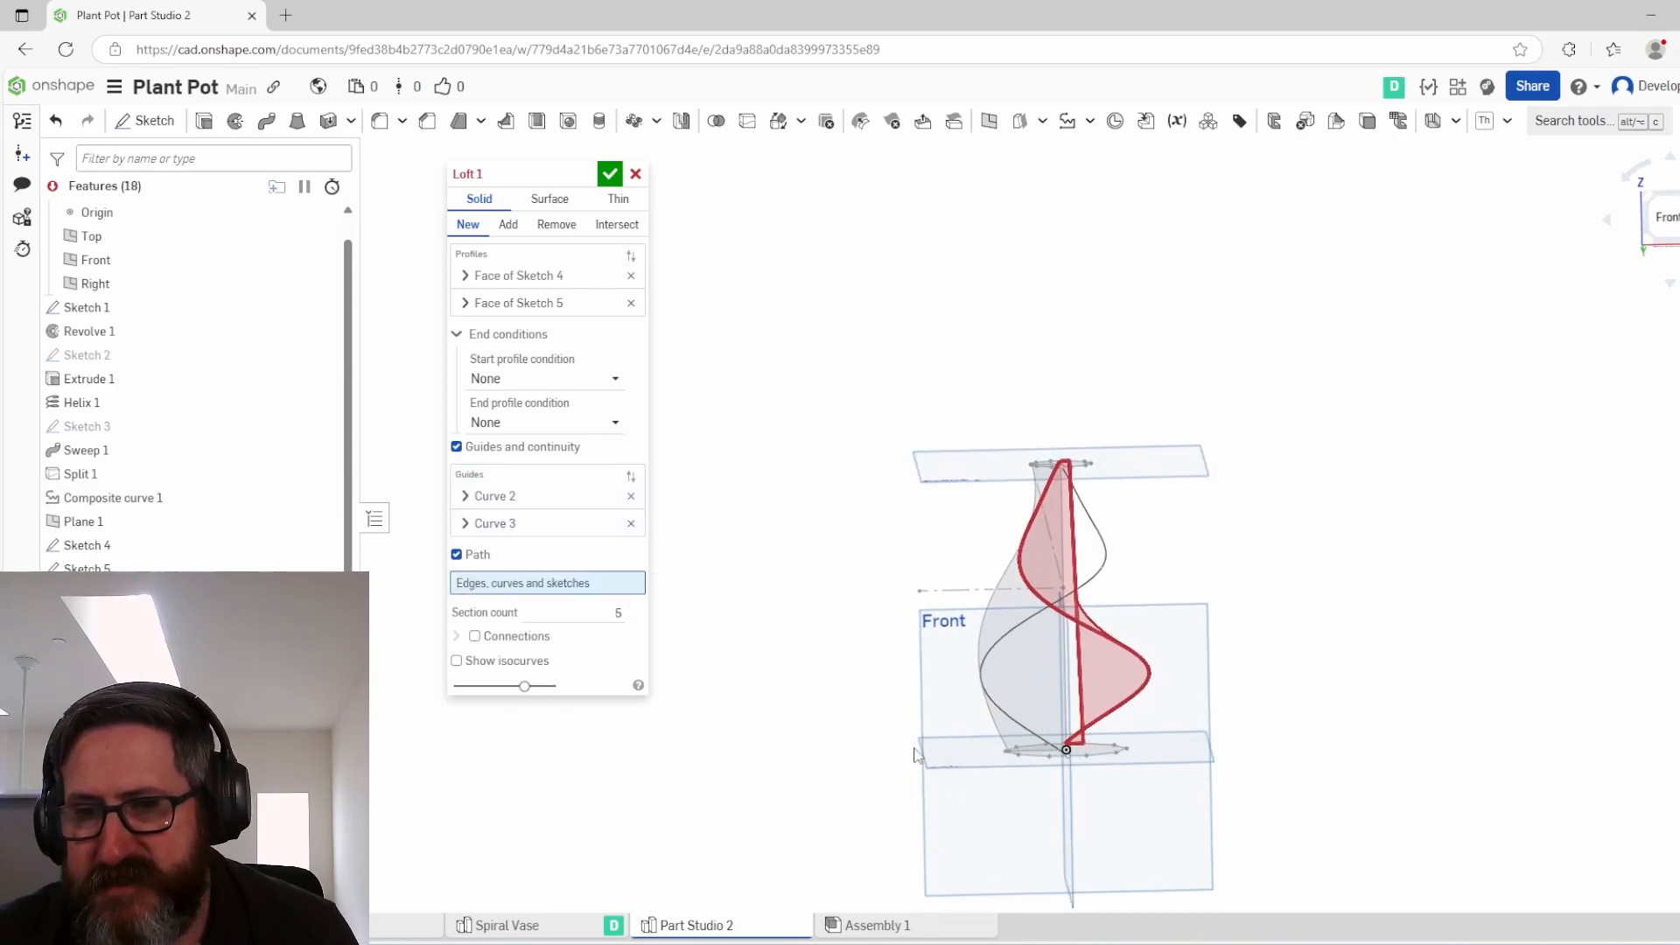
right_drag(1075, 693, 1075, 716)
click(1068, 691)
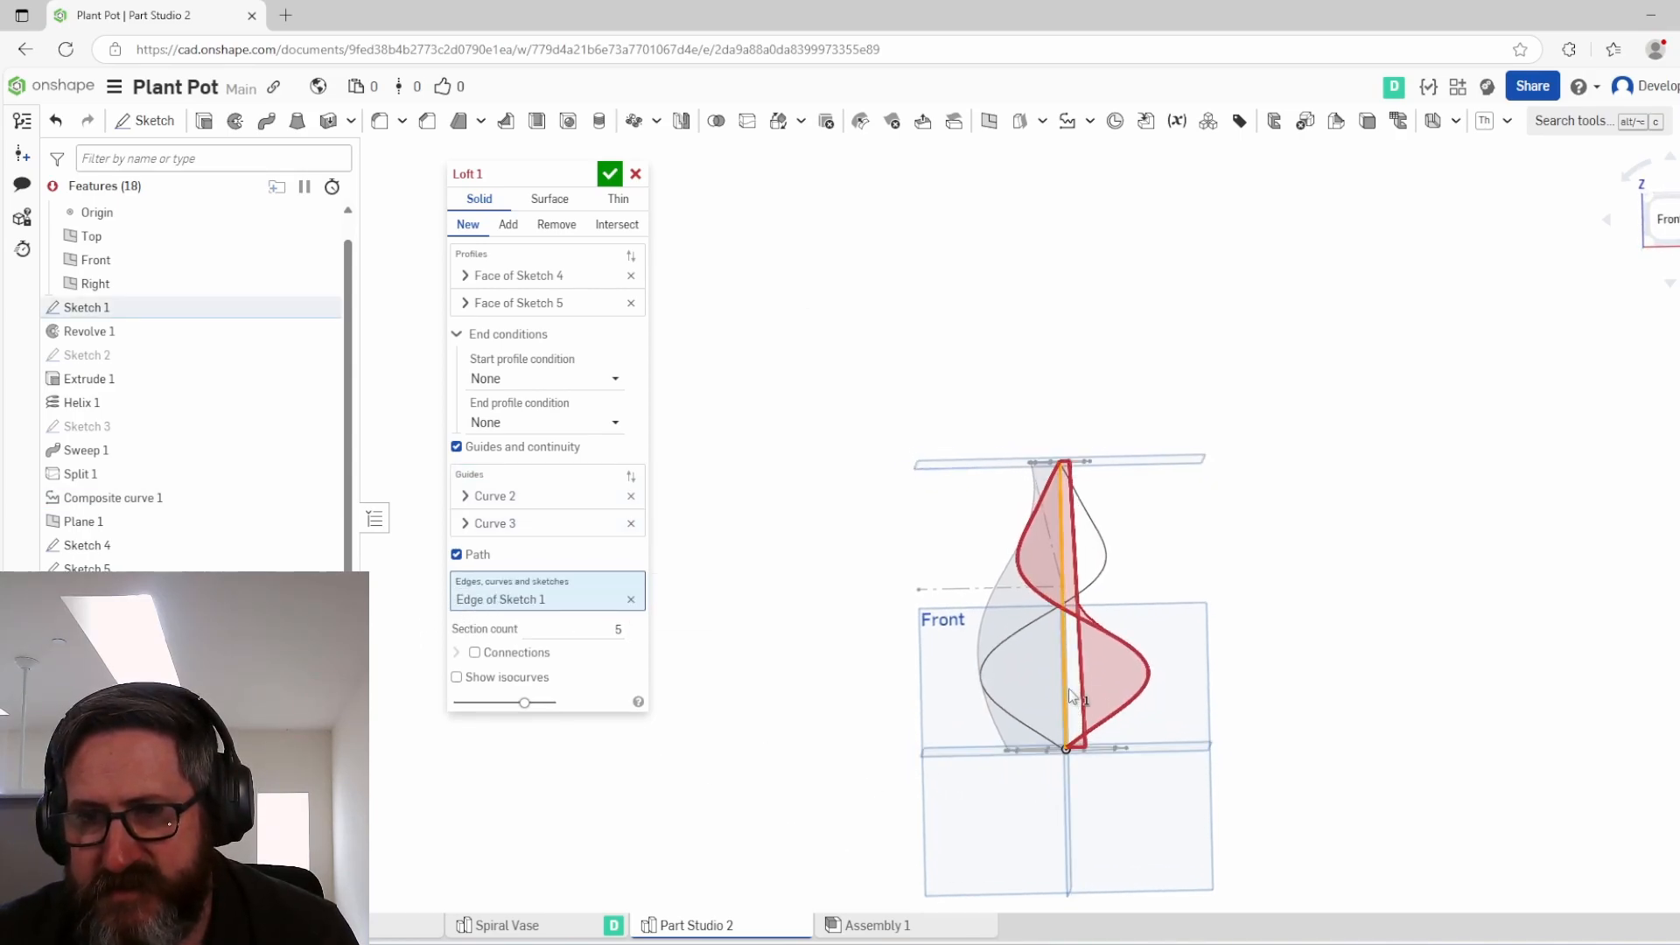
mouse_move(927, 709)
right_down()
mouse_move(1048, 722)
mouse_move(923, 702)
right_up()
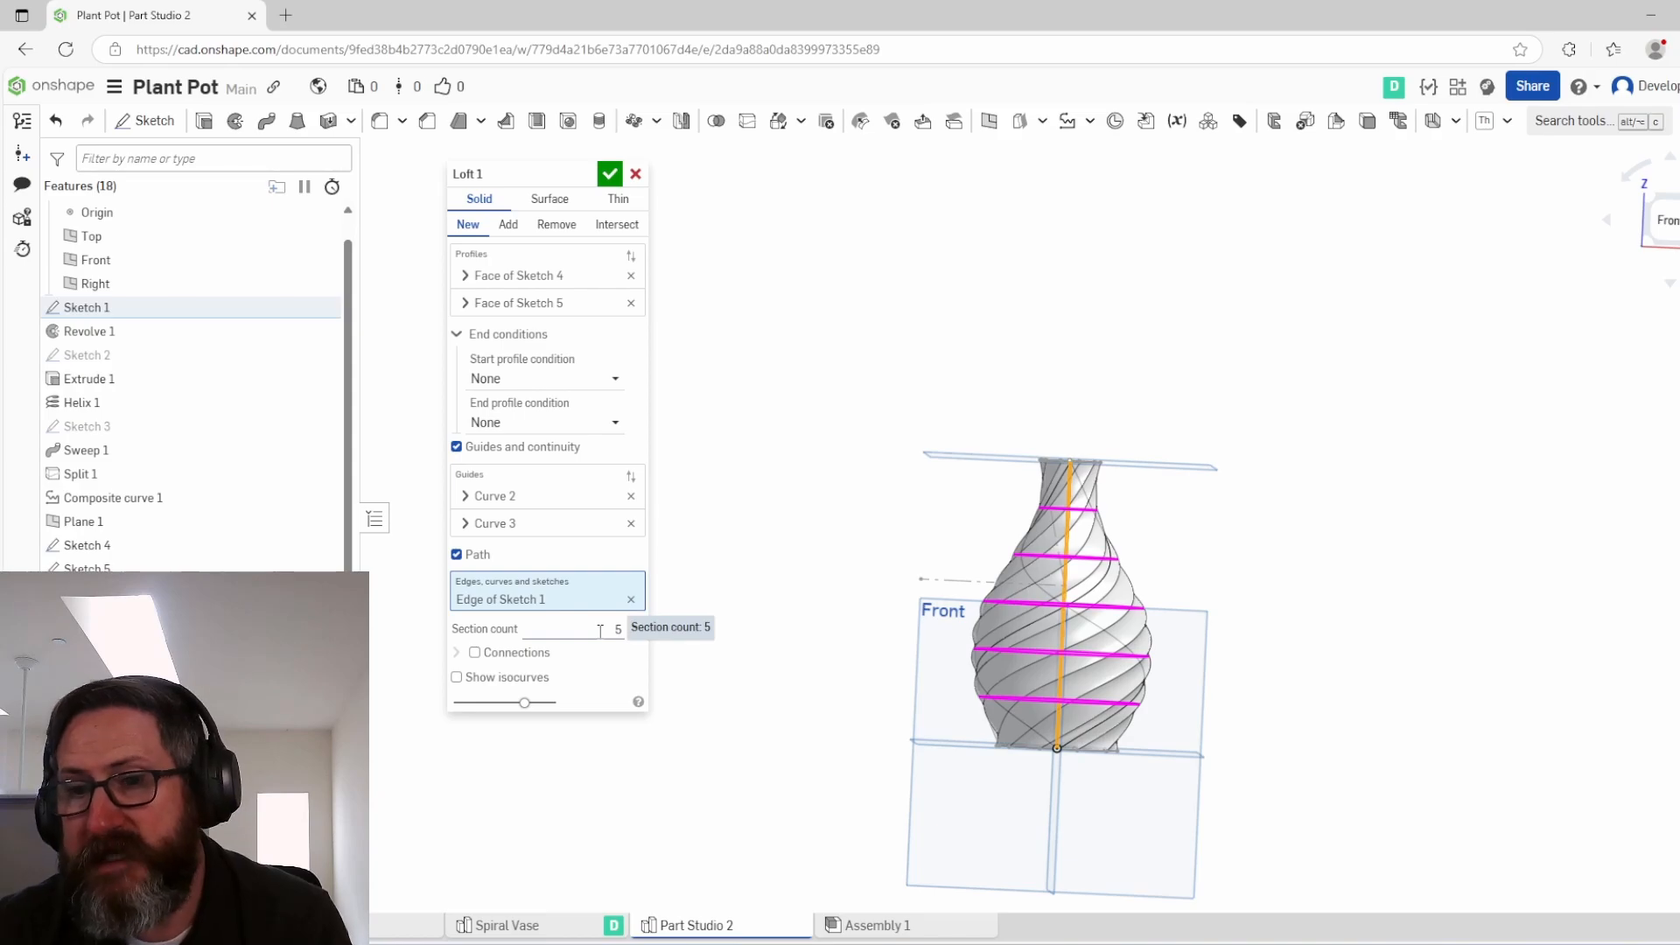
key(Return)
Step: Raise the section count of the spiral vase's loft to 25 and accept the edited loft
right_drag(943, 763, 994, 765)
scroll(994, 770, down, 3)
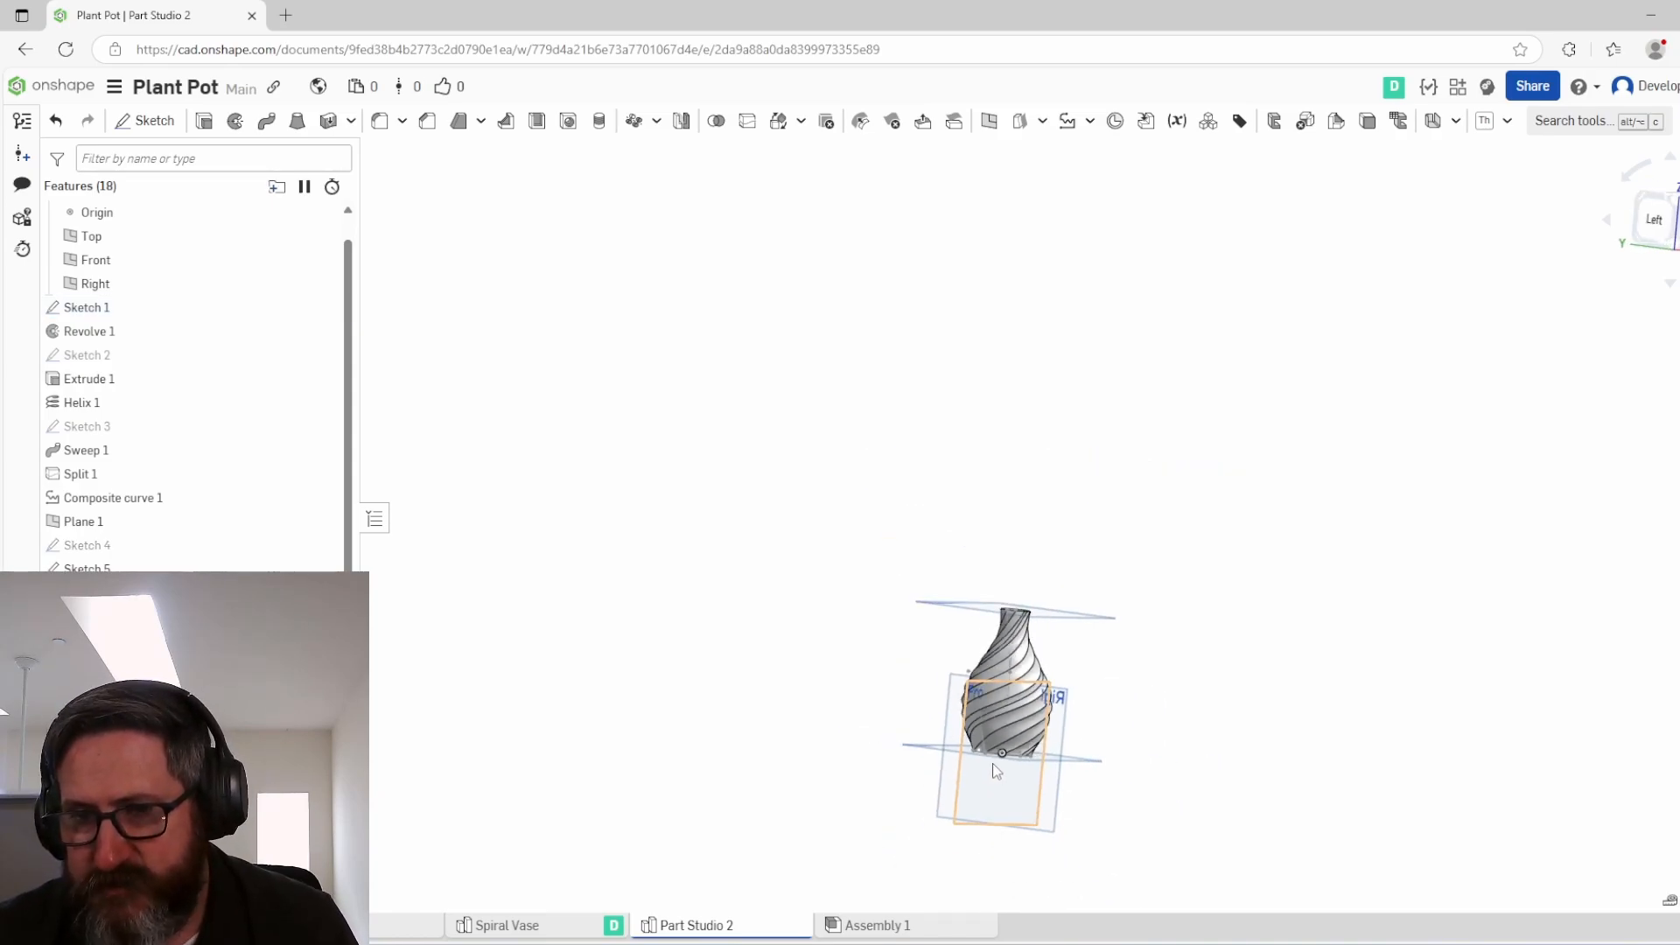
scroll(985, 806, up, 8)
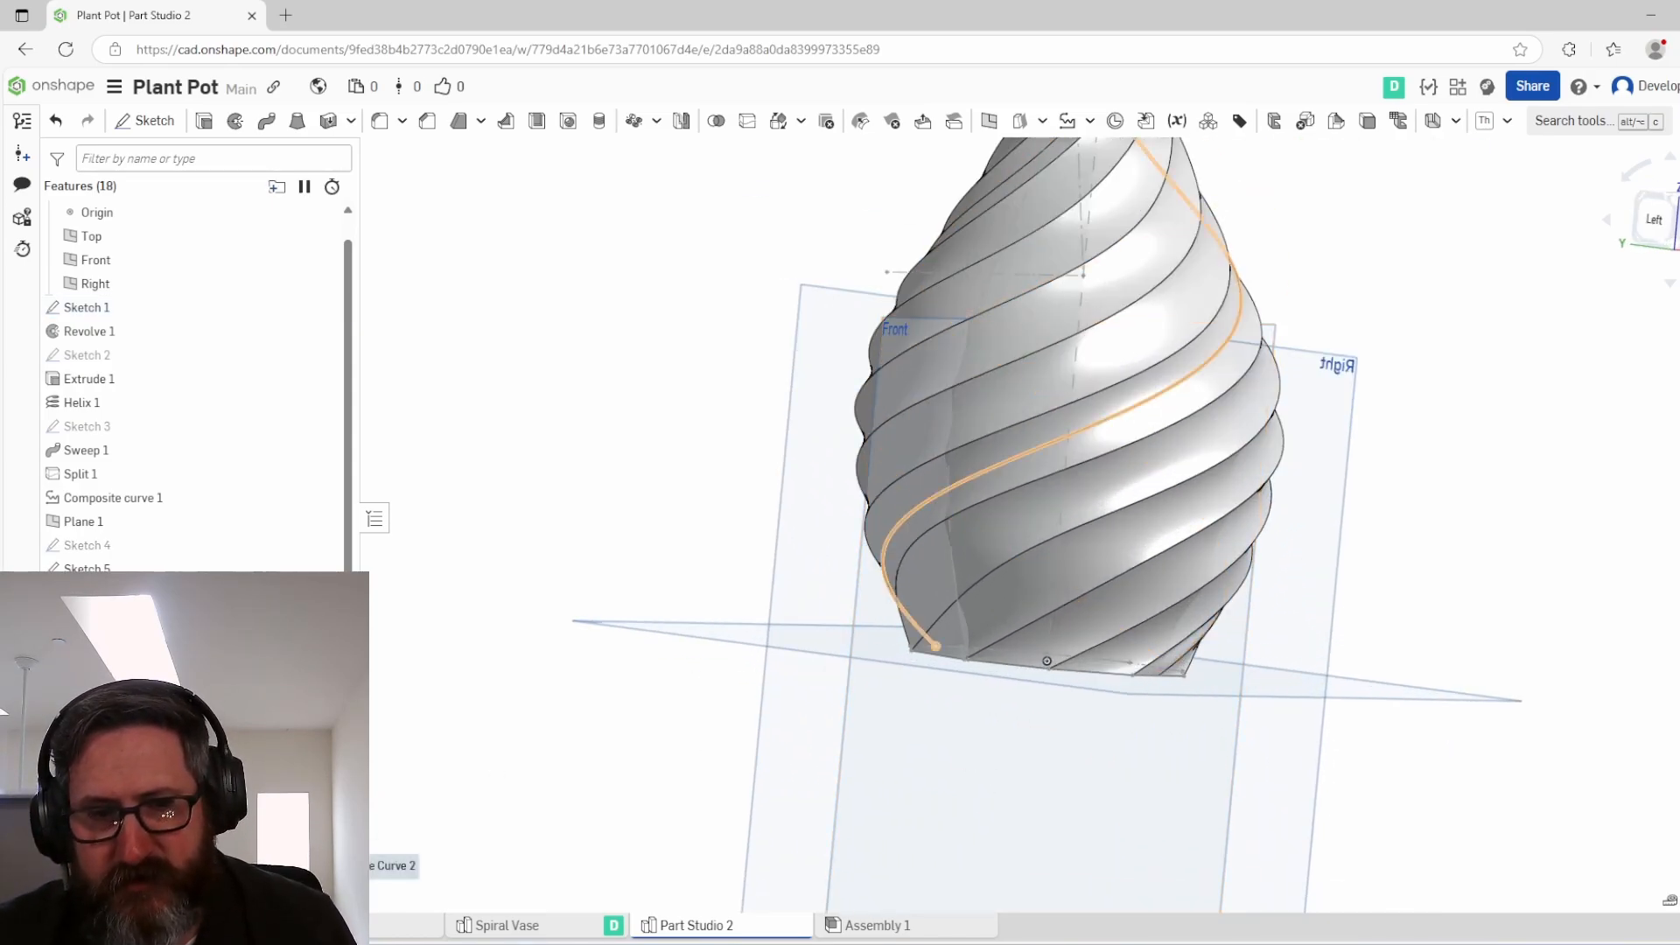
right_drag(1116, 691, 1068, 688)
right_drag(1038, 633, 934, 617)
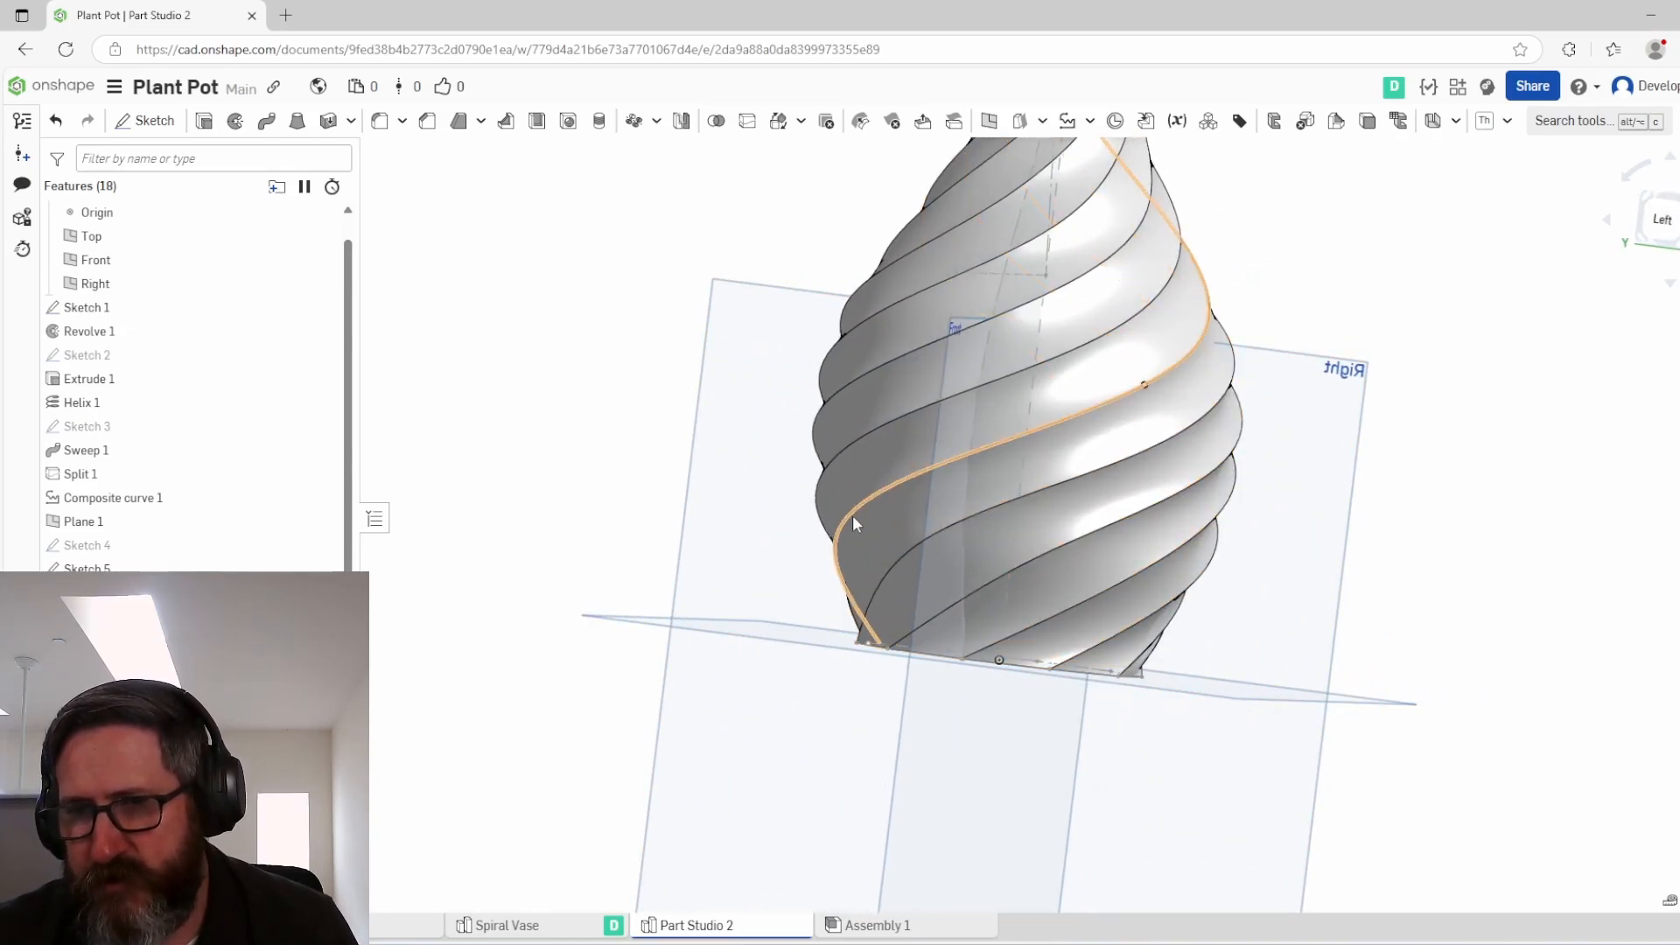
double_click(79, 616)
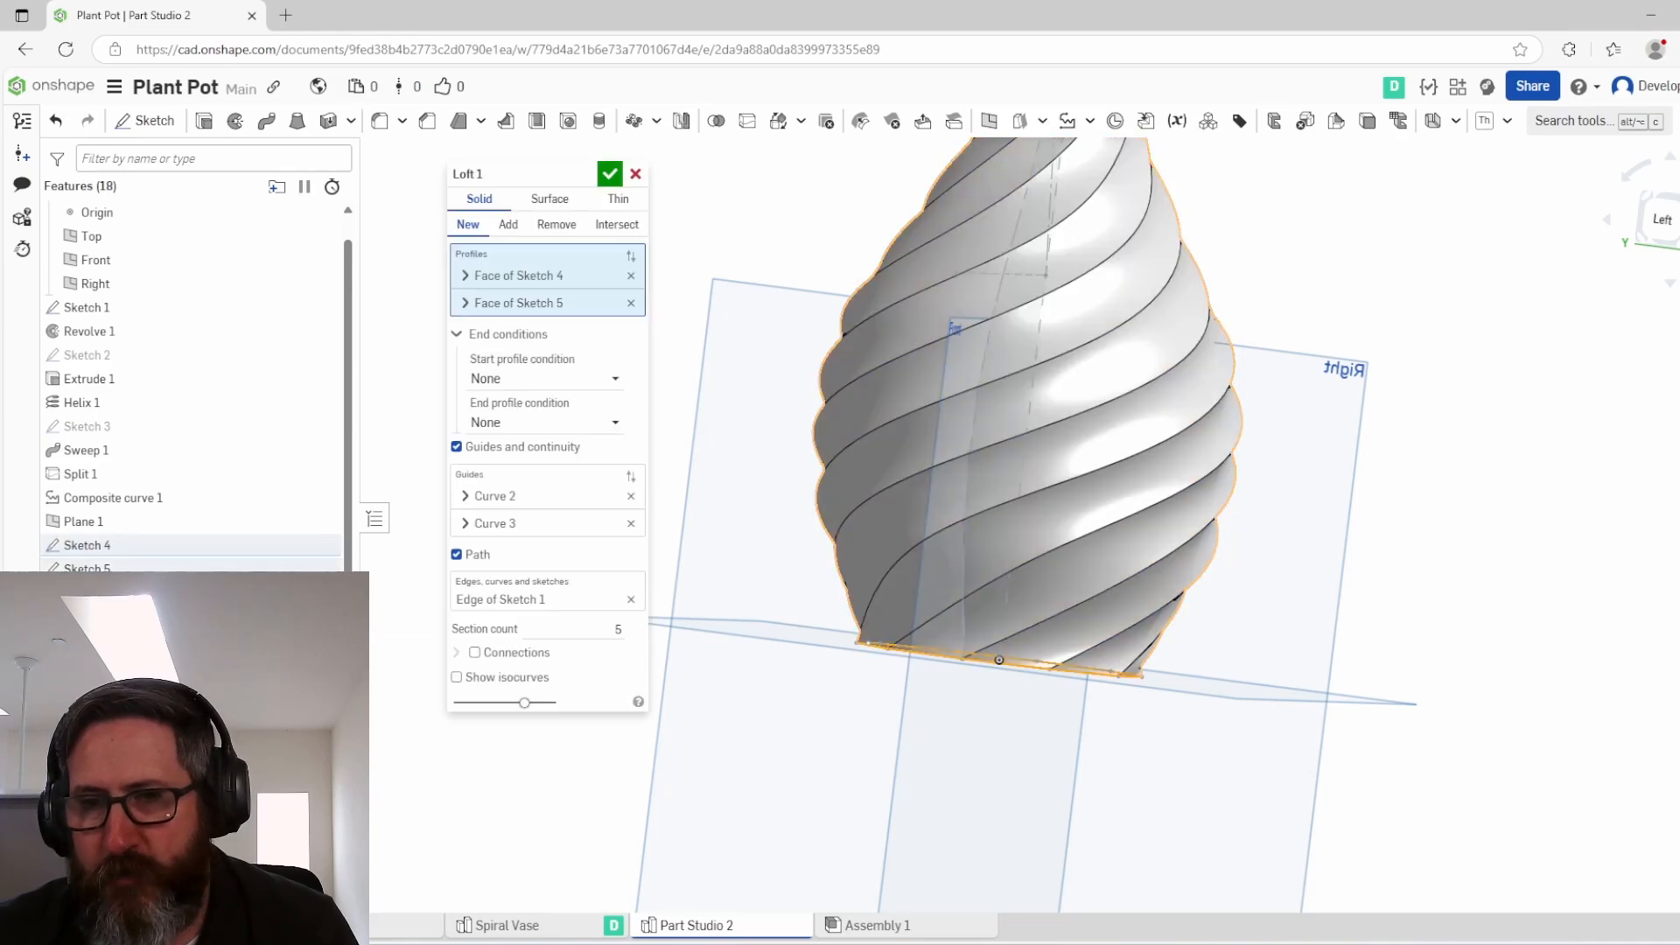
click(618, 630)
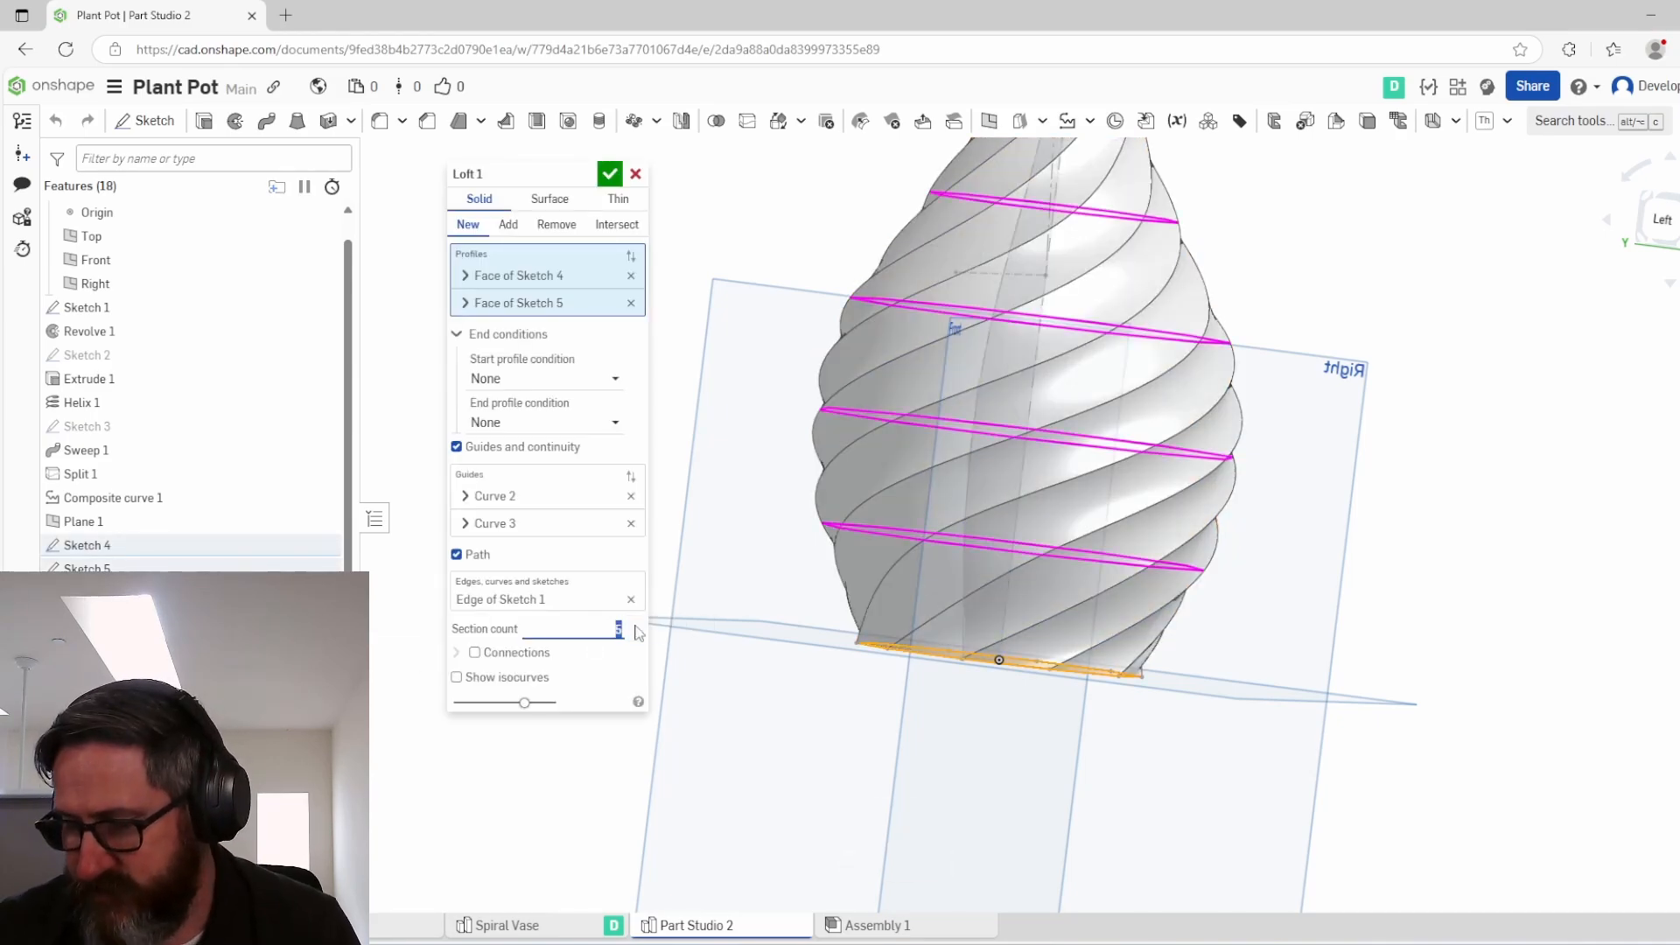
text(25)
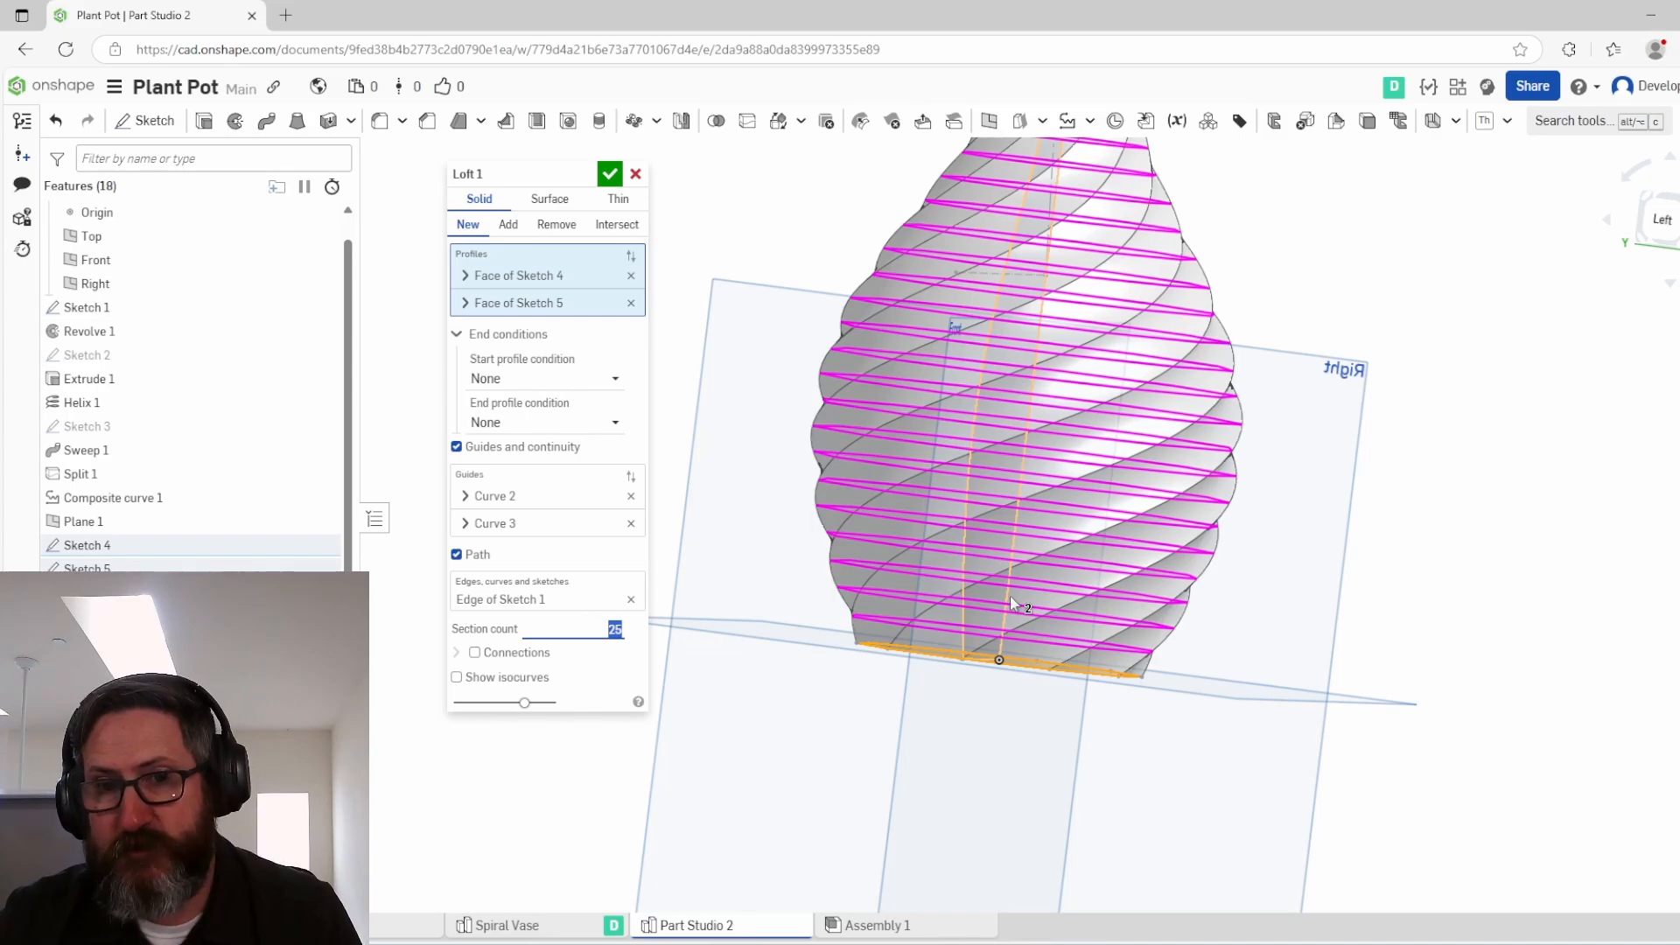
click(610, 174)
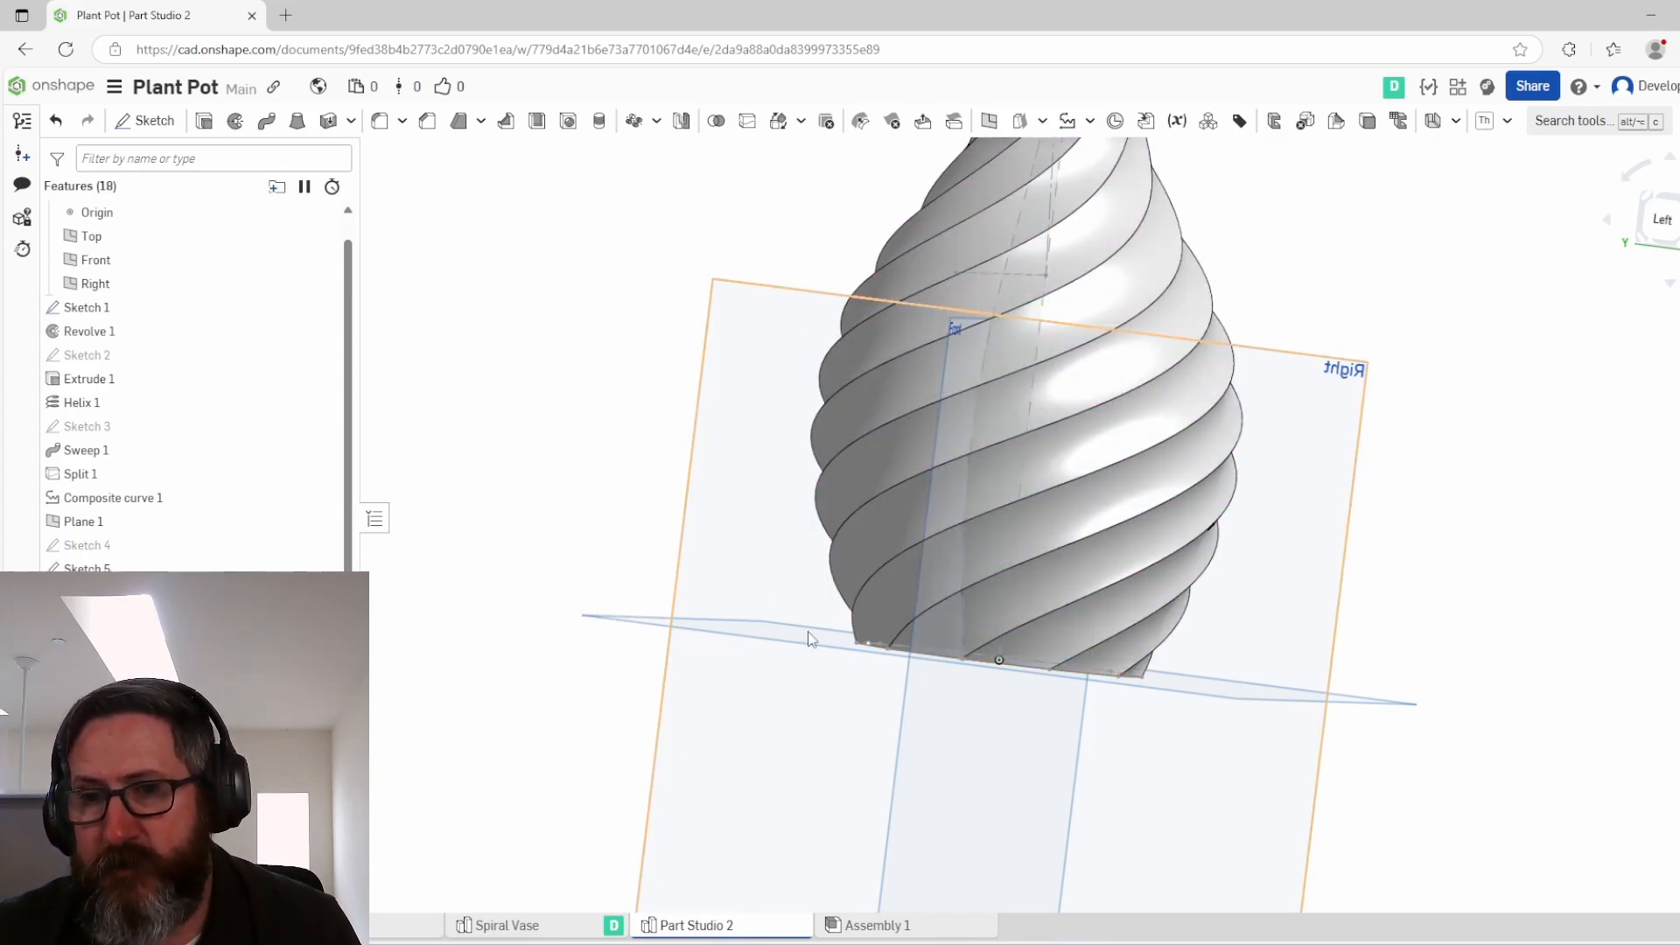
Step: Start a new Thicken feature on the revolved vase surface from Revolve 1
right_drag(807, 633, 926, 628)
click(1670, 229)
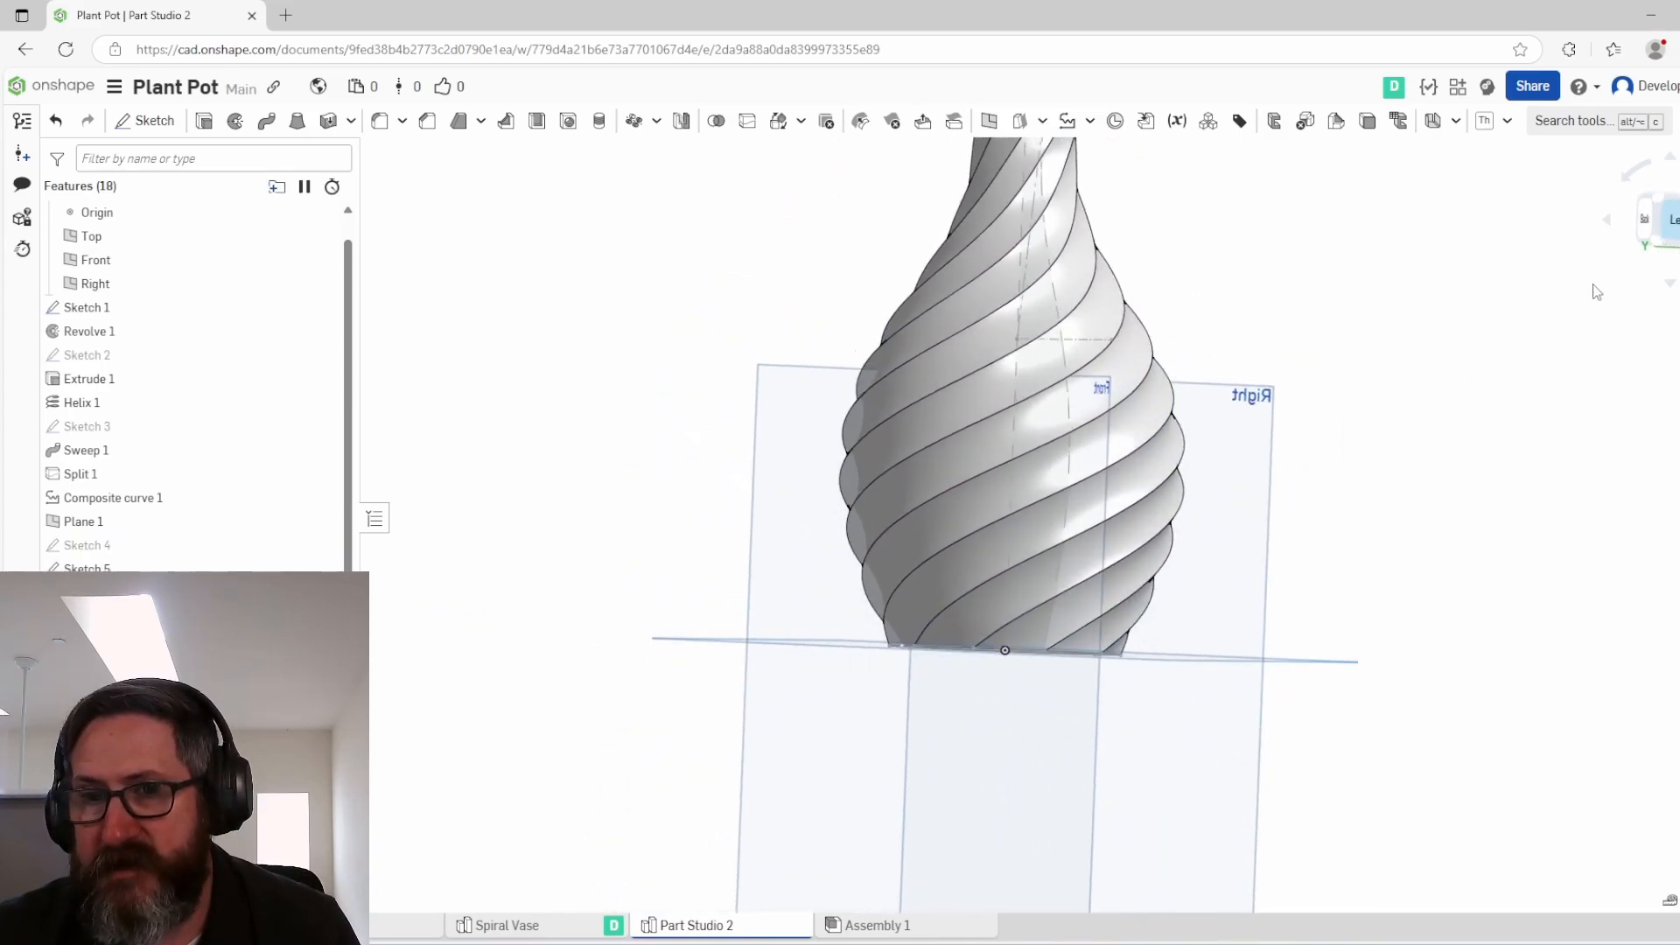
right_drag(1304, 520, 1110, 580)
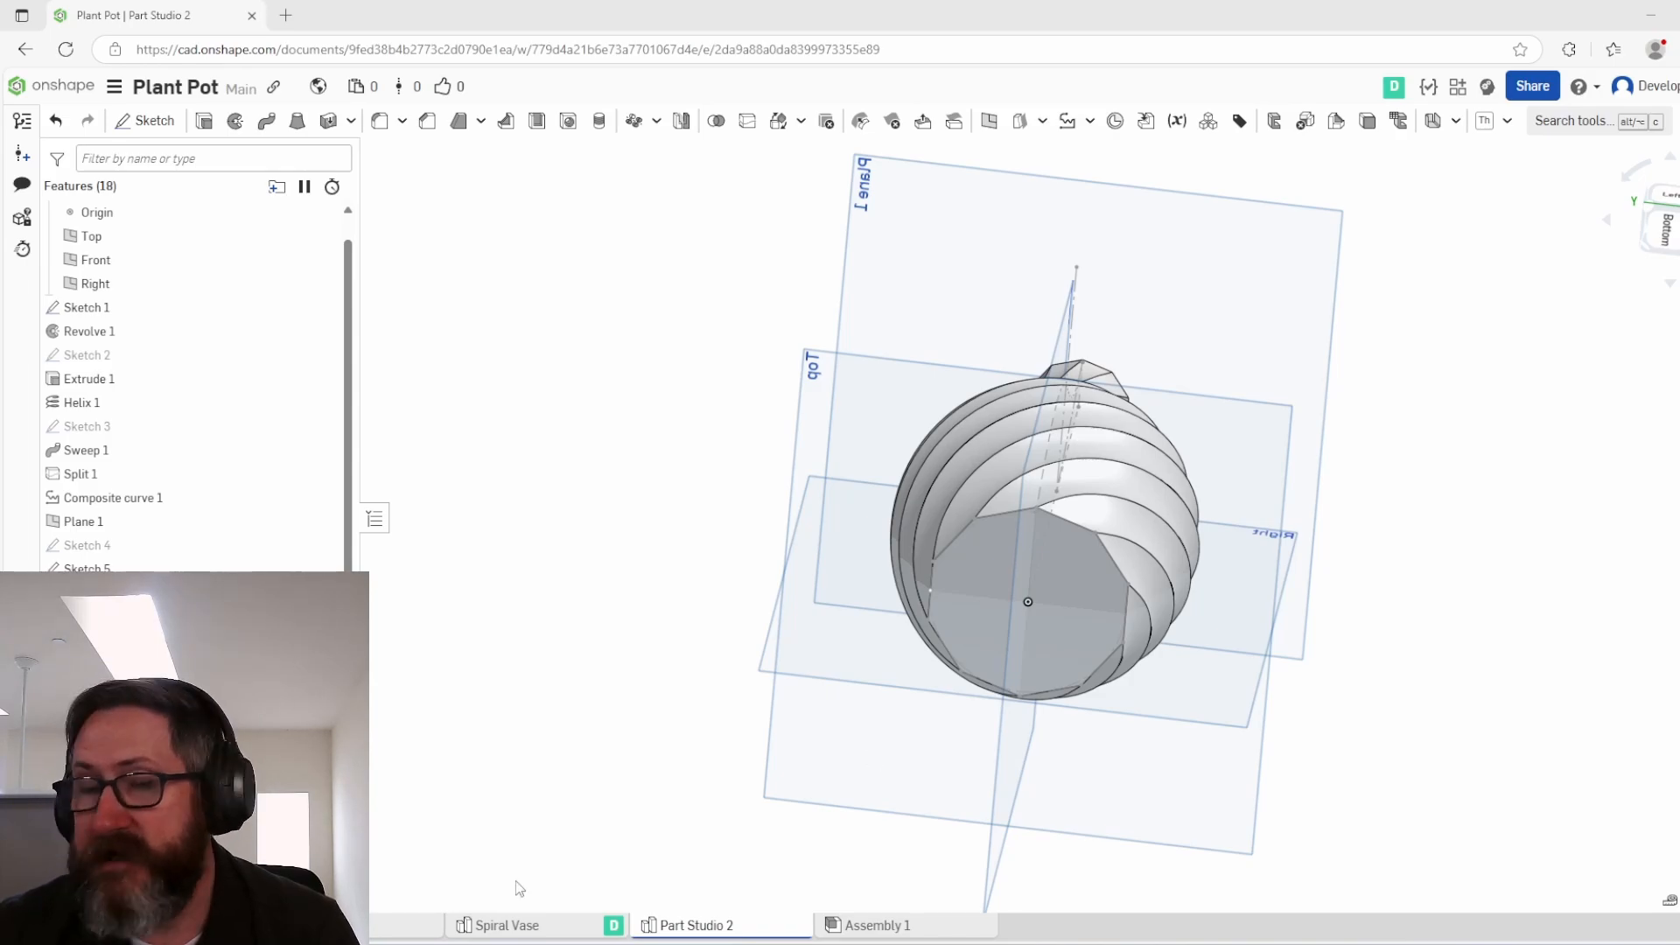
click(329, 121)
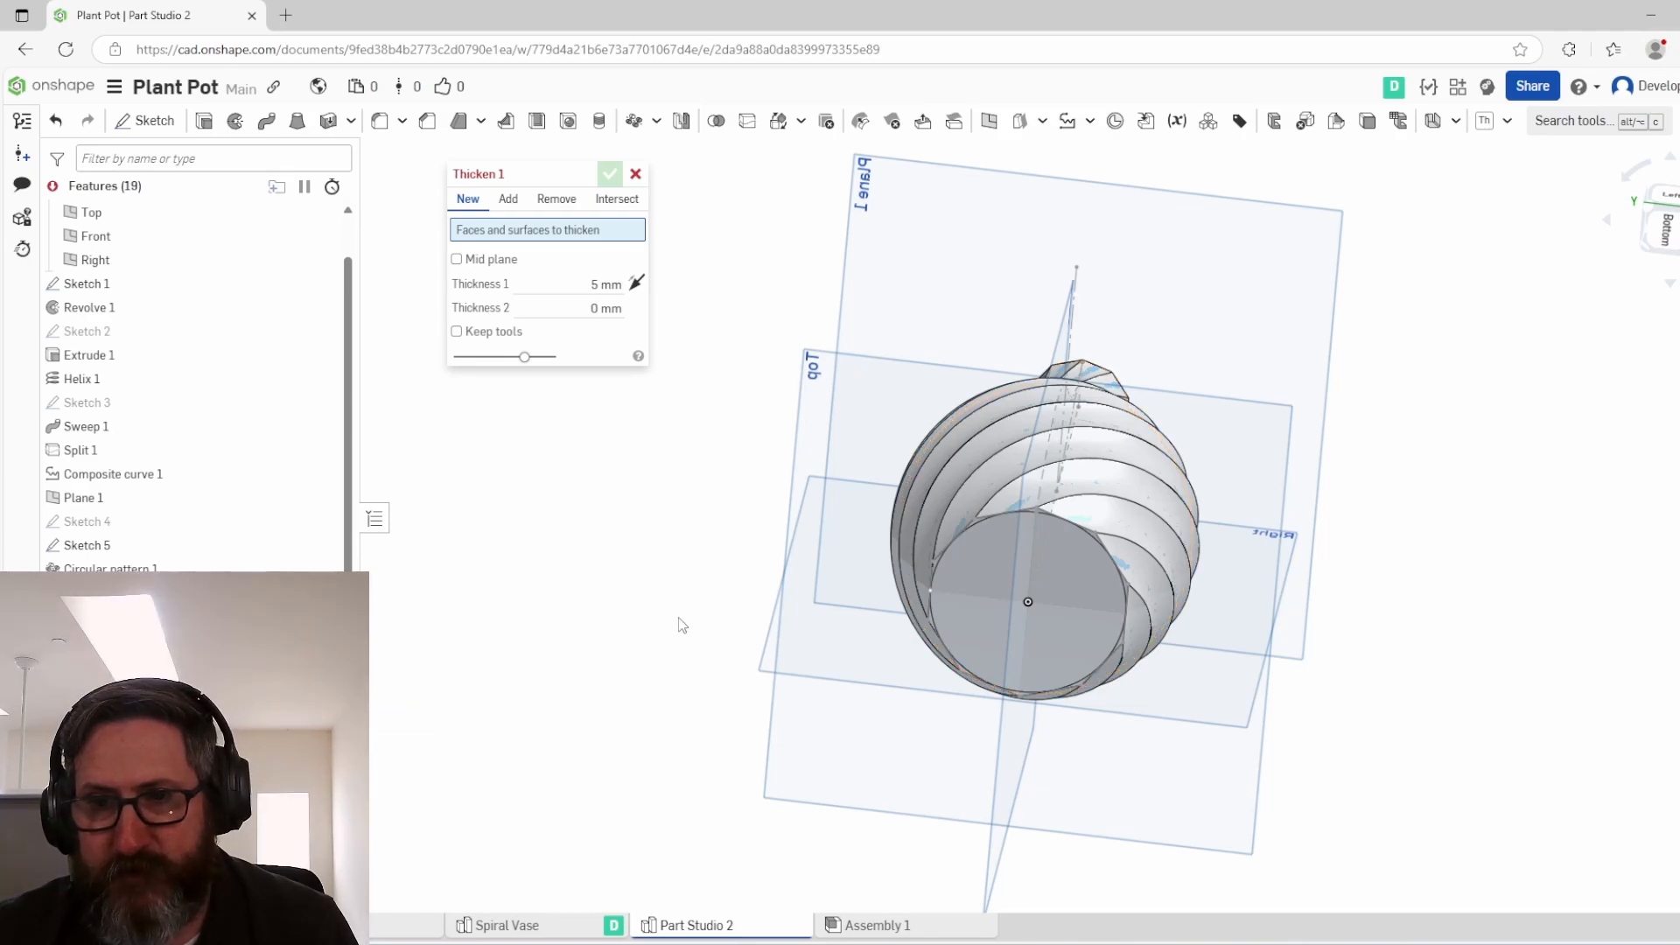
right_drag(683, 626, 667, 718)
click(201, 724)
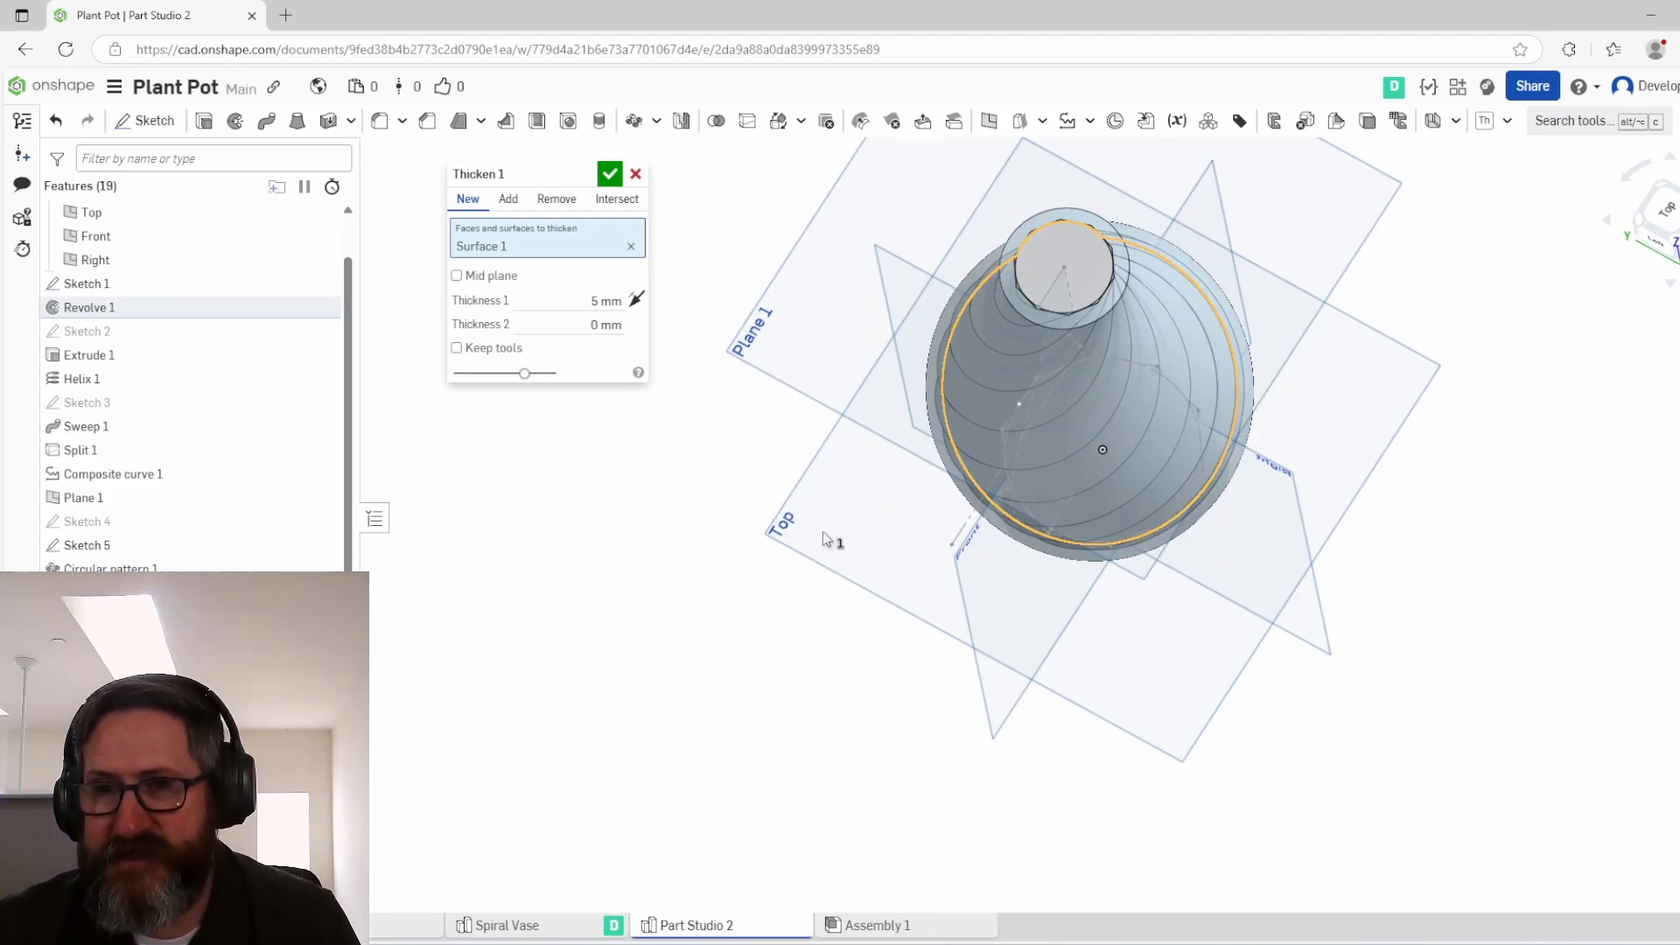
right_drag(822, 532, 1031, 420)
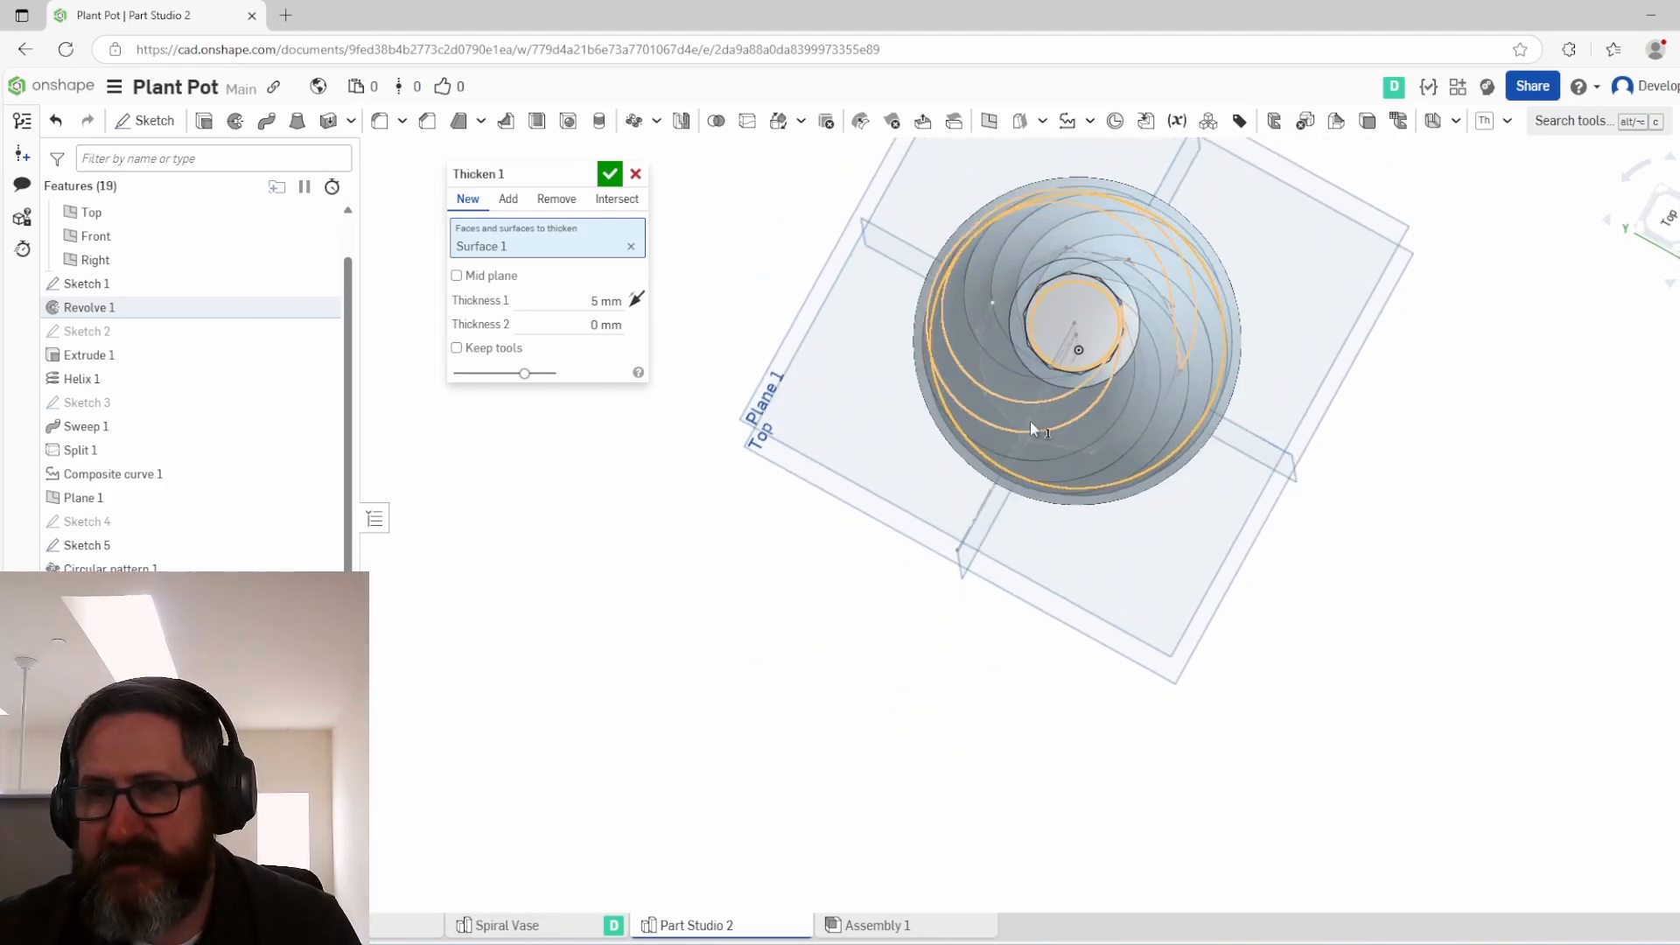
scroll(1031, 420, down, 10)
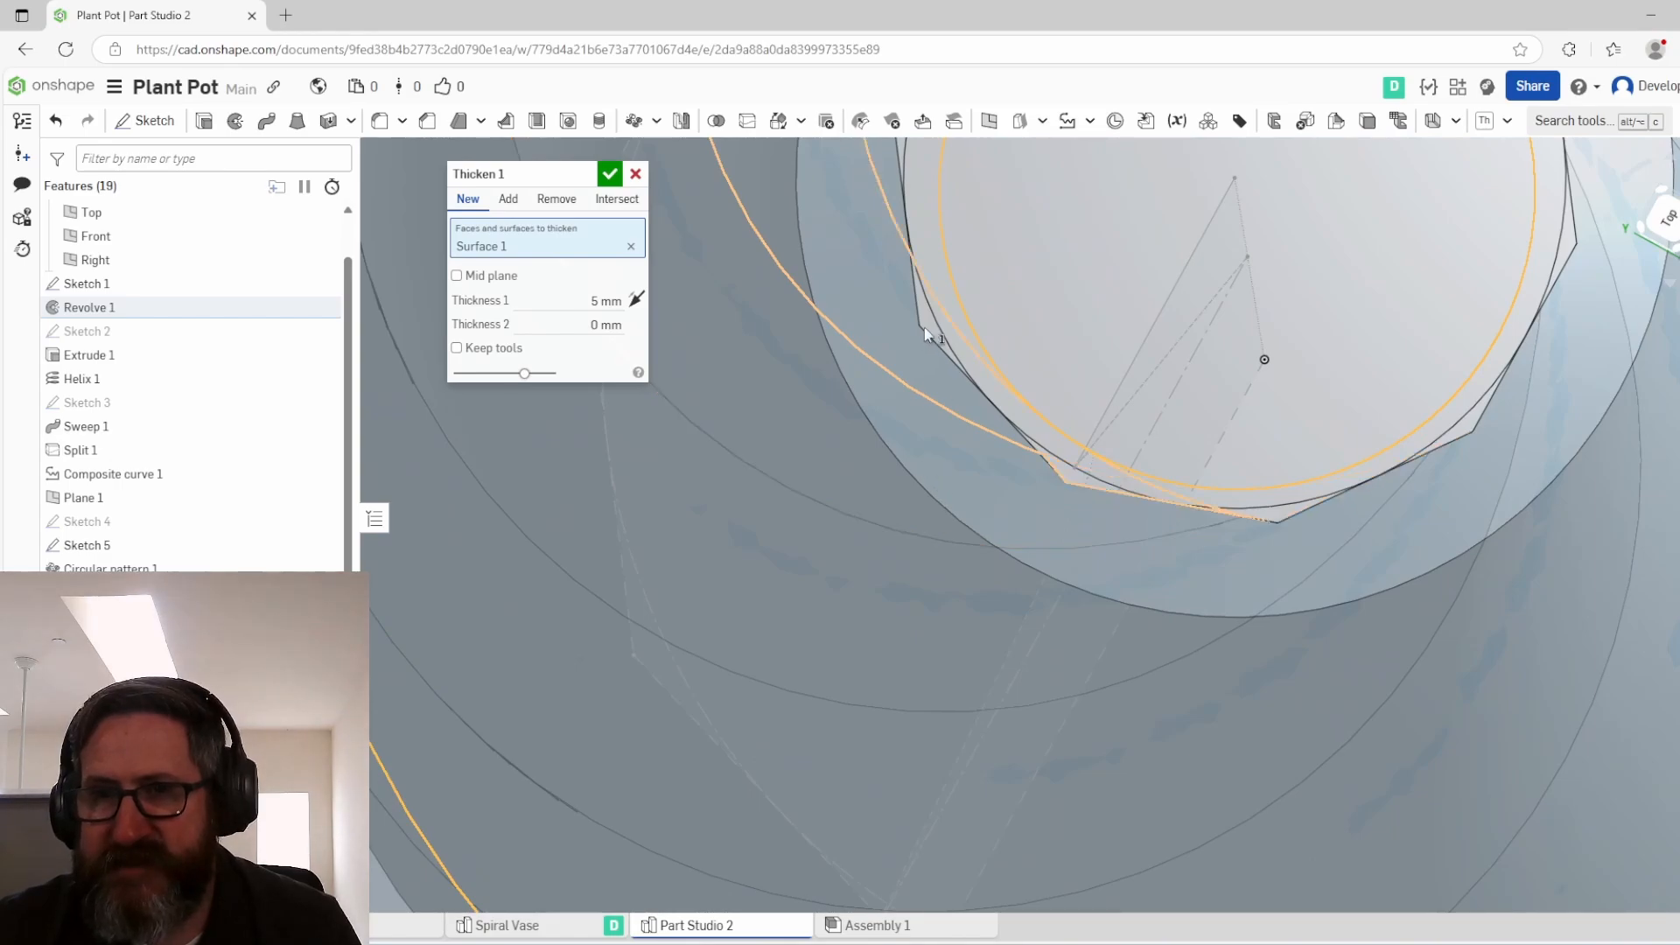
scroll(922, 324, up, 8)
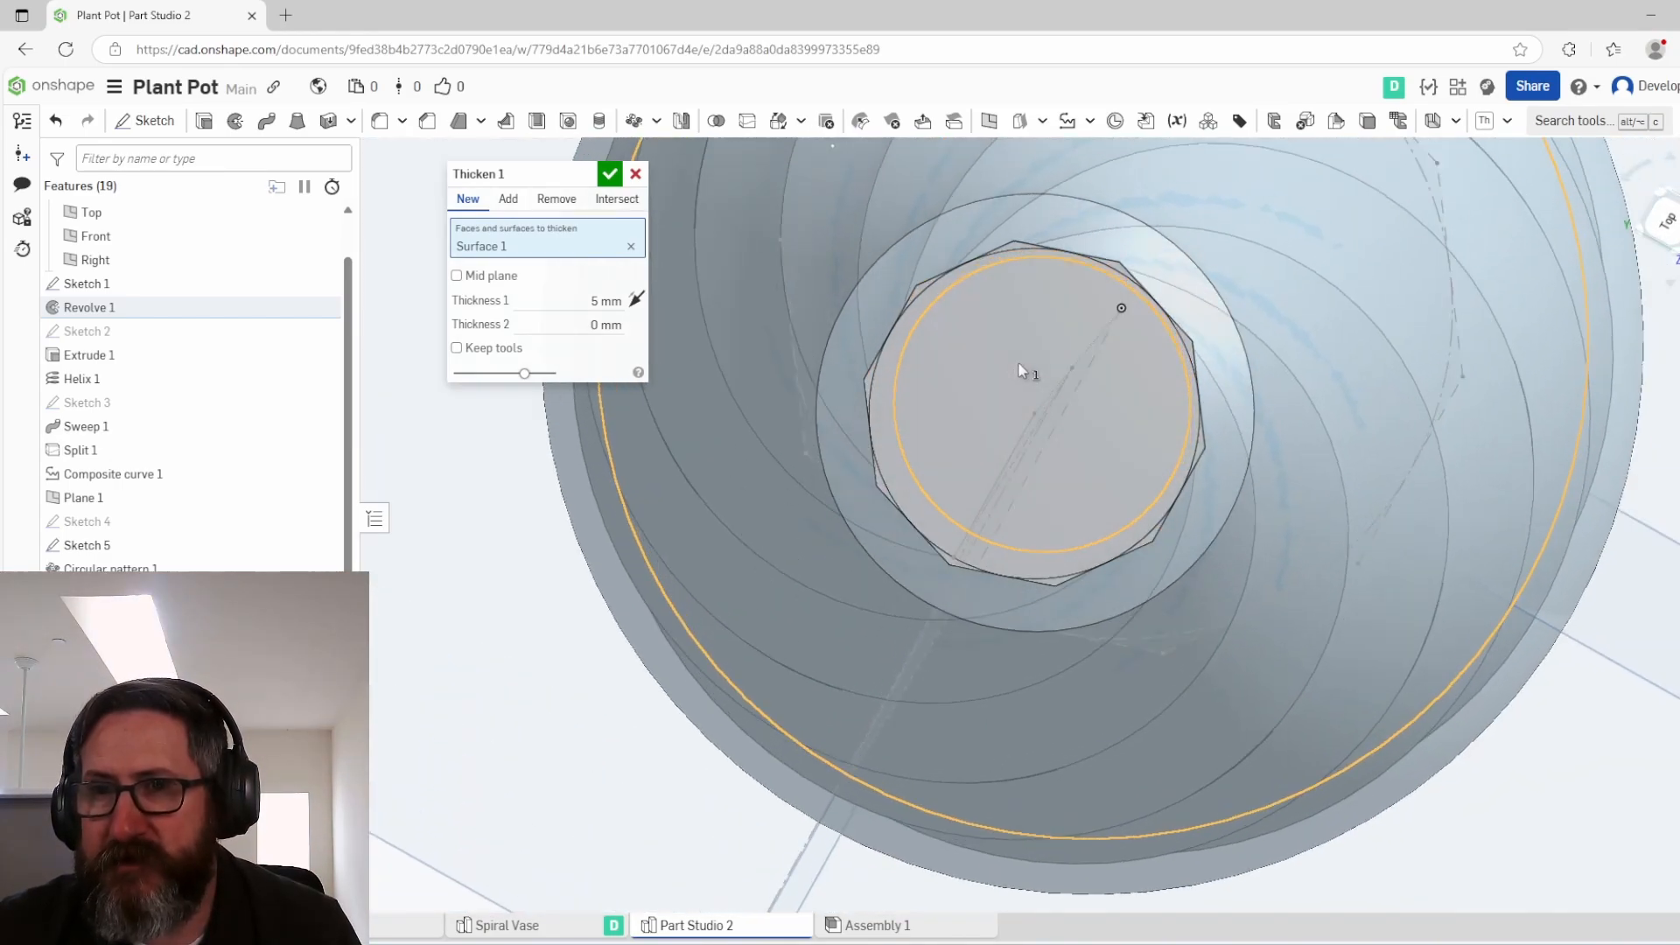
right_drag(1017, 361, 1026, 269)
right_drag(891, 364, 903, 349)
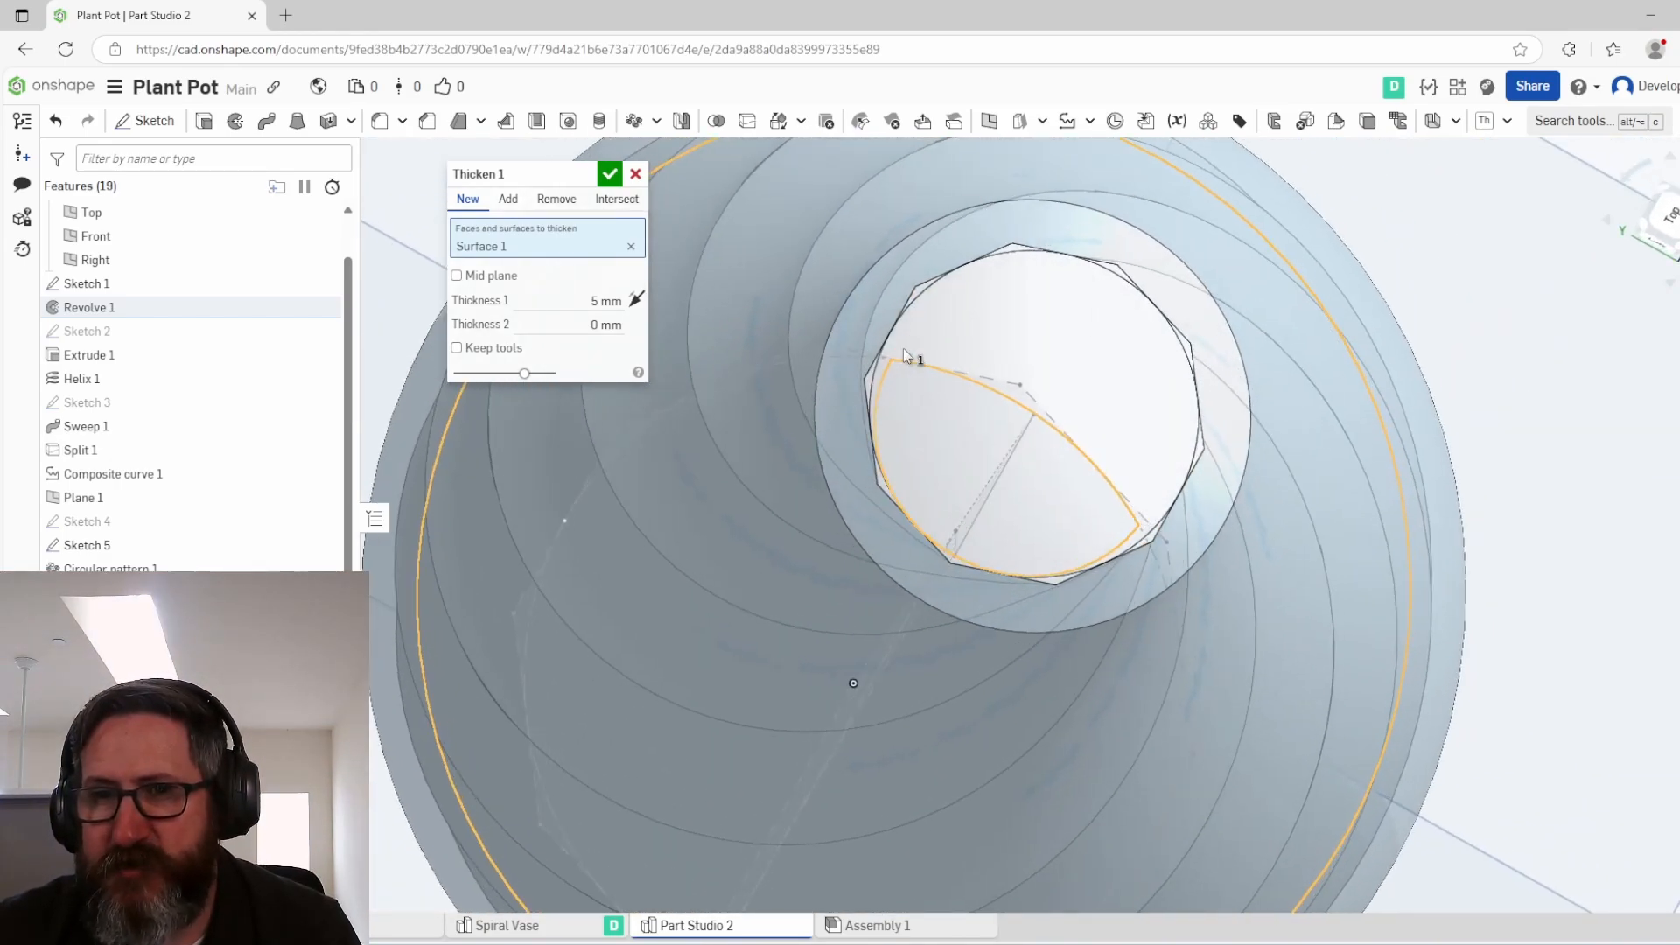
Step: Set both Thickness 1 and Thickness 2 of the revolved surface to 3 mm and accept the Thicken
click(589, 323)
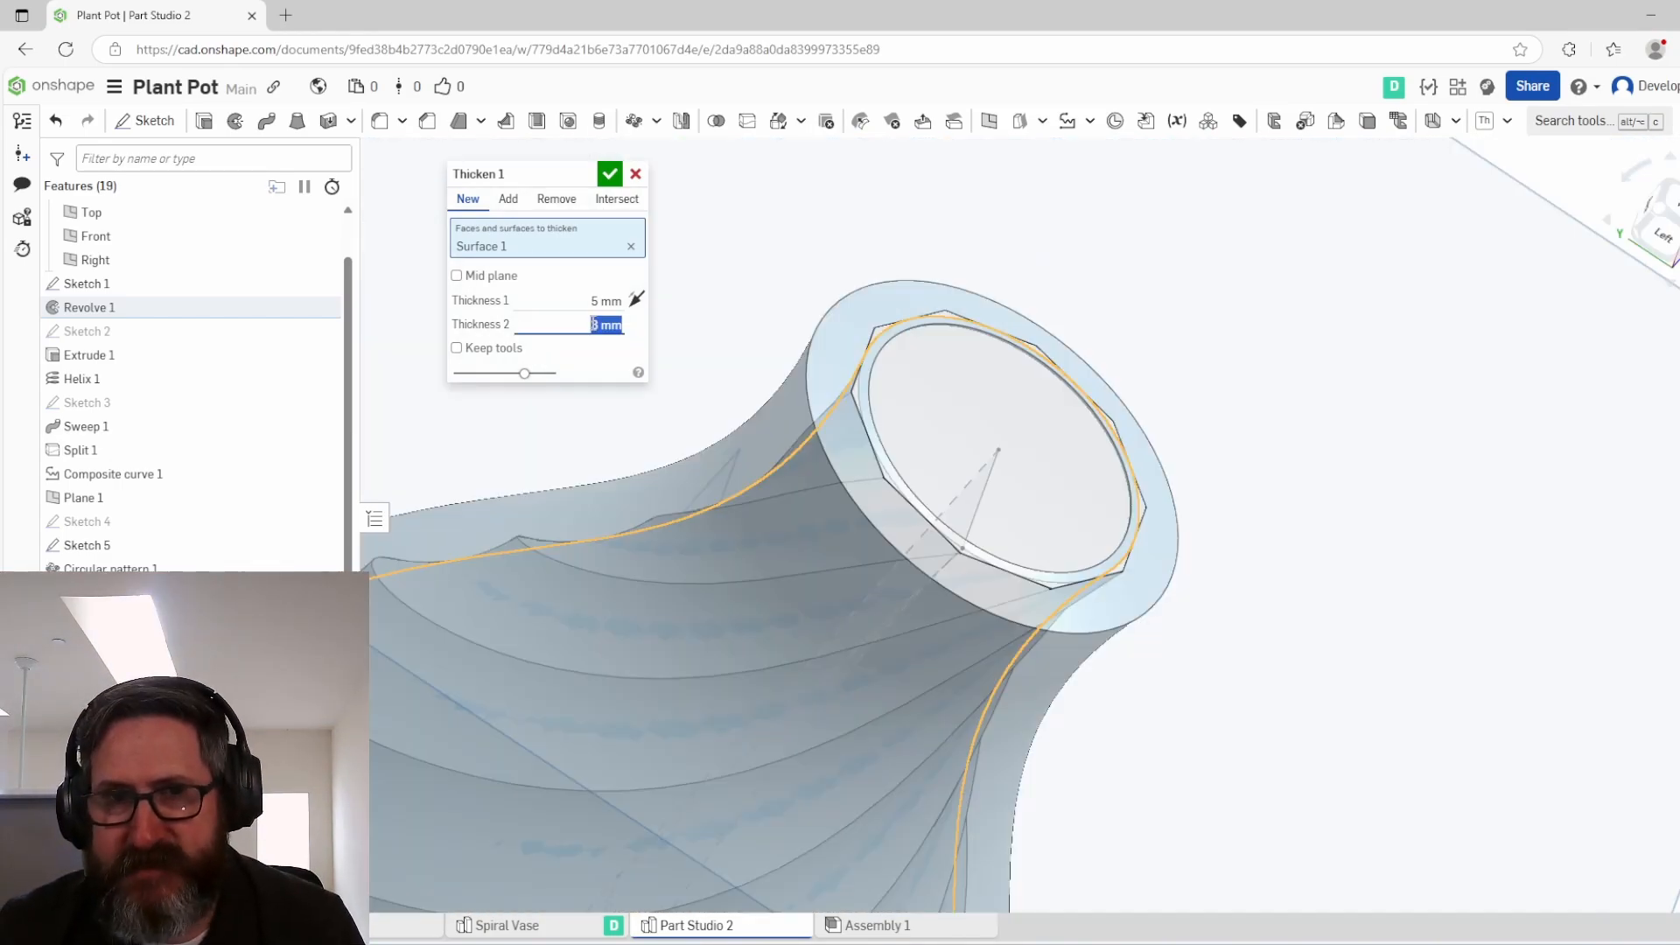
text(3)
key(Return)
click(604, 300)
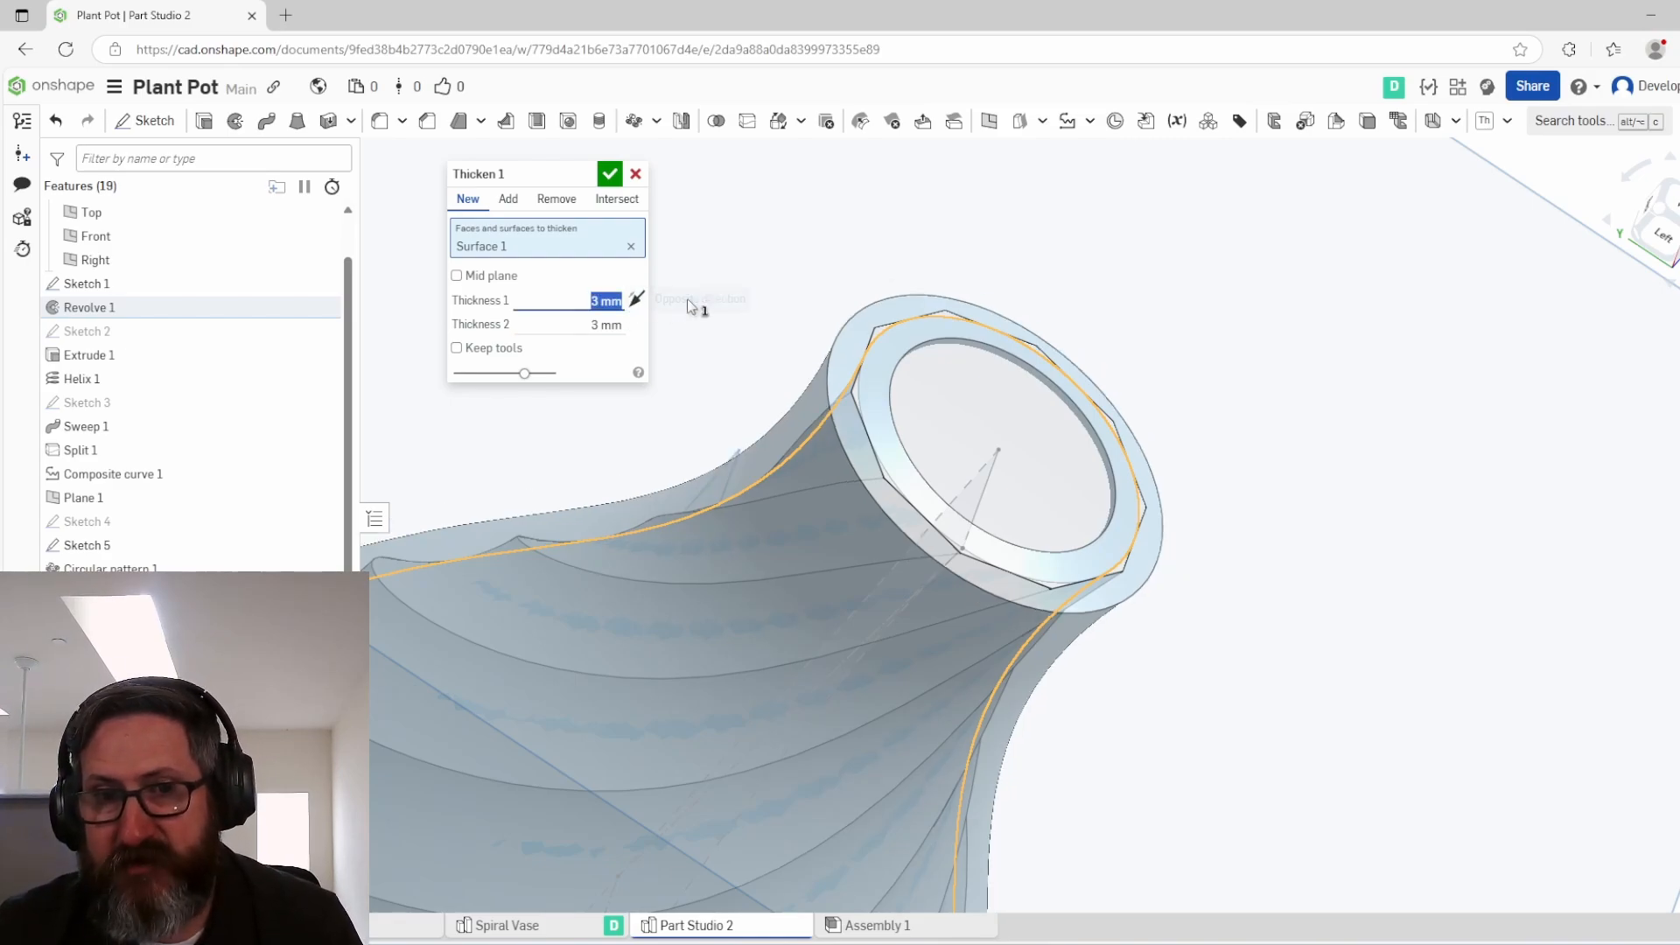
middle_drag(711, 519, 794, 449)
scroll(795, 455, up, 5)
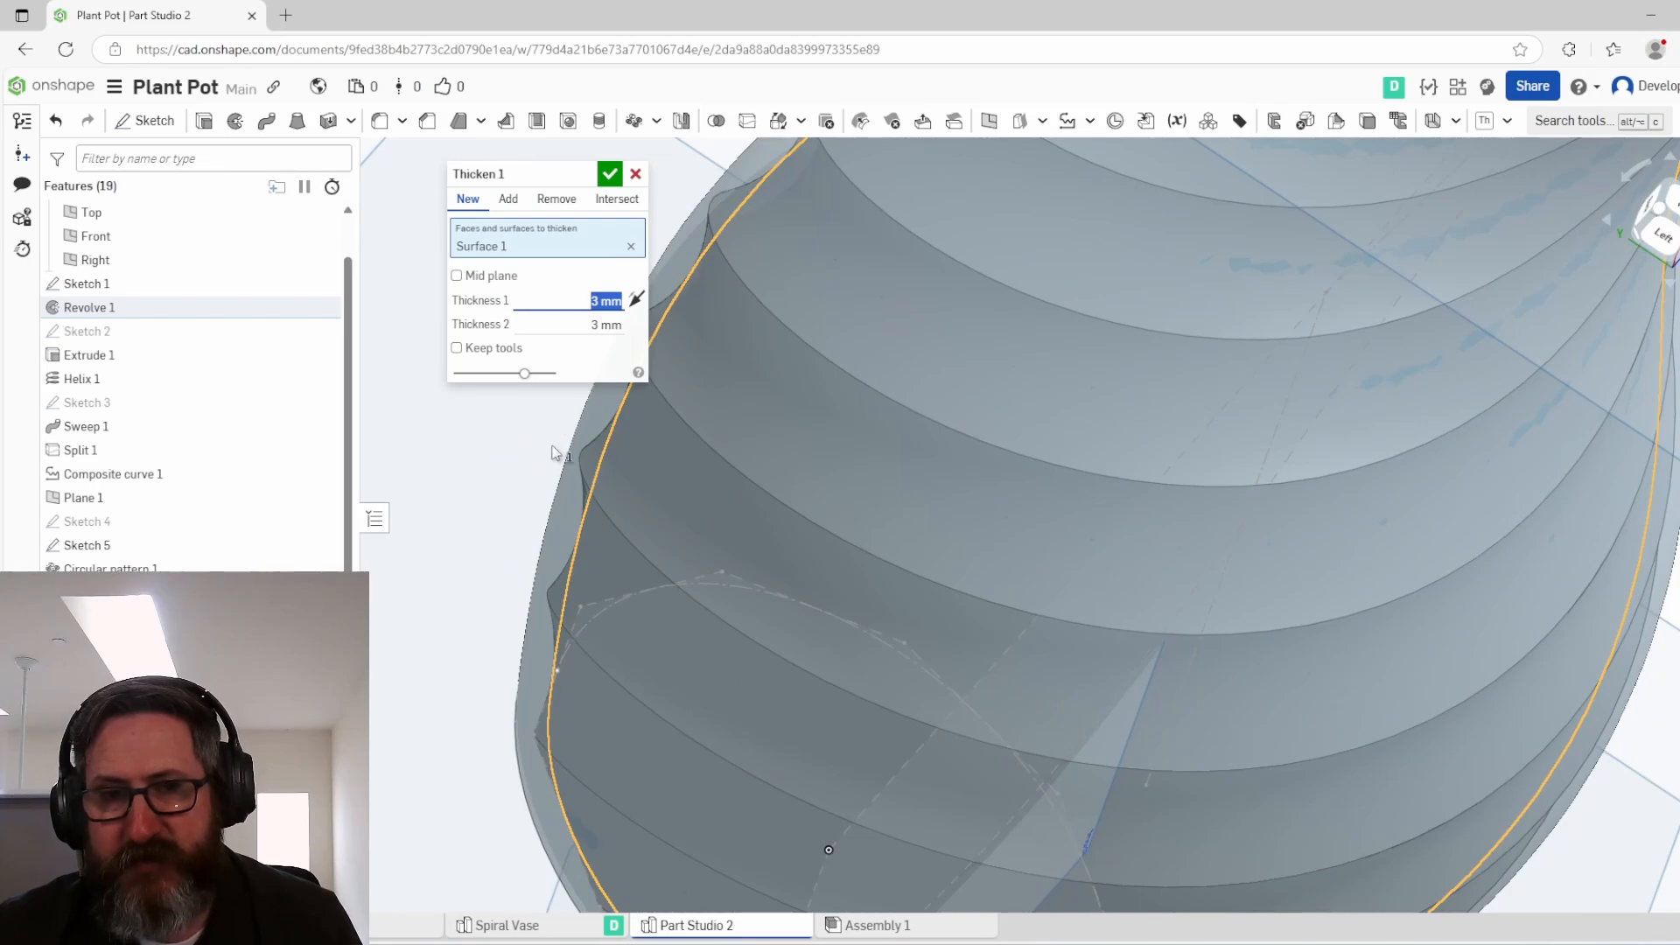
click(610, 174)
key(f)
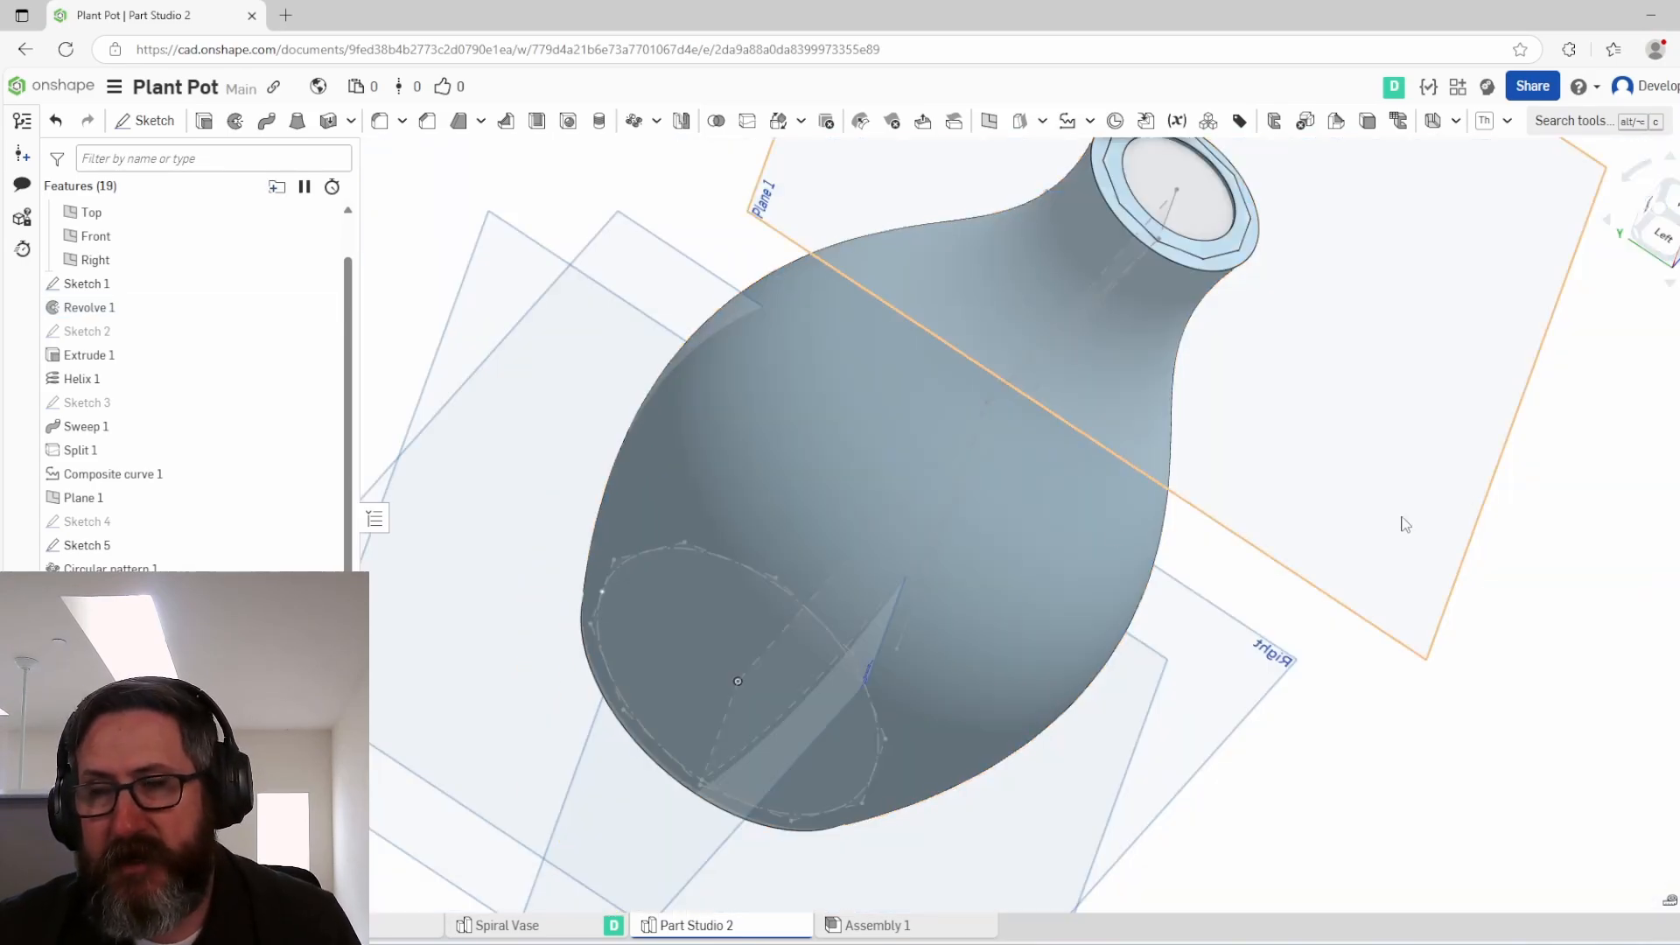
Step: Intersect the lofted spiral body with the thickened vase shell, Part 1 and Part 2, using a Boolean without keeping the tools
click(1657, 234)
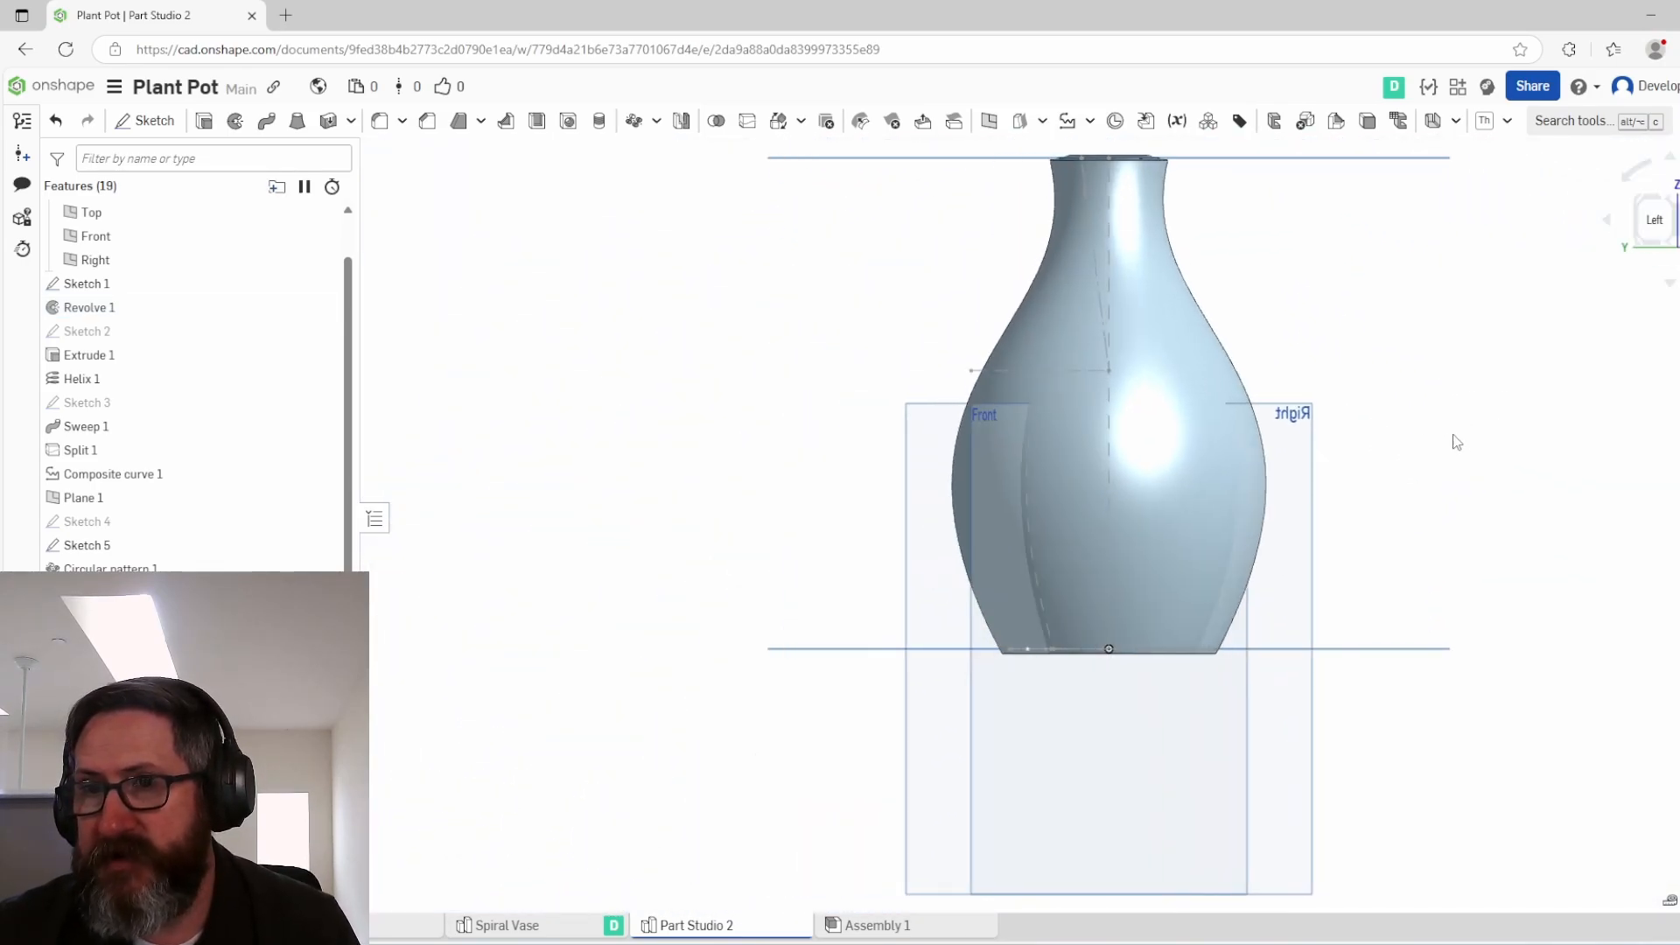
click(1677, 221)
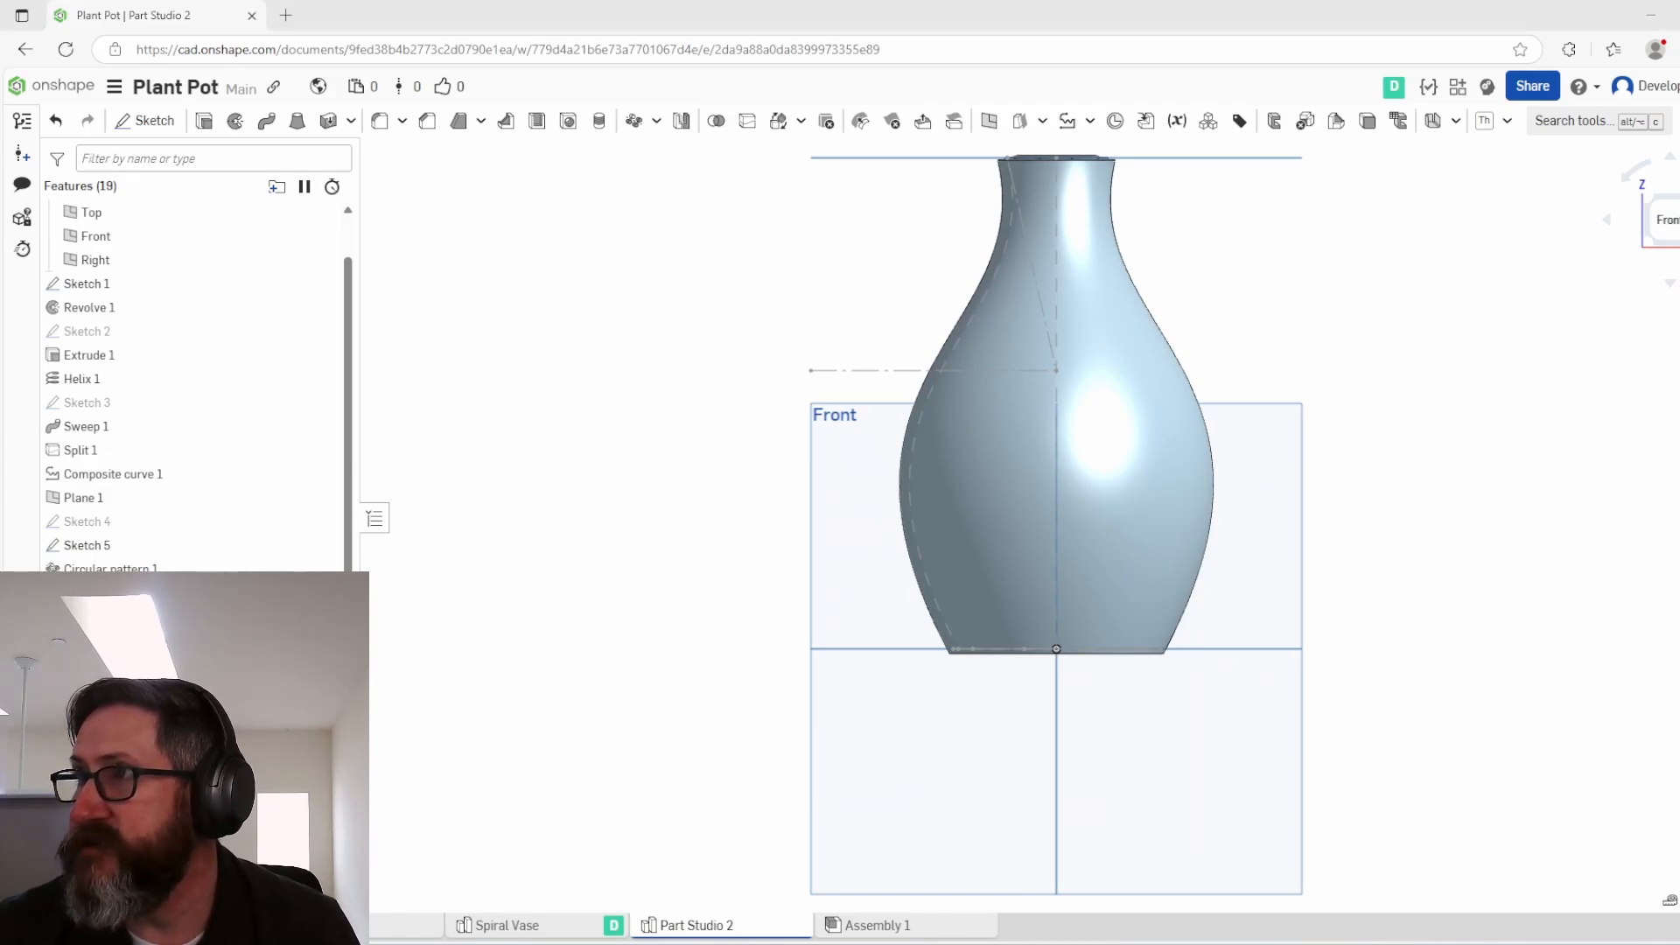
click(715, 121)
click(616, 207)
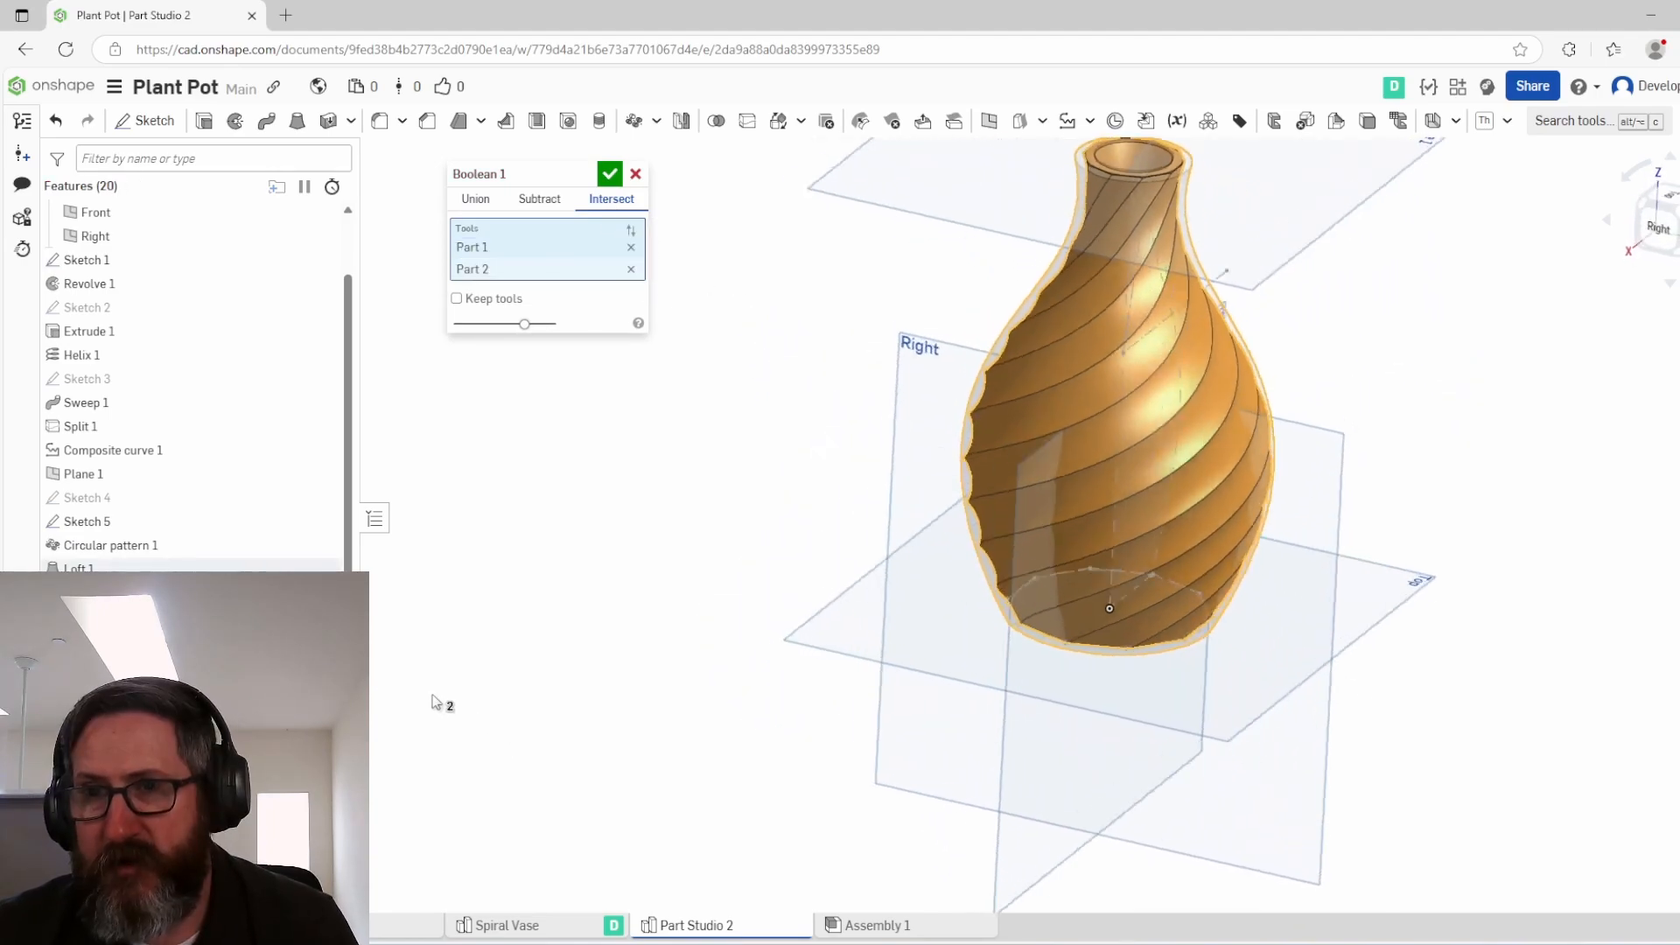
right_drag(436, 703, 552, 530)
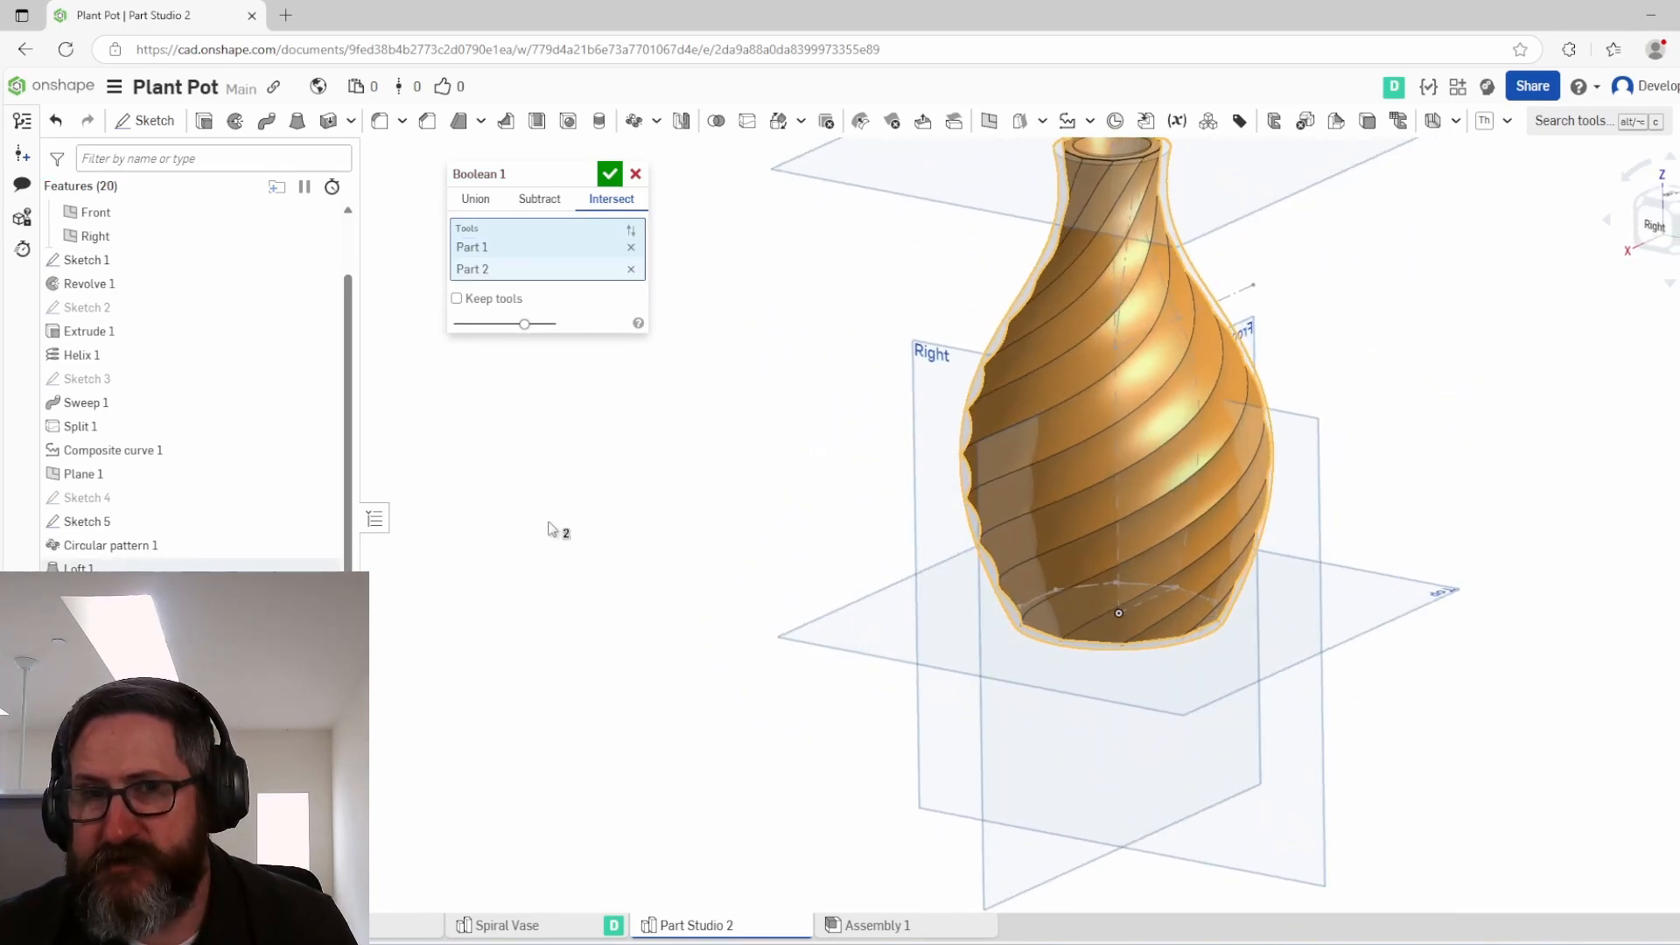
click(610, 174)
Step: Chamfer the inner circular edge of the pot's mouth with a 3 mm distance and a 45 degree angle
right_drag(1207, 368, 1148, 432)
scroll(1148, 431, up, 5)
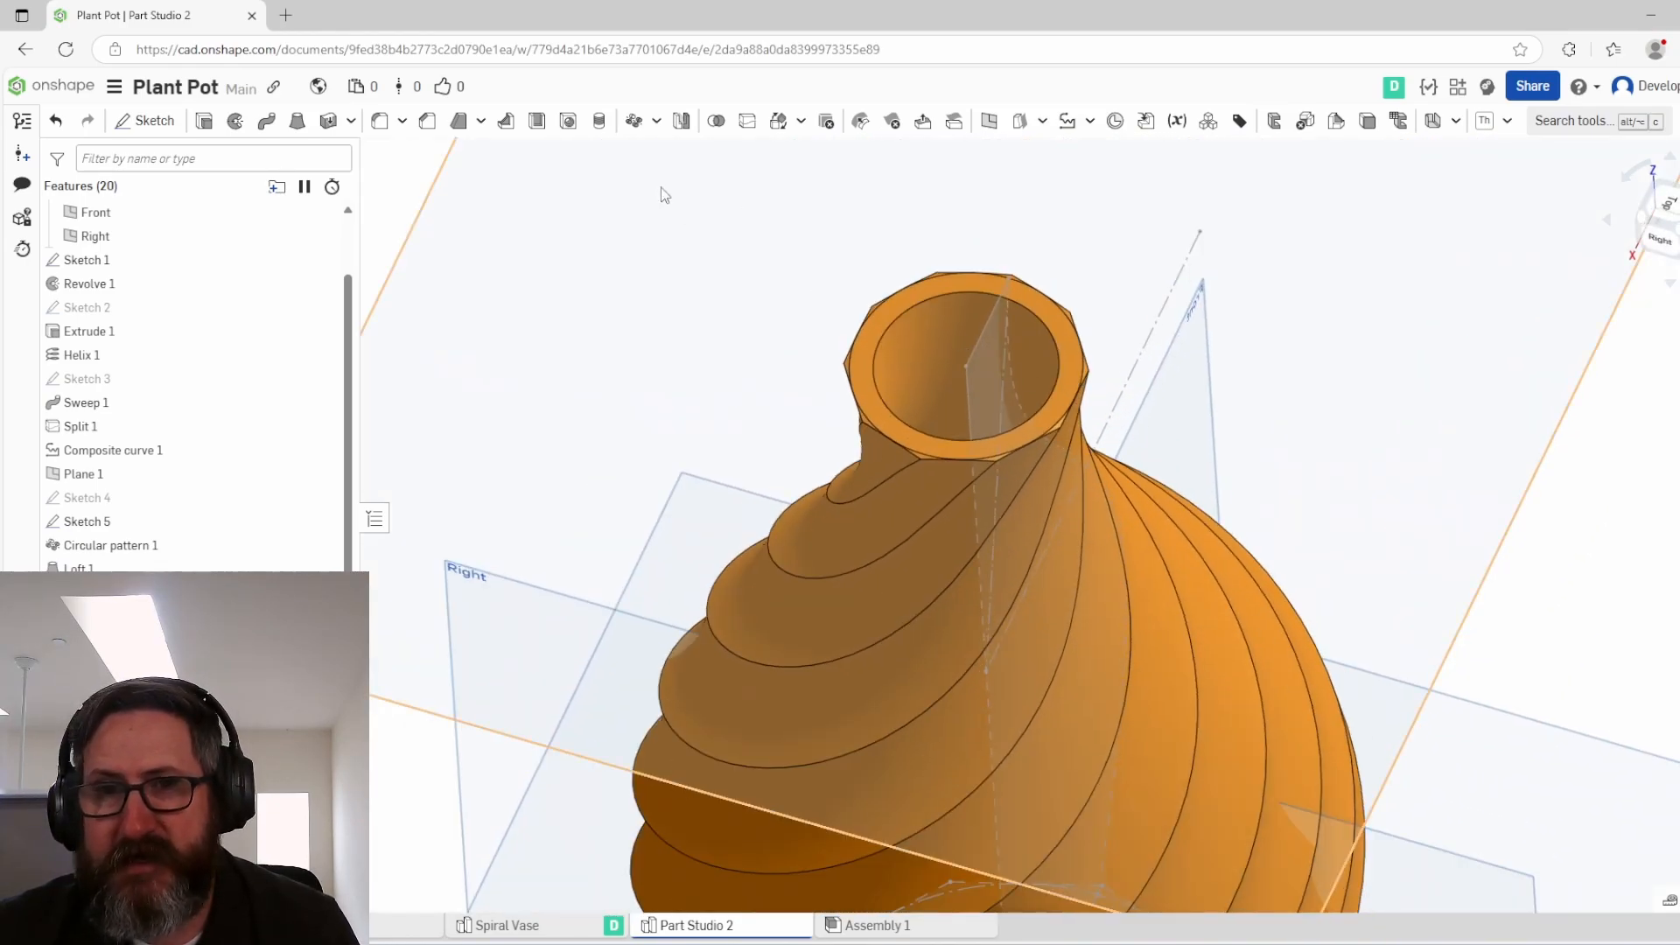
click(430, 124)
click(900, 303)
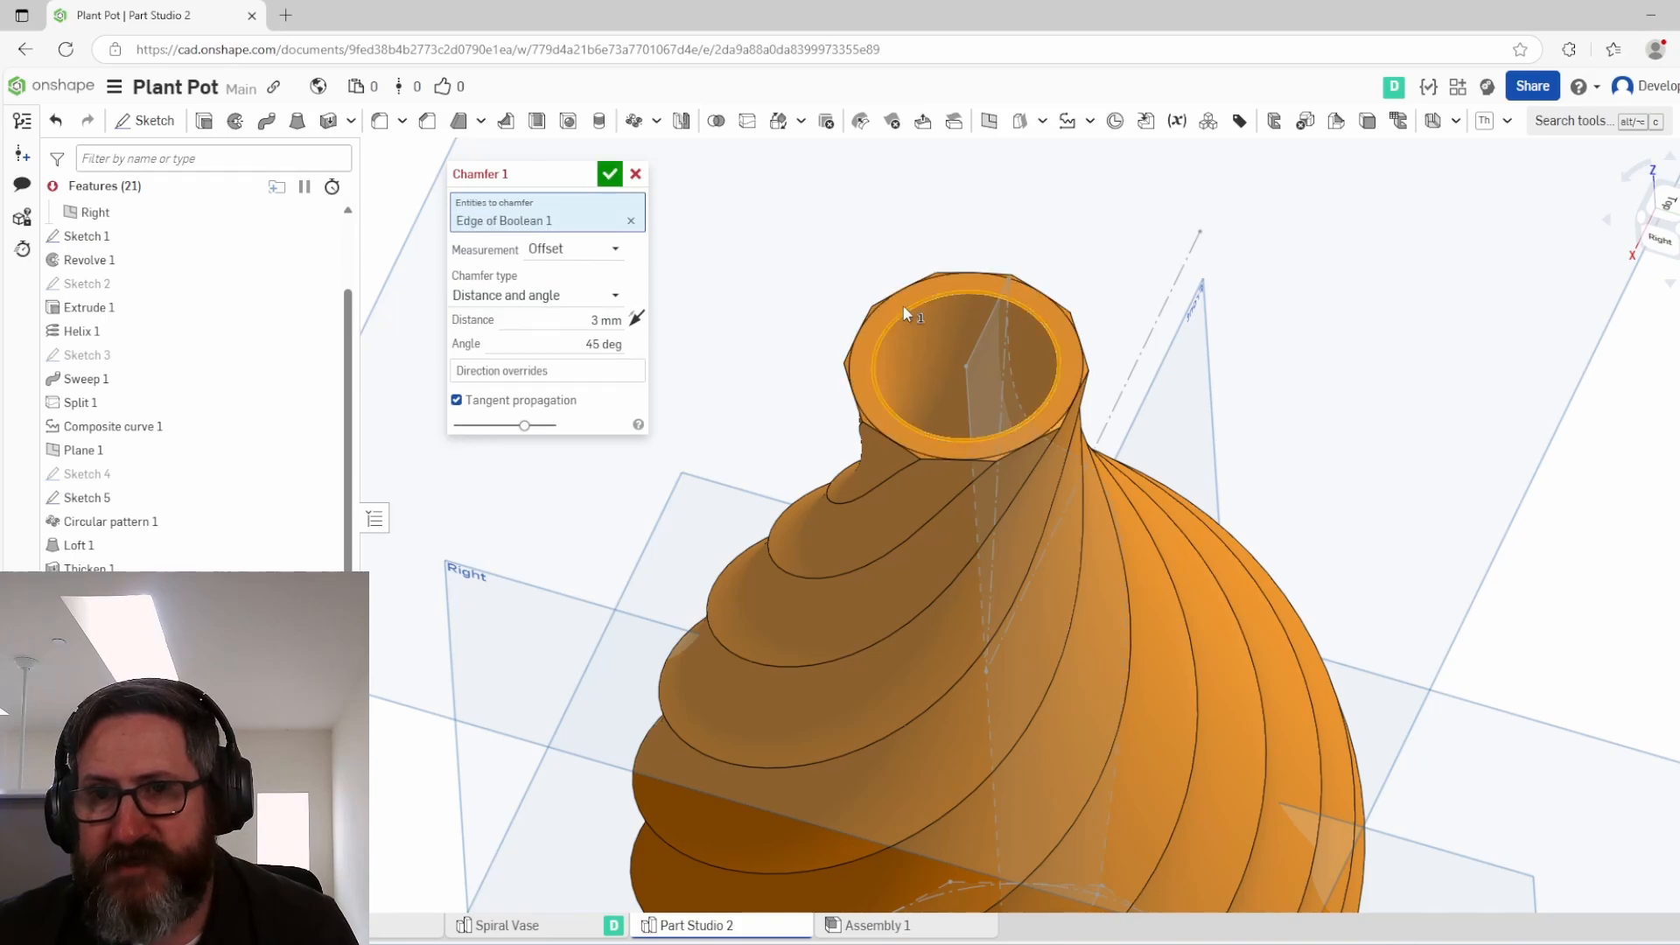
right_drag(903, 306, 905, 410)
click(605, 174)
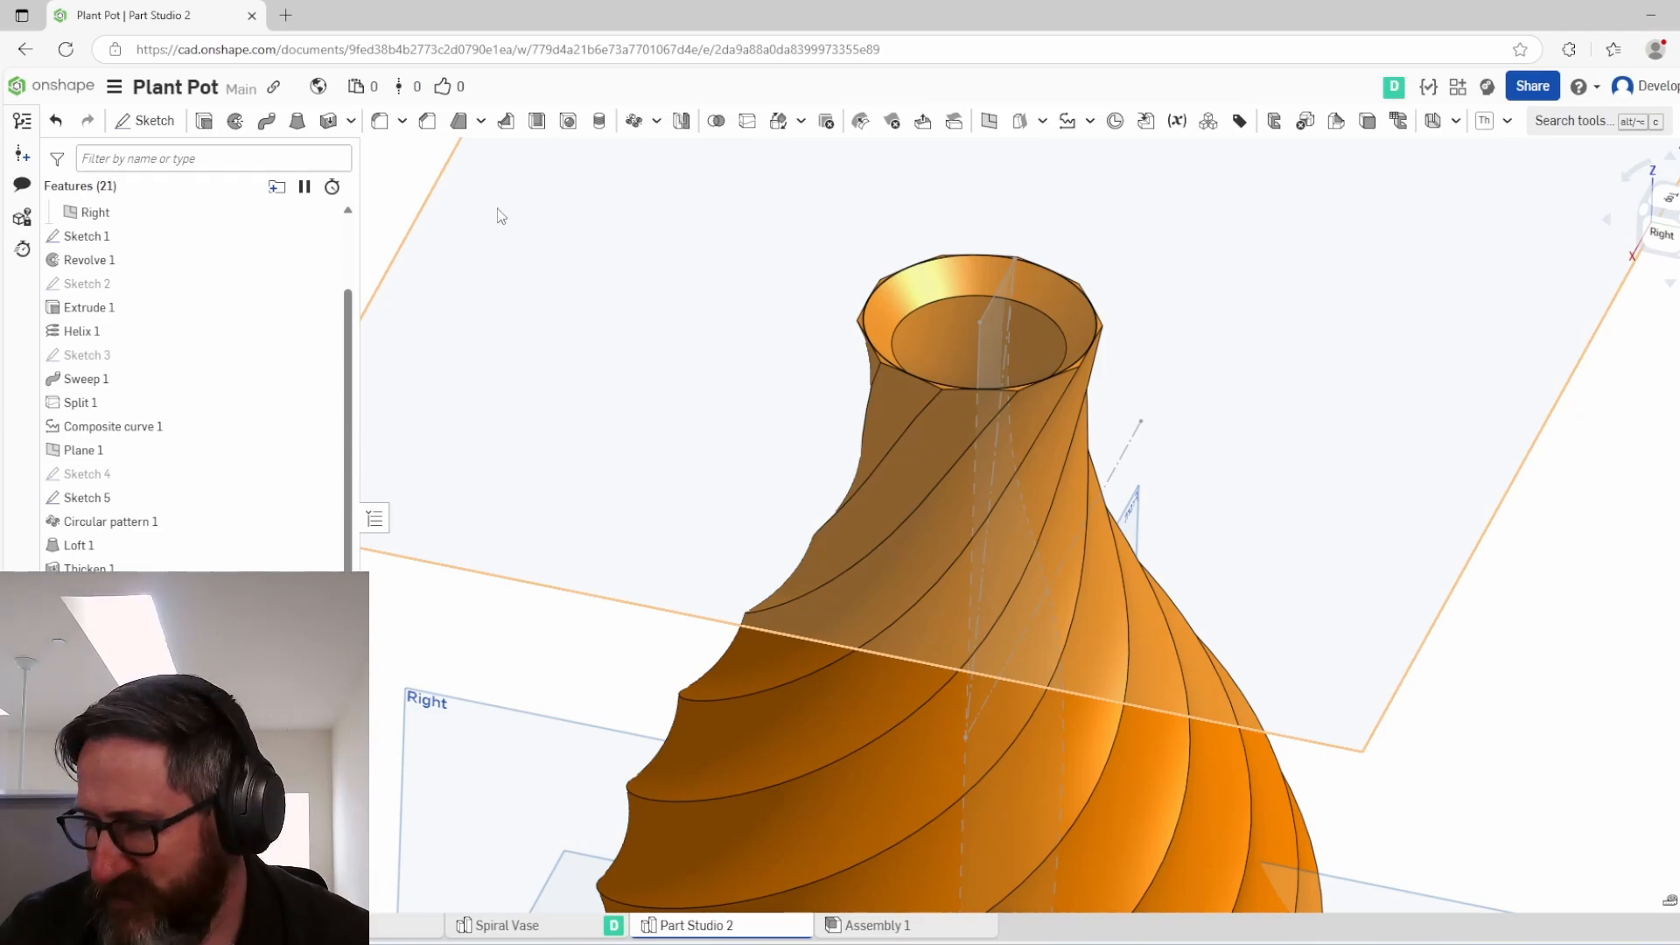
Step: Sketch a 58 mm diameter circle centred on the origin on the Top plane and accept the sketch
right_drag(1275, 476, 1620, 304)
click(1670, 240)
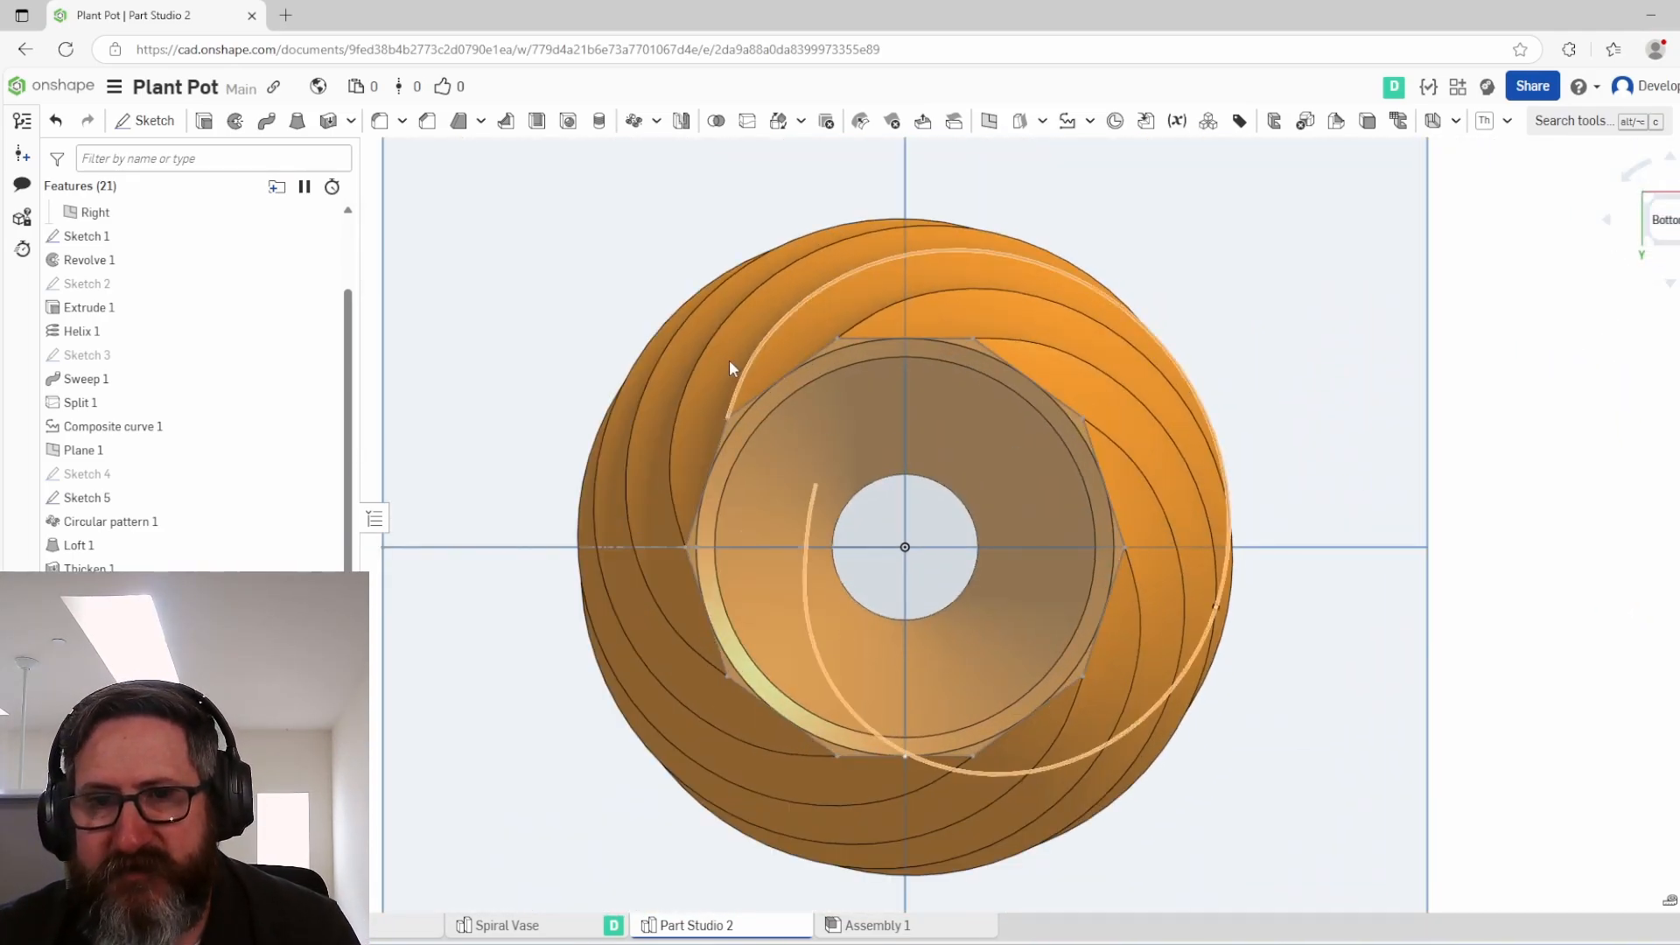
click(158, 120)
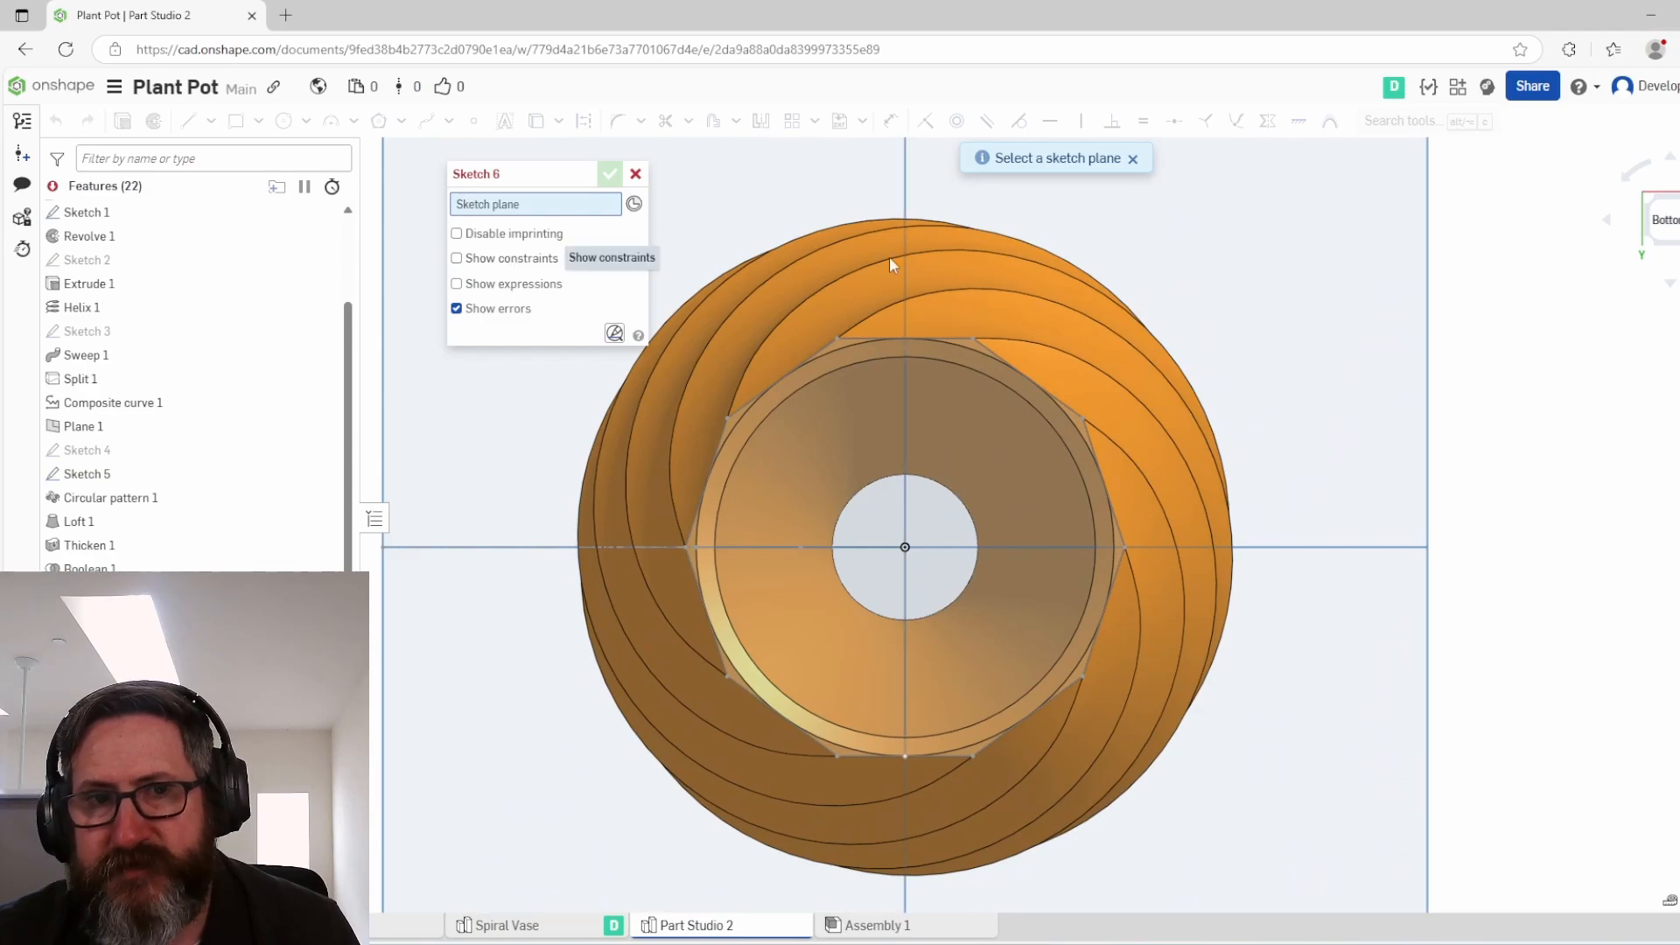
click(1262, 276)
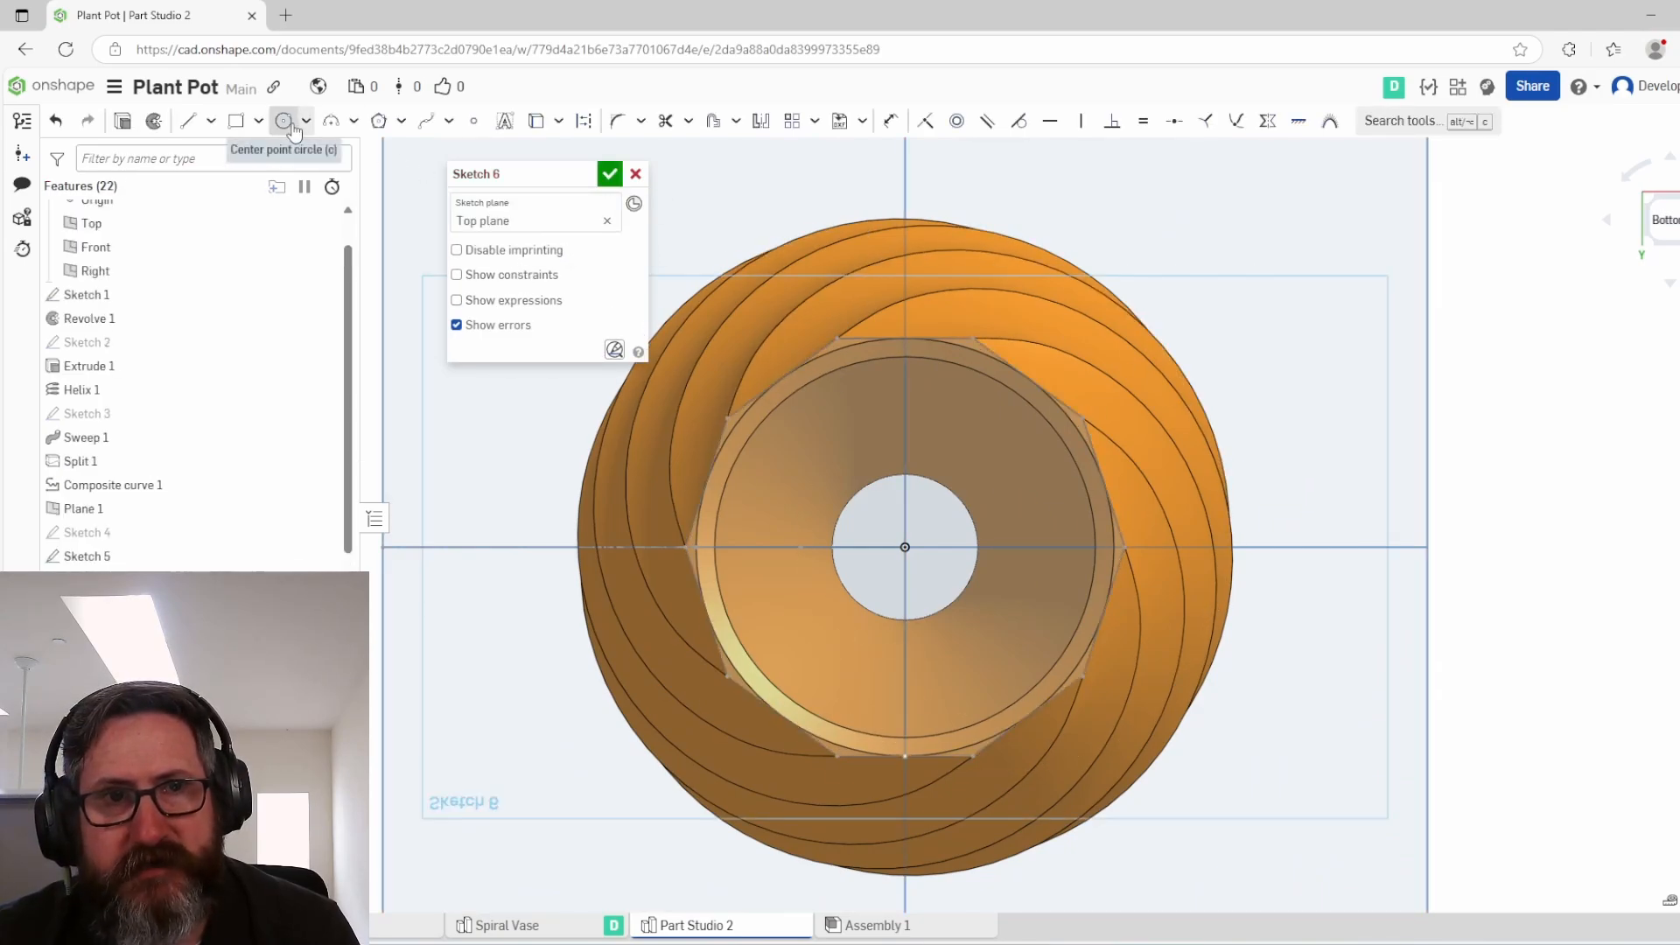
click(905, 547)
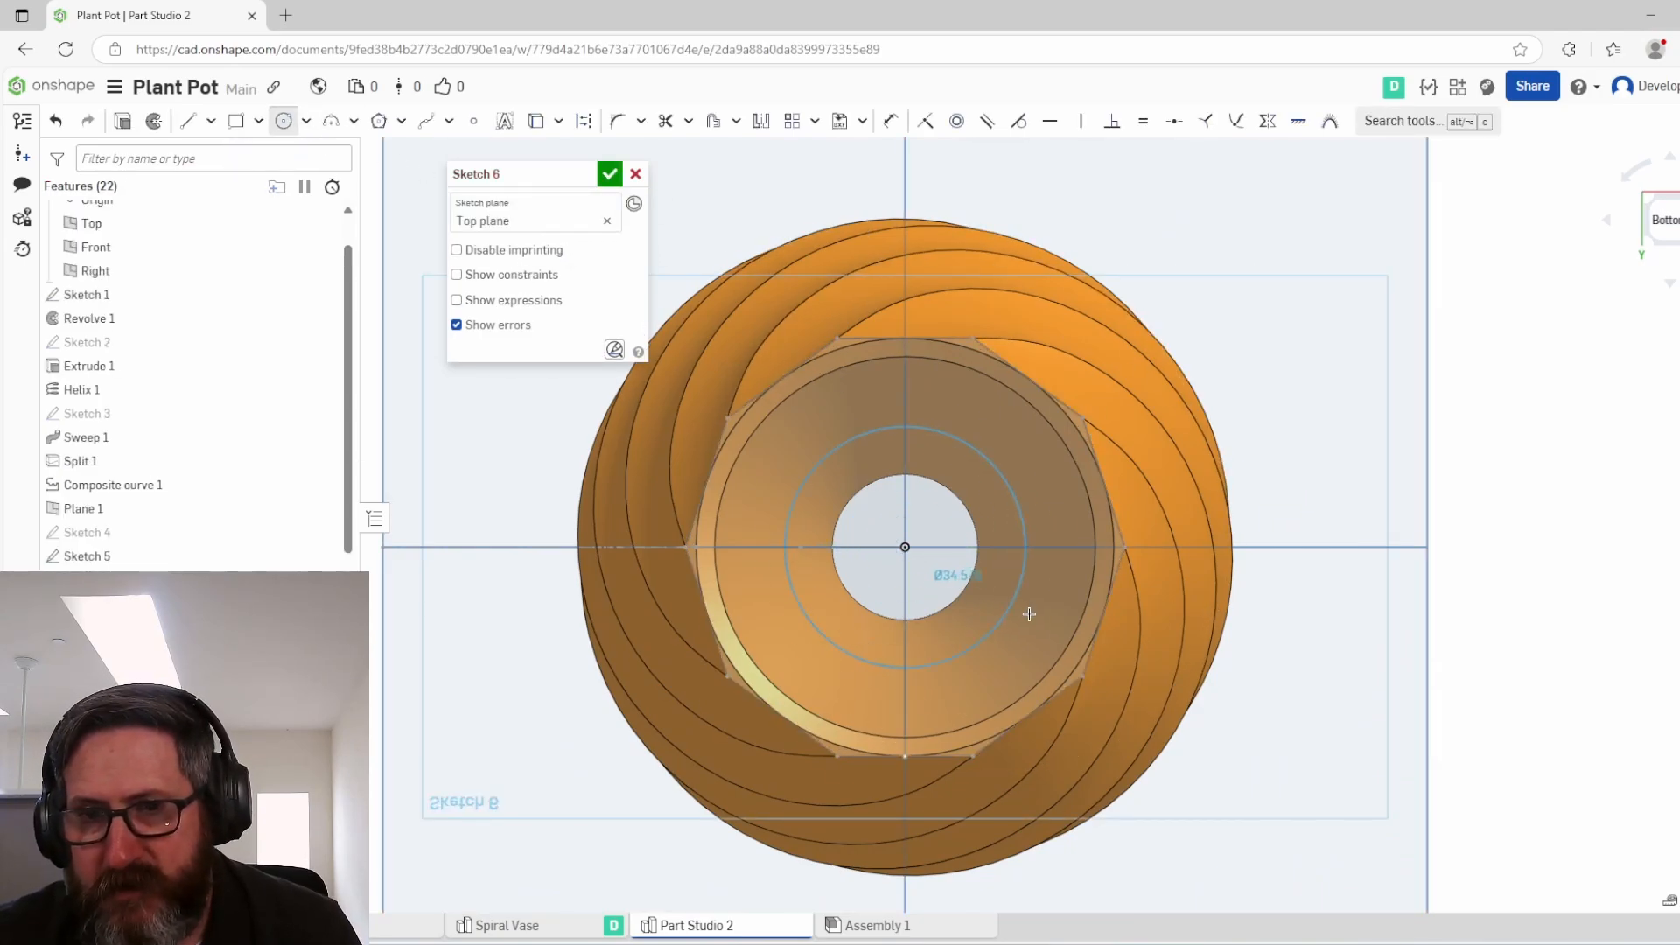
click(1079, 649)
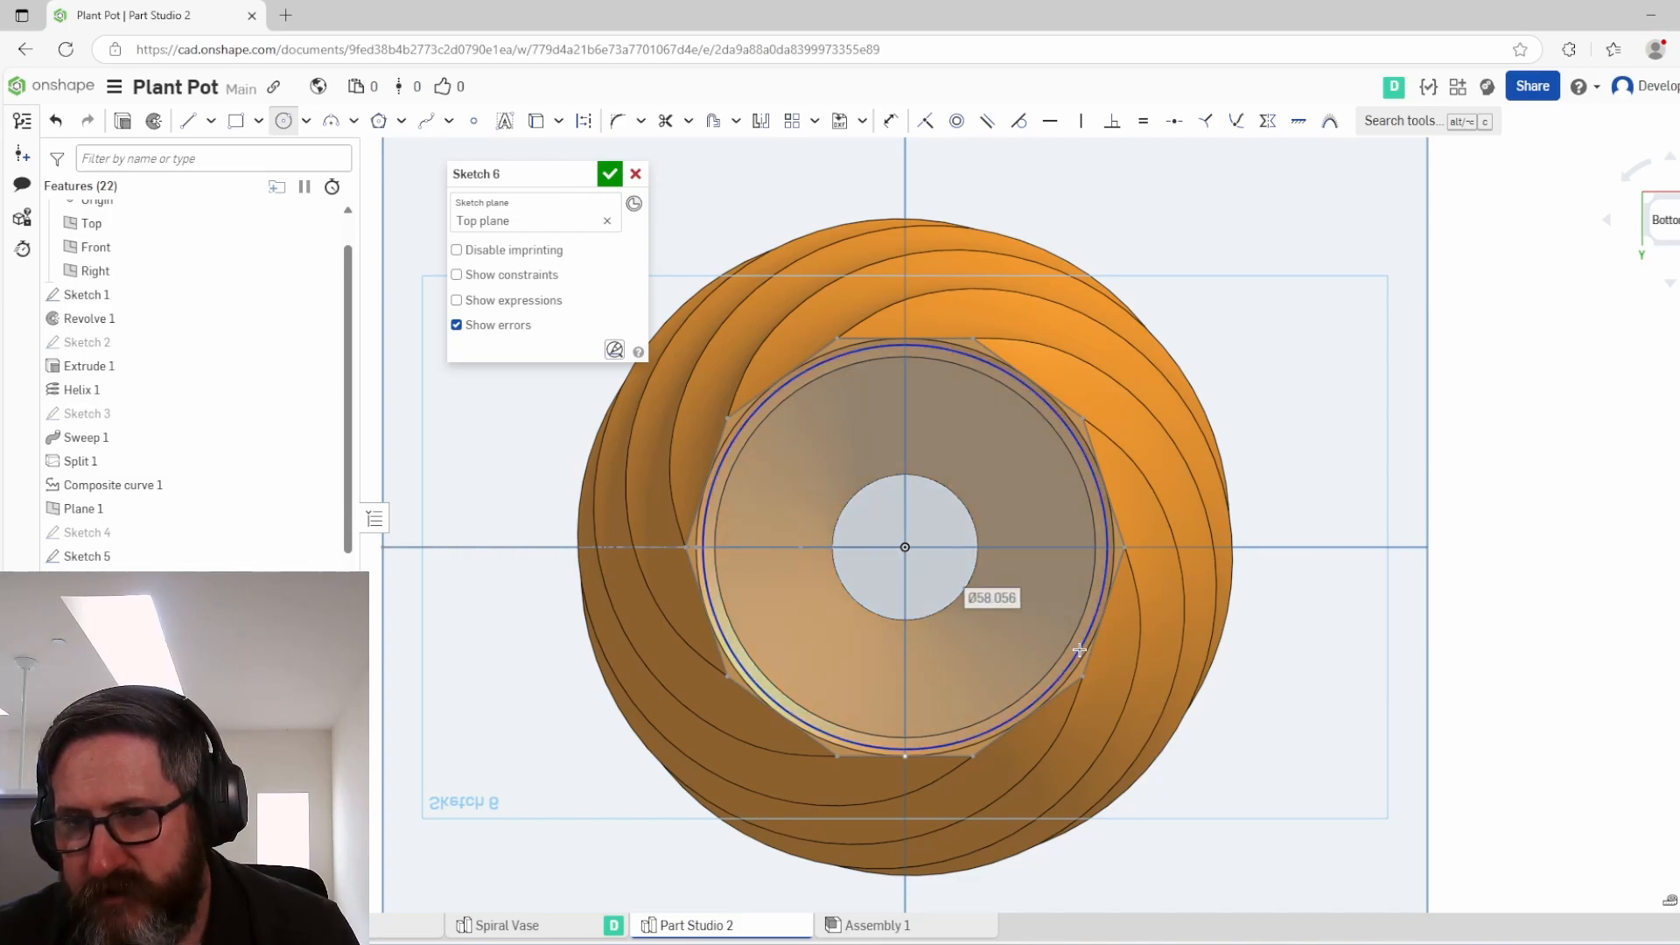
text(58)
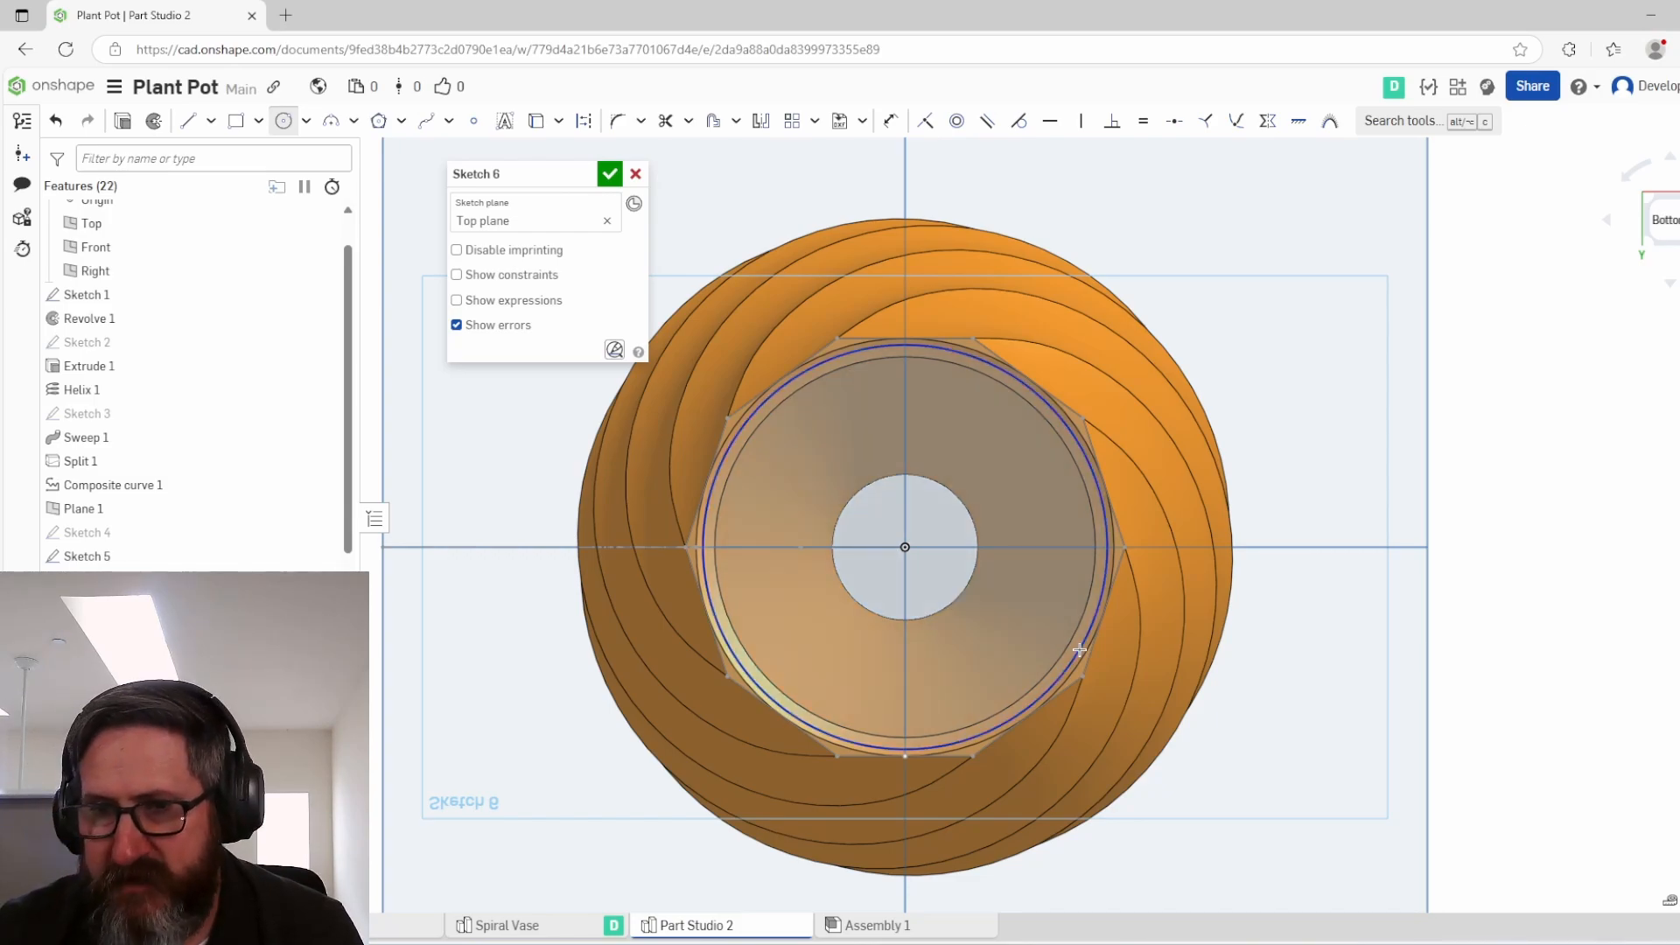
key(Return)
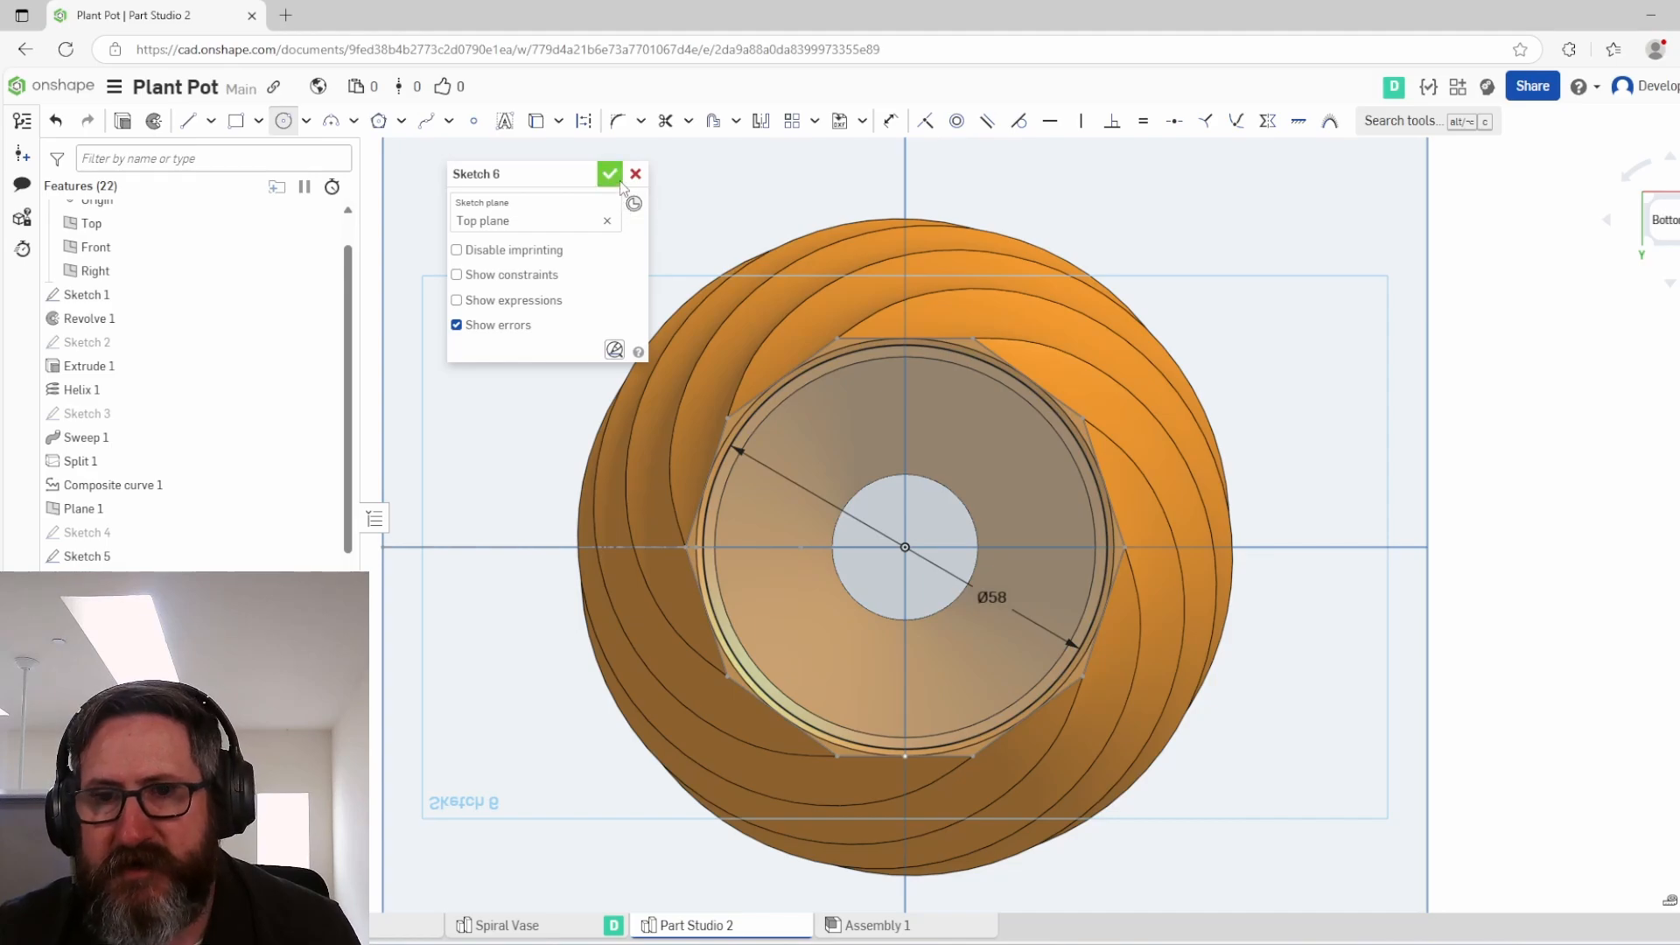
click(611, 175)
Step: Start an extrude for the pot's base as a solid that adds material, with Merge with all enabled
mouse_move(1032, 423)
right_down()
mouse_move(1002, 487)
mouse_move(873, 447)
mouse_move(1059, 580)
right_up()
click(204, 121)
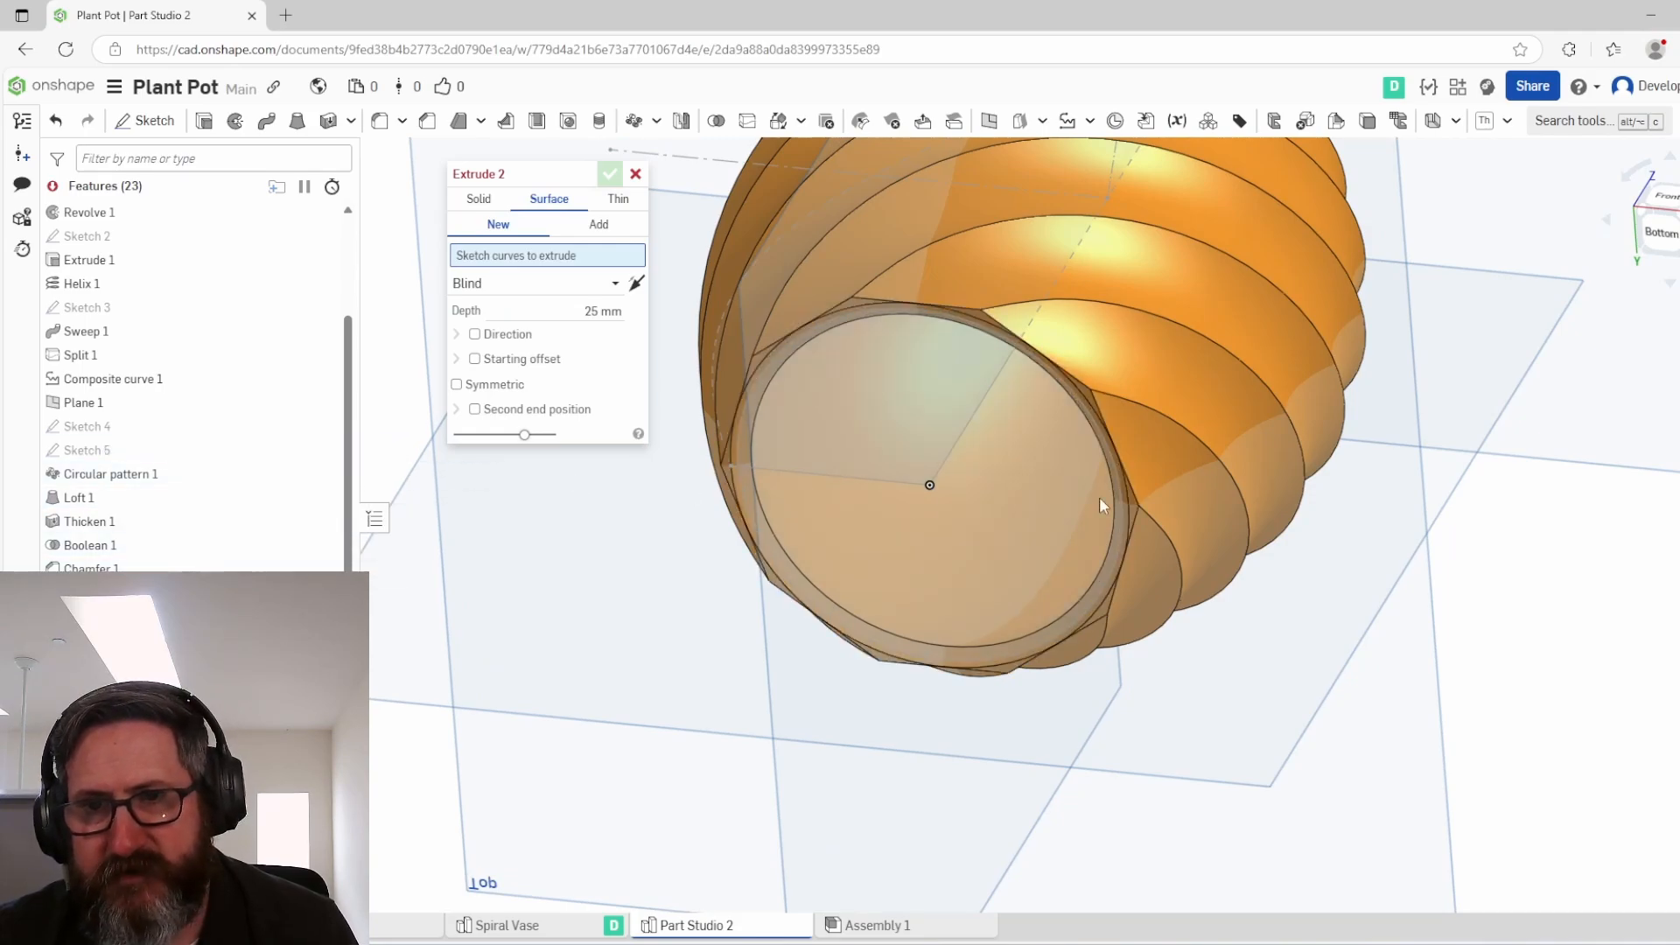
click(850, 563)
right_drag(851, 563, 859, 553)
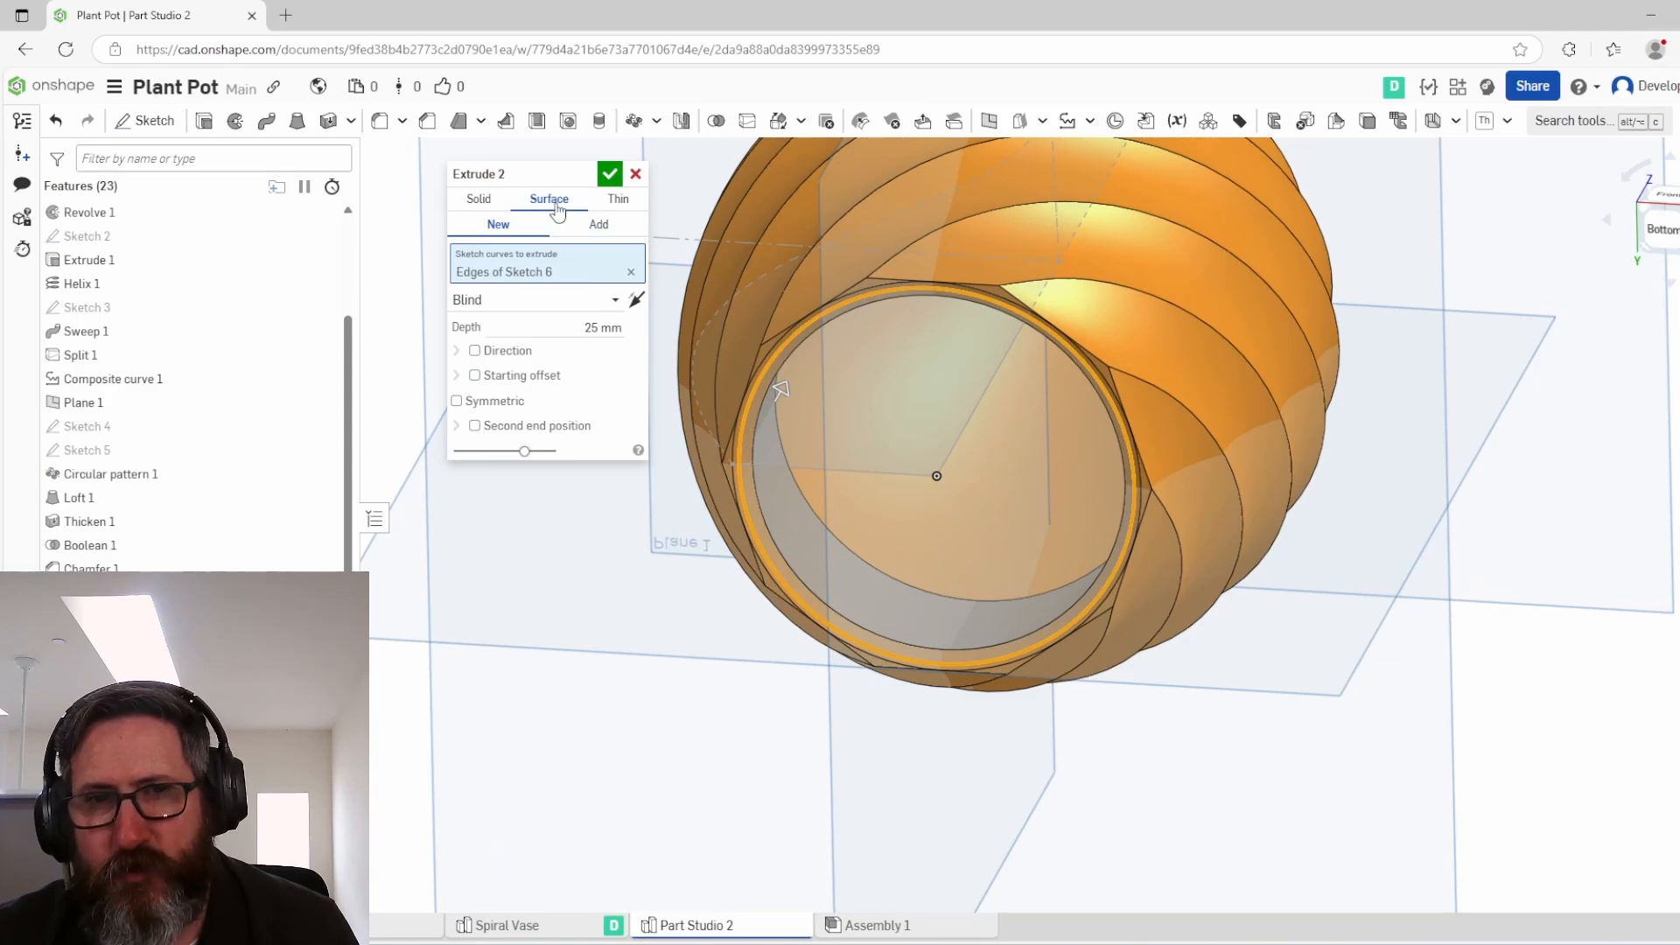
click(487, 201)
click(504, 227)
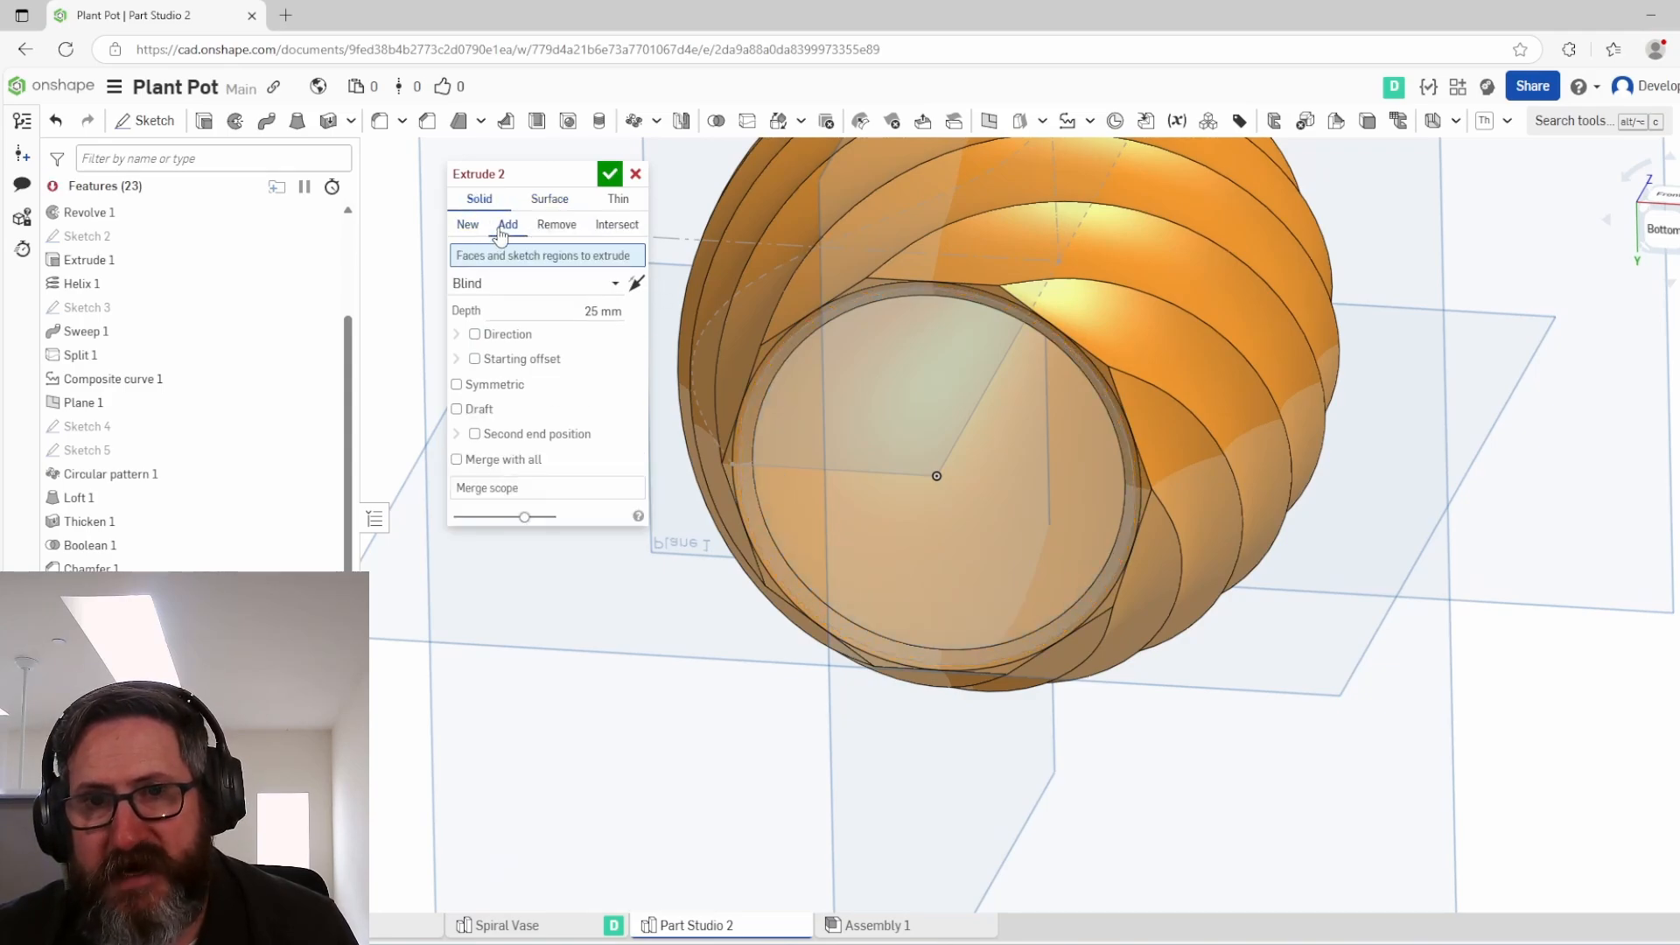
click(456, 459)
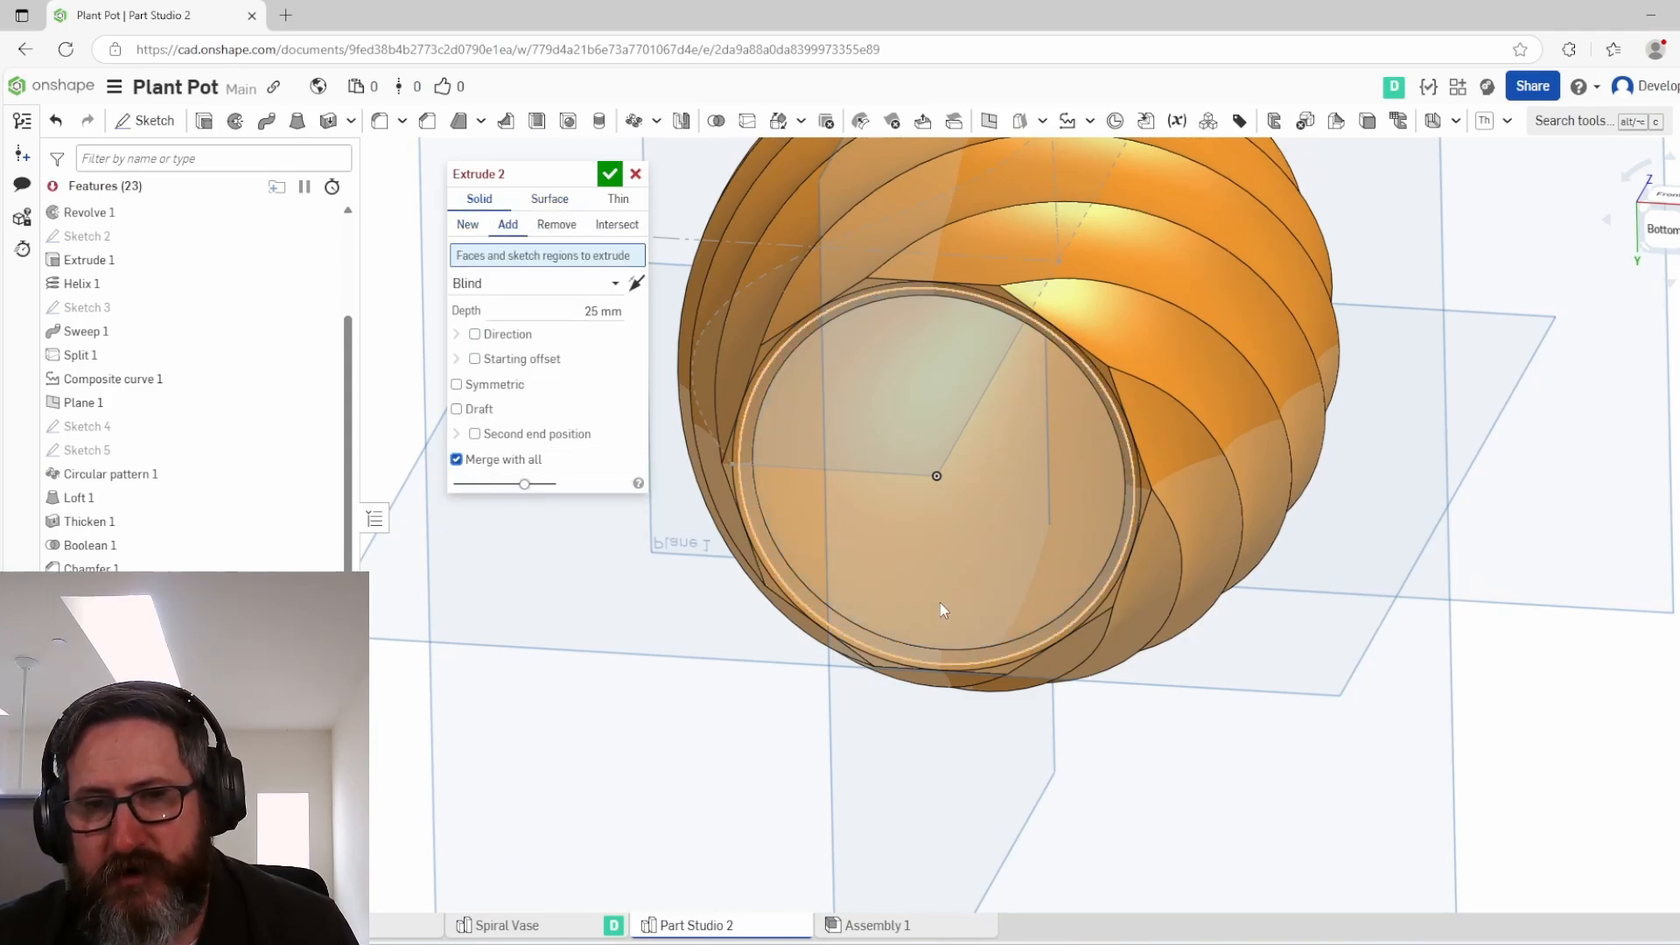
Step: Extrude the 58 mm circle region 3 mm into the pot to close its bottom, and accept the feature
mouse_move(939, 602)
right_down()
mouse_move(944, 588)
mouse_move(937, 600)
right_up()
right_drag(694, 392, 858, 424)
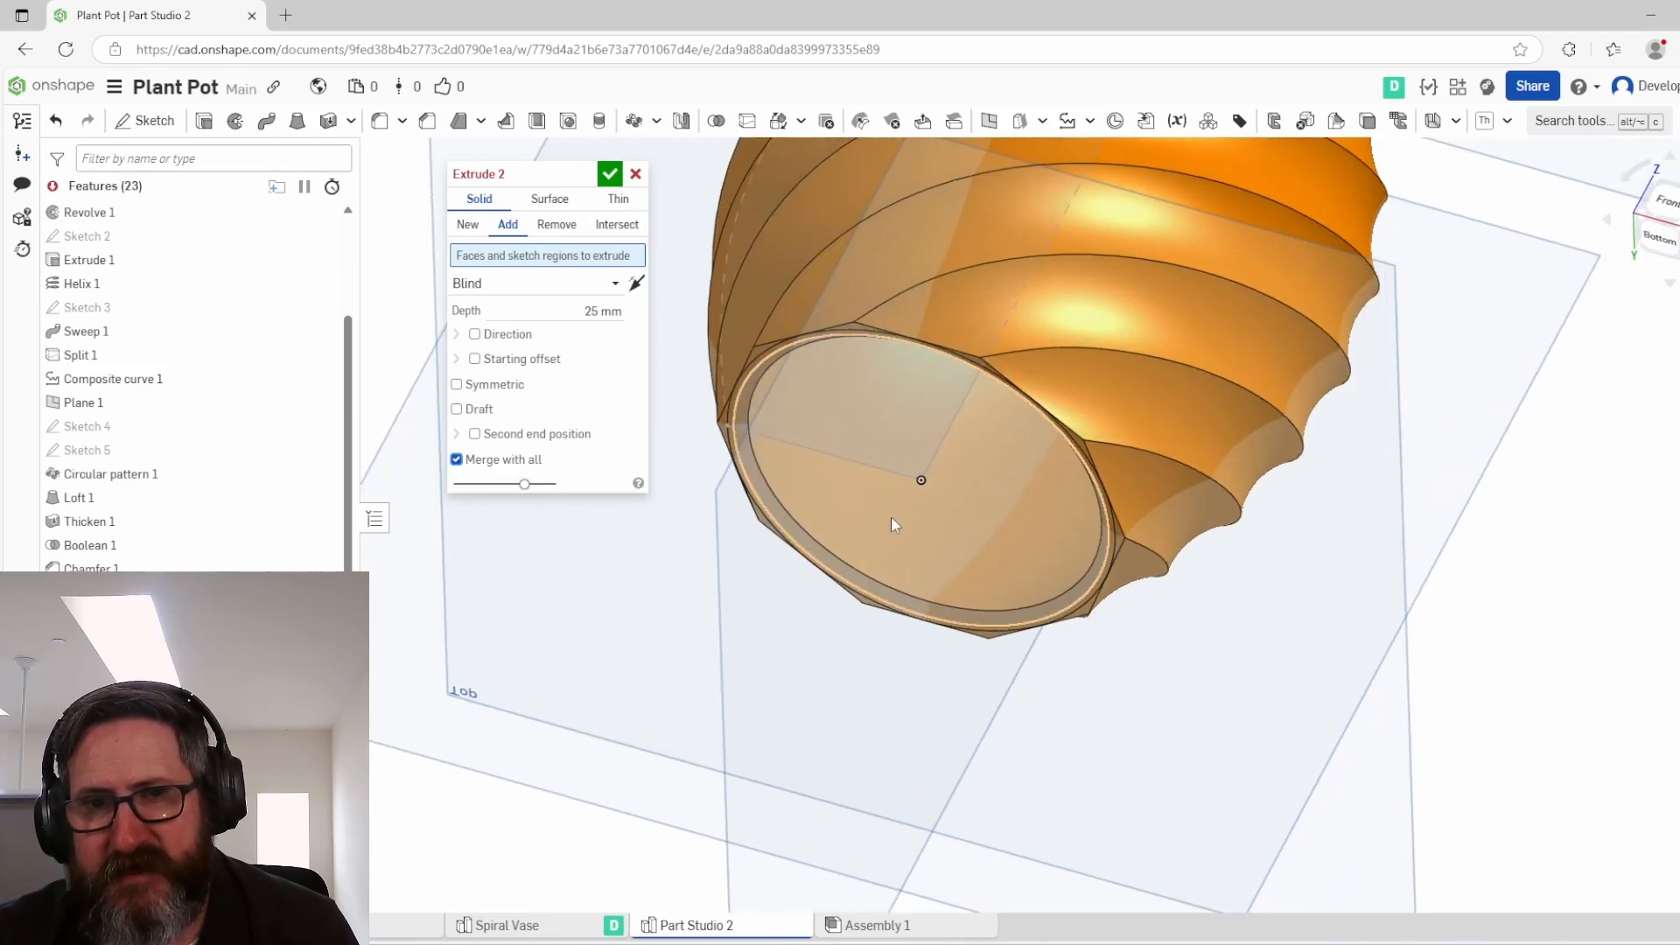
click(999, 605)
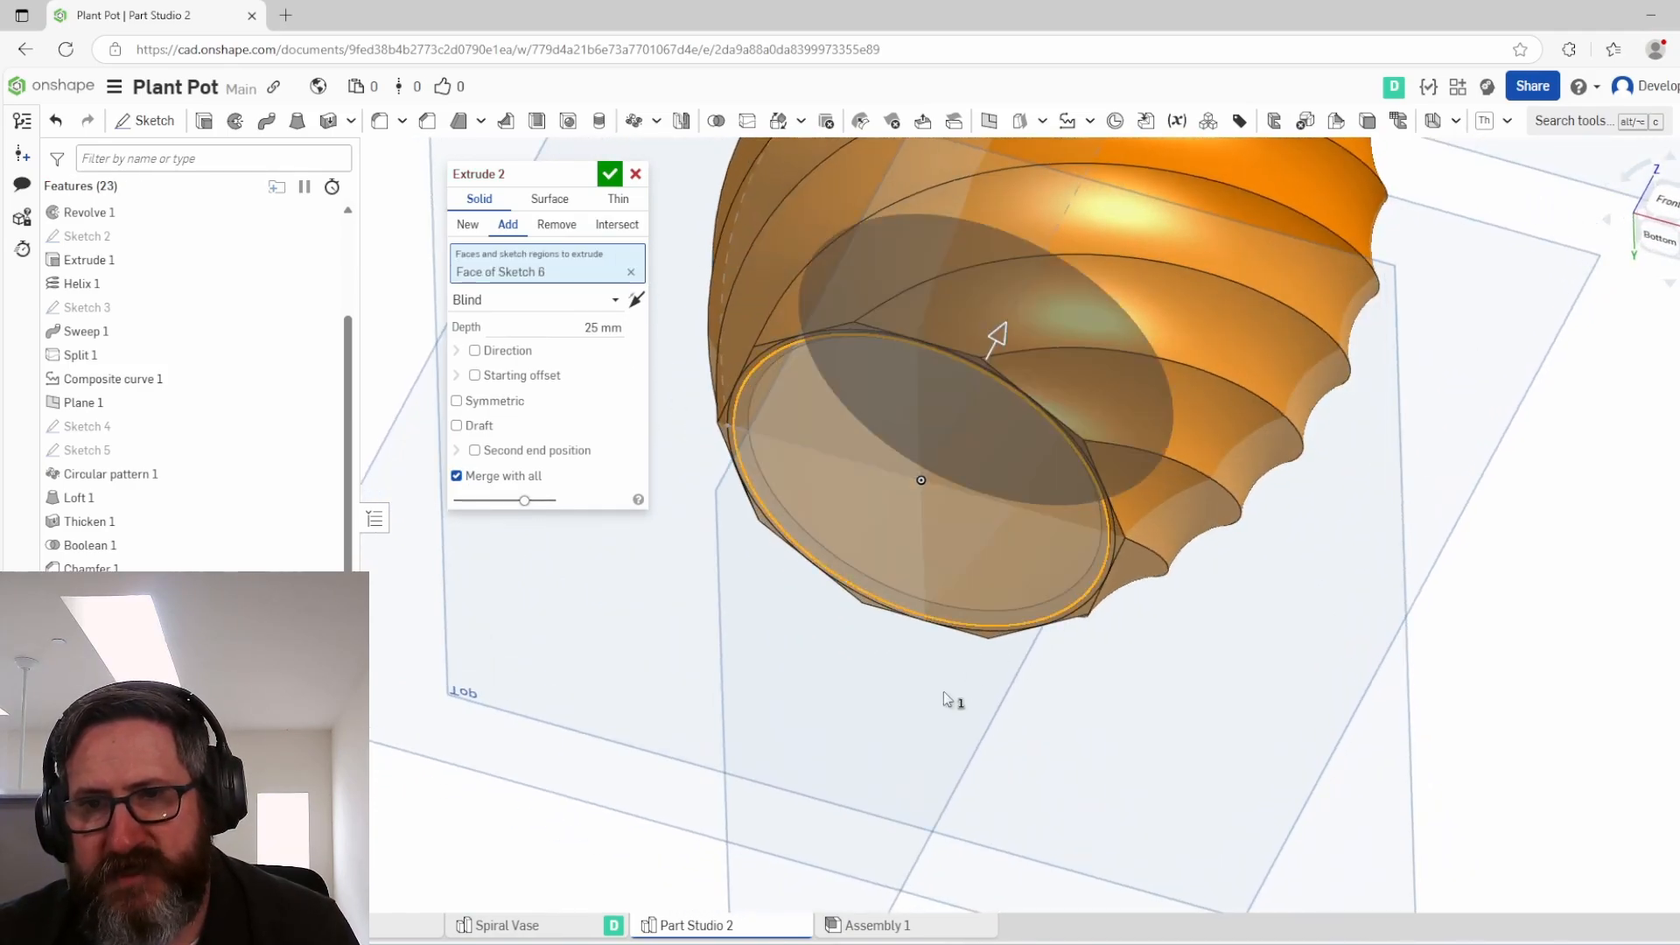
click(588, 333)
text(3)
key(Return)
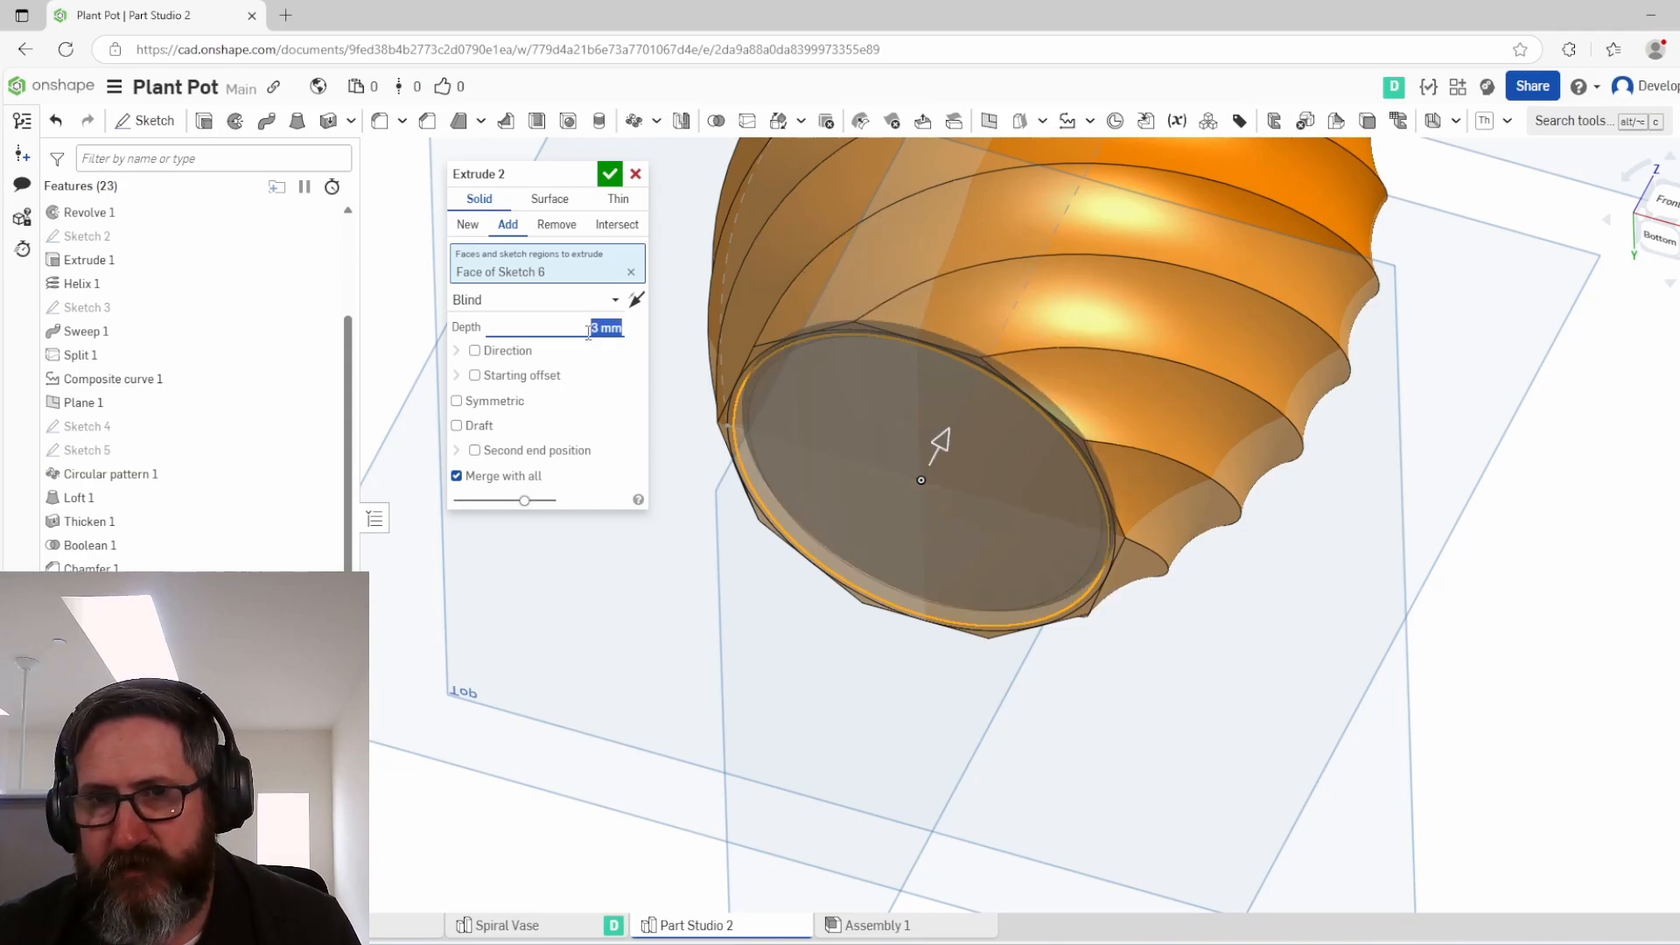
mouse_move(827, 385)
right_down()
mouse_move(785, 446)
mouse_move(772, 413)
right_up()
click(610, 173)
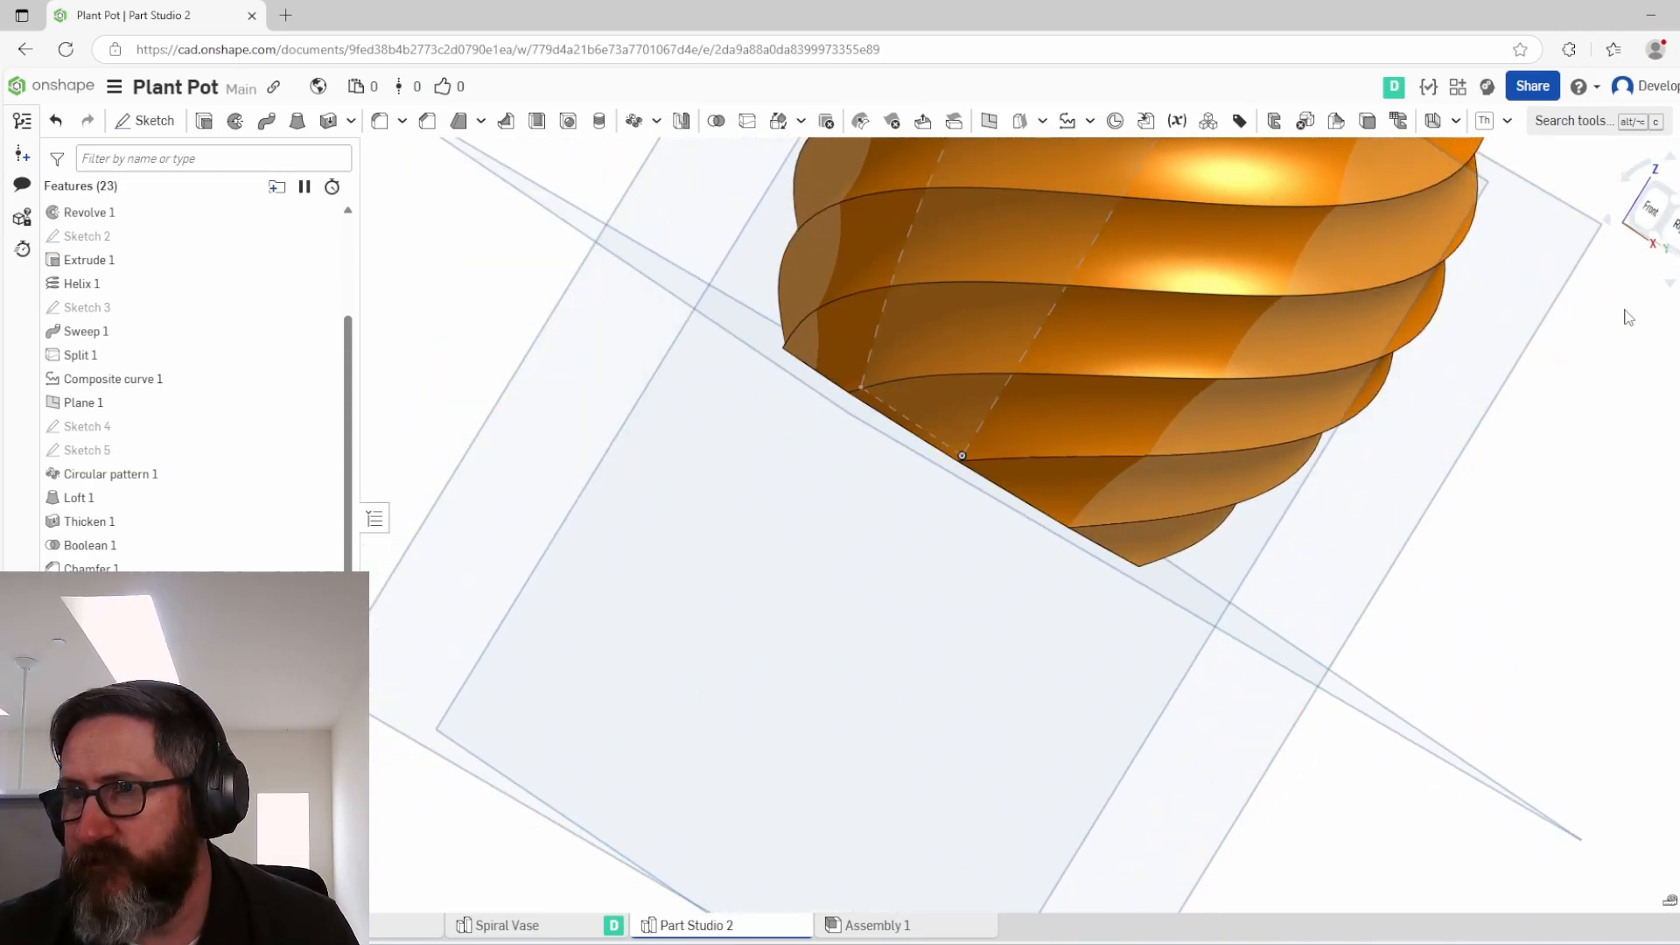
Step: Section the model along the Front plane and examine the wall and base in cross-section
right_click(1554, 271)
click(1633, 553)
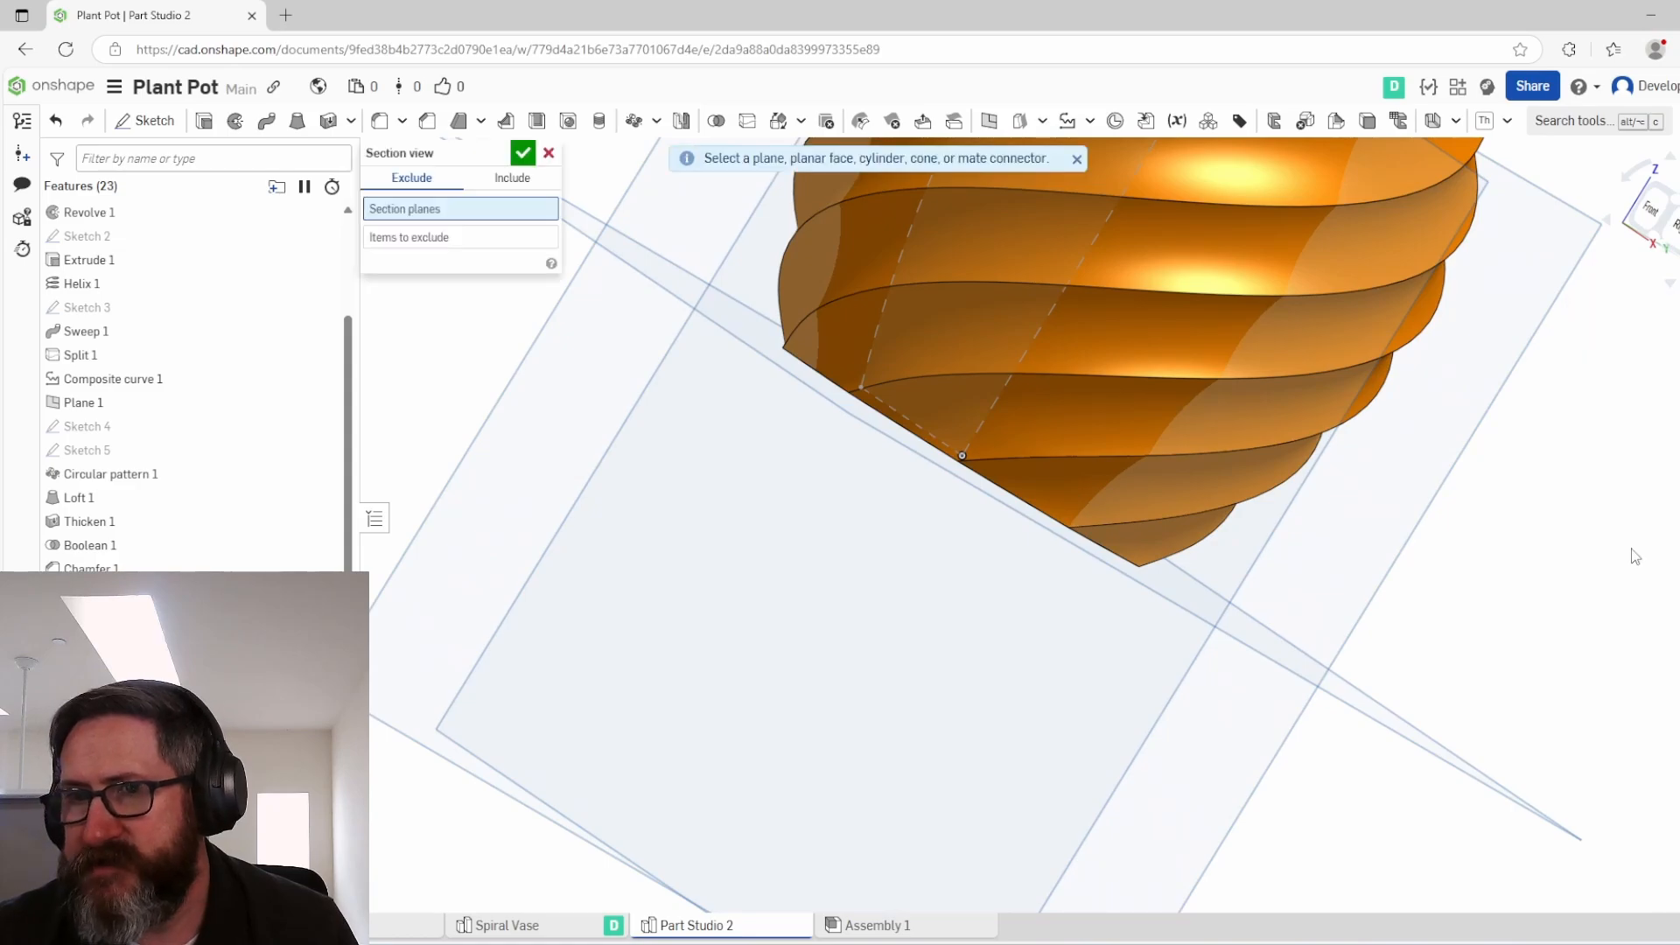
right_drag(822, 364, 850, 387)
scroll(852, 380, up, 3)
scroll(852, 381, down, 9)
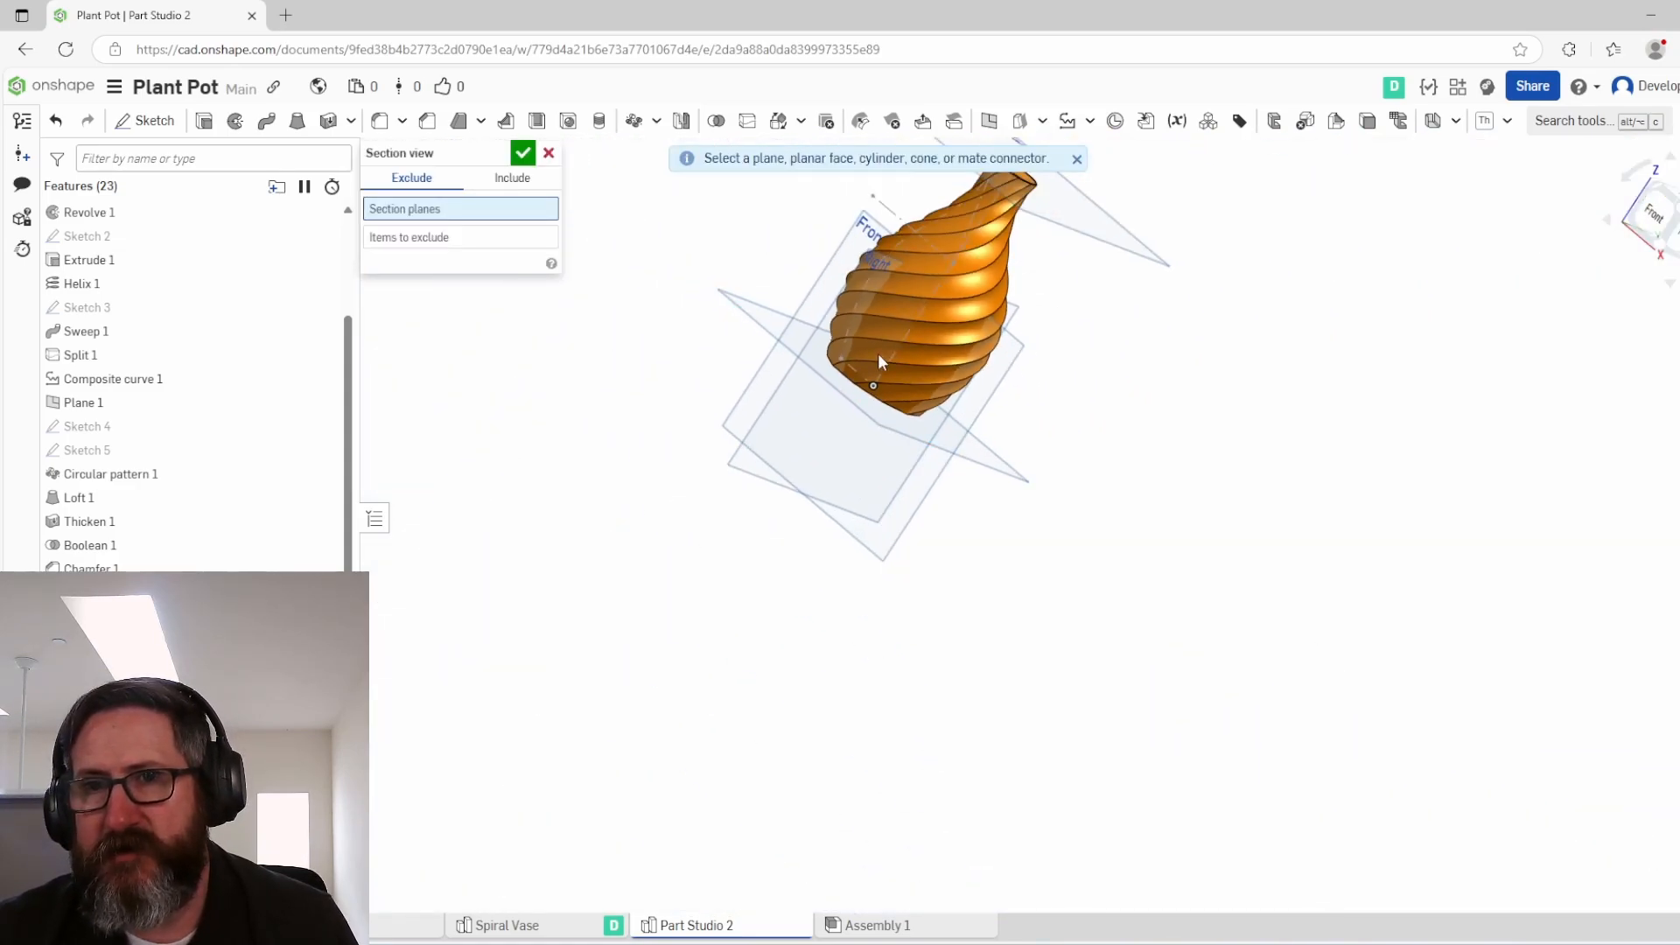
click(851, 258)
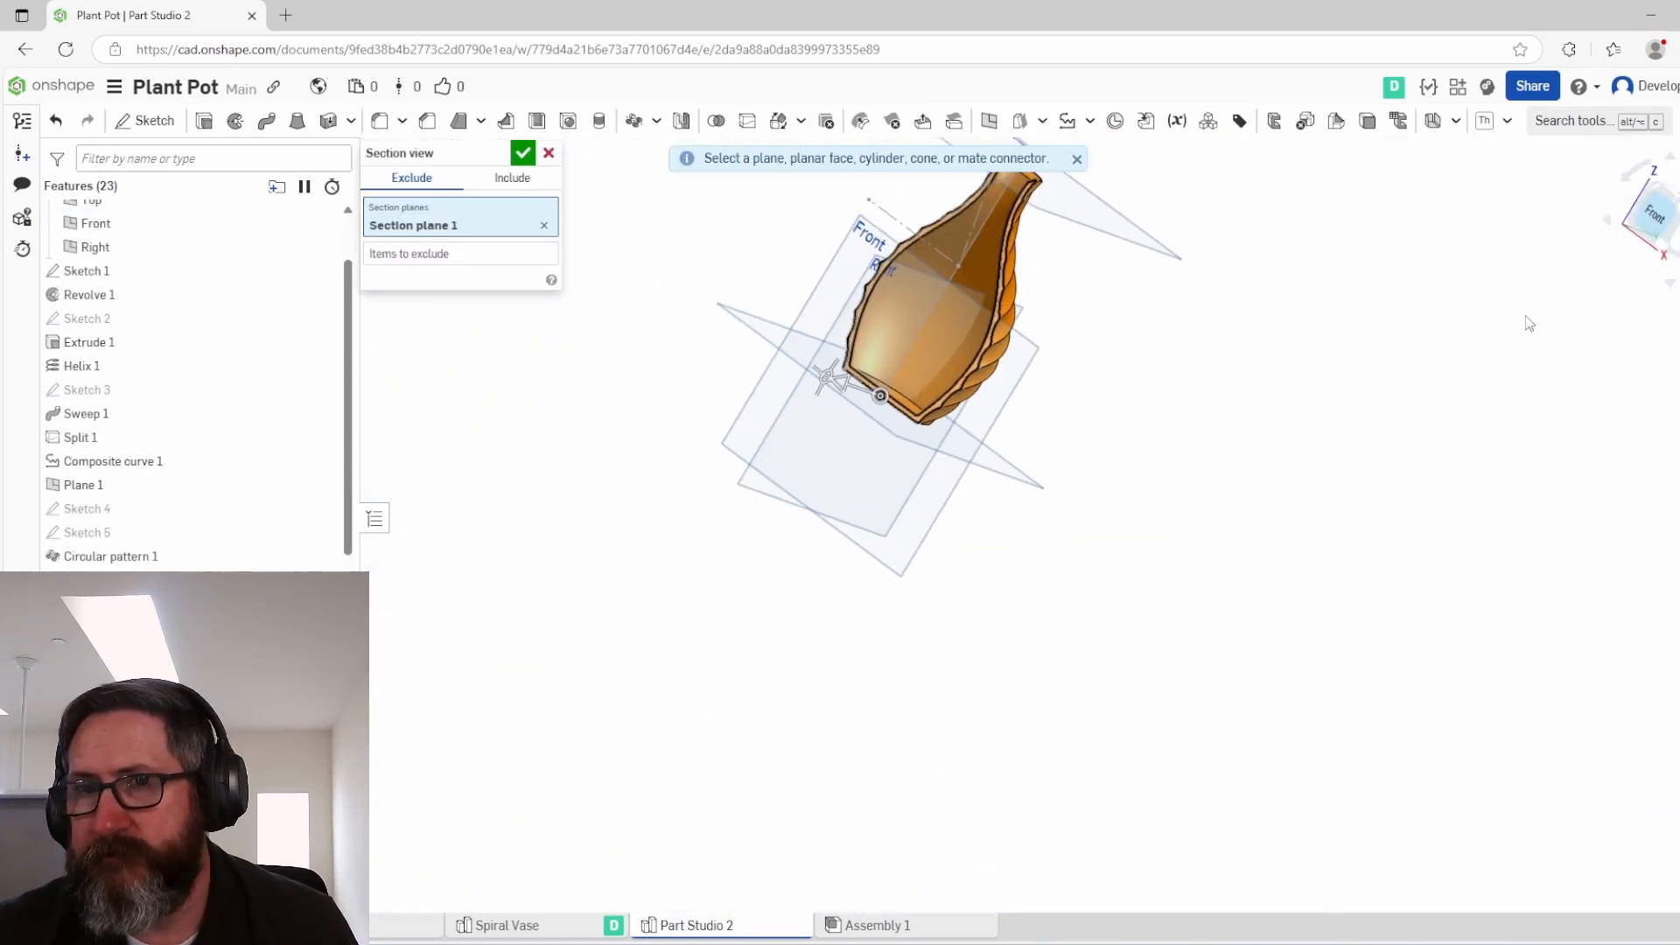
scroll(1120, 420, up, 4)
middle_drag(1059, 489, 1202, 276)
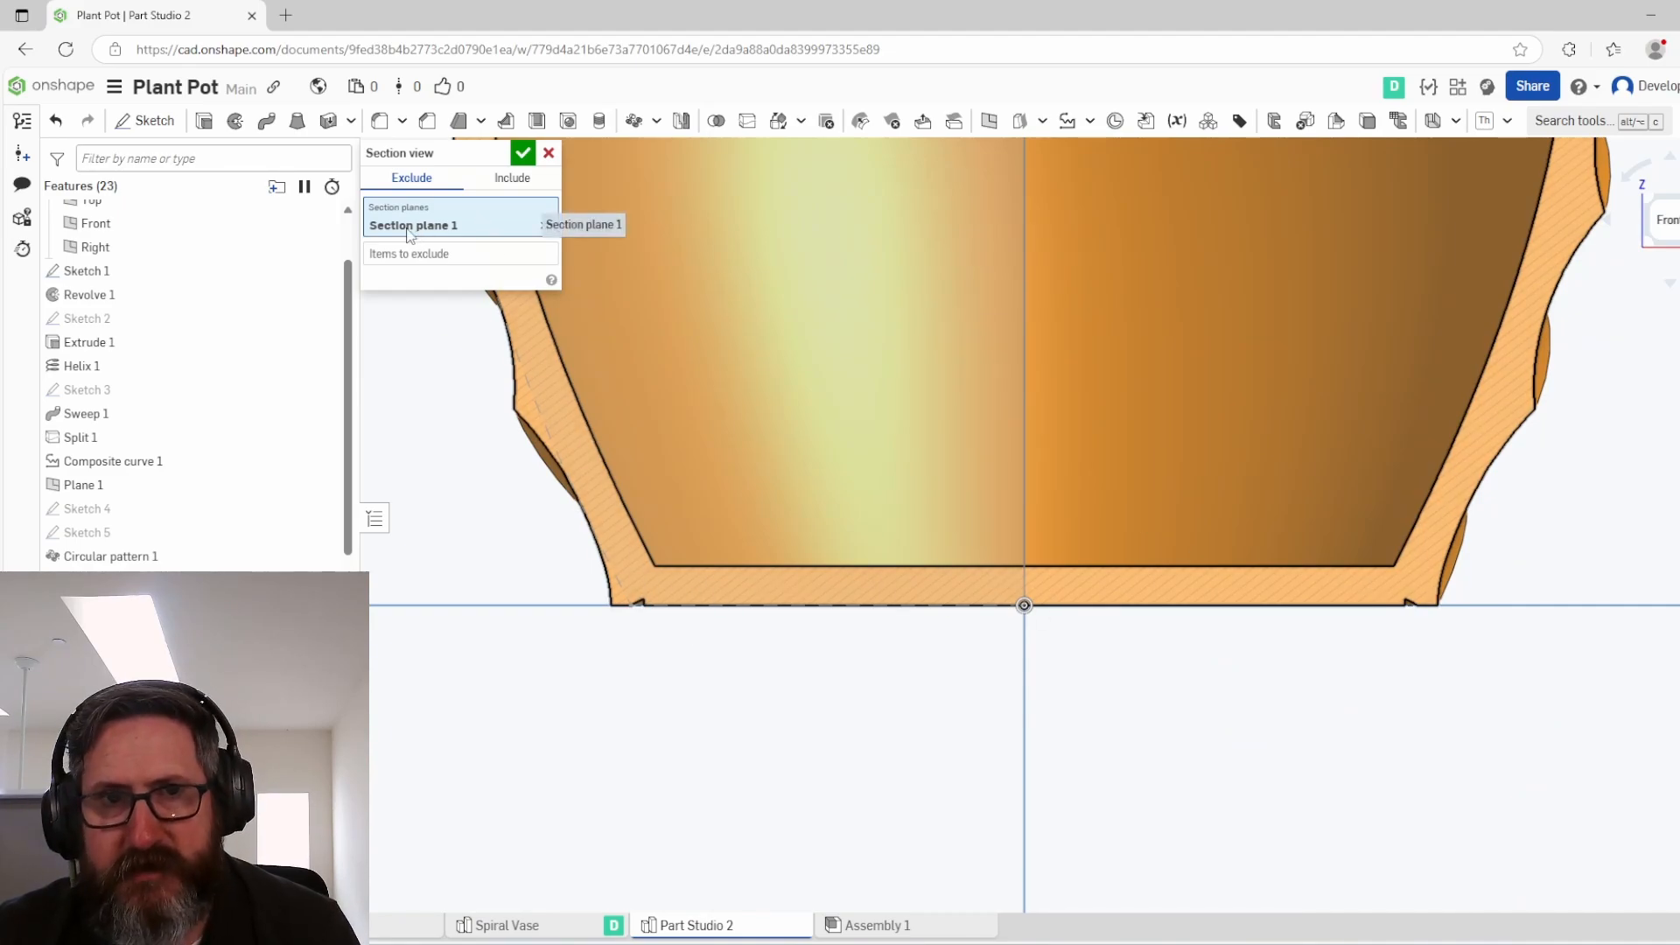
click(522, 153)
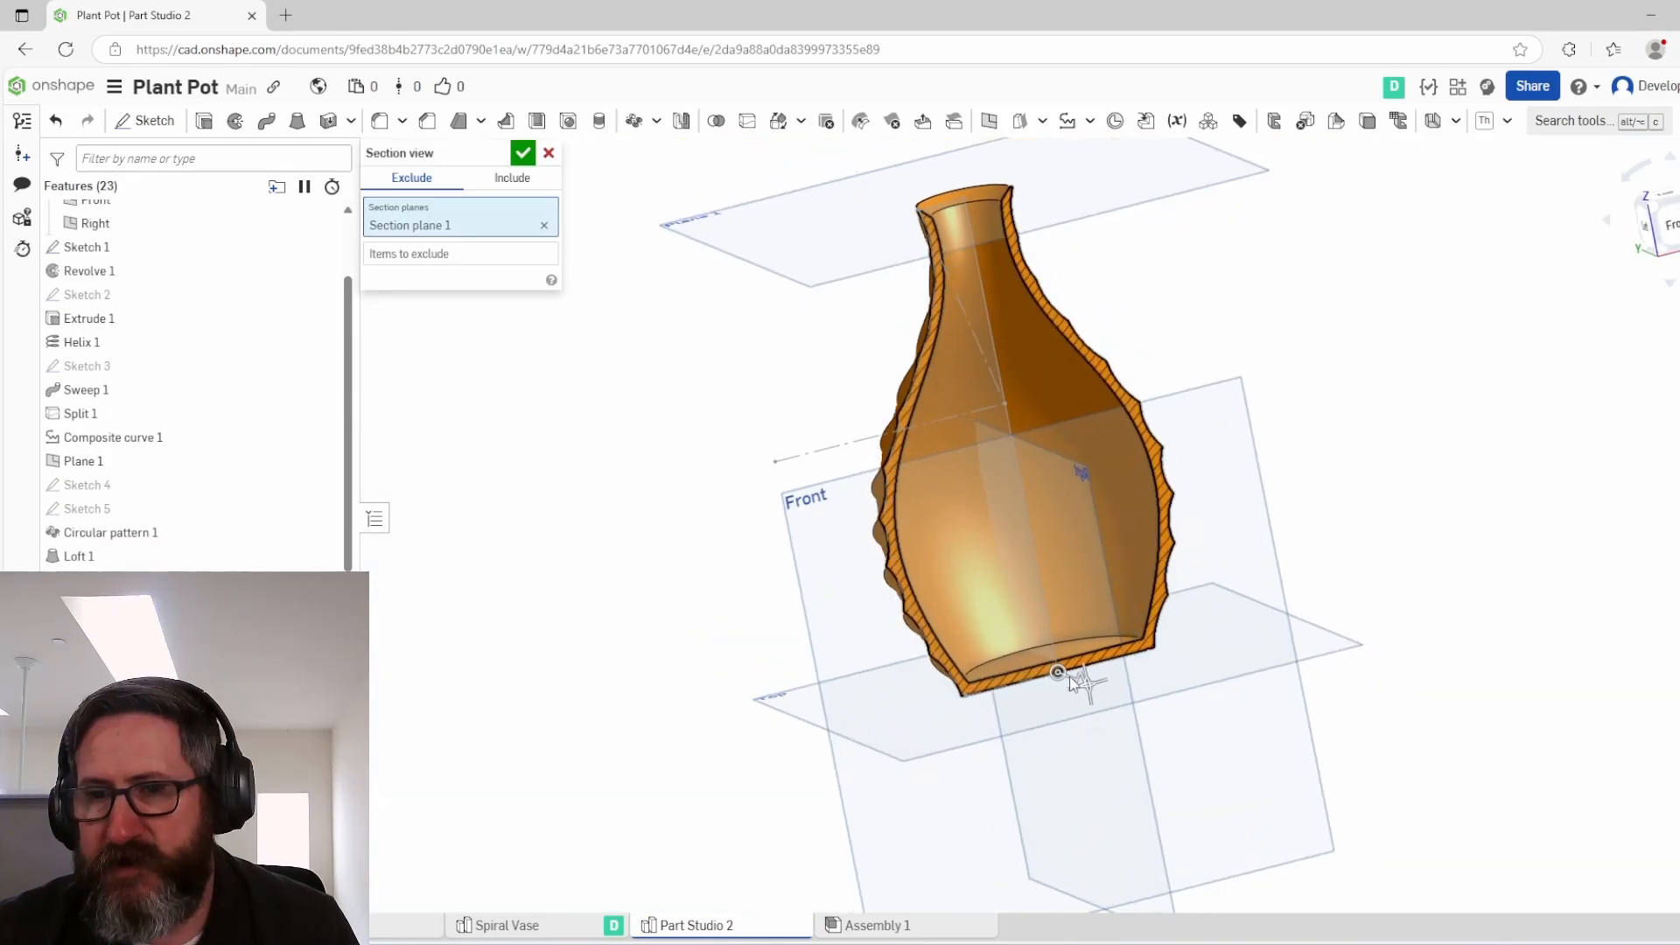
Step: Turn off the section view and show the complete pot from the left side
click(1668, 283)
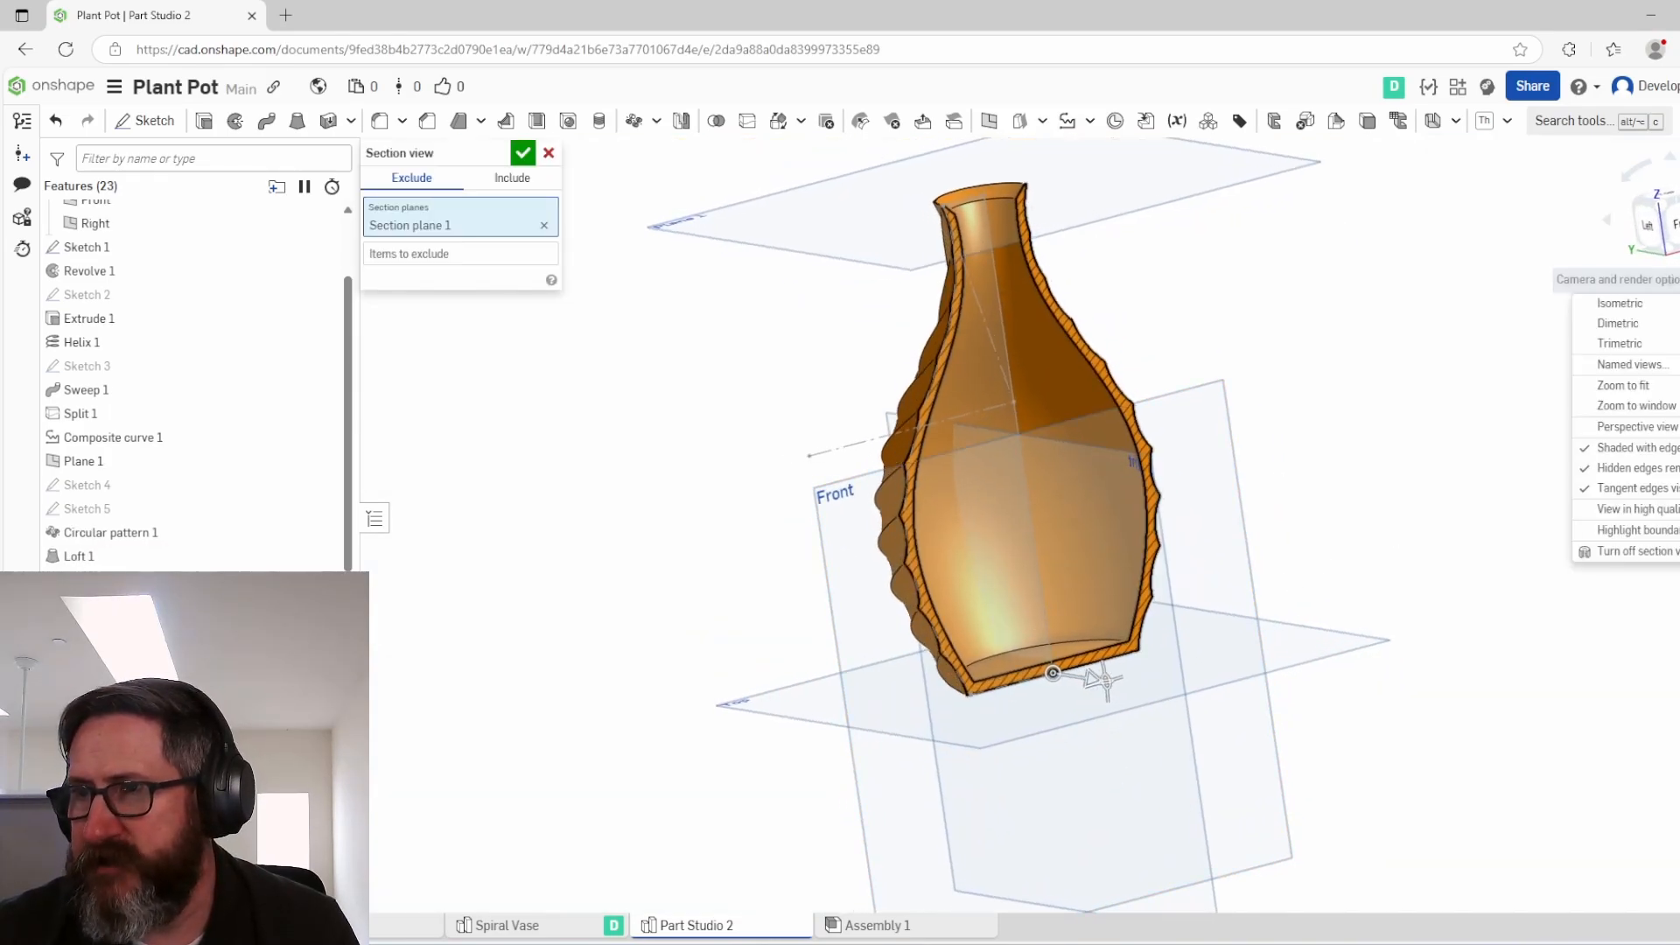
click(1633, 551)
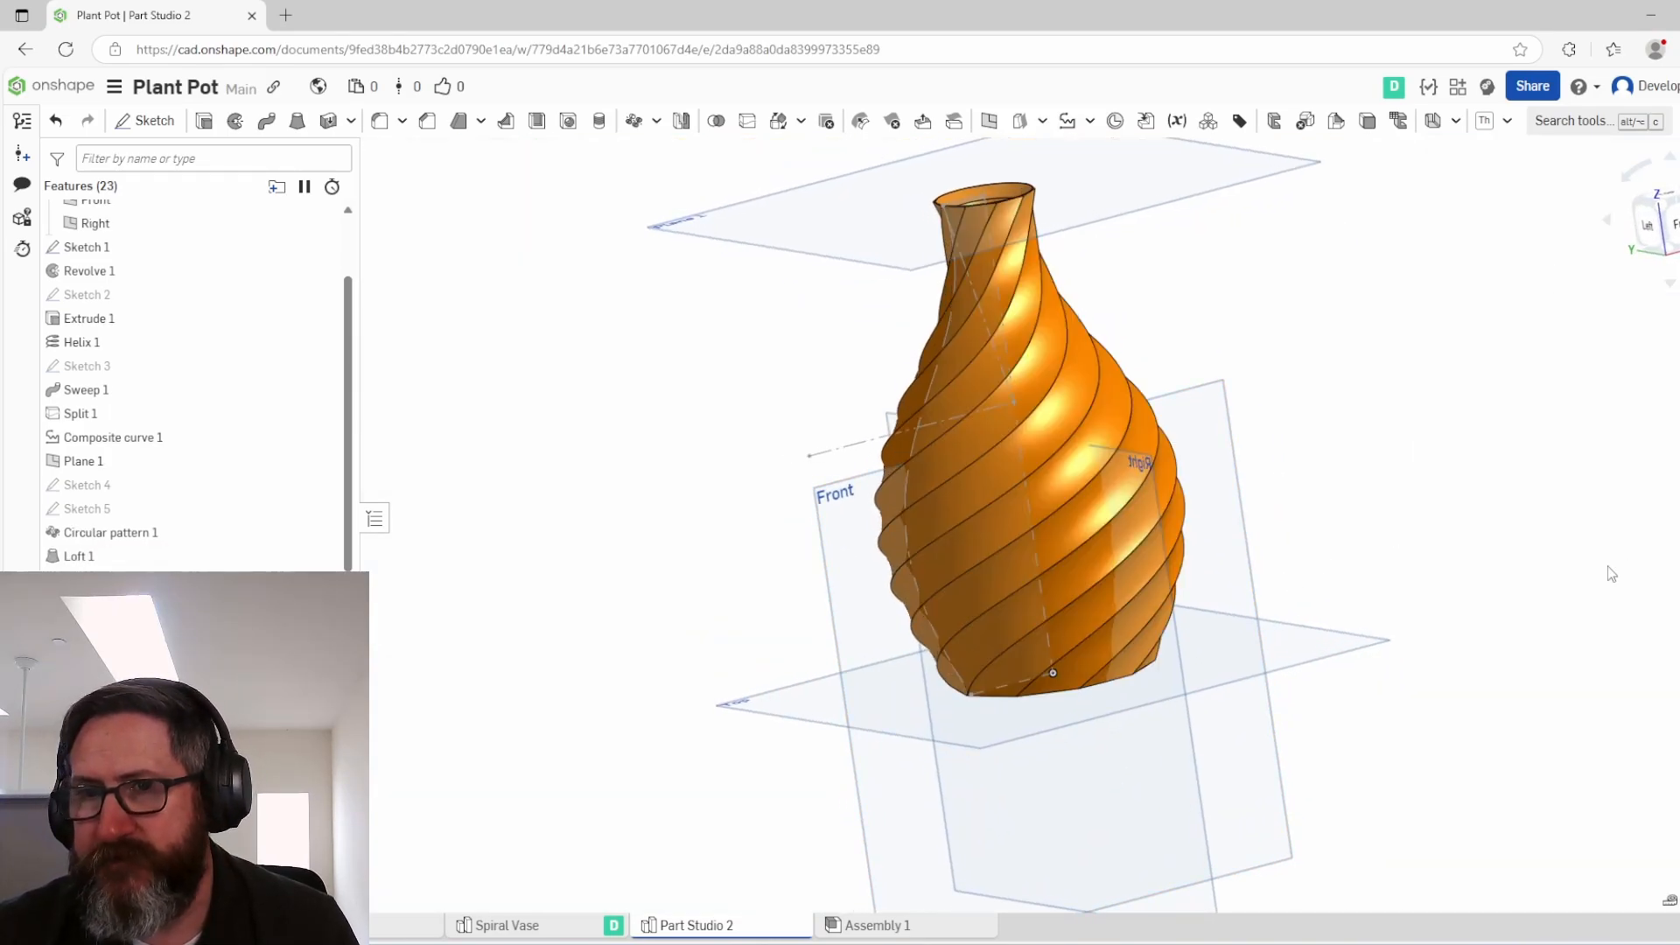
right_drag(626, 702, 666, 676)
click(1657, 223)
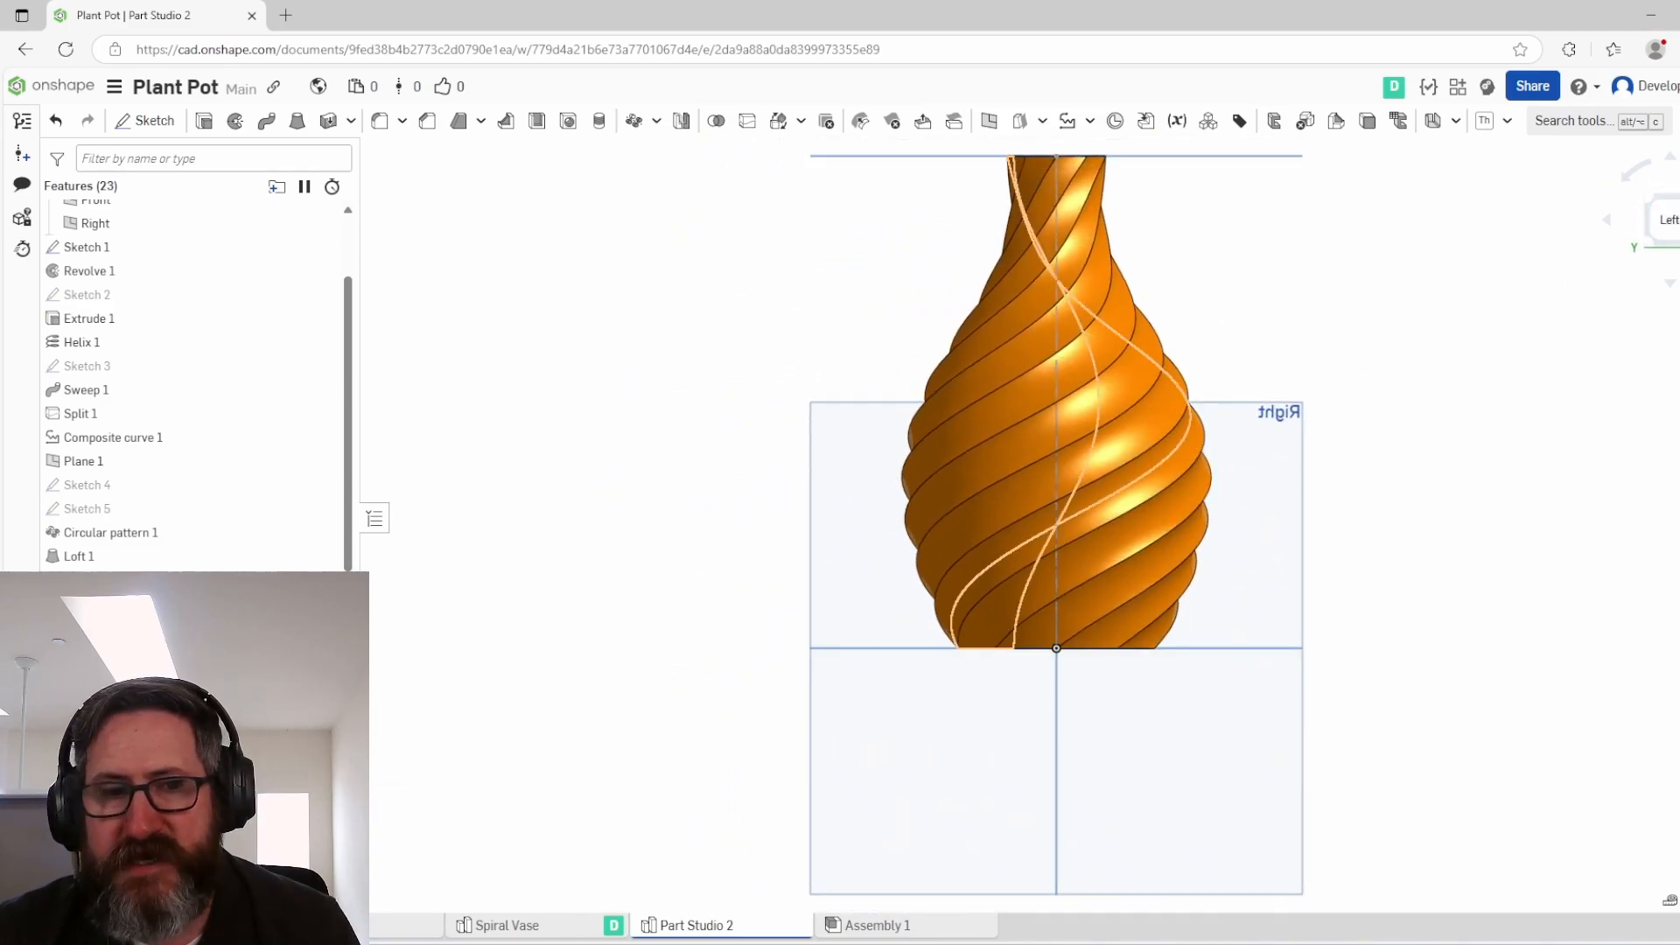
Step: Review the STL export settings for Part 1 and cancel without exporting
right_click(131, 676)
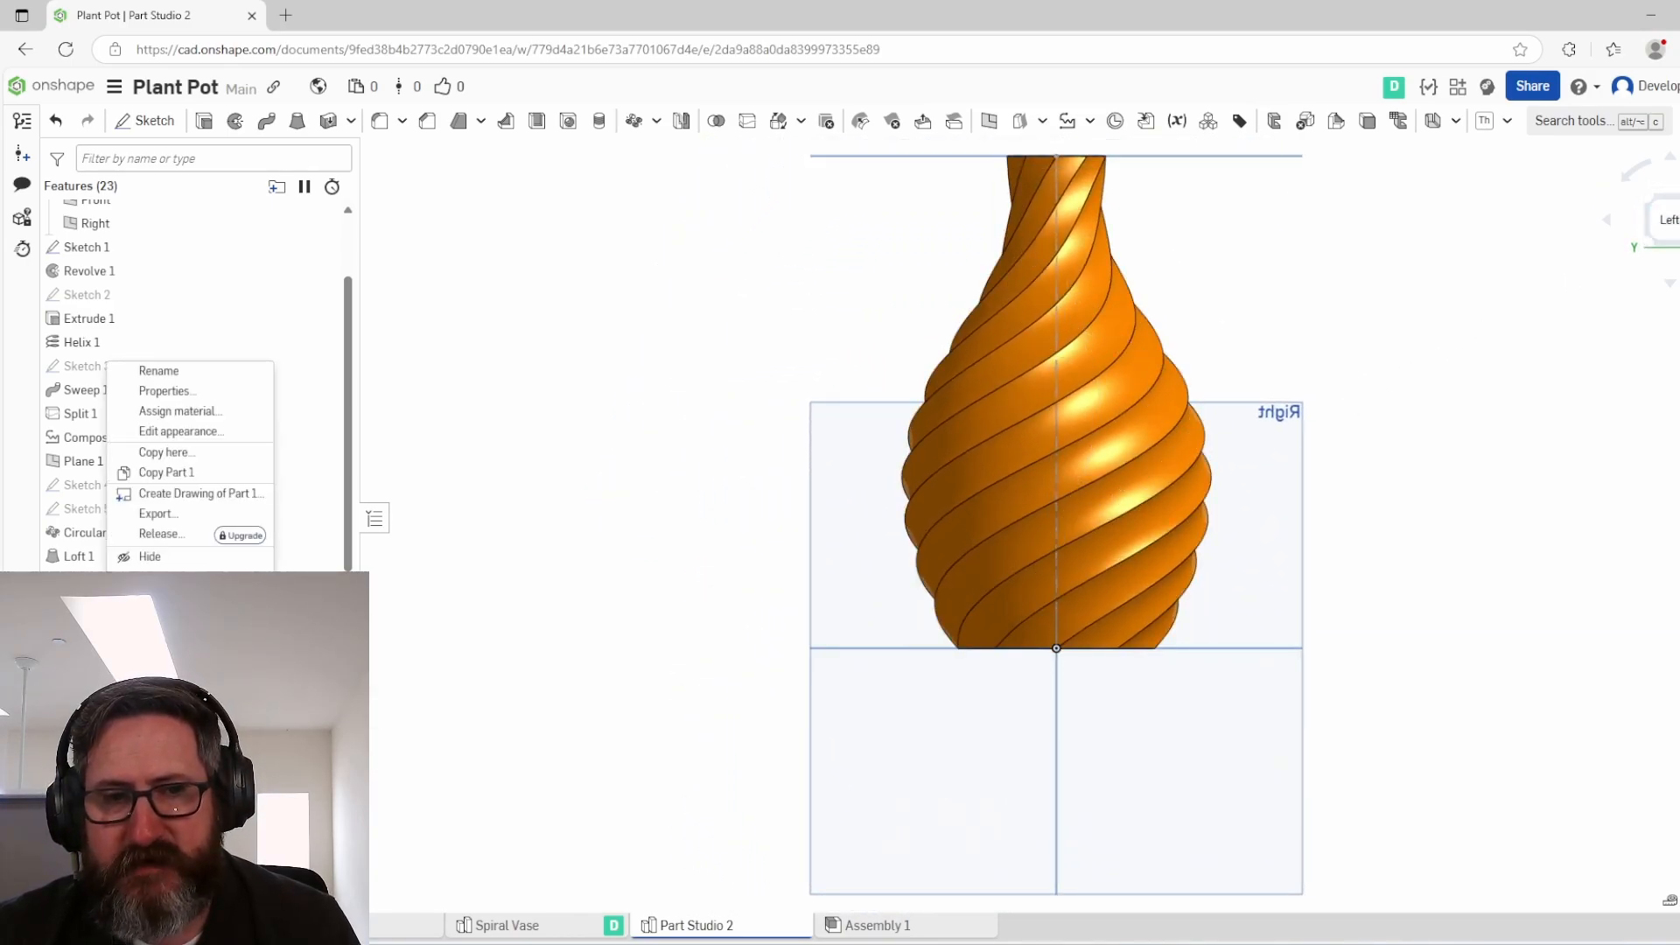
click(169, 521)
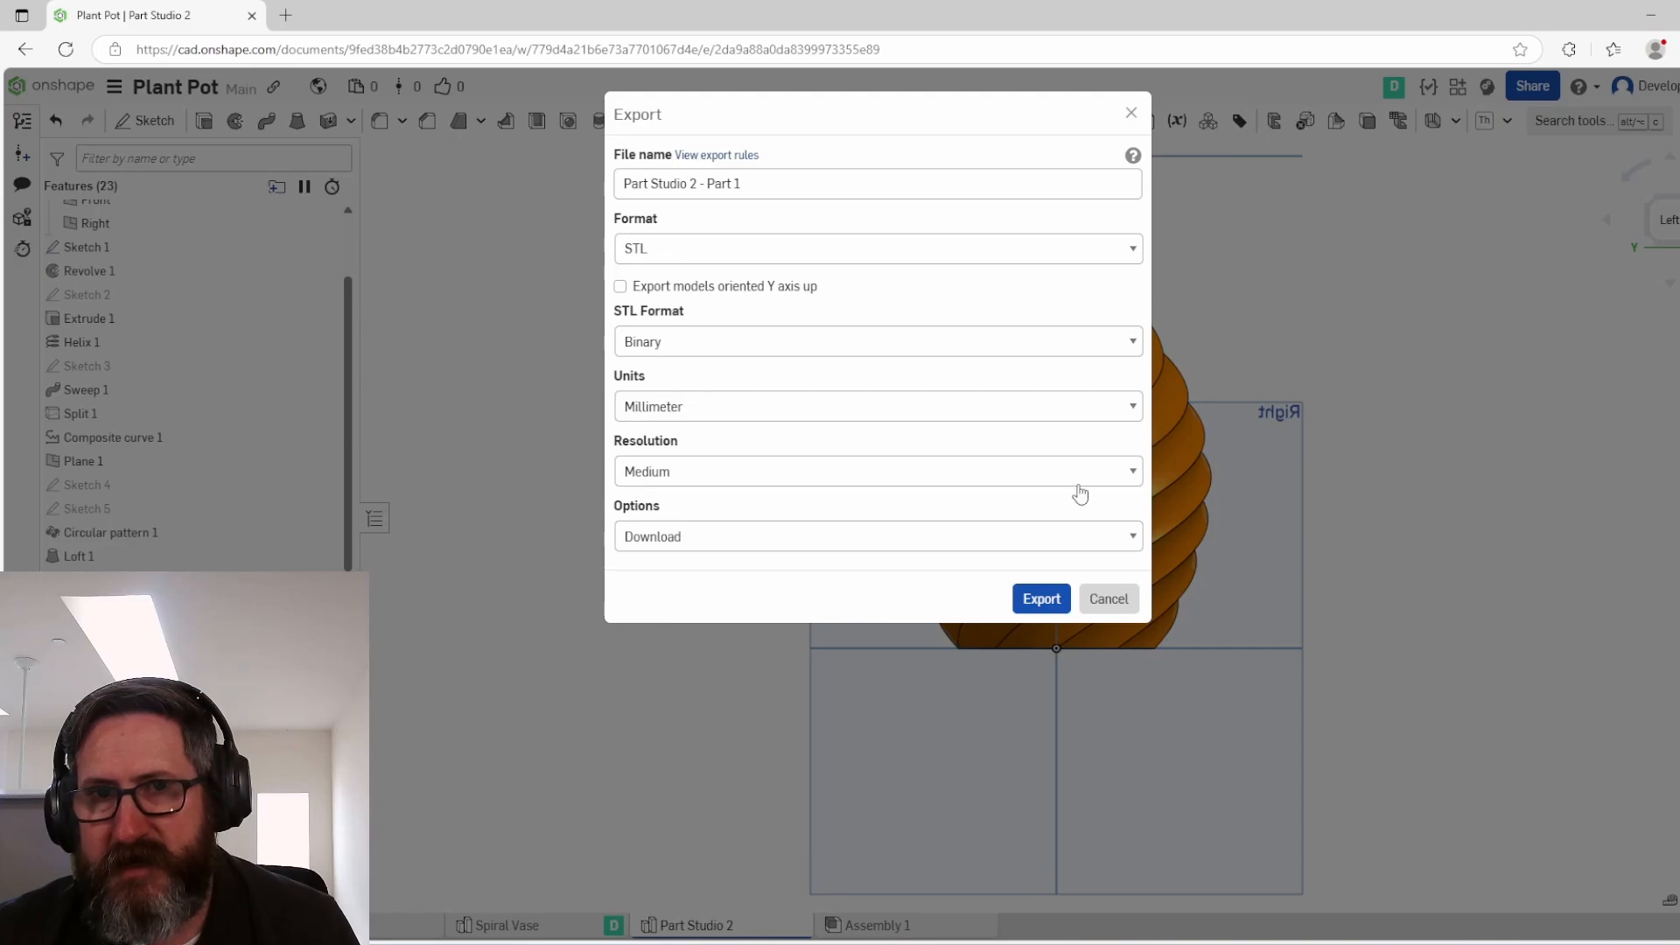
click(1109, 598)
Step: Sketch a rectangle about 176 by 108 mm on the Front plane, enclosing the pot's neck and upper body, and accept it
click(1662, 223)
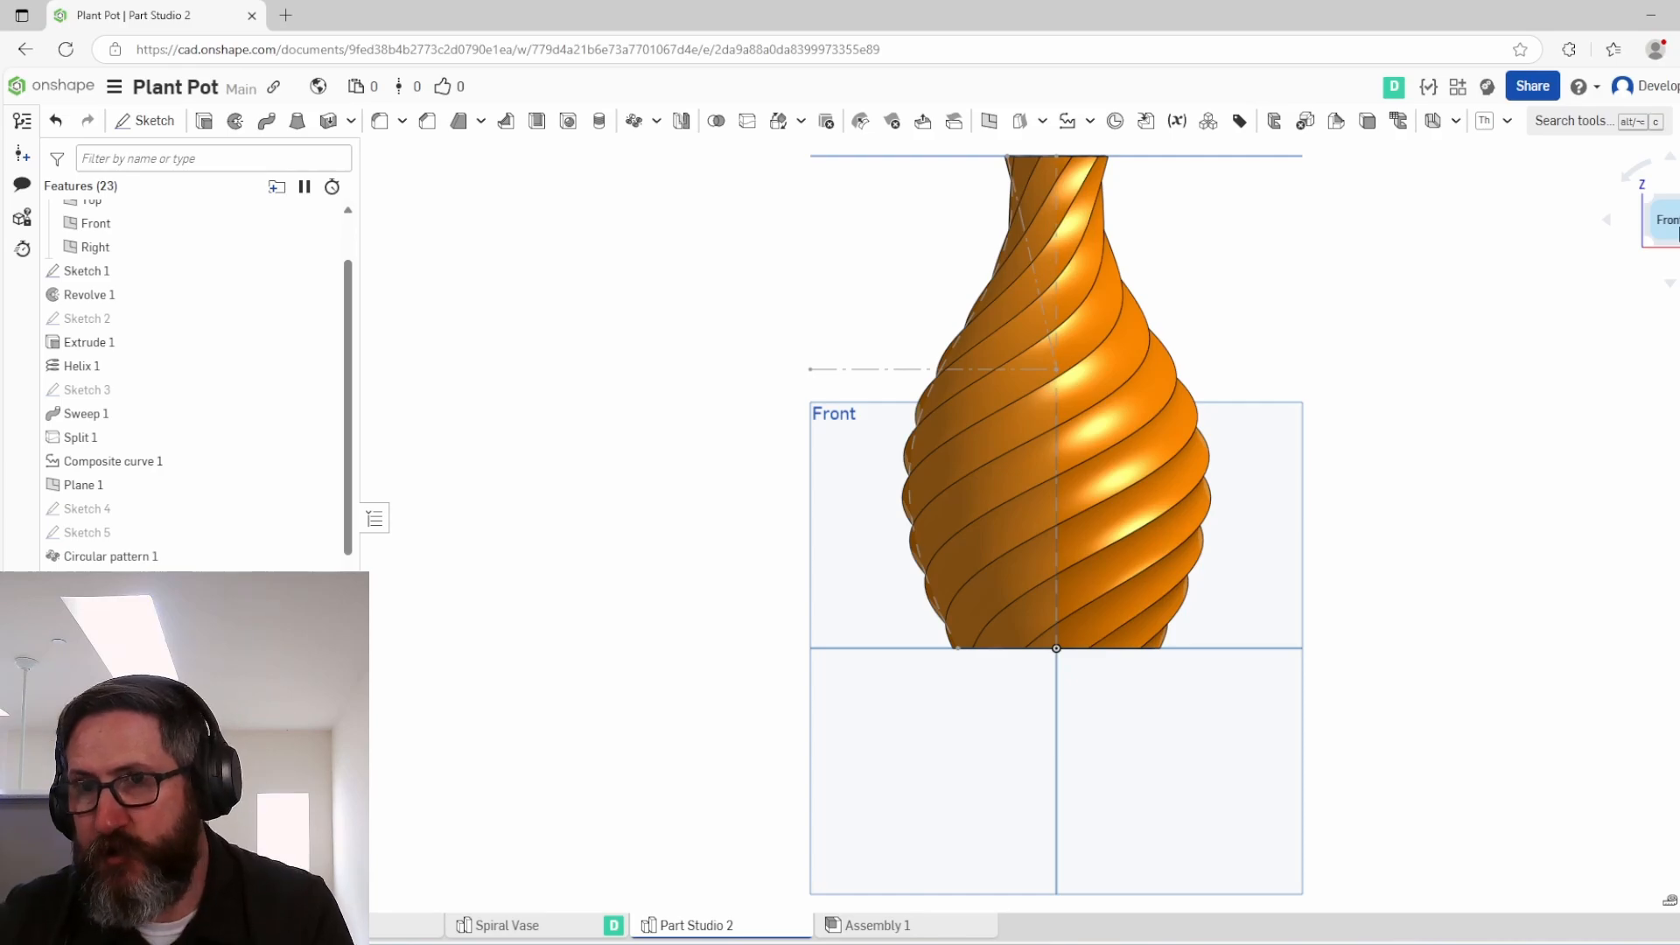
click(171, 118)
click(849, 494)
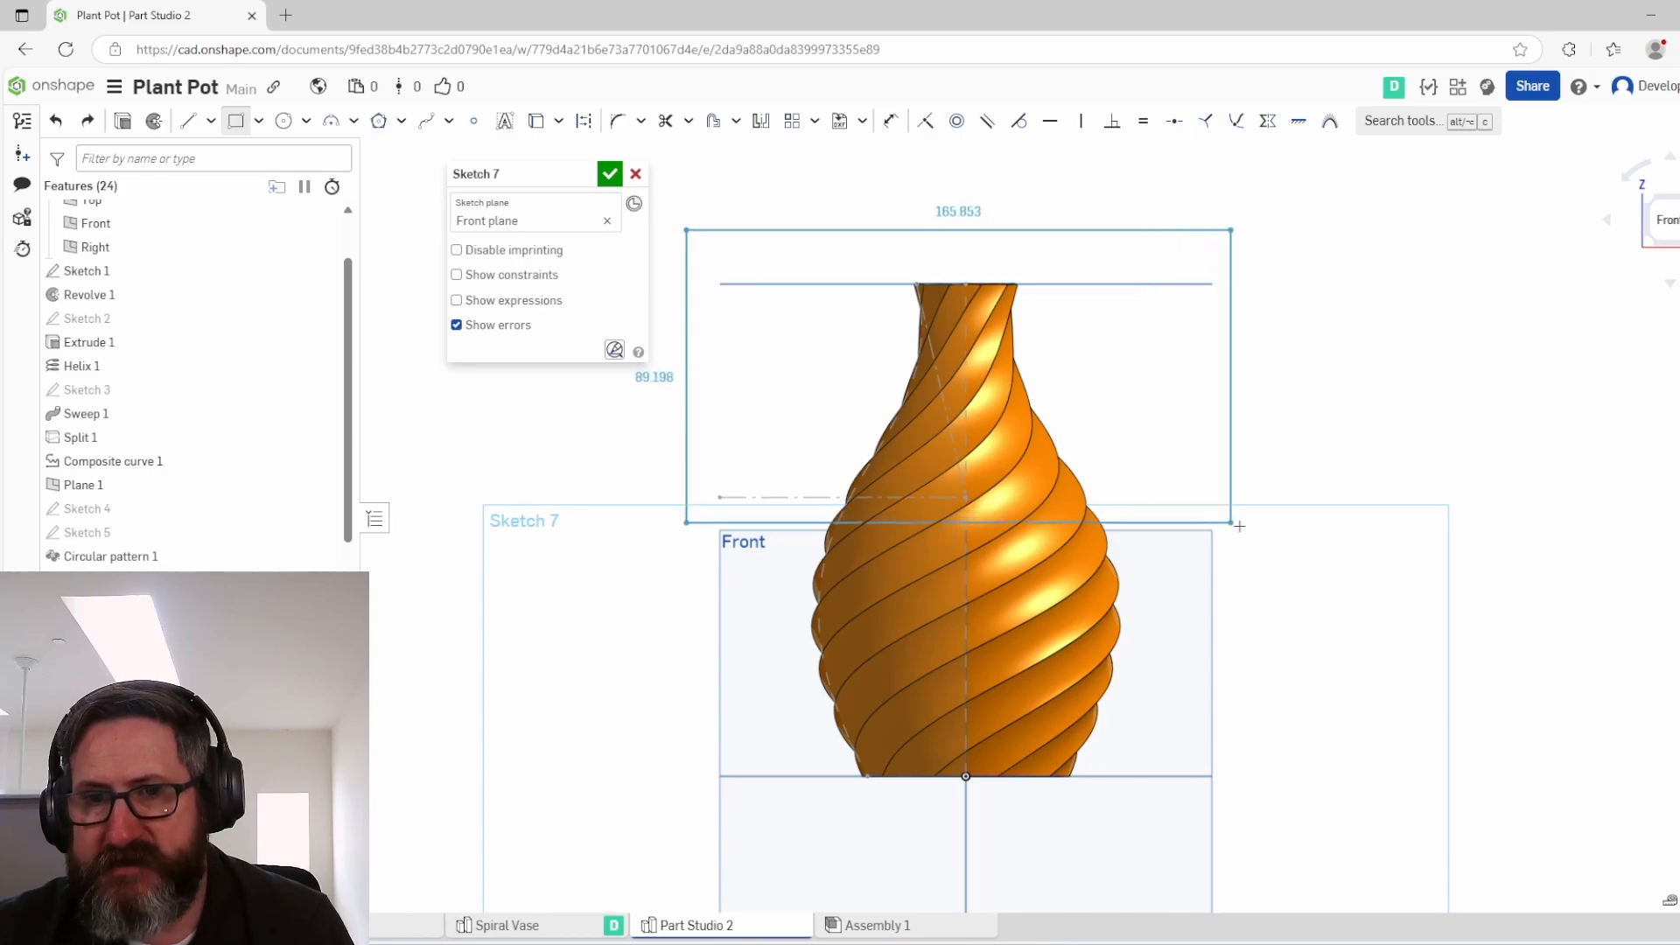
click(1264, 585)
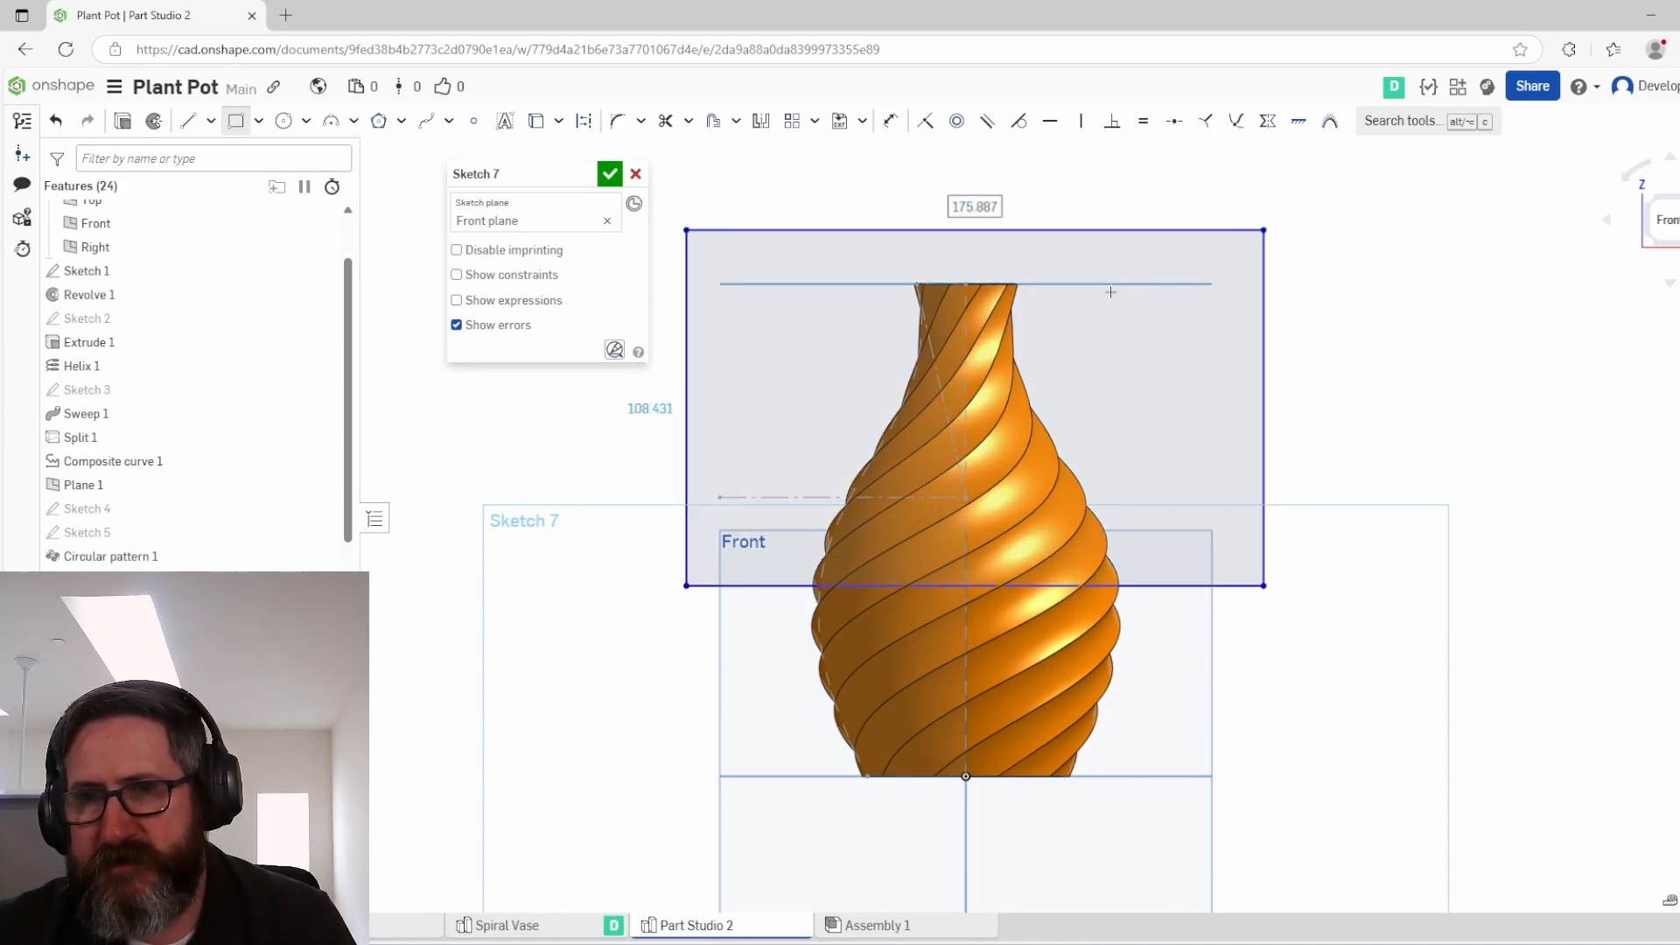
click(610, 174)
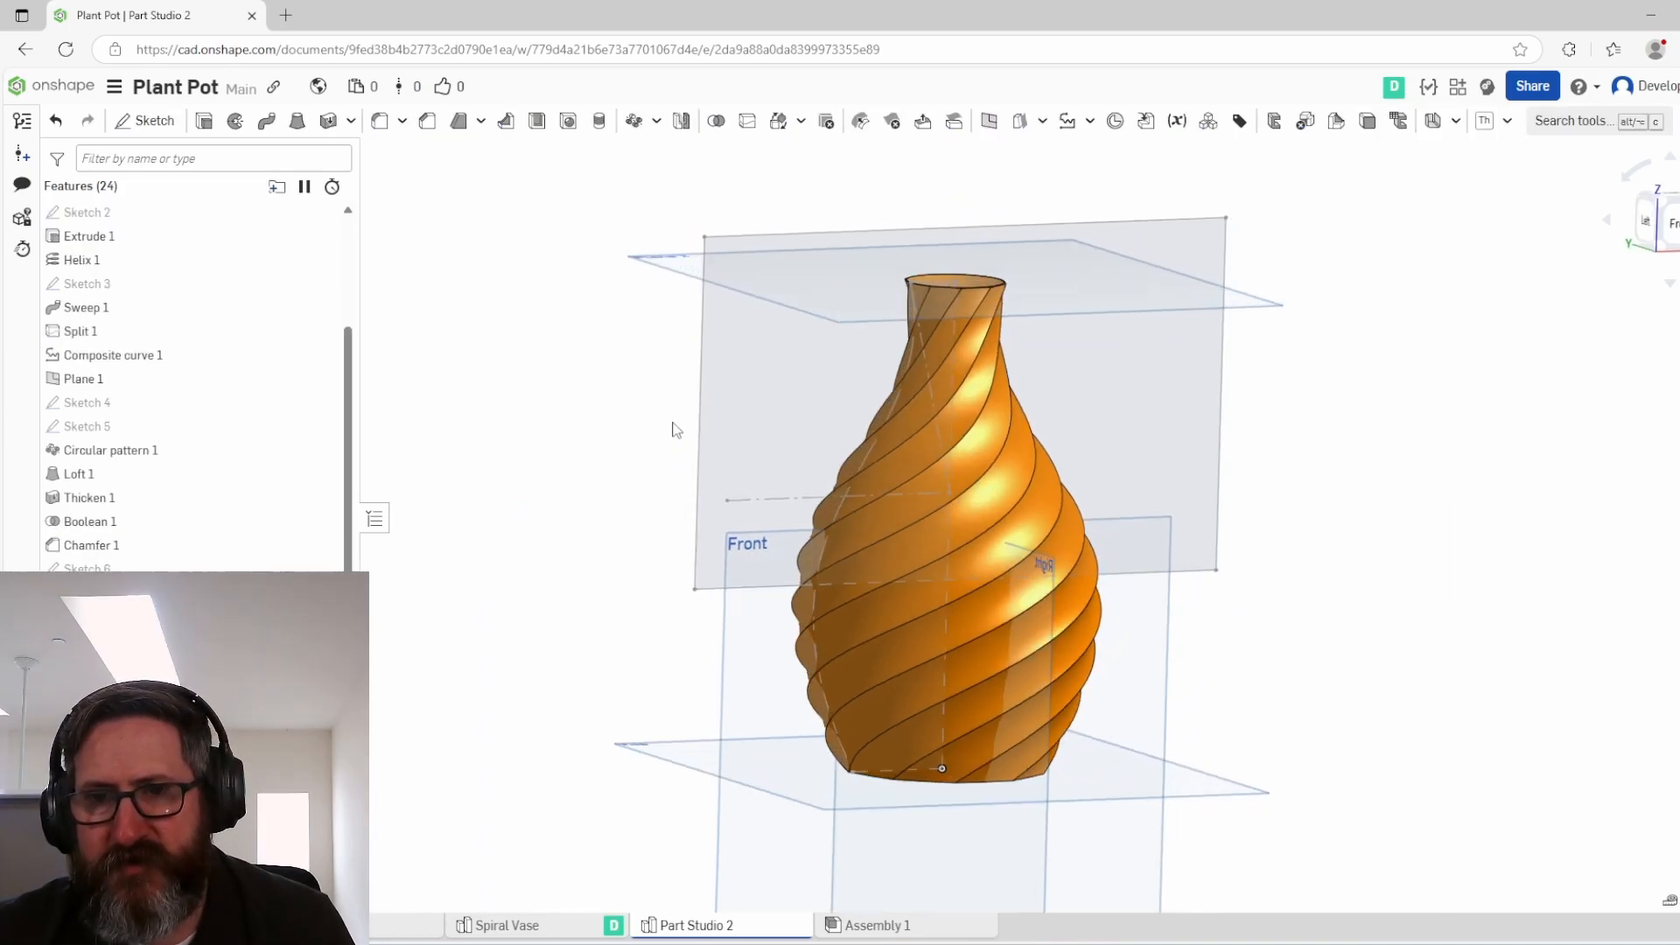
Step: Extrude the rectangle symmetrically to a depth of 100 mm as a new solid part
click(329, 122)
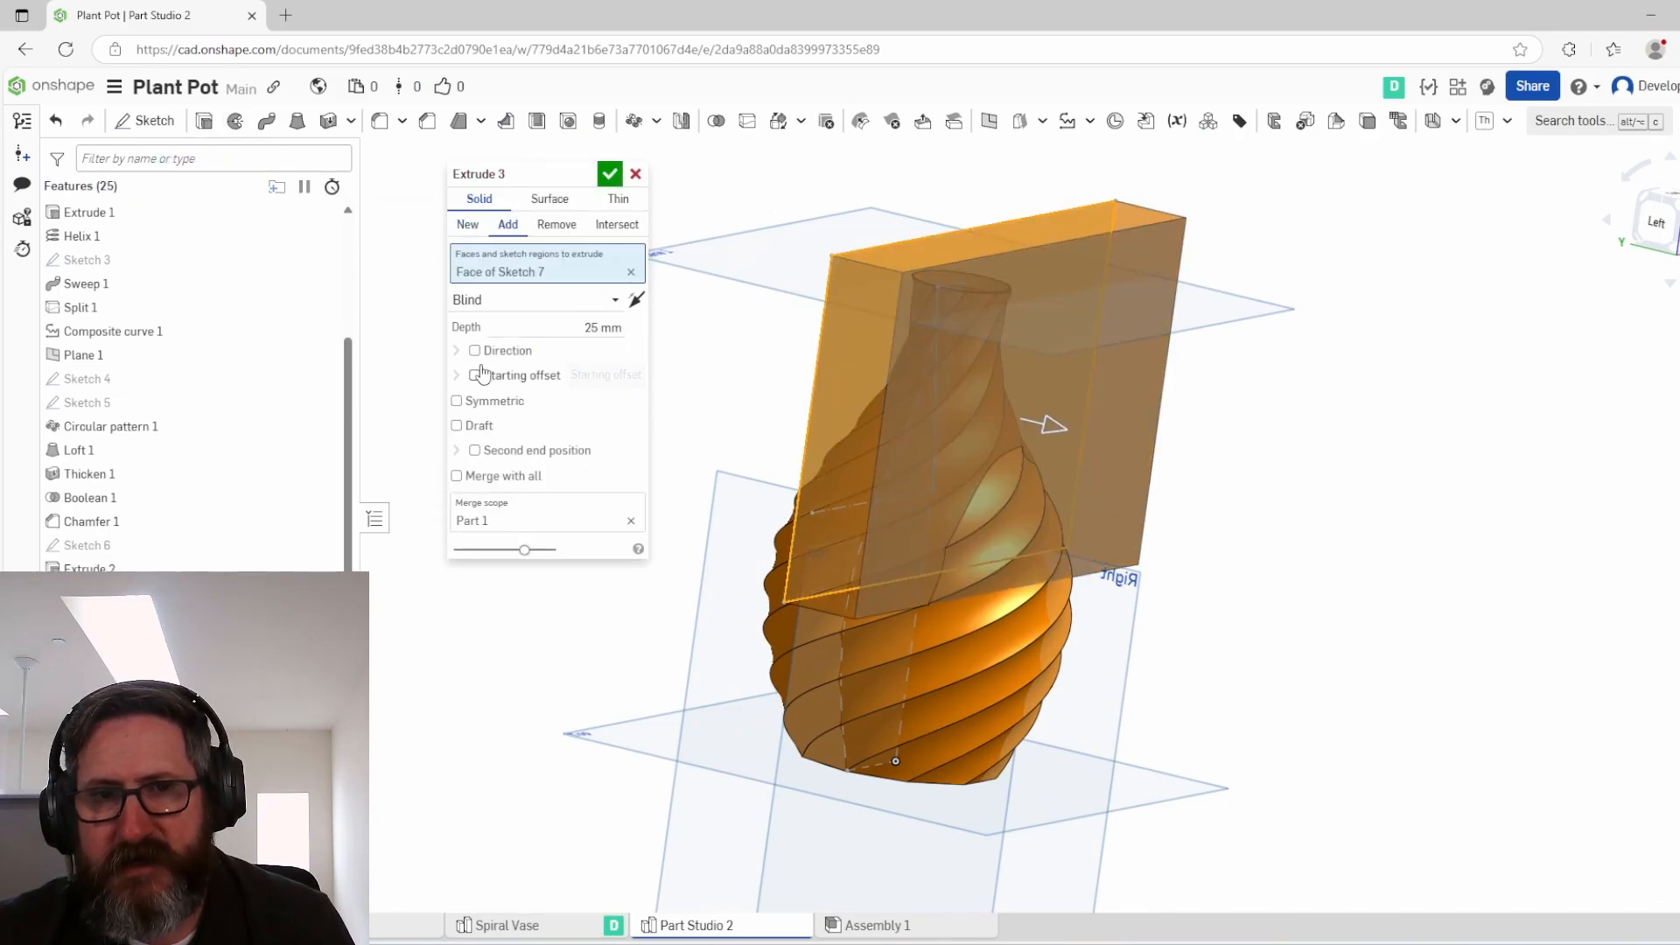
click(456, 400)
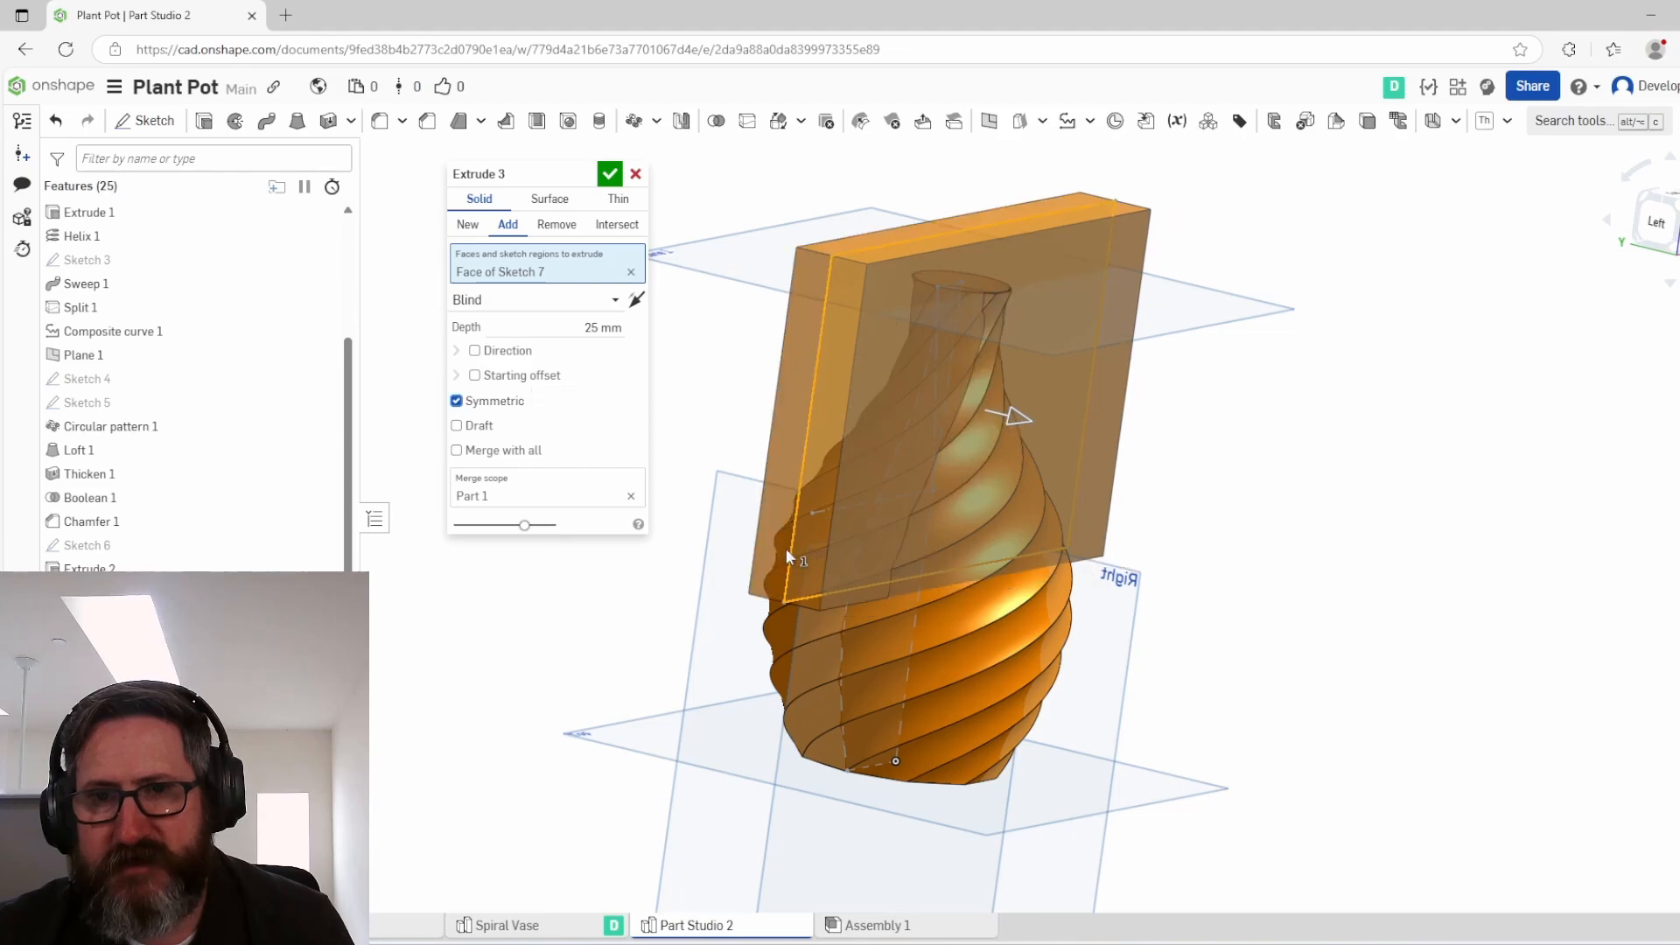
right_drag(786, 548, 845, 550)
click(594, 329)
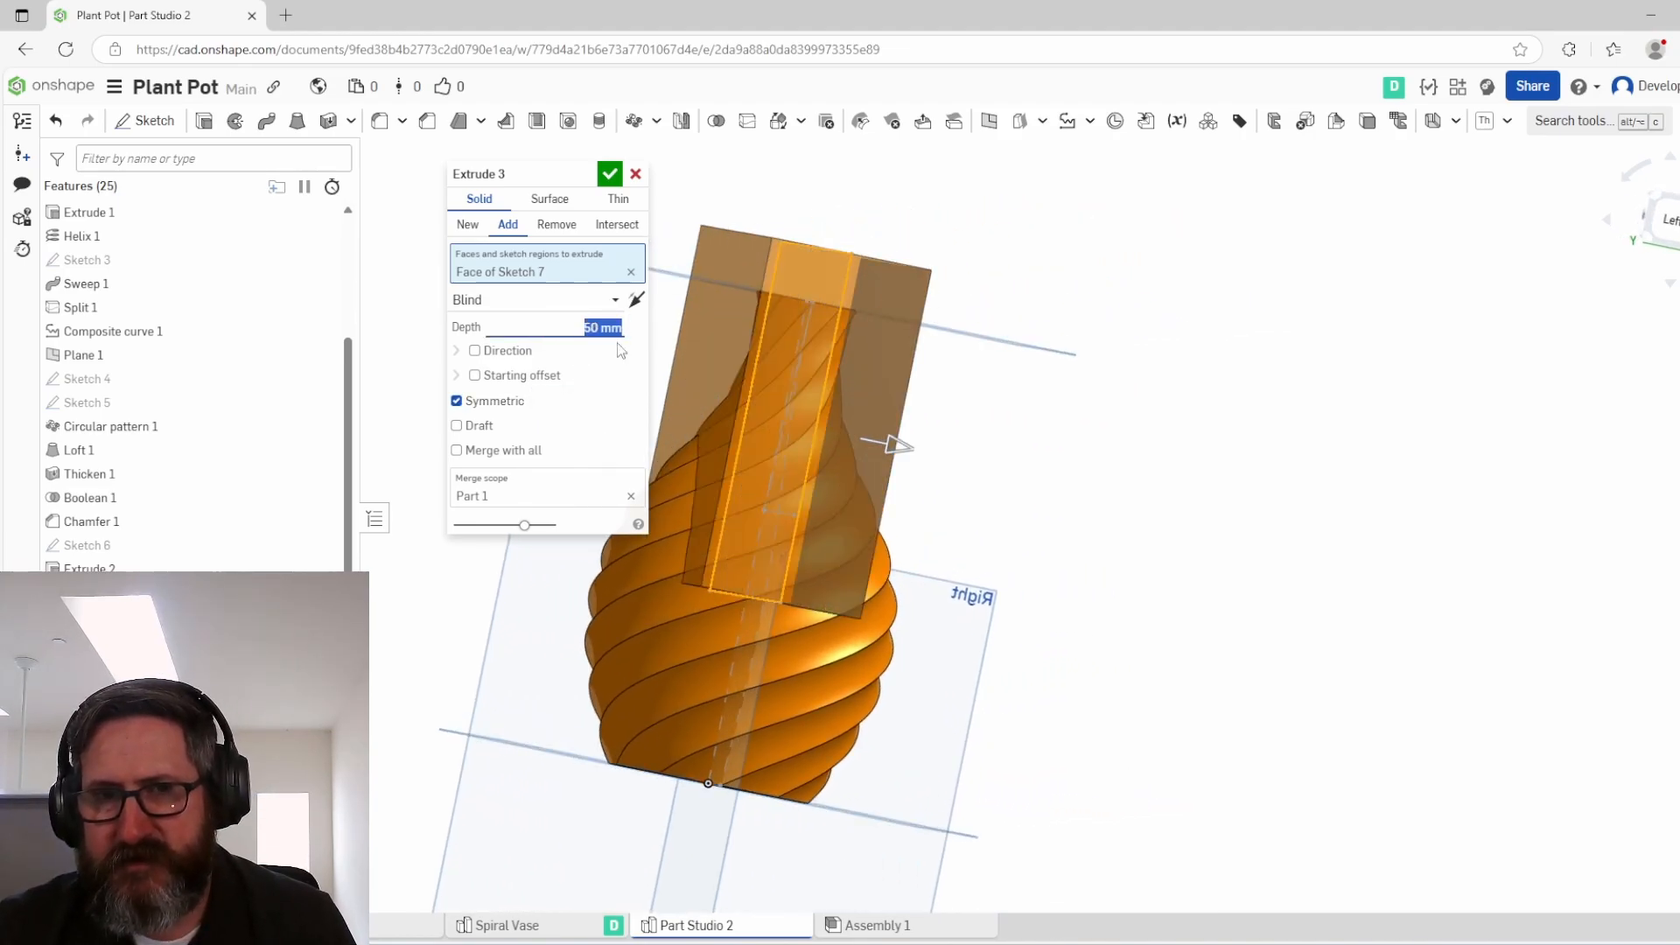
text(100)
key(Return)
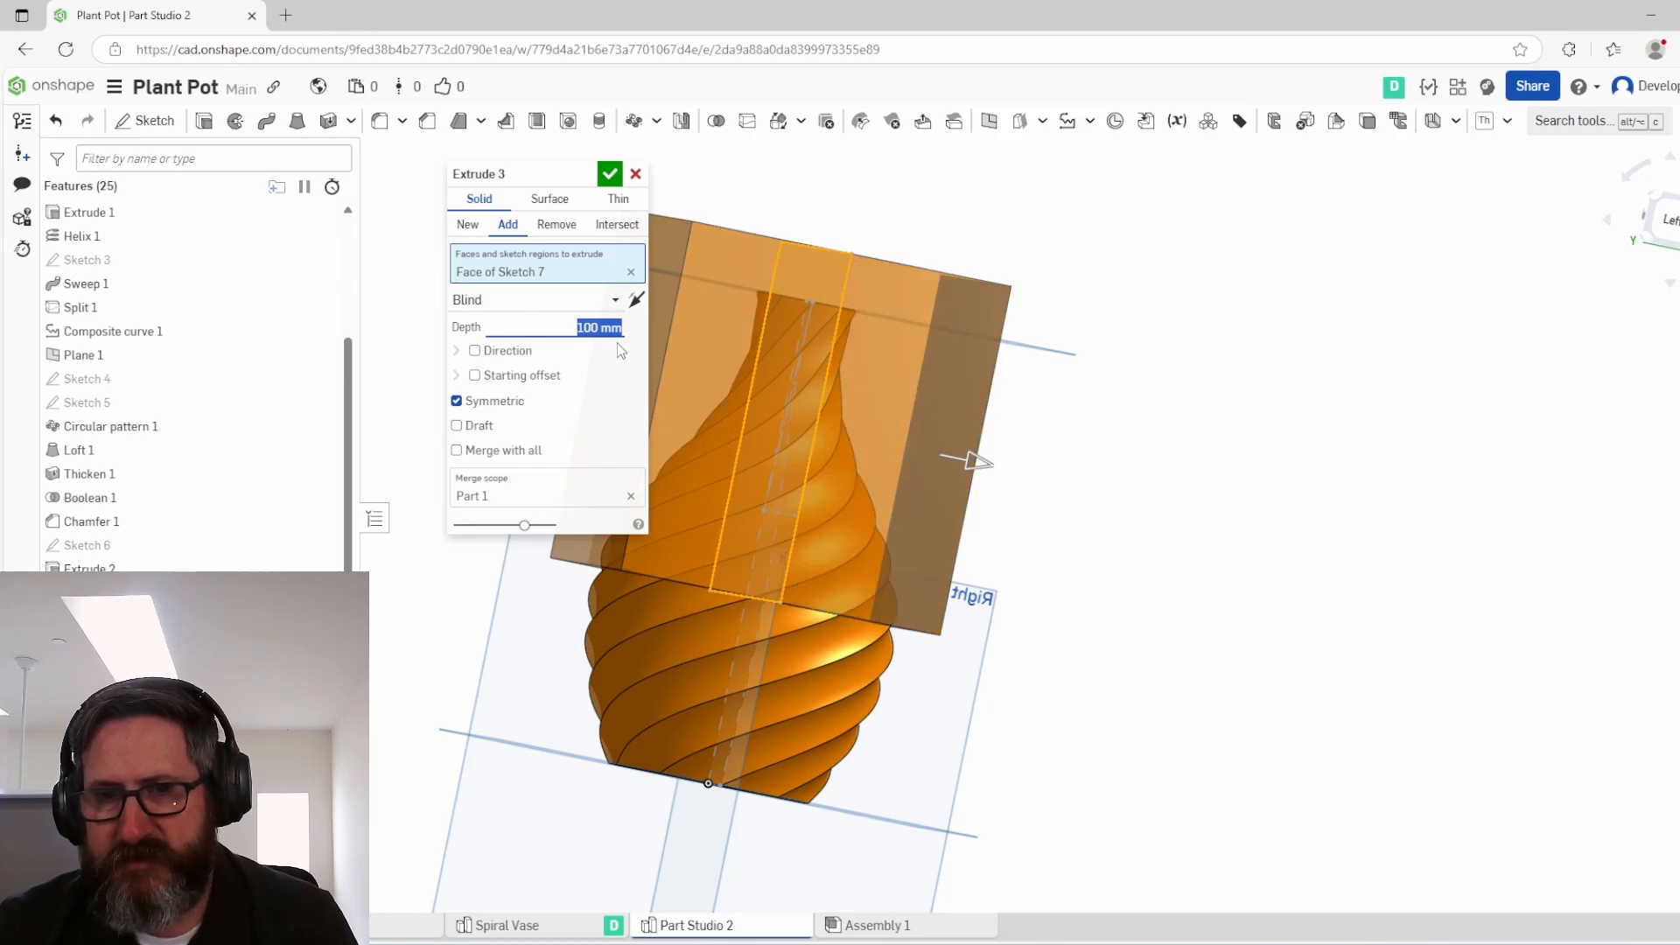
right_drag(1269, 635, 1052, 539)
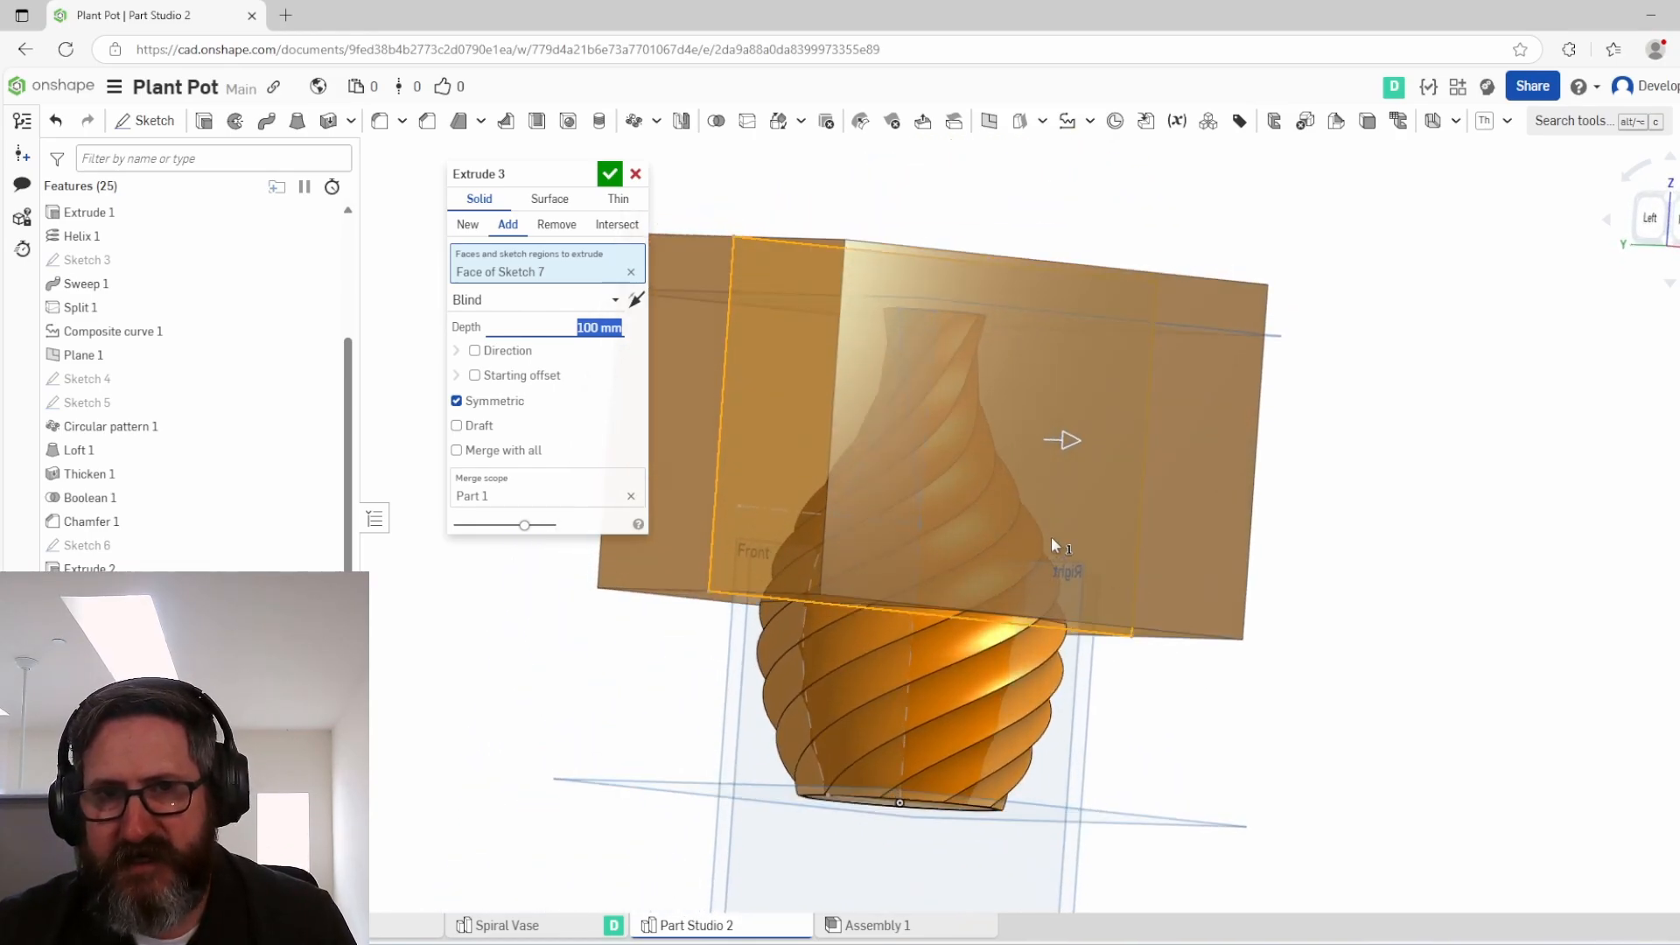
click(467, 224)
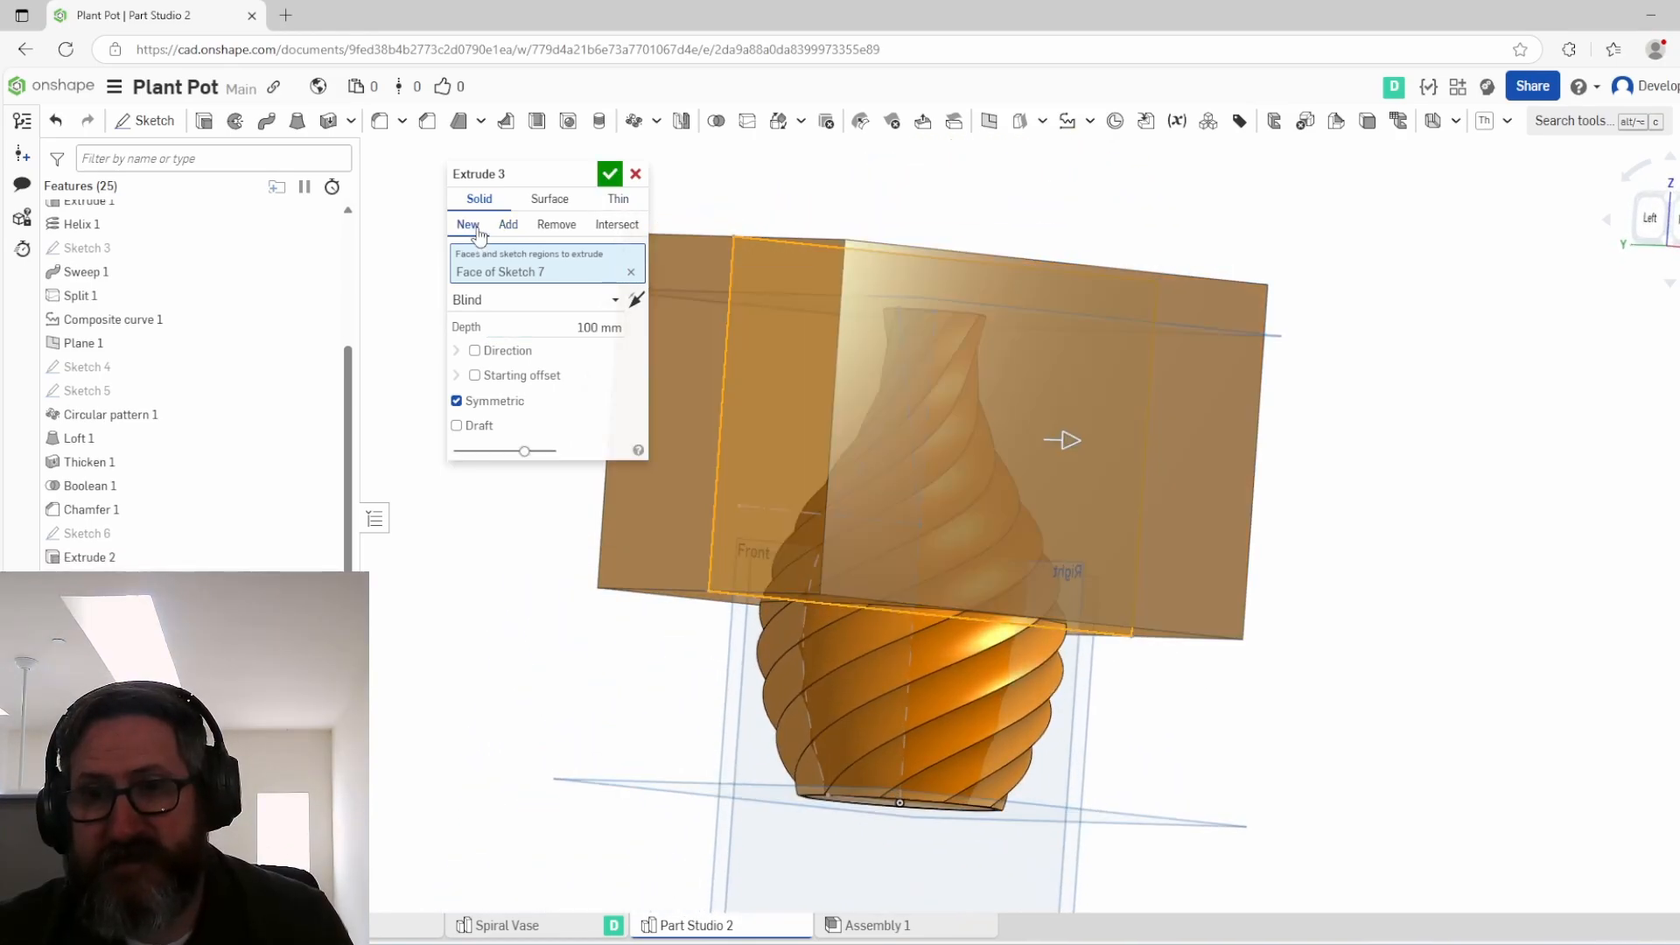
click(610, 174)
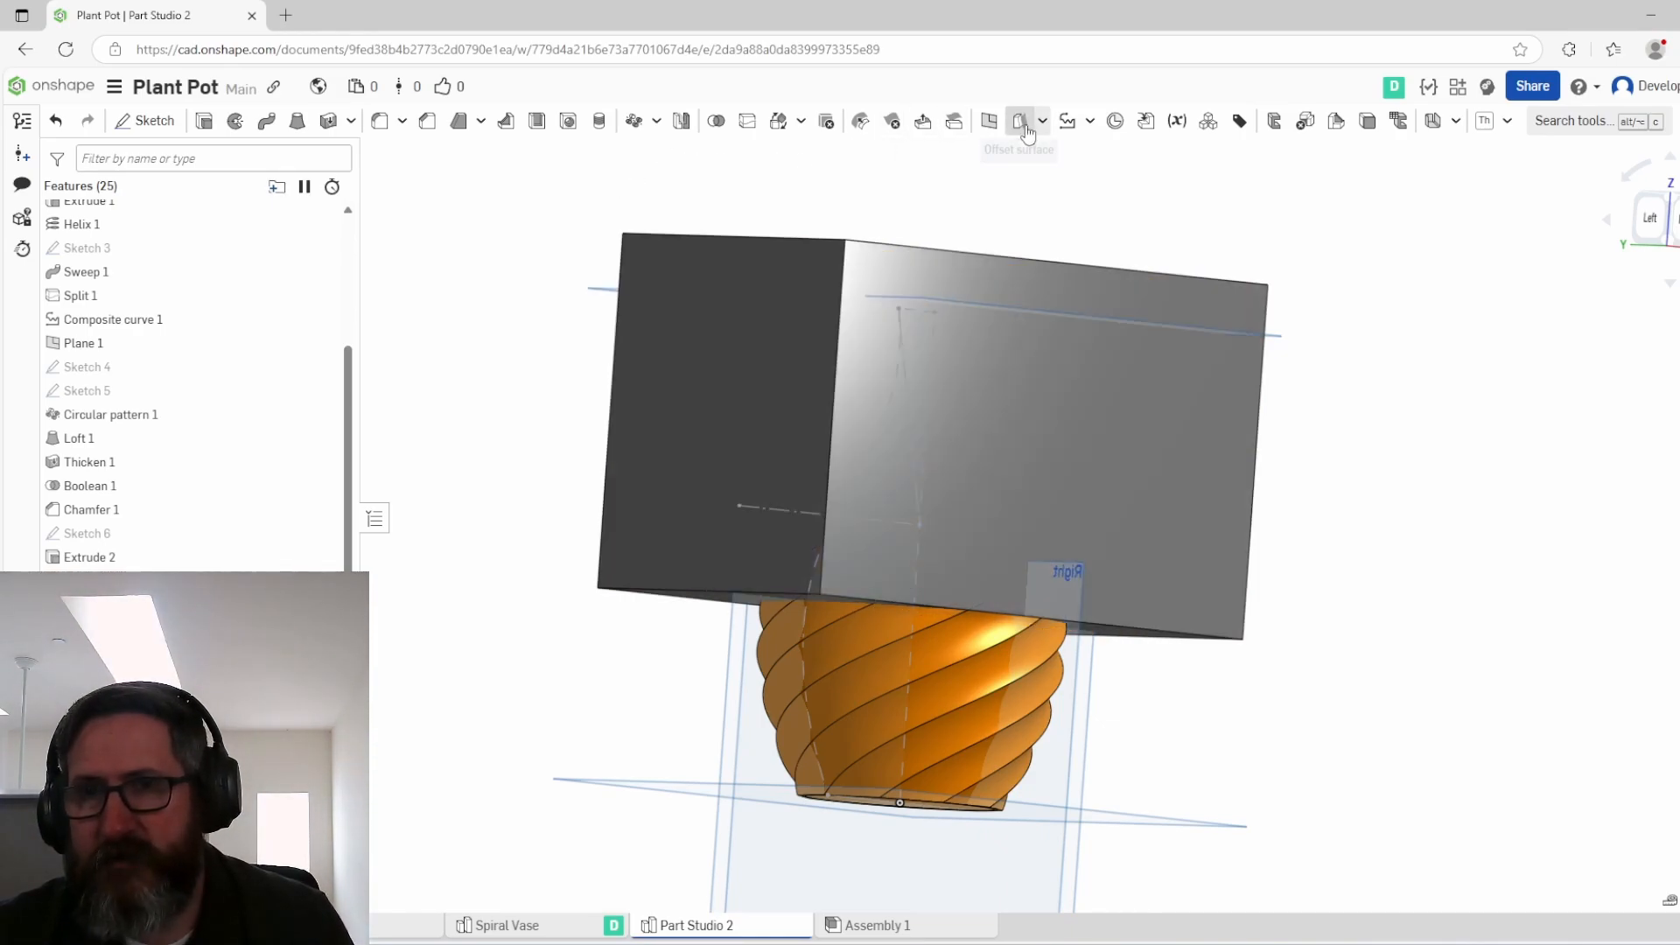
Step: Subtract the block, Part 2, from the spiral pot, Part 1, with a Boolean without keeping the tools
click(715, 123)
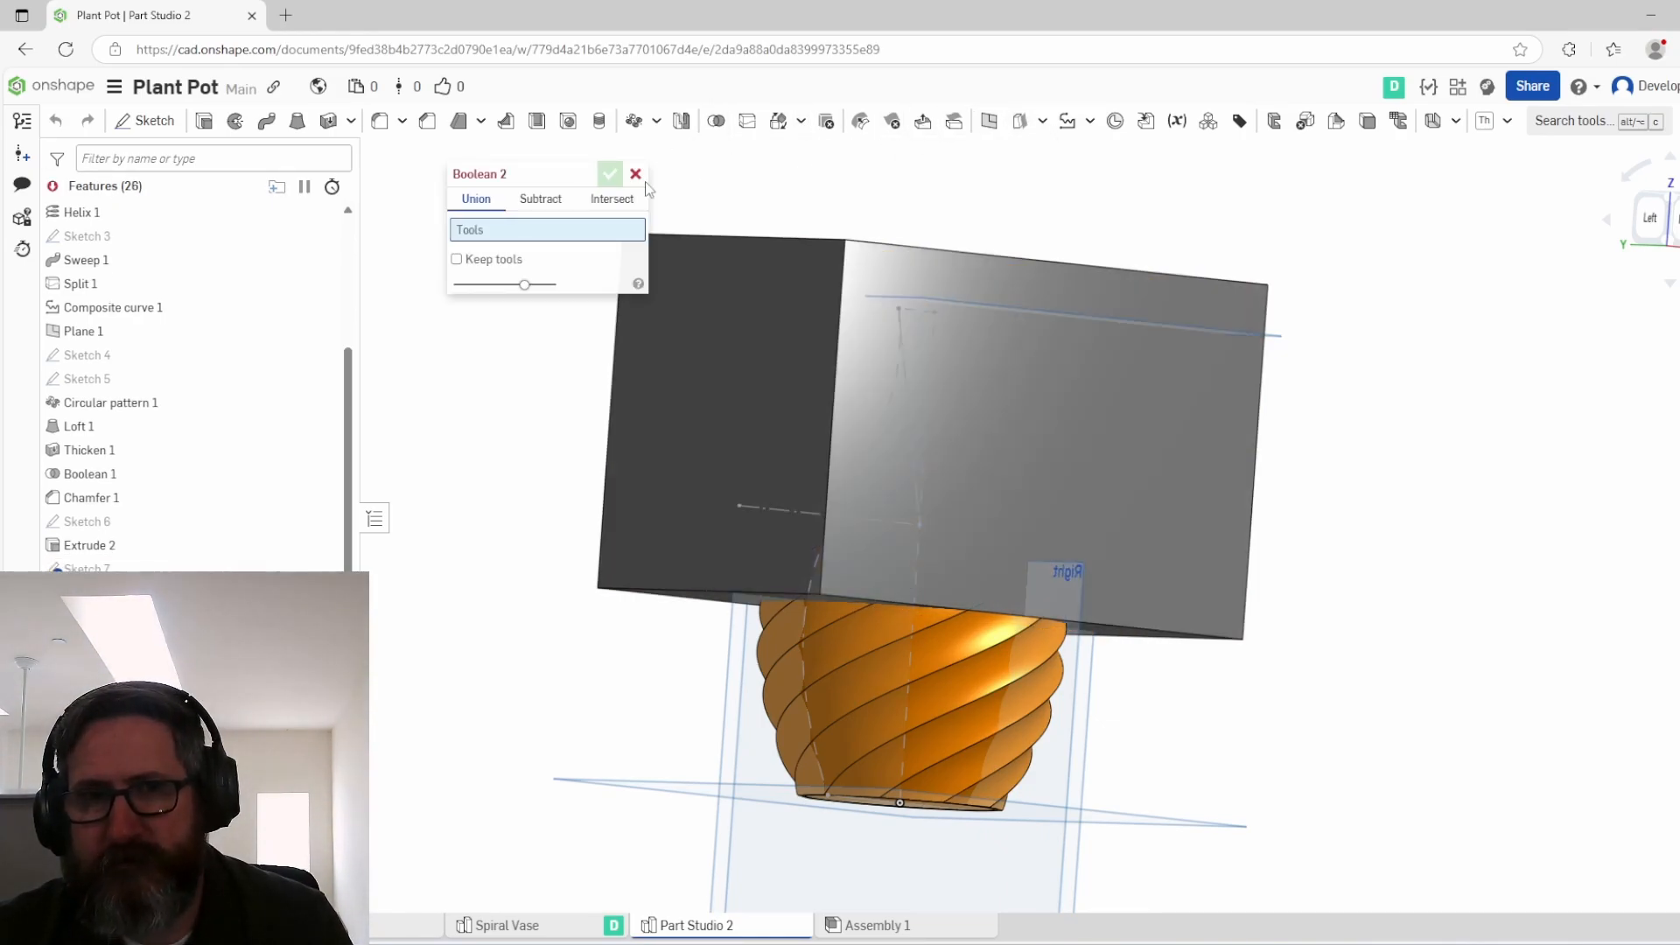
click(540, 198)
click(828, 327)
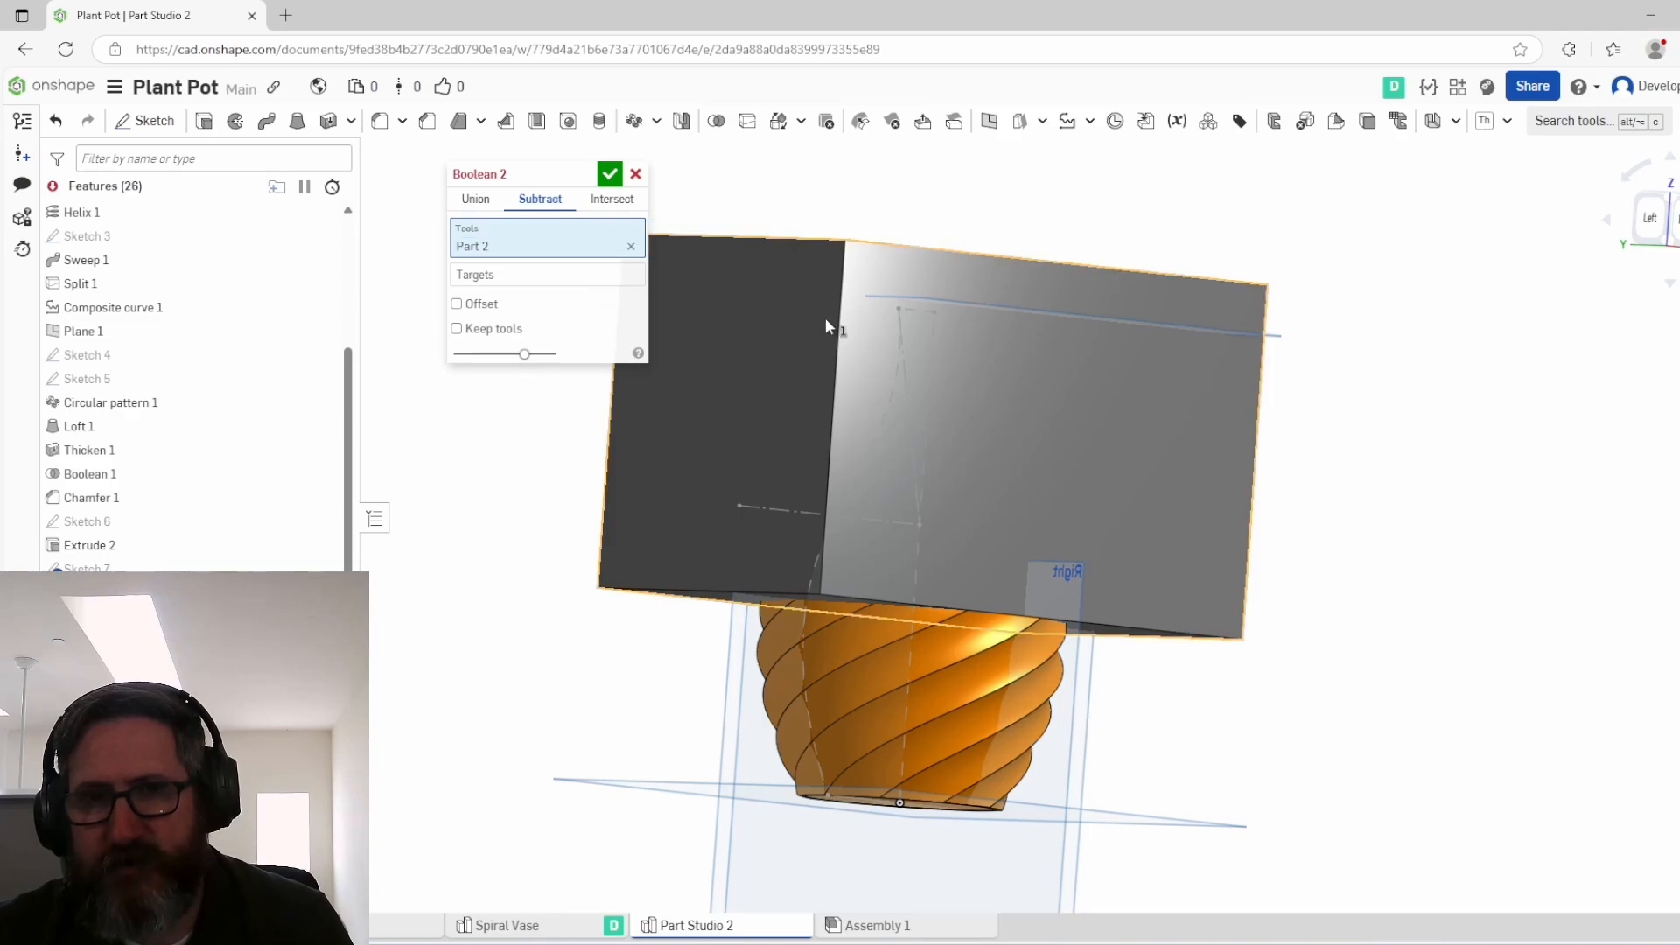
click(891, 716)
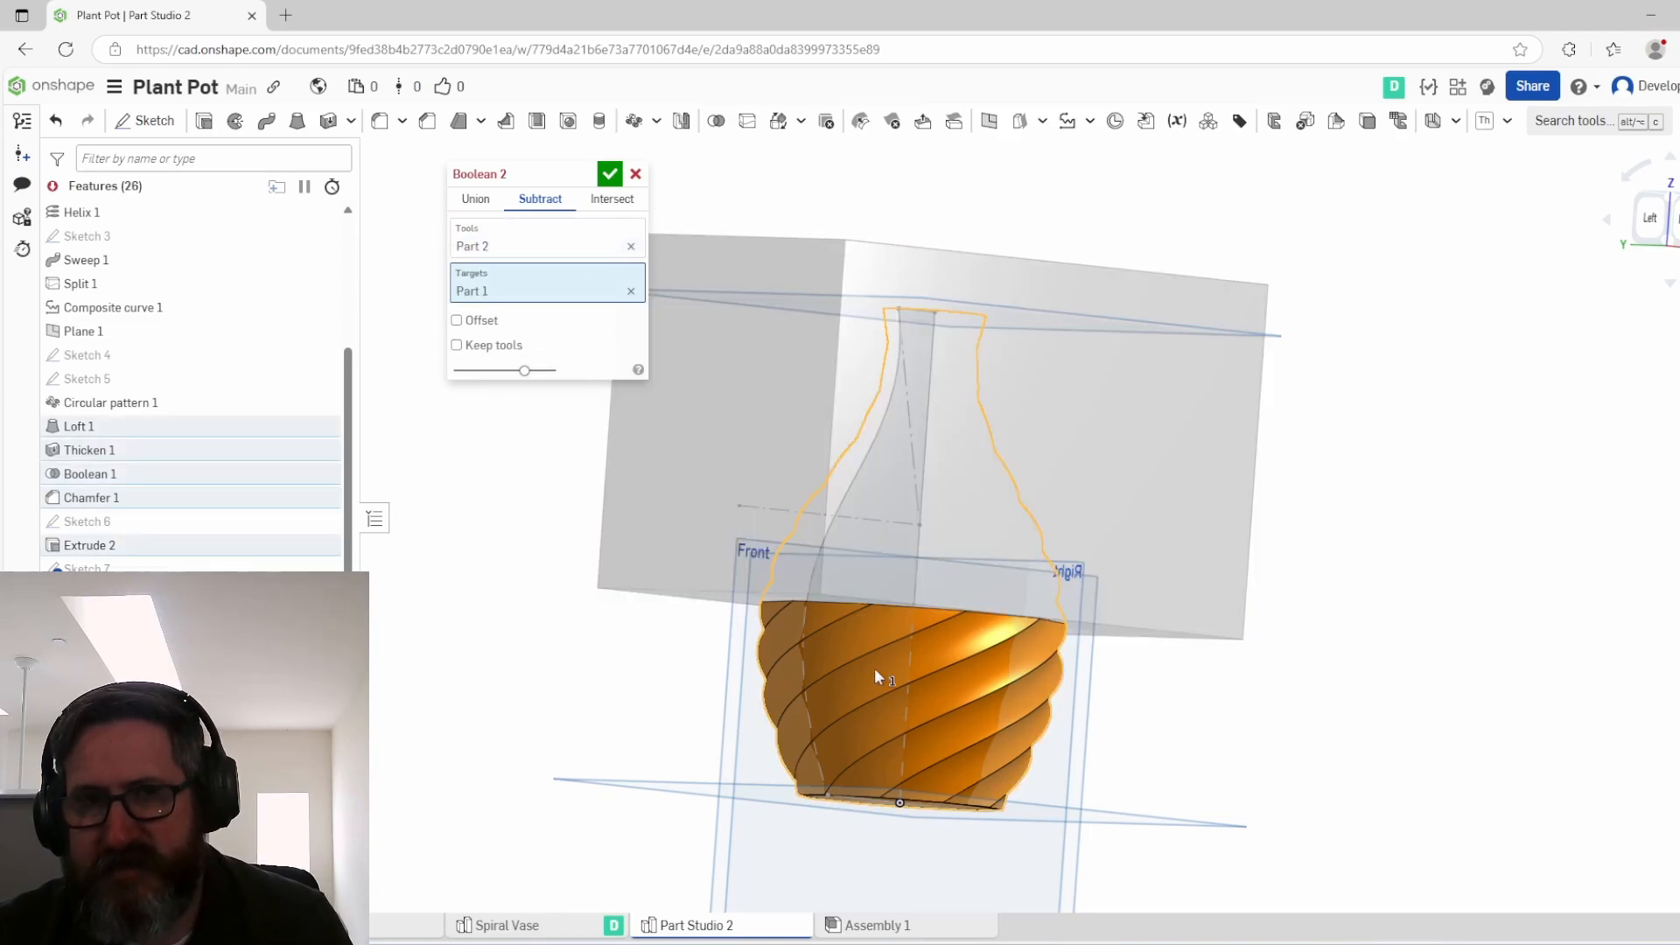
click(610, 175)
Step: Chamfer the inner edge of the pot's cut rim with a distance of 3 mm and an angle of 45 degrees
right_drag(1249, 469, 1238, 513)
scroll(1206, 516, up, 5)
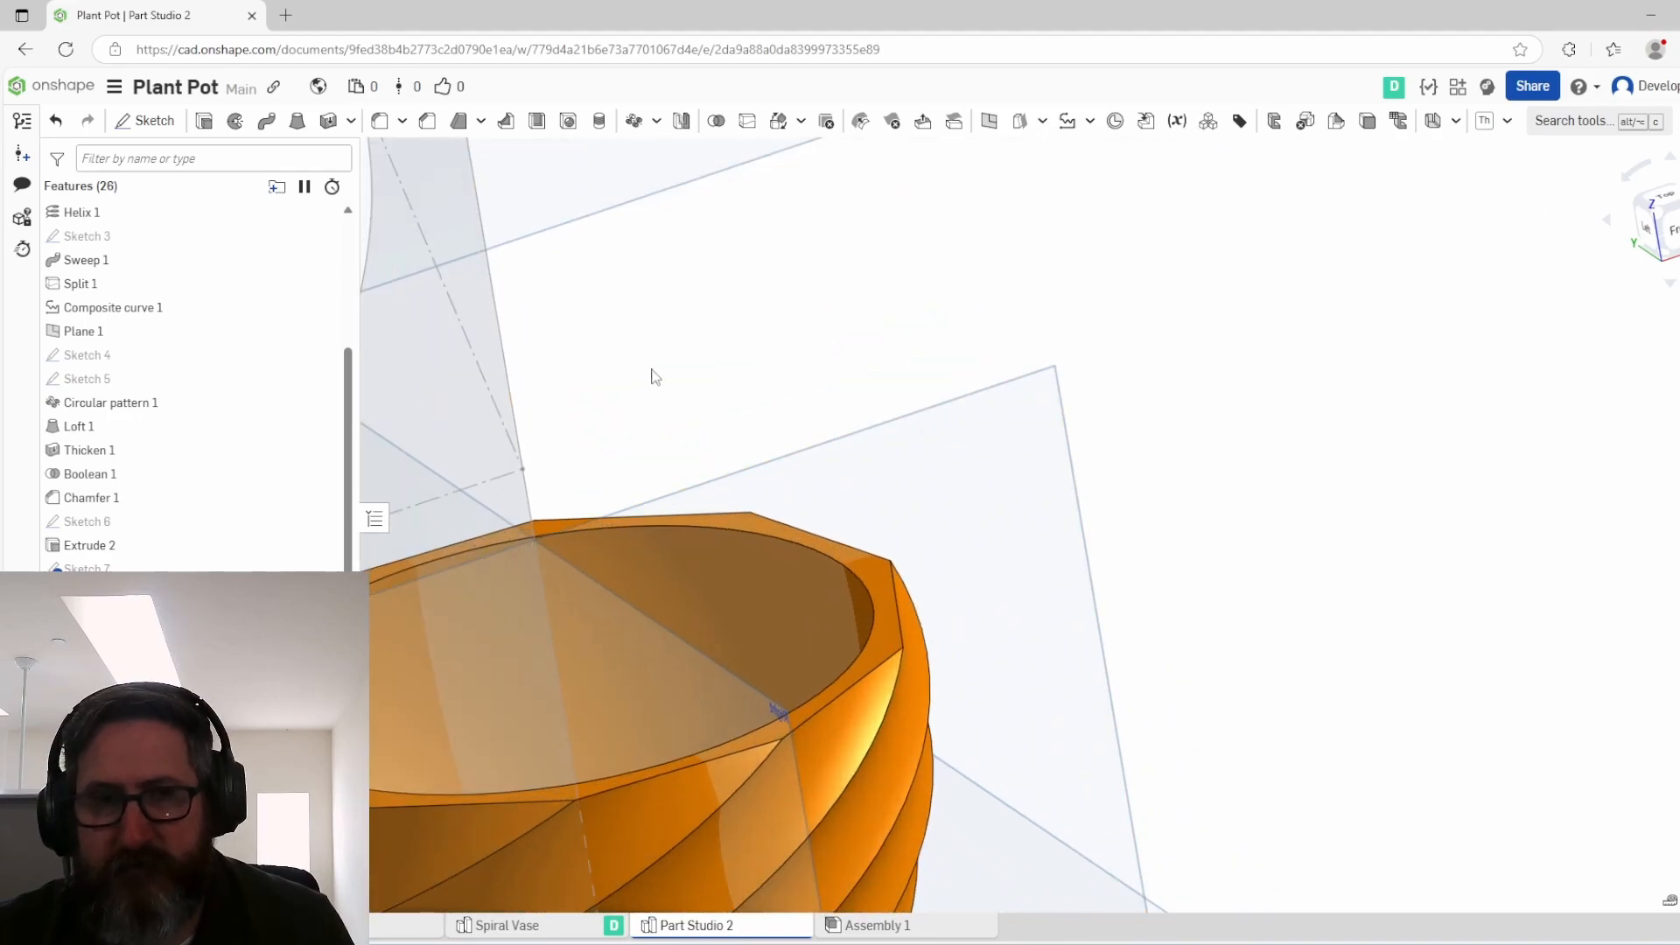
click(427, 120)
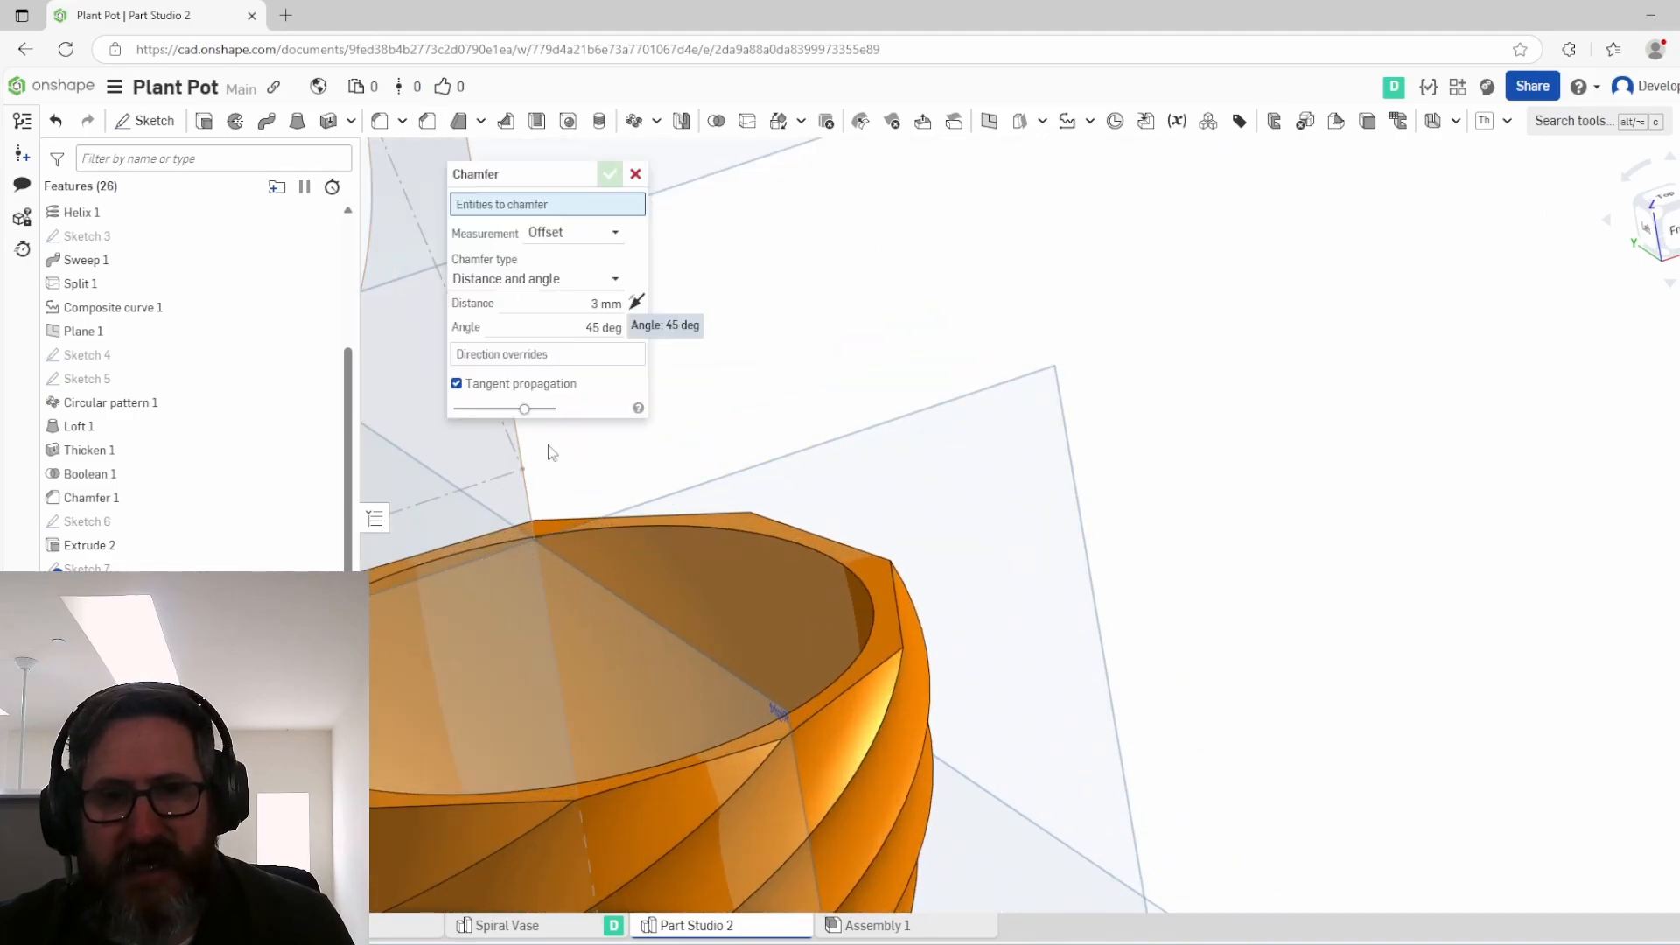
click(612, 527)
scroll(816, 531, down, 3)
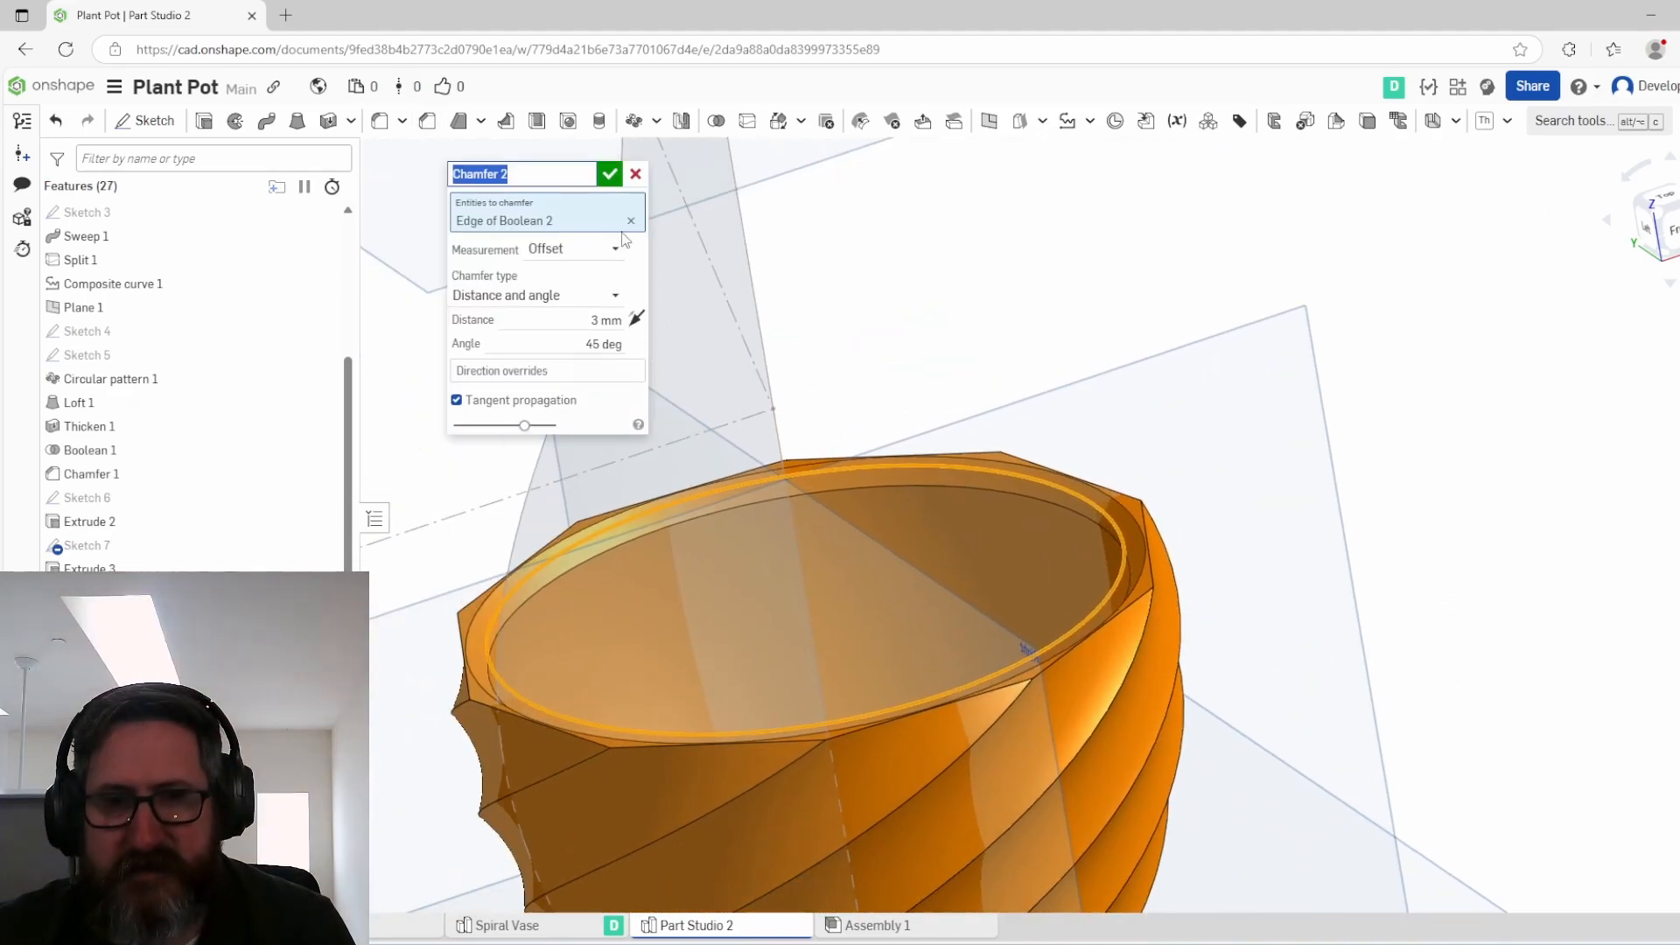
scroll(694, 428, up, 3)
click(610, 174)
Step: Roll the feature history back to just after Chamfer 1, before Sketch 6
right_drag(700, 661, 774, 613)
scroll(773, 671, up, 3)
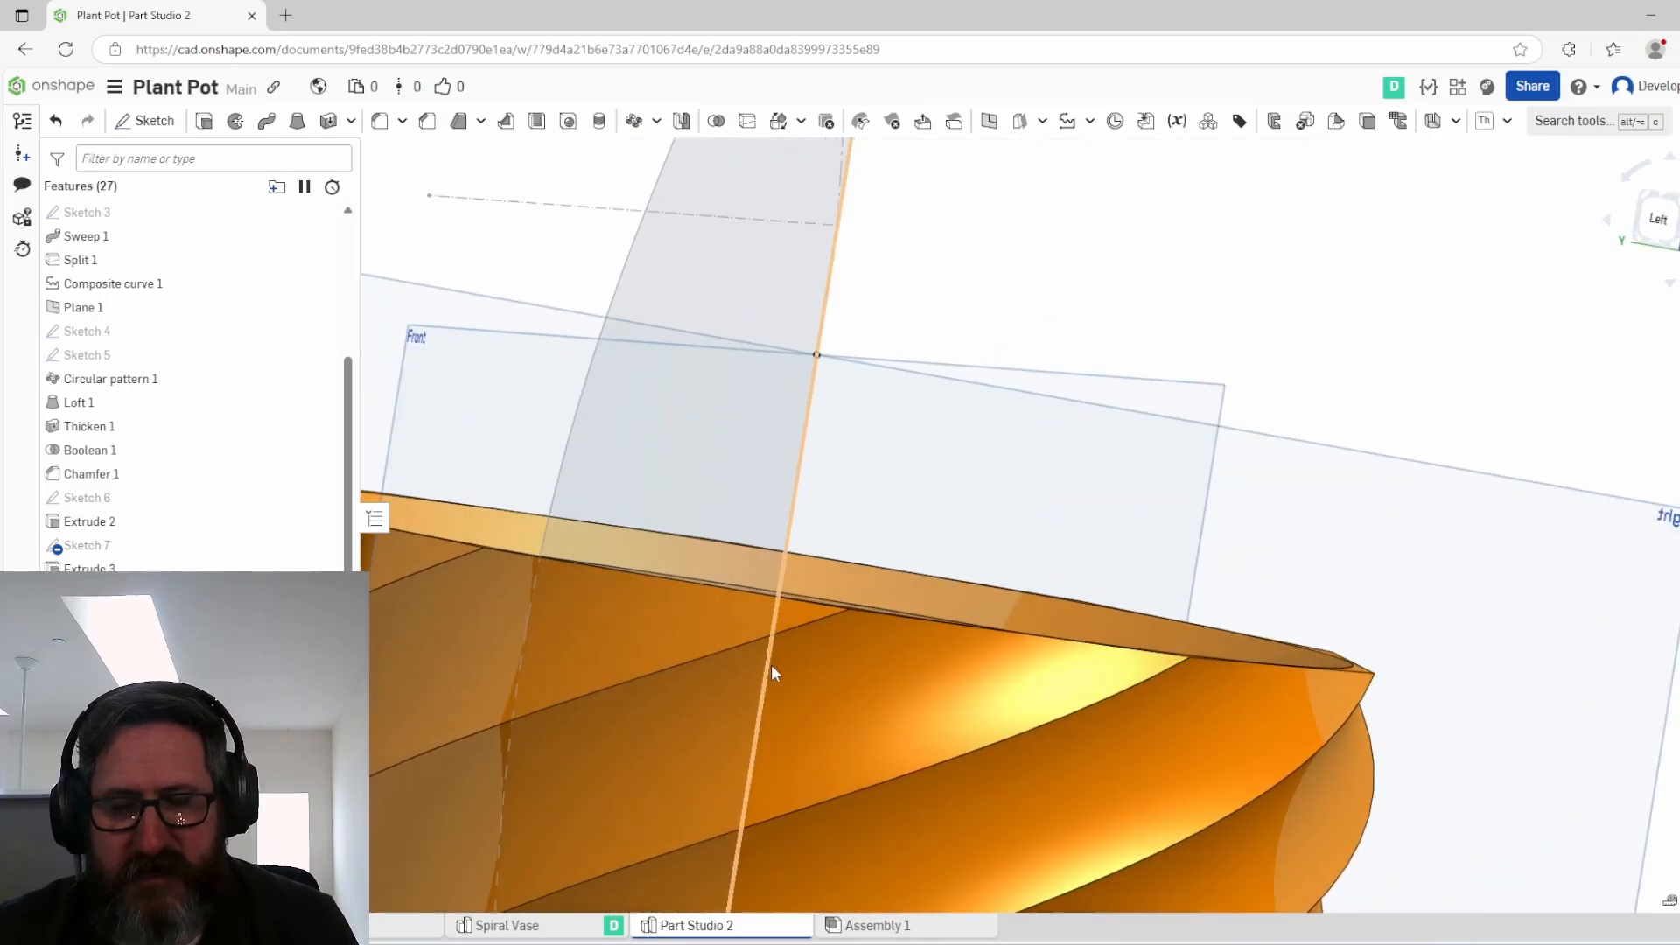
scroll(773, 671, down, 7)
middle_drag(974, 684, 959, 583)
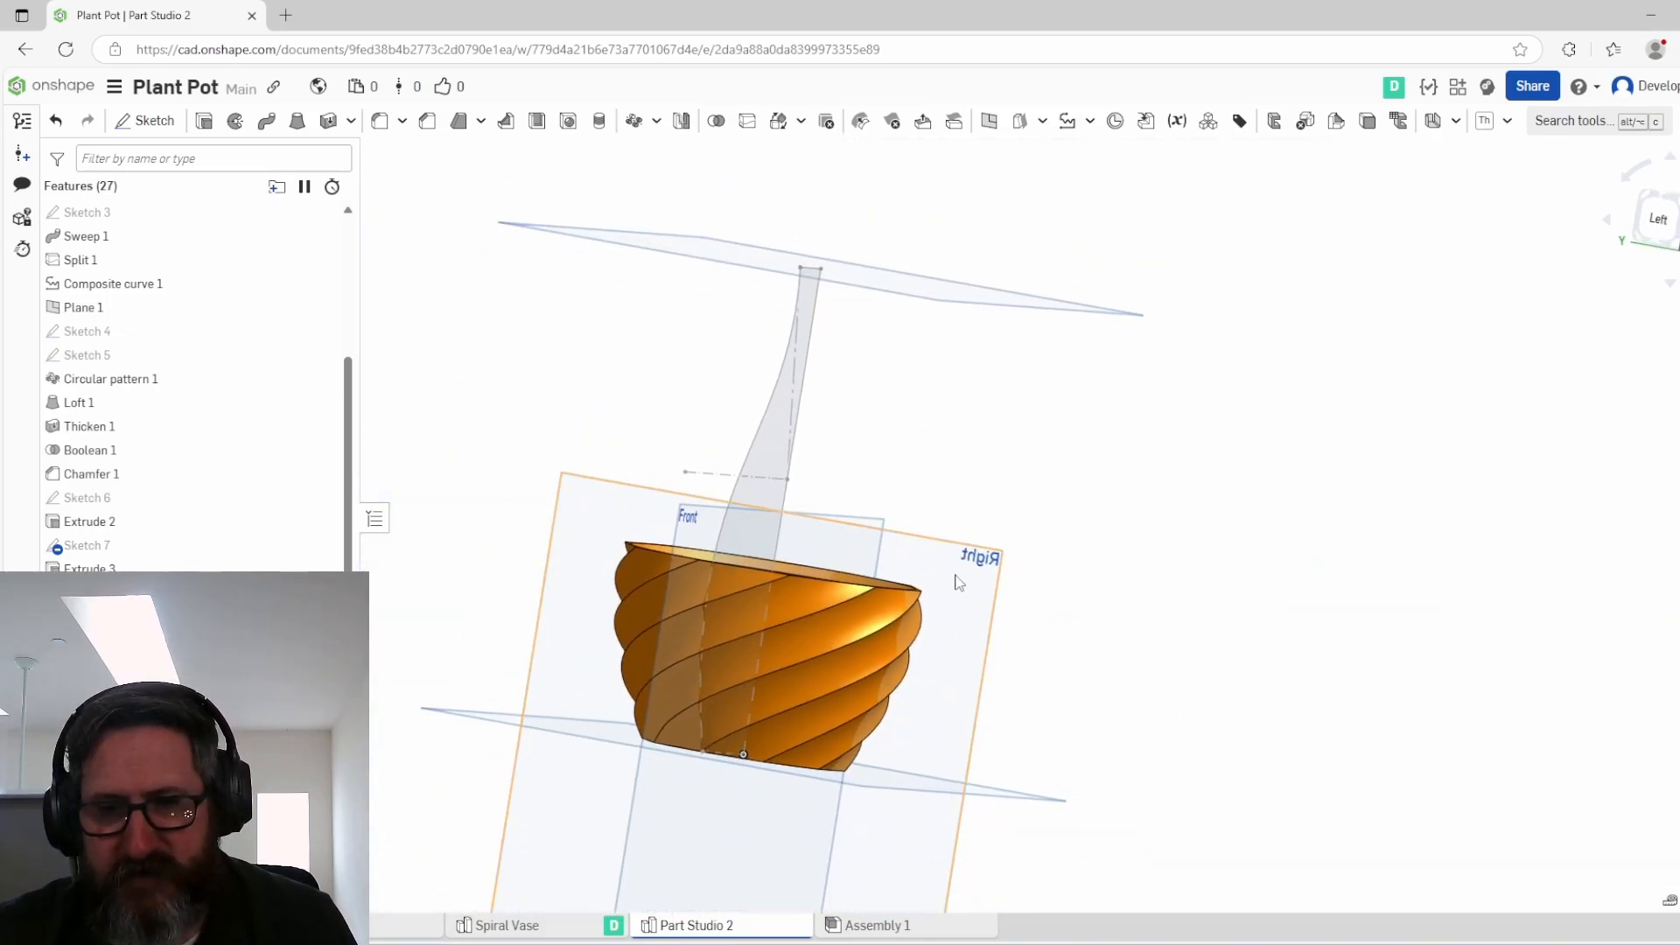
click(1657, 223)
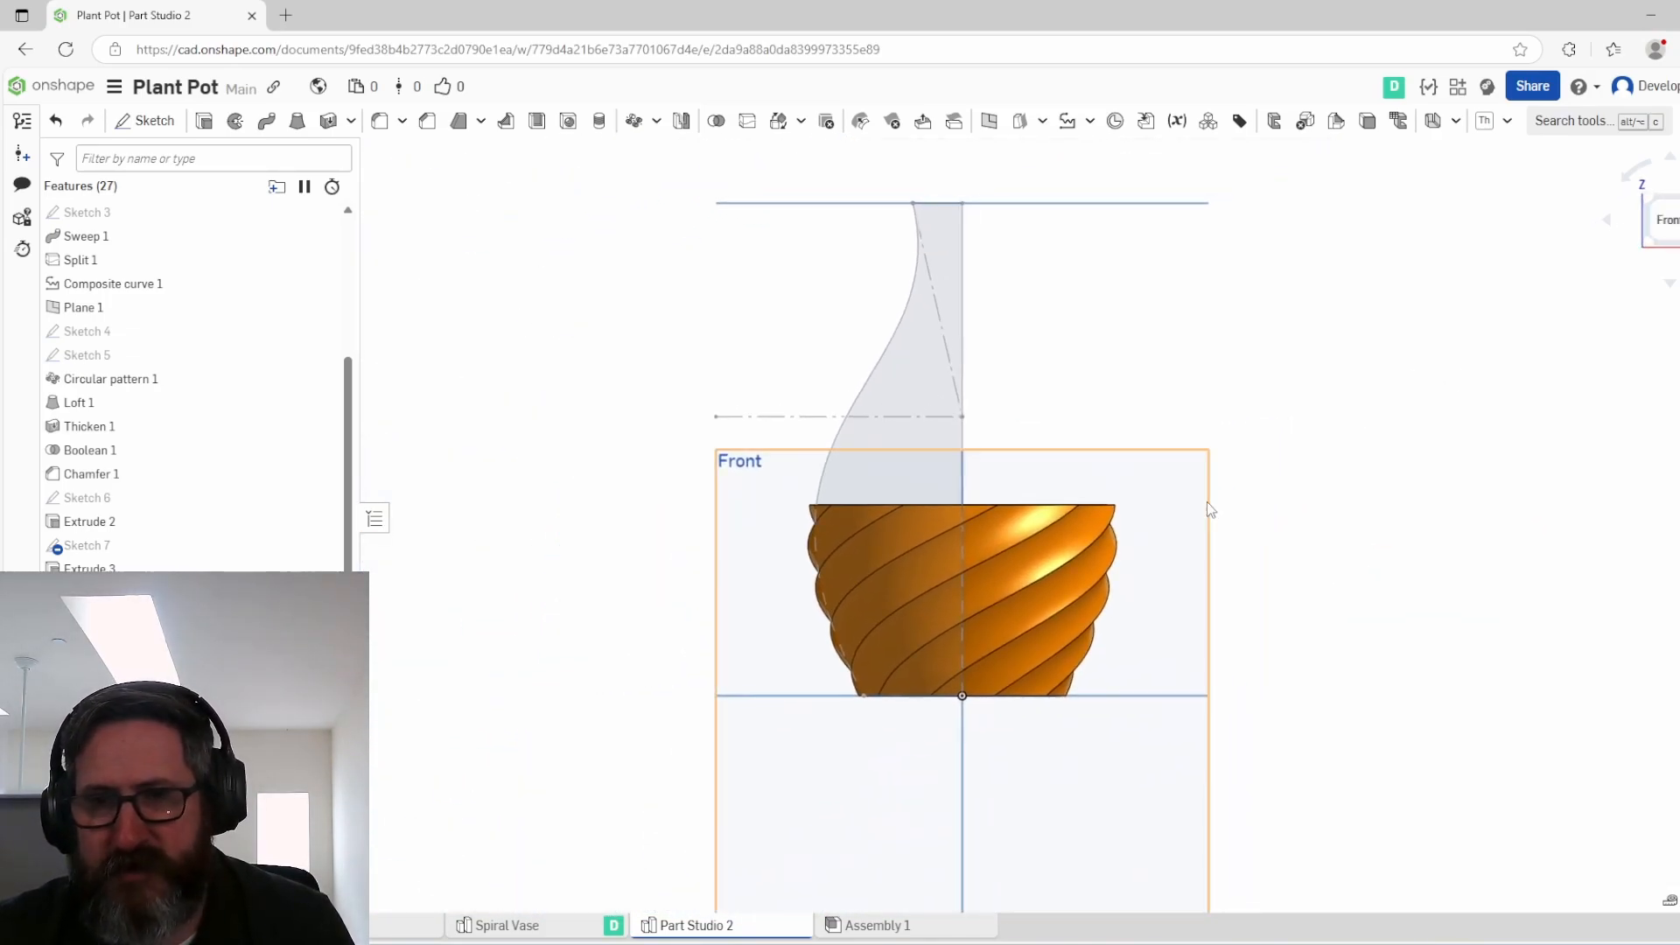
right_drag(1208, 506, 1201, 535)
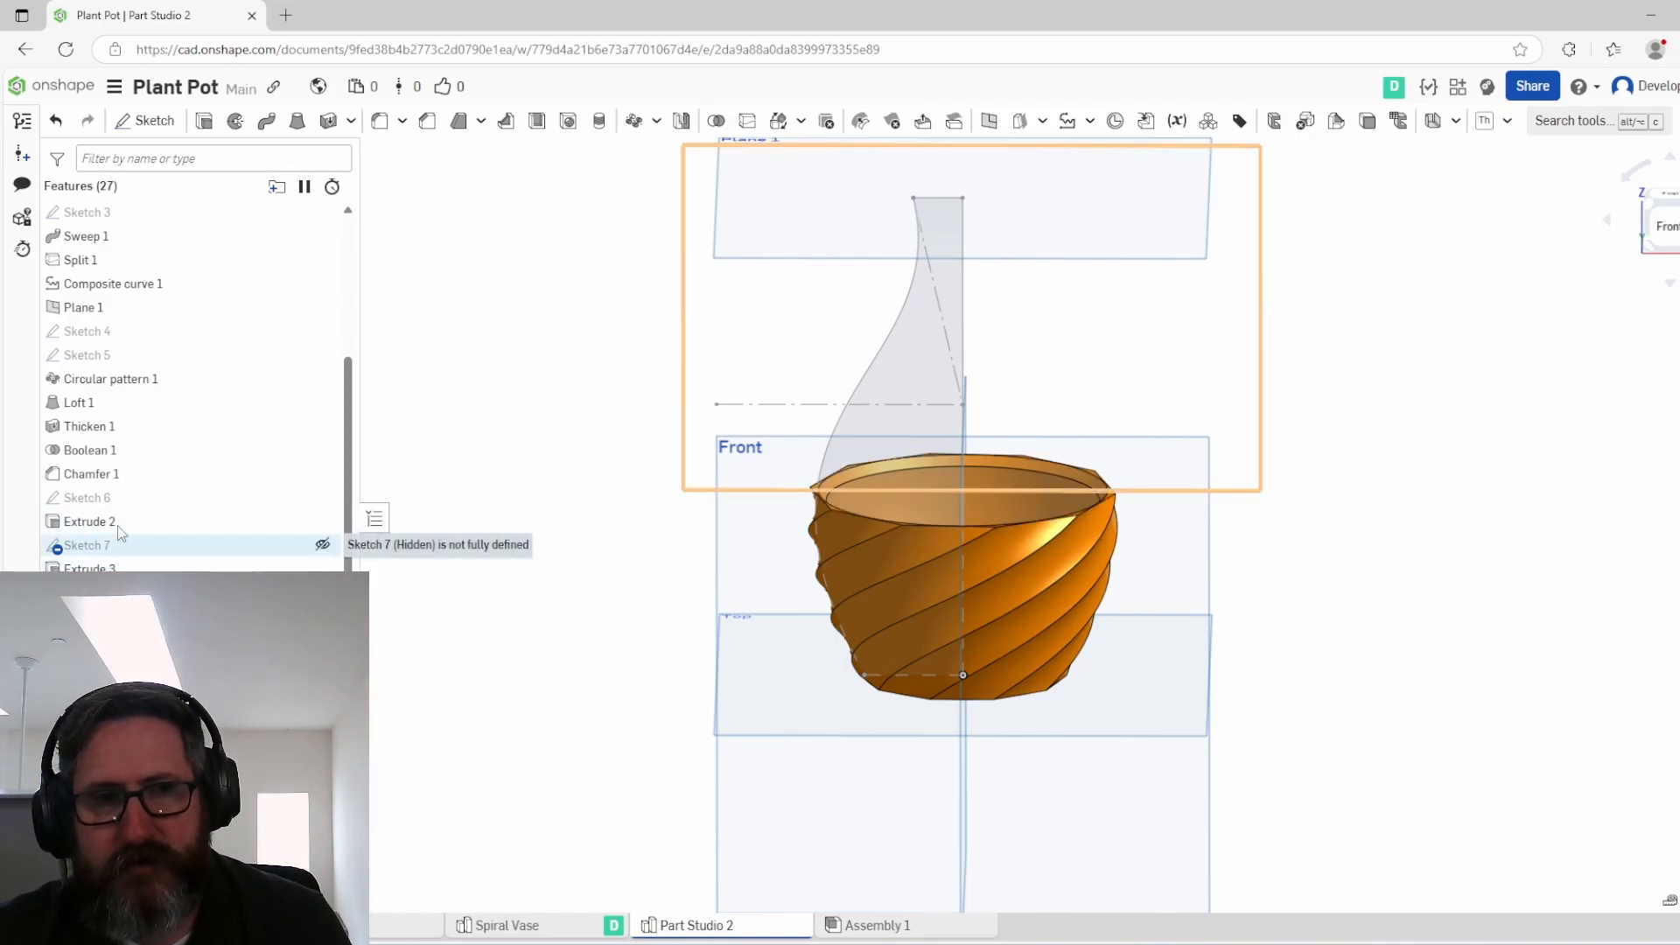
right_click(122, 479)
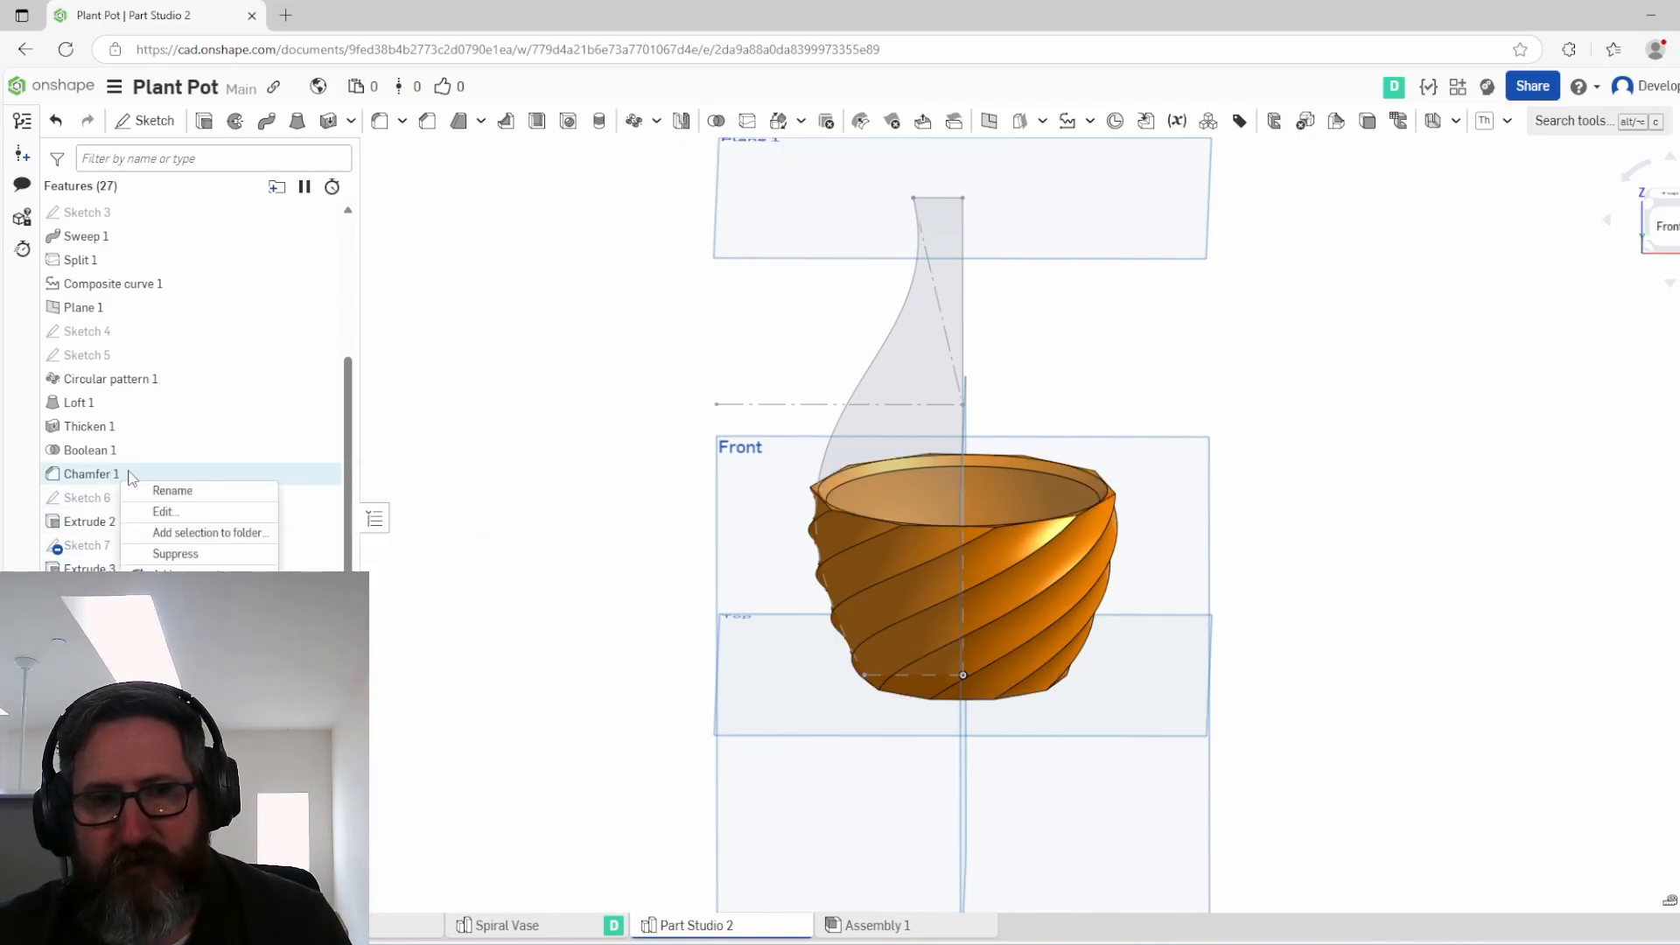
click(188, 615)
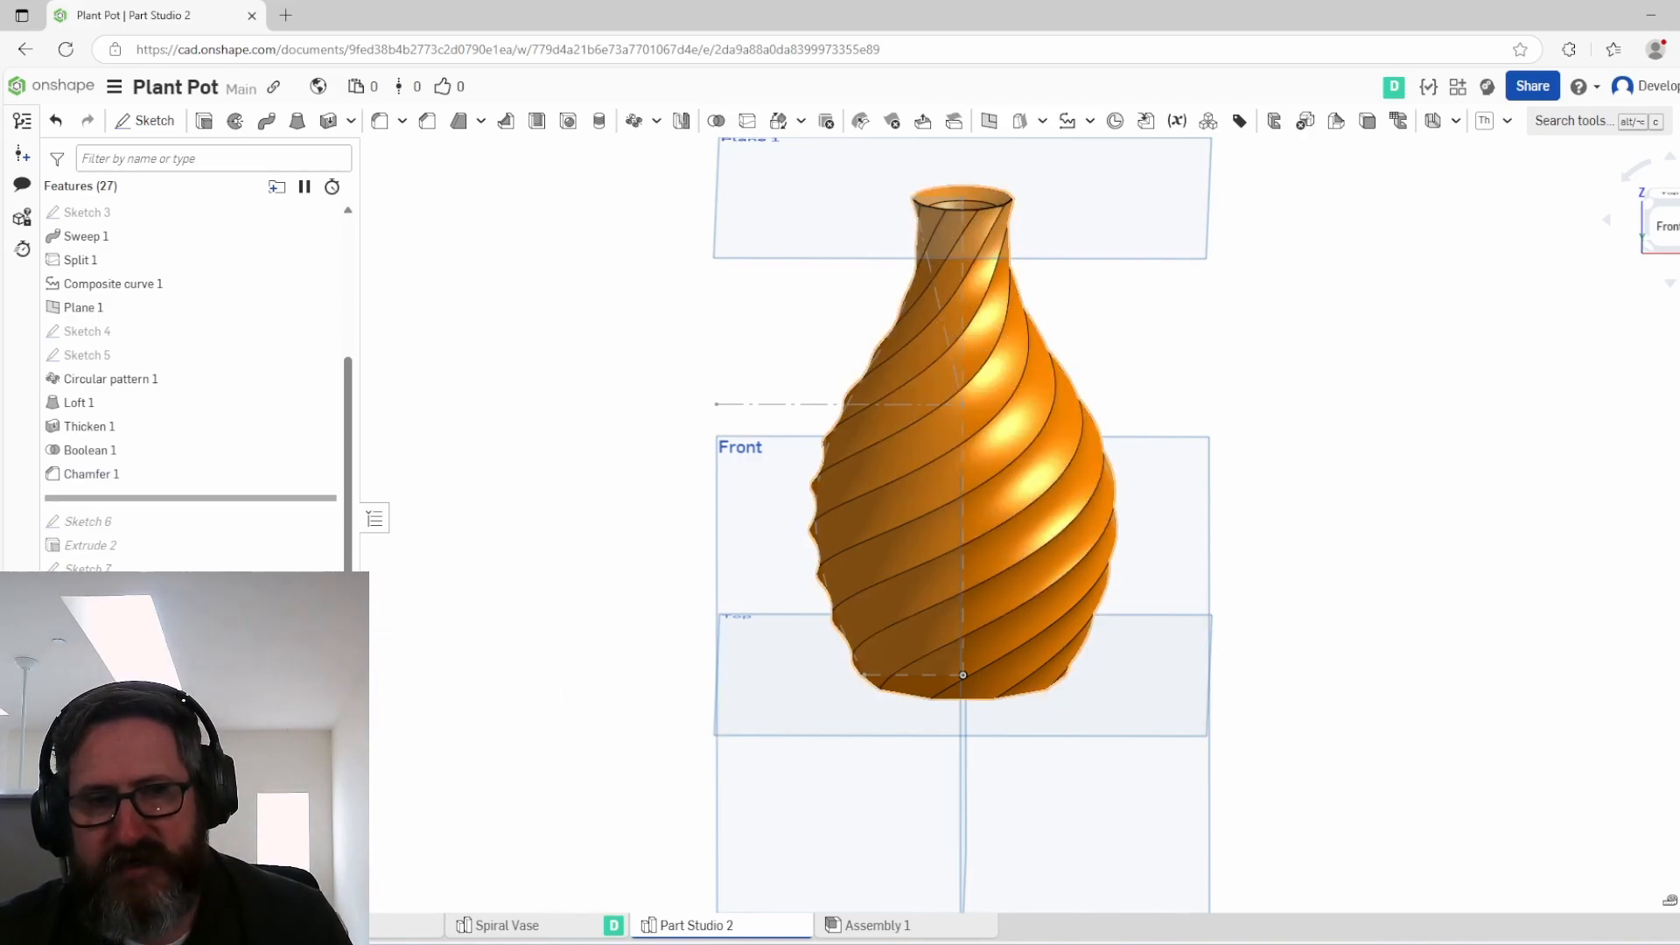
scroll(140, 503, down, 1)
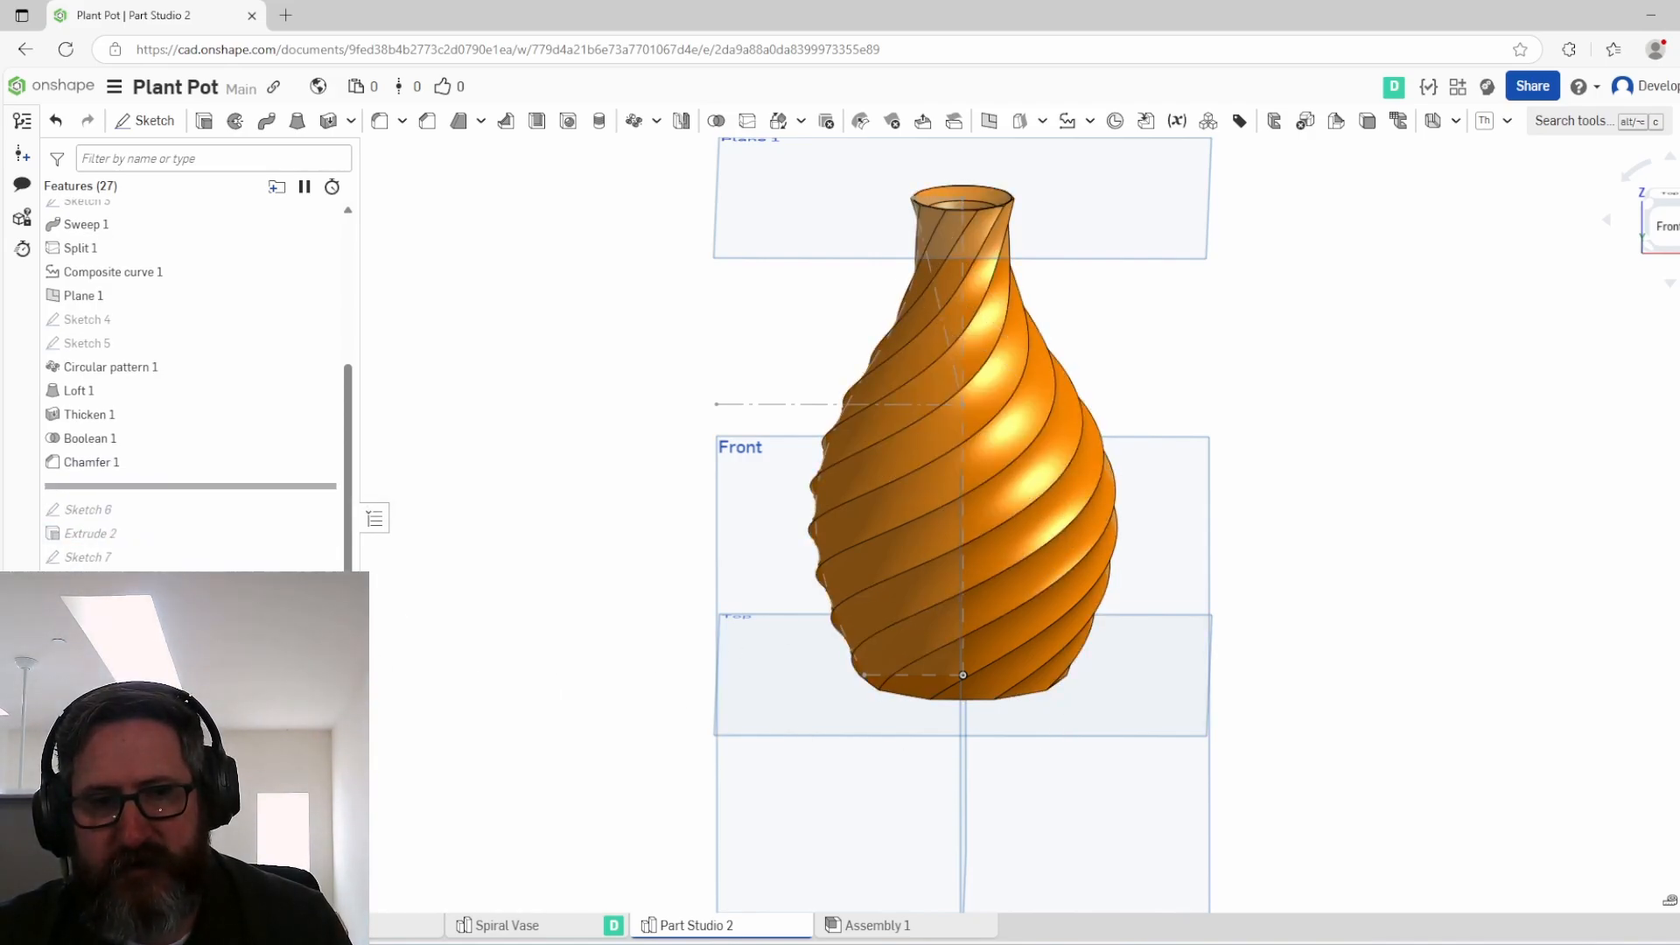